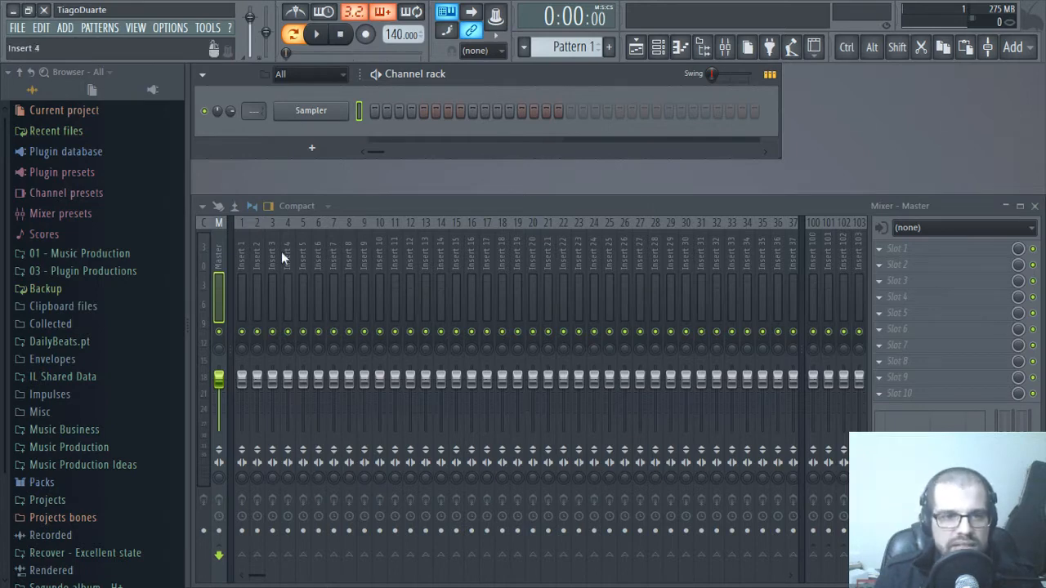
- Open the Kicks folder of the Drums (ModeAudio) pack in the browser
scroll(106, 416, "down", 3)
left_click(45, 385)
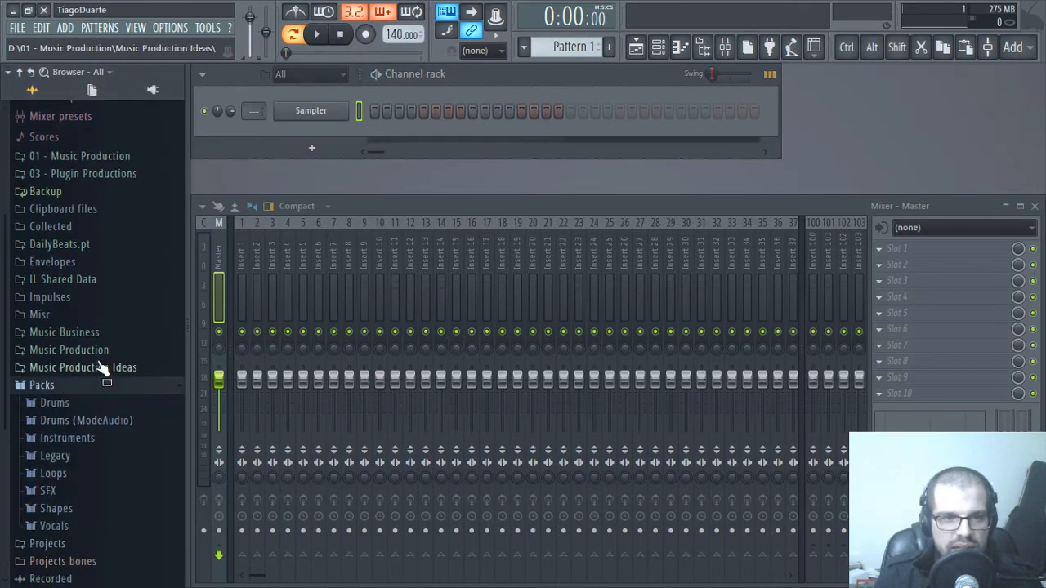
scroll(102, 372, "down", 5)
left_click(86, 282)
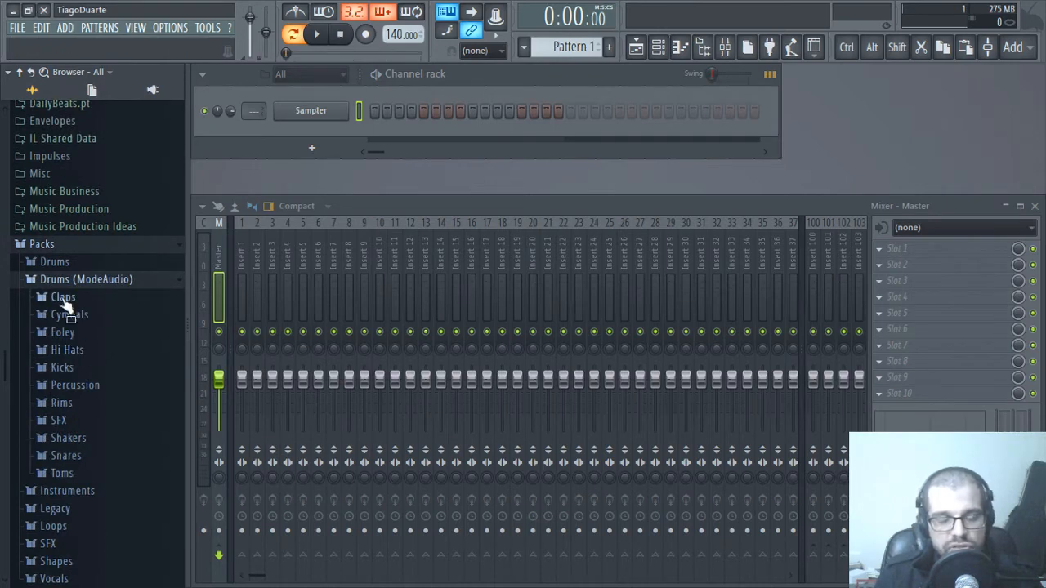
left_click(74, 369)
- Audition Attack Kick 62 and the Collider kick samples from Boom Kick 01 through XY Kick 02
scroll(99, 463, "down", 15)
left_click(106, 463)
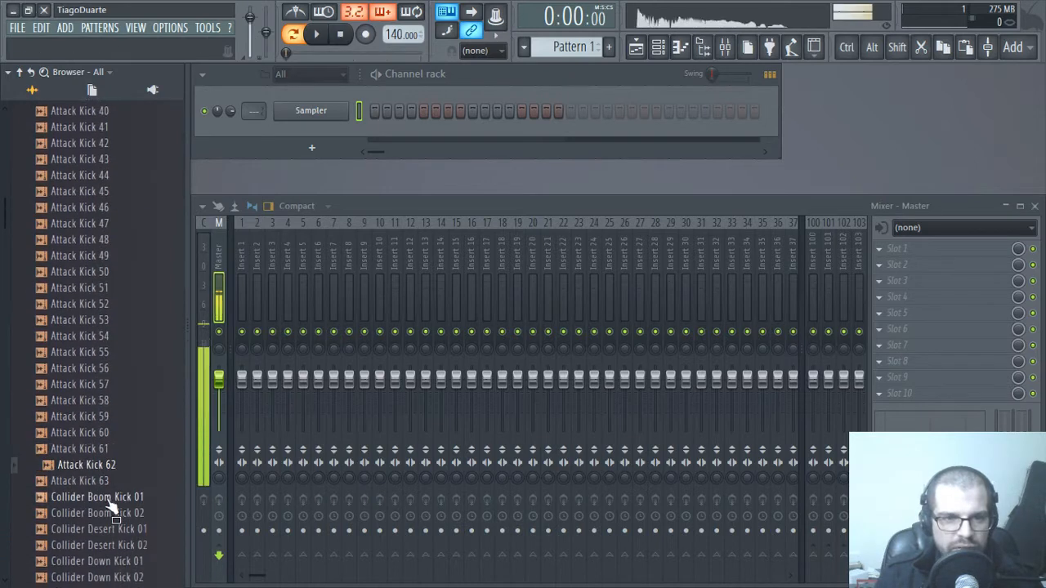
left_click(98, 497)
scroll(98, 408, "down", 8)
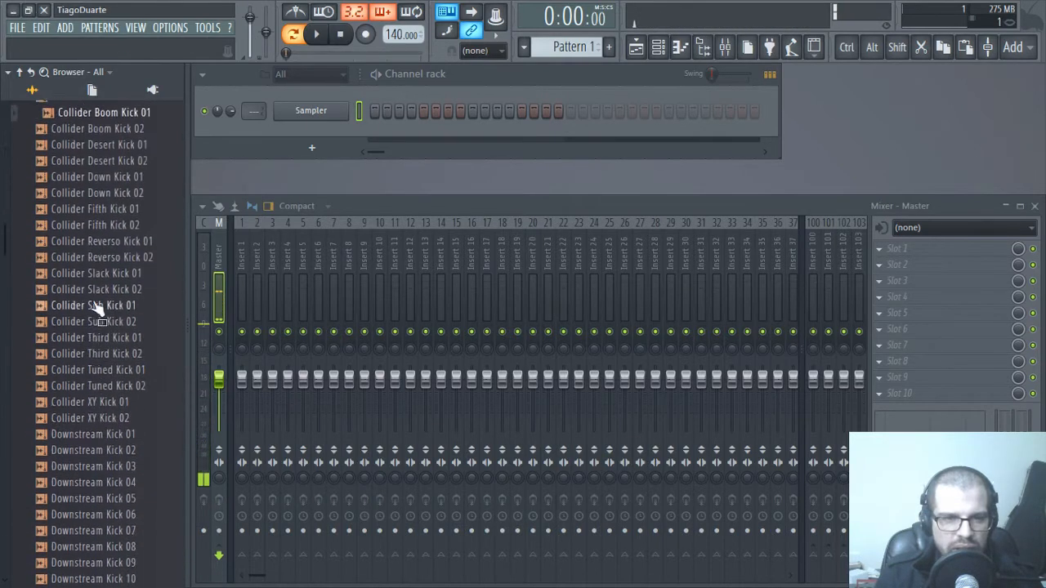
left_click(129, 128)
left_click(131, 145)
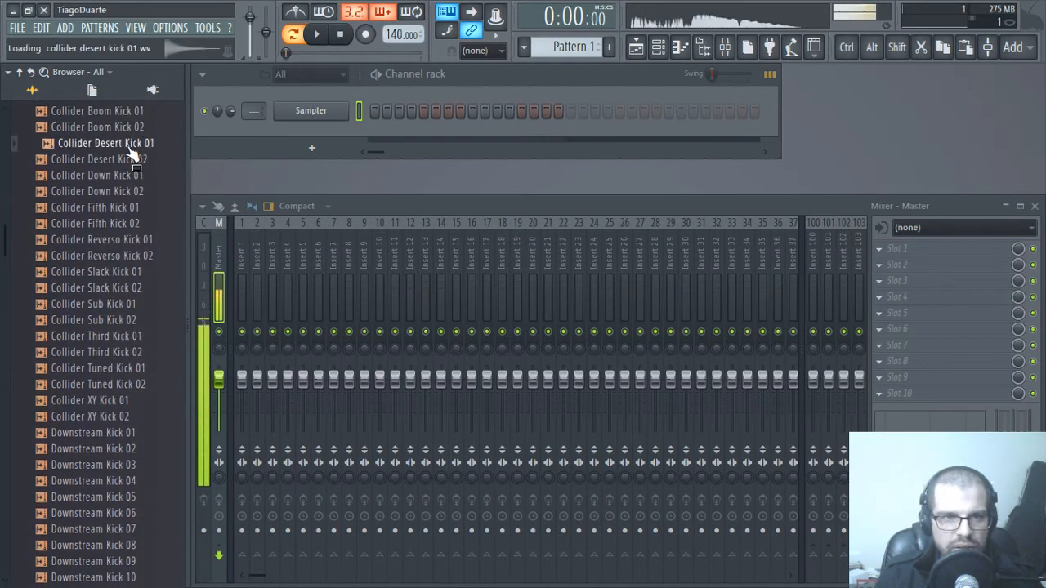
left_click(126, 161)
left_click(124, 177)
left_click(124, 193)
left_click(124, 178)
left_click(121, 209)
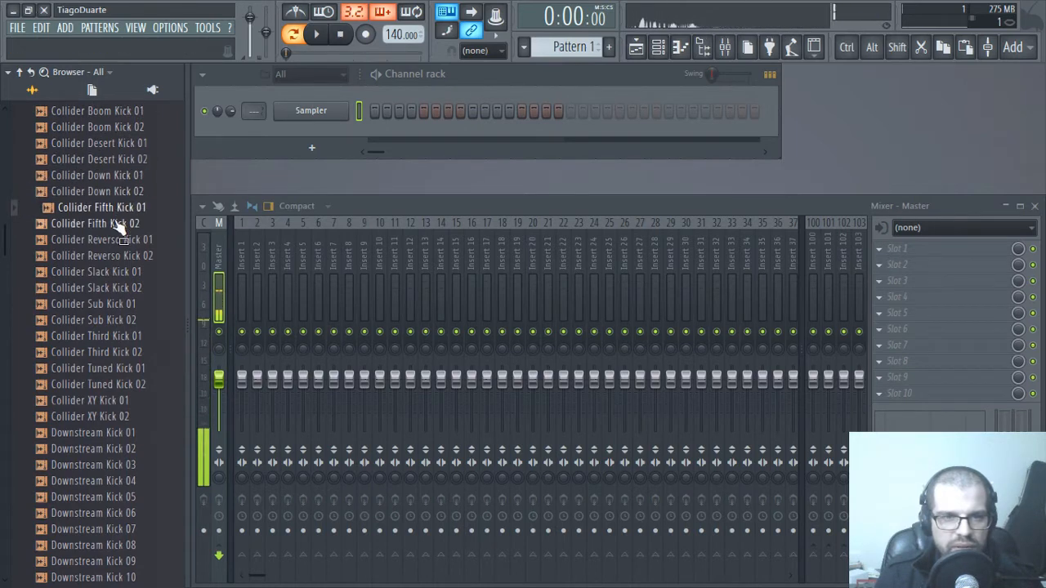
left_click(120, 224)
left_click(121, 239)
left_click(119, 255)
left_click(118, 271)
left_click(116, 287)
left_click(110, 304)
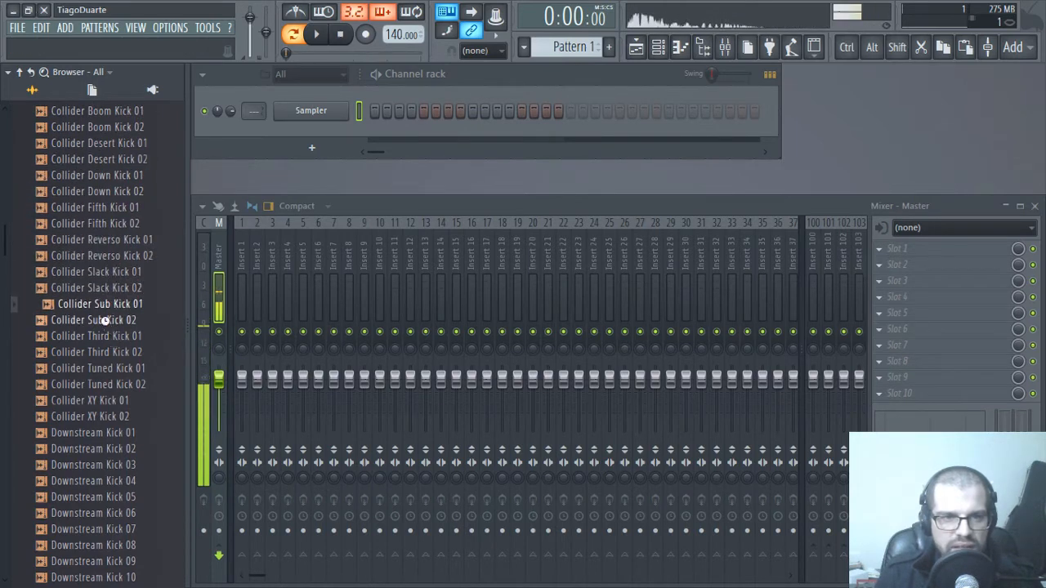
left_click(104, 320)
left_click(106, 335)
left_click(107, 352)
left_click(107, 368)
left_click(107, 384)
left_click(107, 401)
left_click(107, 416)
- Audition a selection of the Downstream Kick samples between 01 and 15
left_click(106, 433)
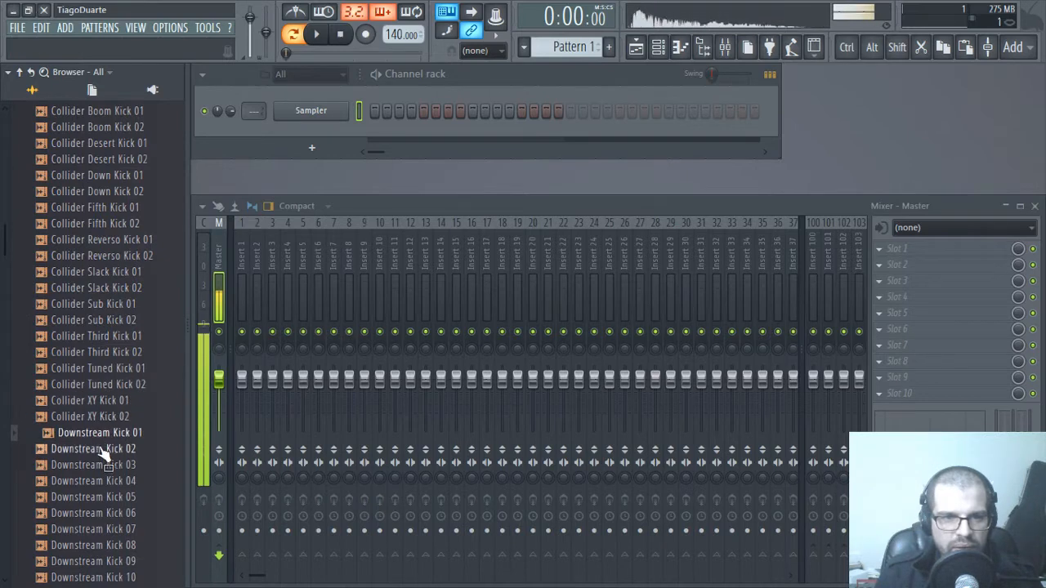
left_click(101, 449)
left_click(93, 436)
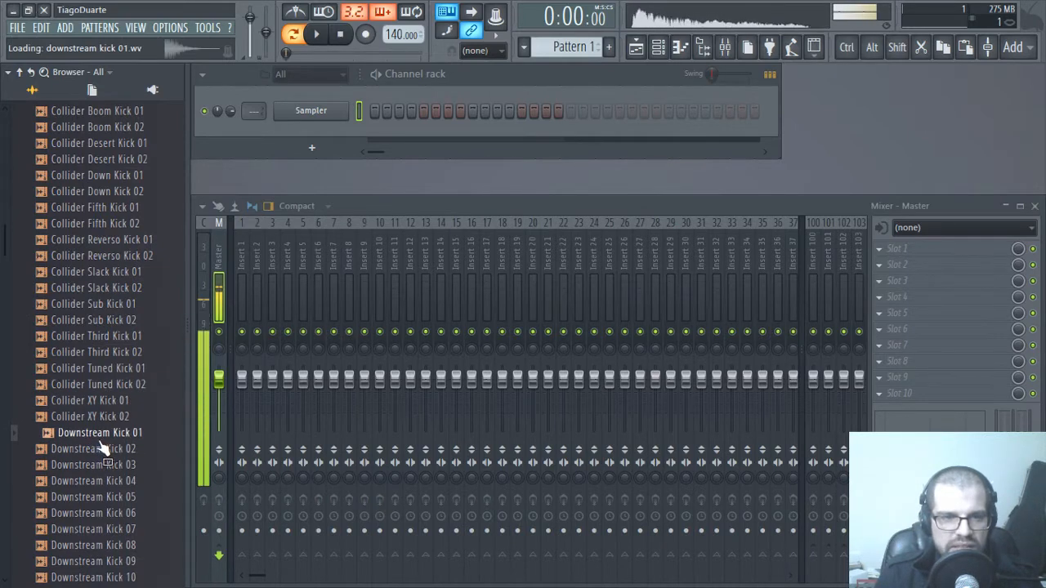
scroll(106, 408, "down", 5)
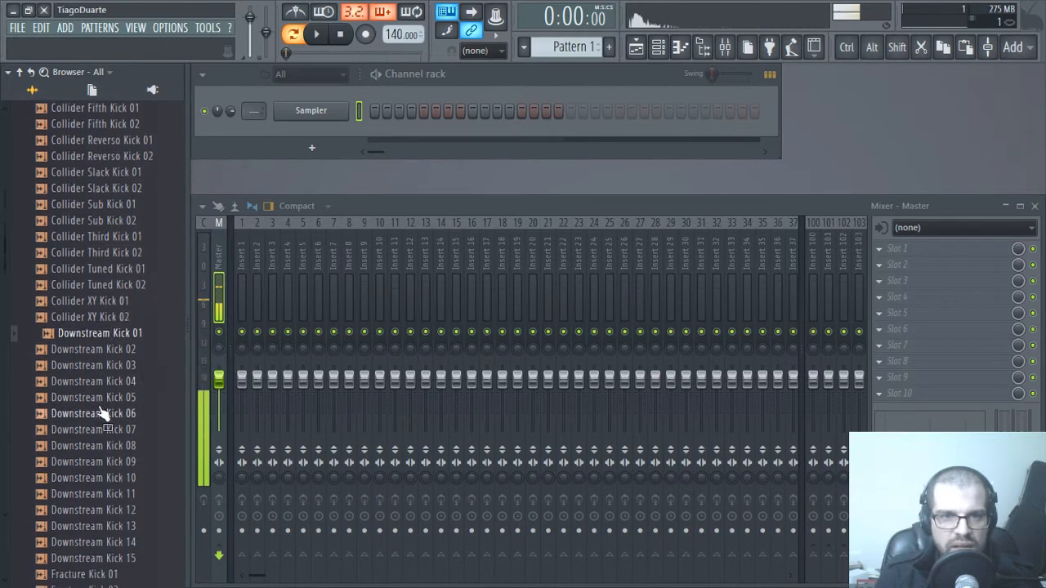
left_click(108, 273)
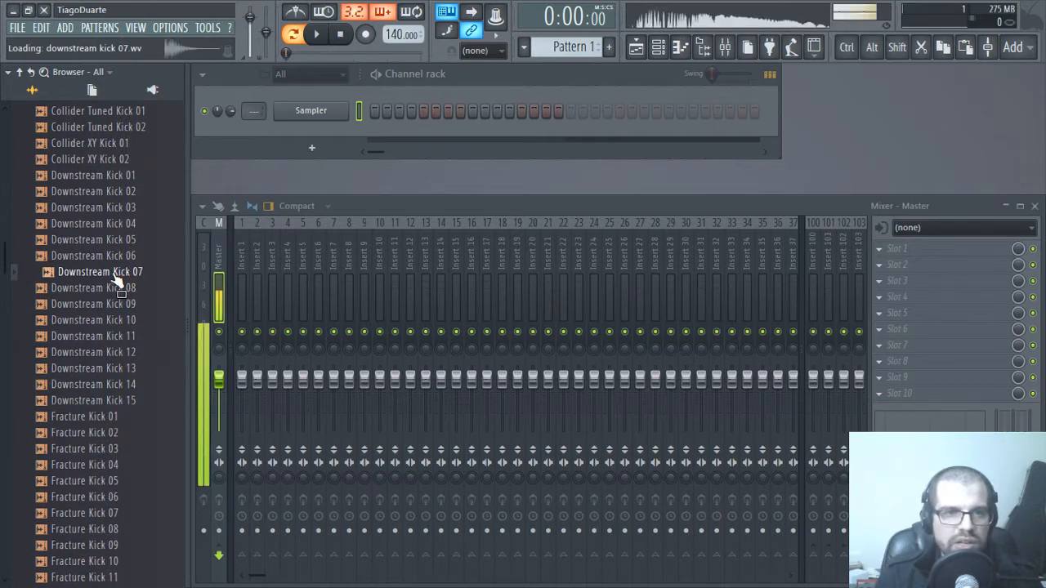
left_click(111, 288)
left_click(110, 321)
left_click(108, 352)
left_click(108, 372)
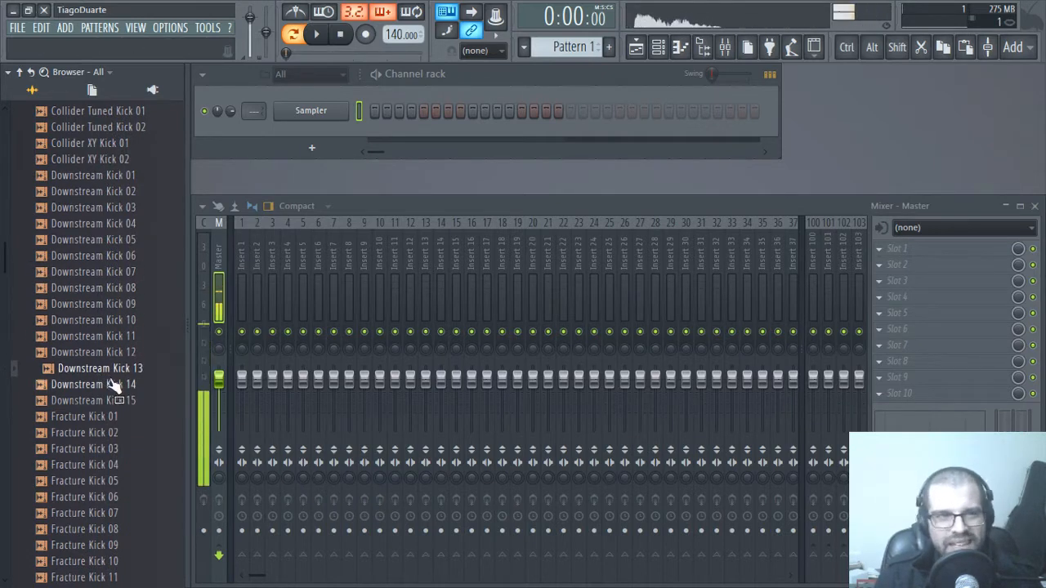
left_click(111, 386)
left_click(115, 401)
- Audition and compare the Fracture Kick samples between 01 and 13
left_click(115, 417)
left_click(106, 449)
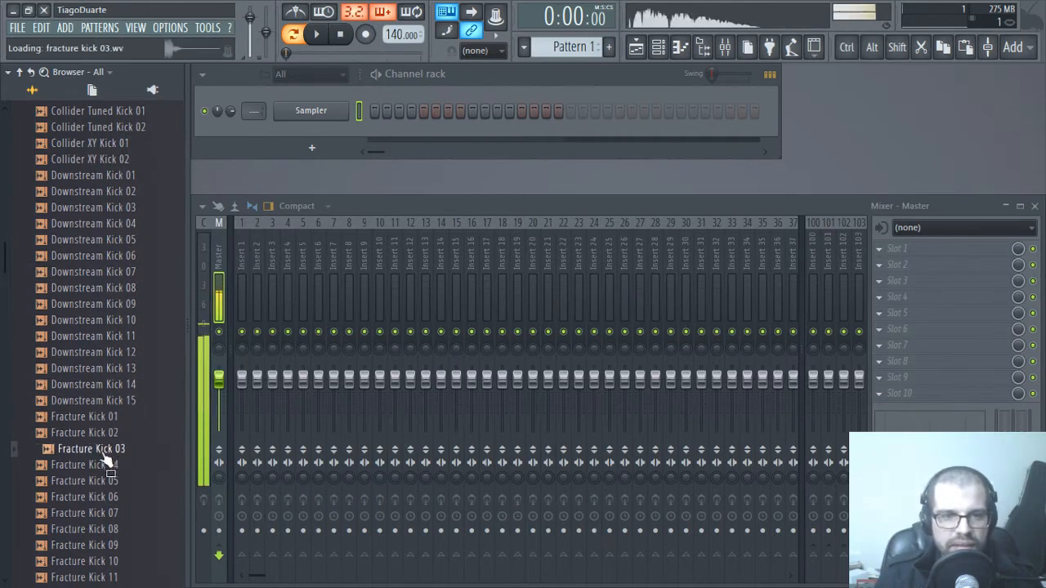
left_click(103, 465)
left_click(98, 481)
left_click(97, 467)
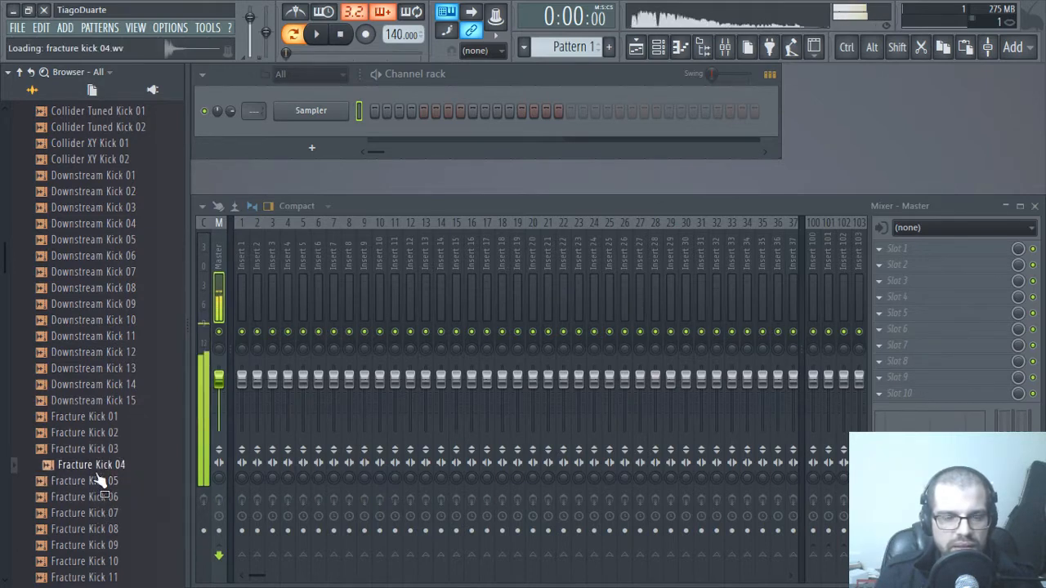
left_click(106, 448)
left_click(108, 433)
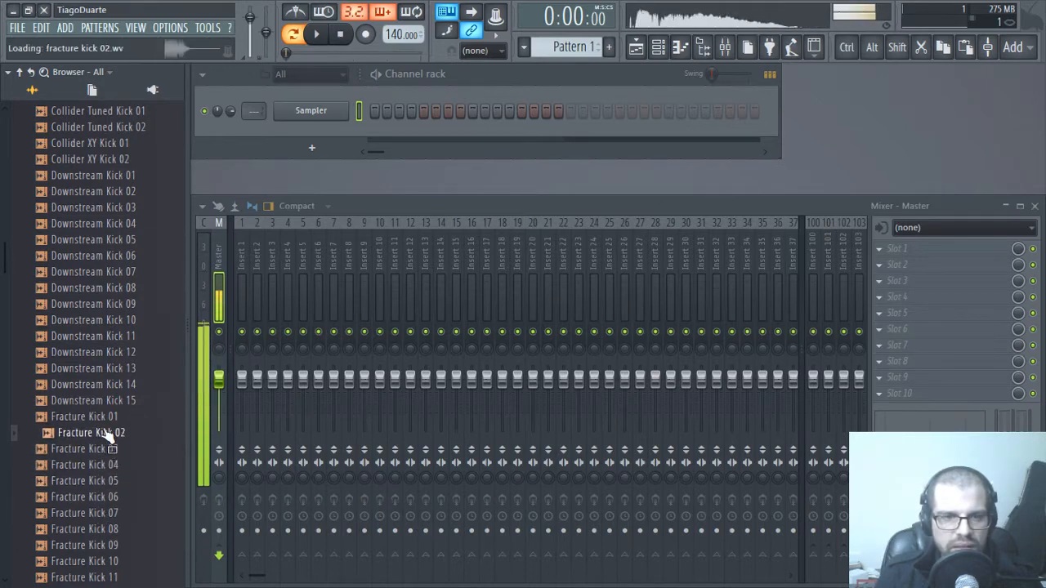
left_click(110, 417)
left_click(106, 449)
left_click(102, 465)
left_click(97, 481)
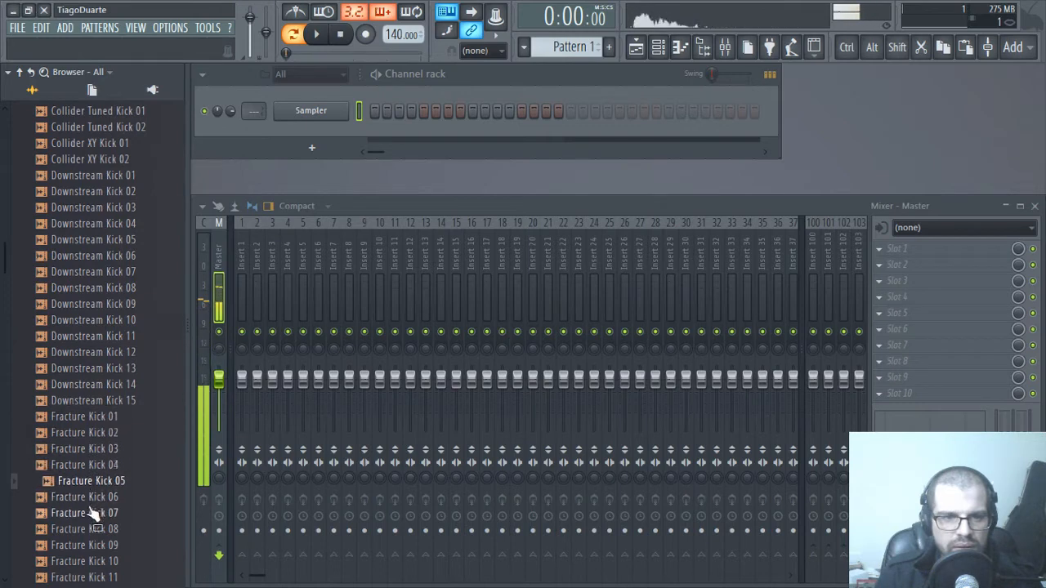
left_click(98, 496)
left_click(95, 513)
left_click(98, 530)
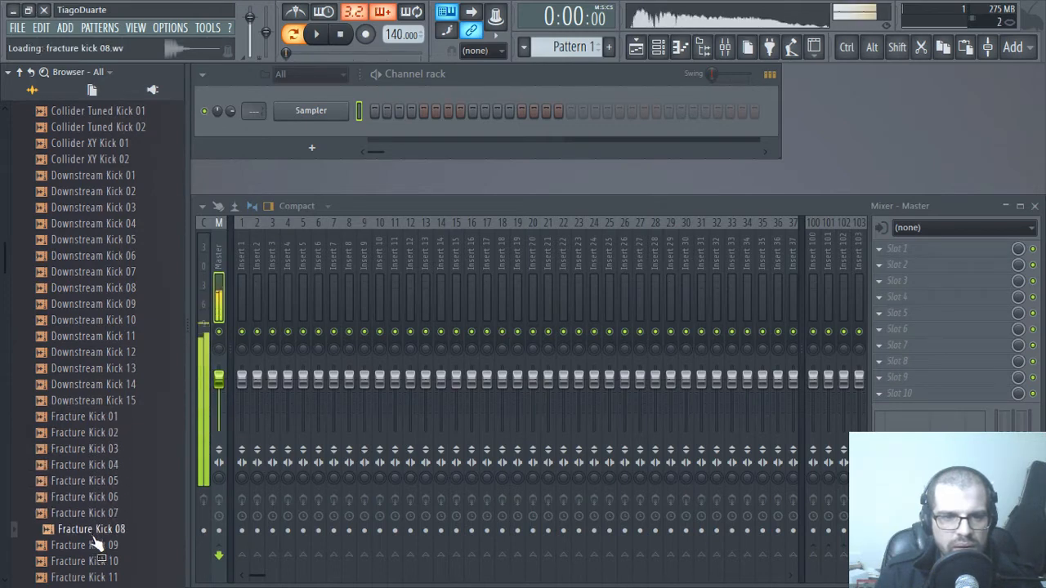
scroll(102, 491, "down", 5)
left_click(103, 290)
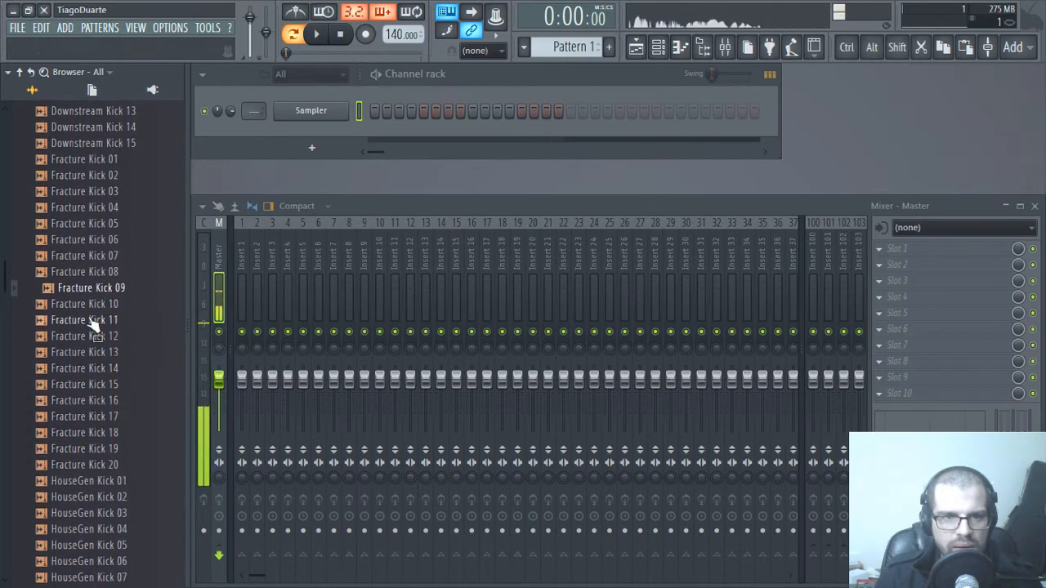
left_click(92, 322)
left_click(96, 337)
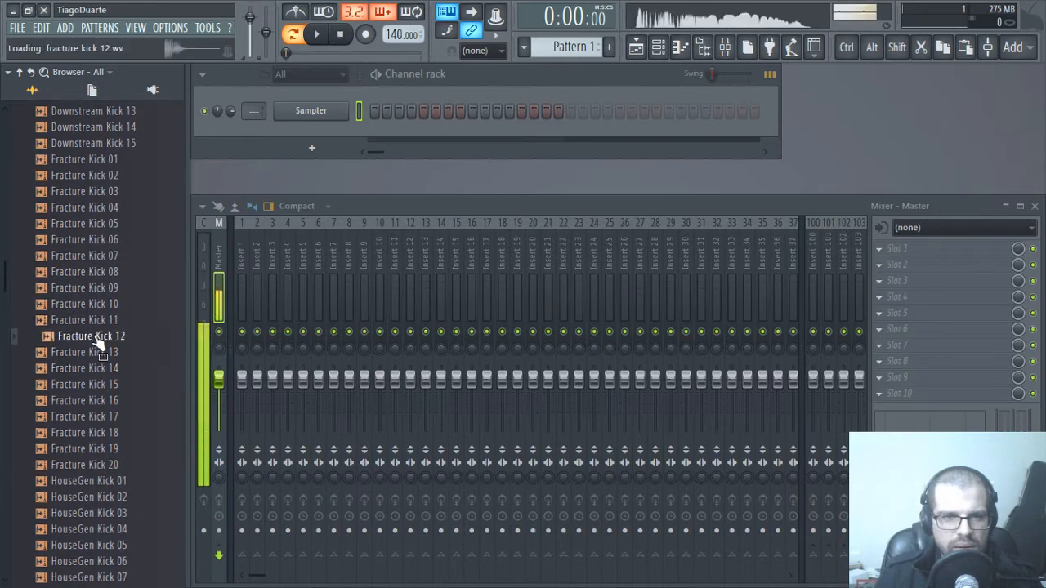
left_click(94, 353)
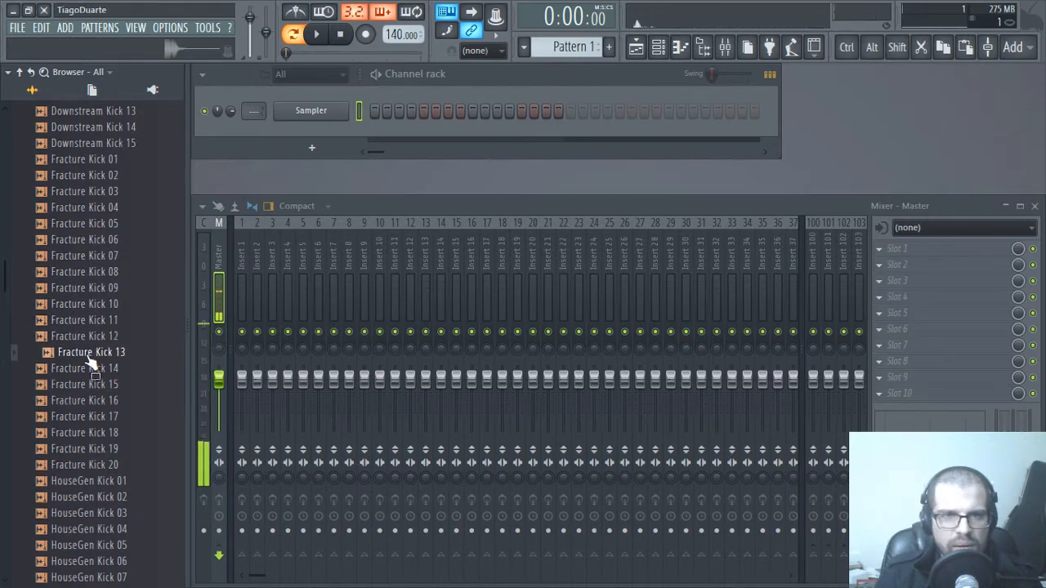
- Load Fracture Kick 13 into the Sampler channel and route the channel to mixer track 2
left_click_drag(90, 360, 326, 112)
left_click_drag(258, 116, 244, 128)
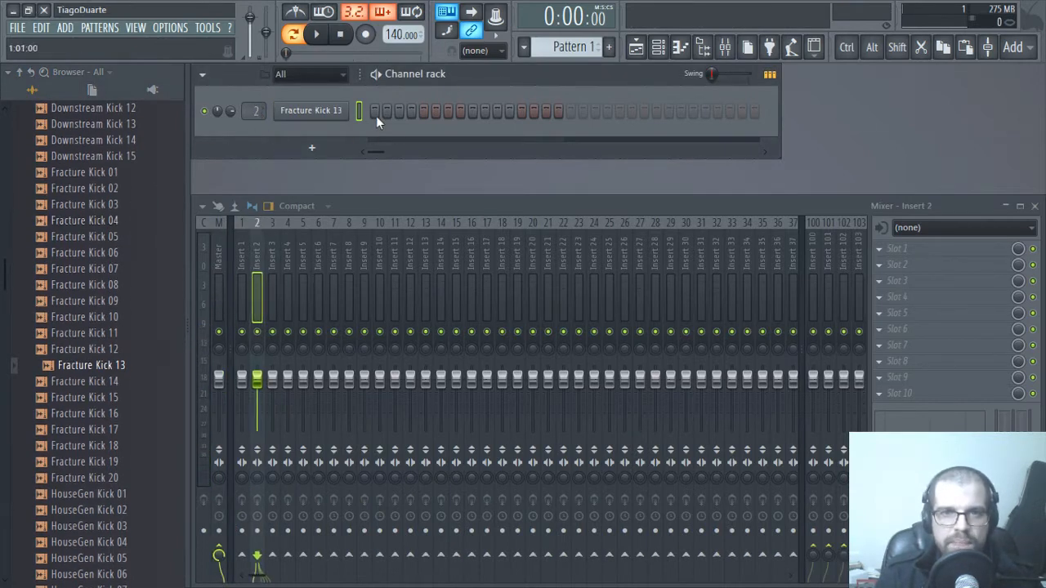
- Program Fracture Kick 13 hits on steps 1, 4, 7, 17, 20 and 23 of Pattern 1
left_click(570, 110)
left_click(607, 111)
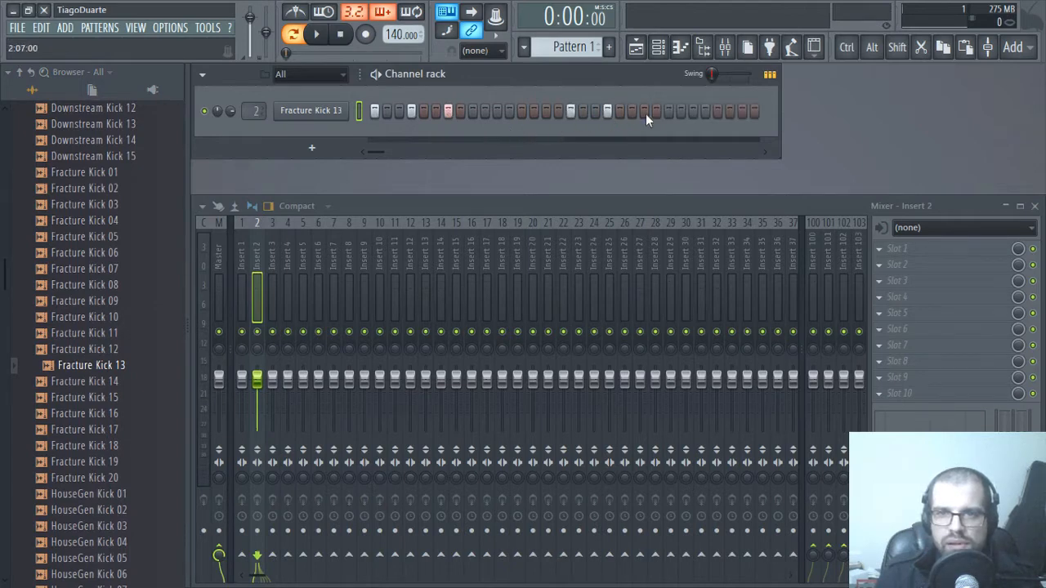
- Set the tempo to 88 BPM and play the pattern with the metronome on
left_click_drag(403, 34, 403, 57)
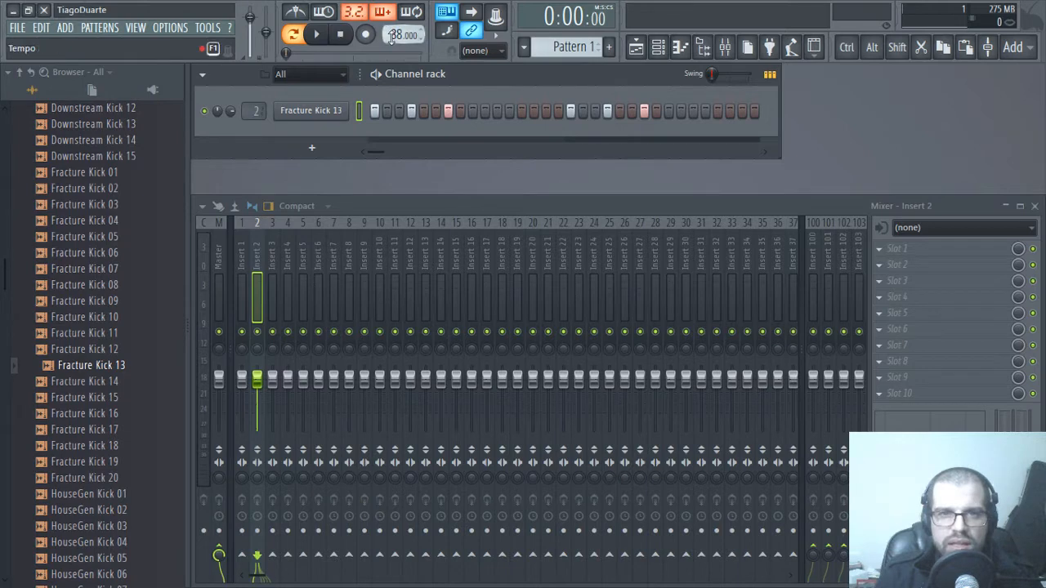
key("space")
left_click(299, 16)
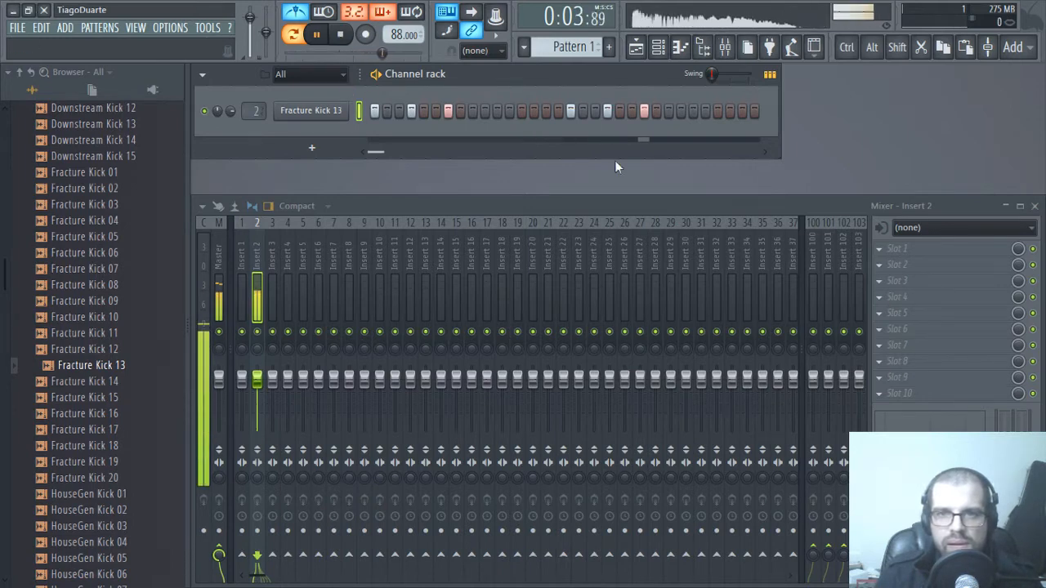
- Add kick hits on steps 27 and 31 of the Fracture Kick 13 channel
left_click(742, 111)
left_click(754, 111)
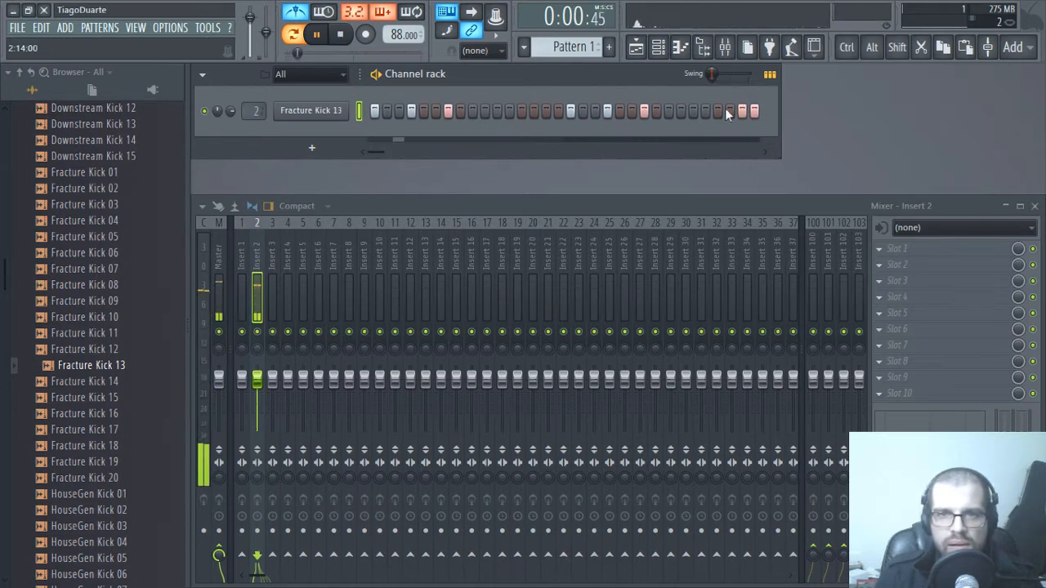
right_click(756, 111)
left_click(693, 111)
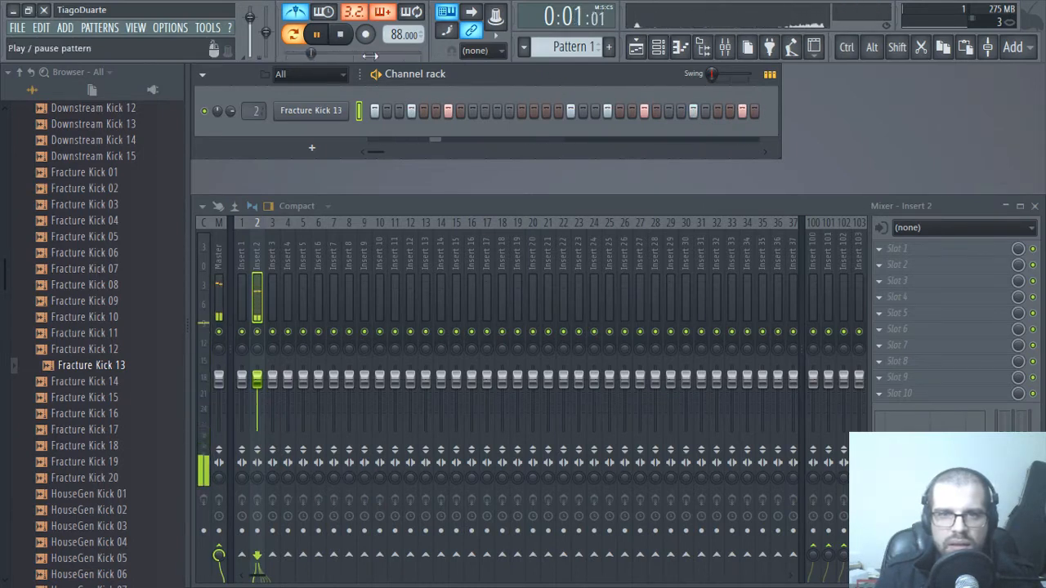
- Collapse the Kicks folder and open the Claps folder of the Drums (ModeAudio) pack
scroll(96, 264, "up", 5)
scroll(95, 264, "up", 20)
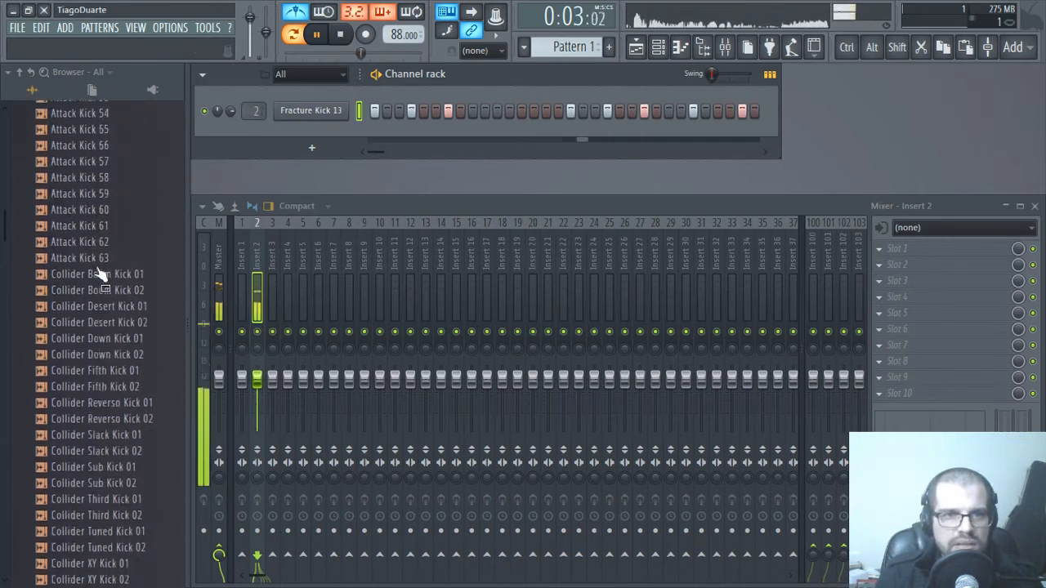
scroll(94, 286, "up", 2)
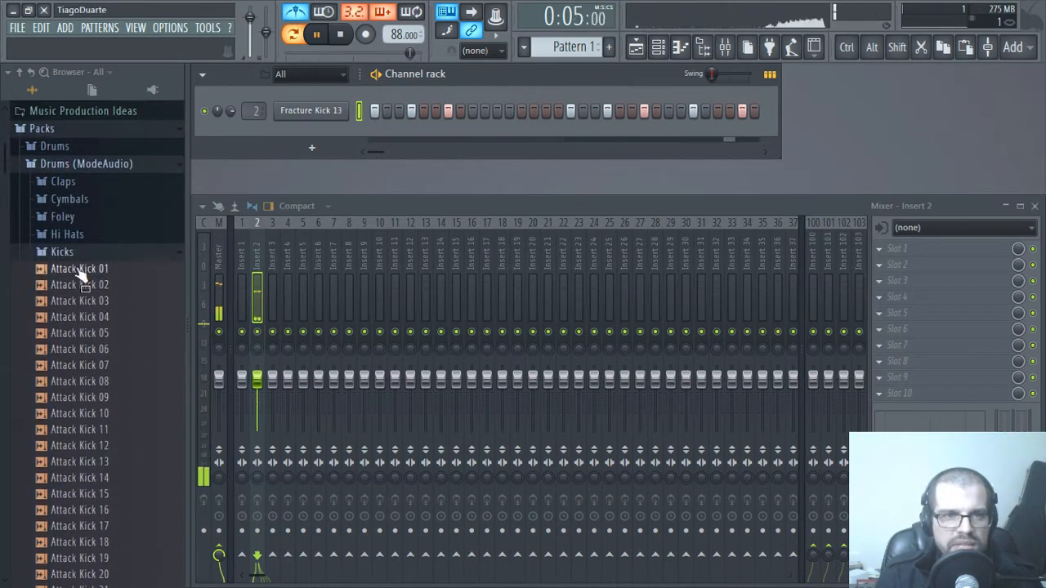
left_click(74, 254)
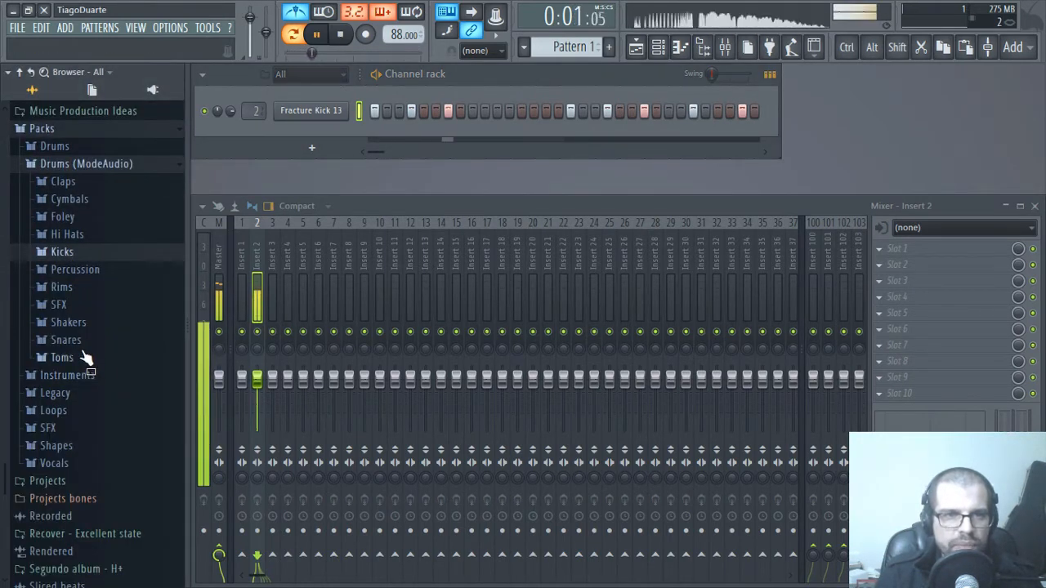
left_click(85, 180)
- Audition the Hyper WinterBeach Clap and MA ElegantScent Clap samples against the playing kick pattern
scroll(103, 428, "down", 17)
left_click(112, 294)
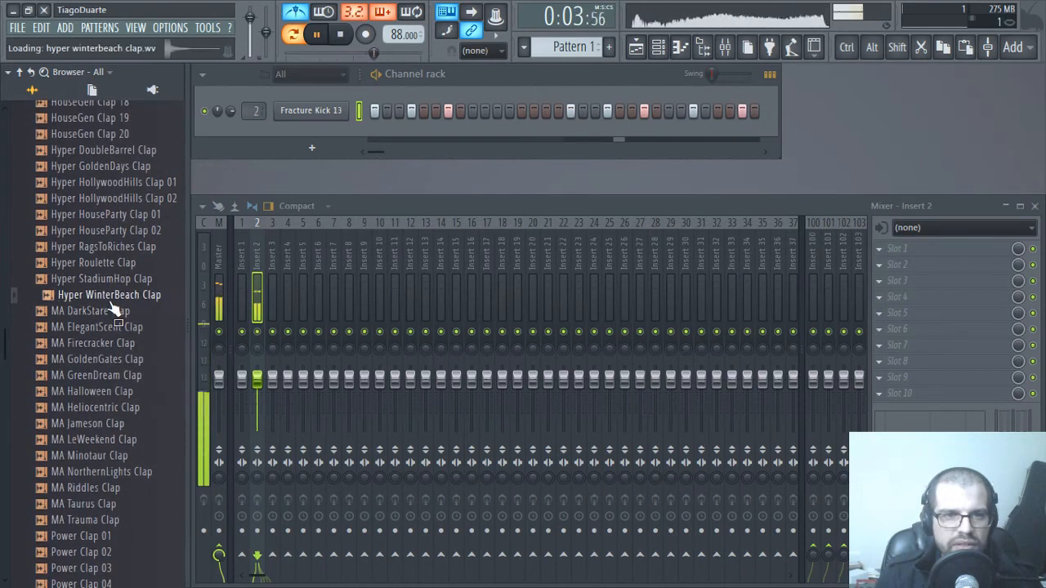
left_click(110, 329)
left_click(118, 296)
left_click(112, 328)
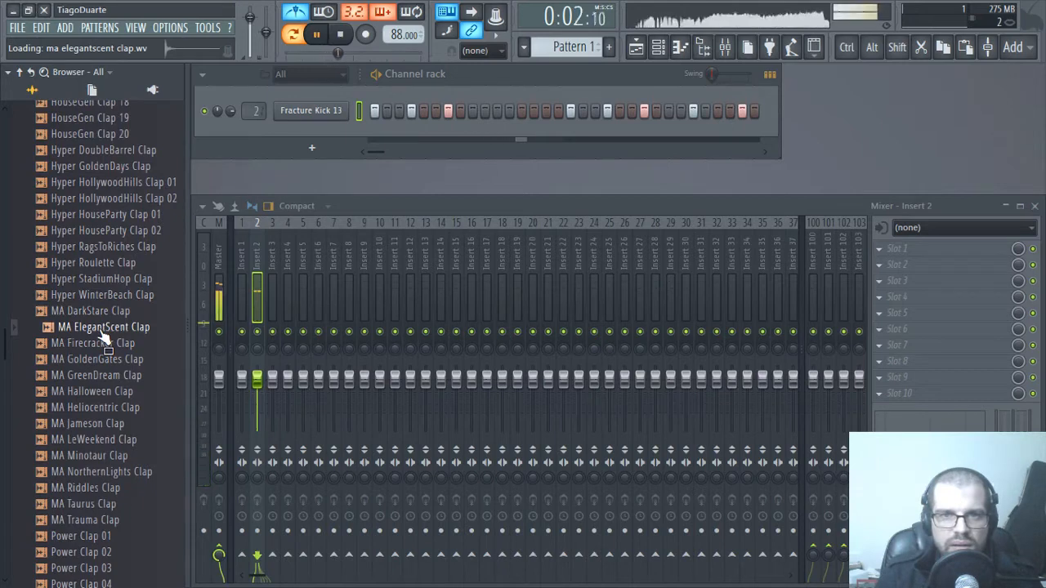
- Add MA ElegantScent Clap as a new channel and program its hits on steps 5, 13, 21 and 29
left_click_drag(102, 337, 327, 131)
left_click(423, 133)
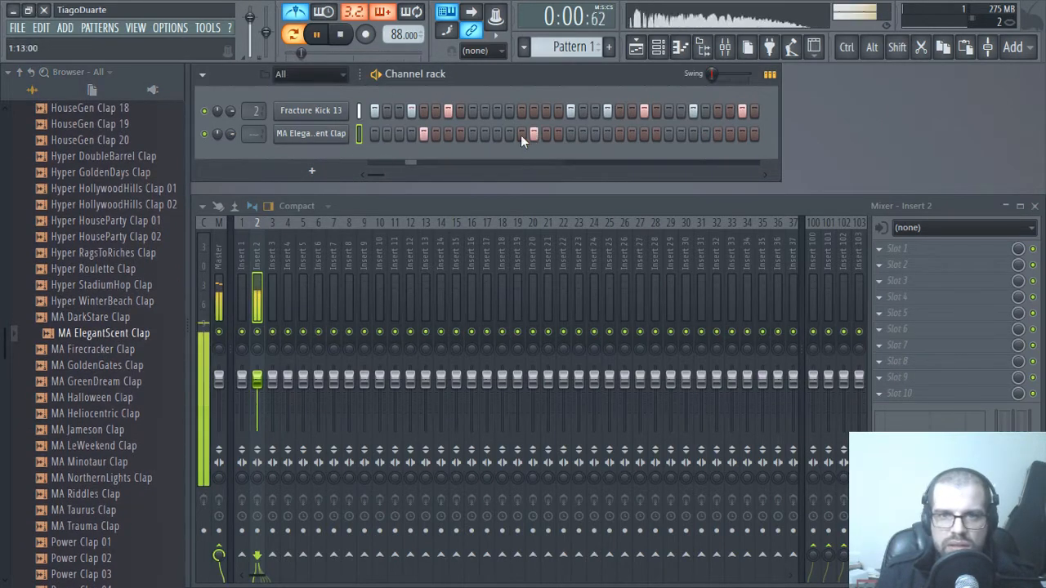
left_click(521, 134)
left_click(533, 134)
left_click(619, 134)
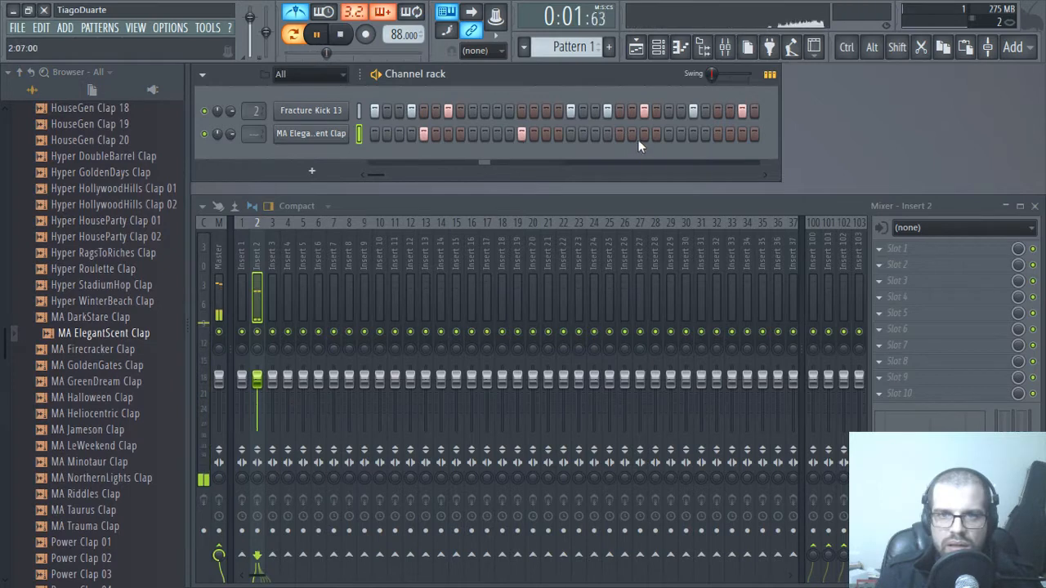
left_click(718, 134)
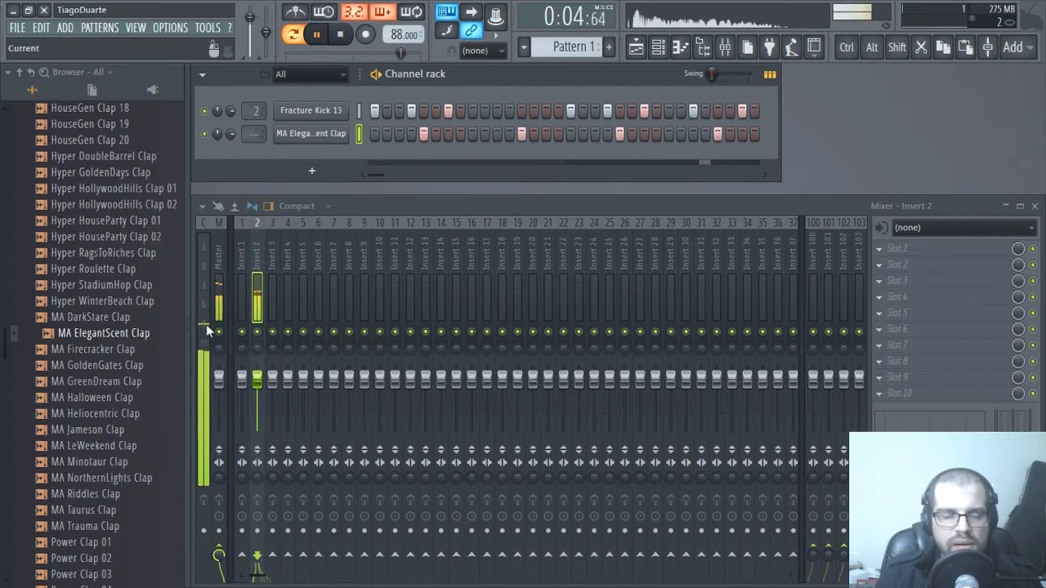
- Audition the MA claps from MA Firecracker Clap to MA Heliocentric Clap against the playing beat
left_click(102, 350)
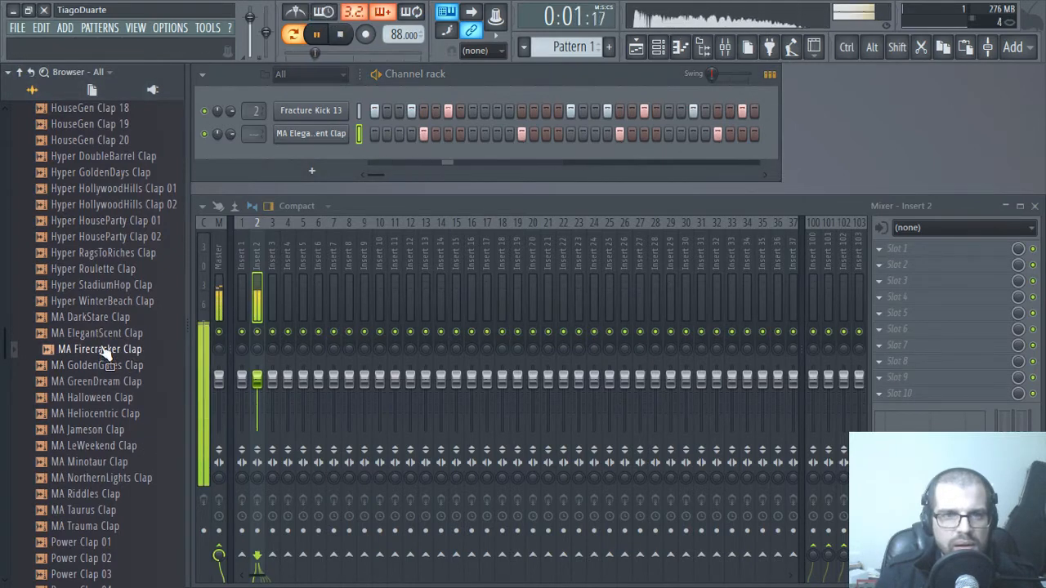
left_click(103, 366)
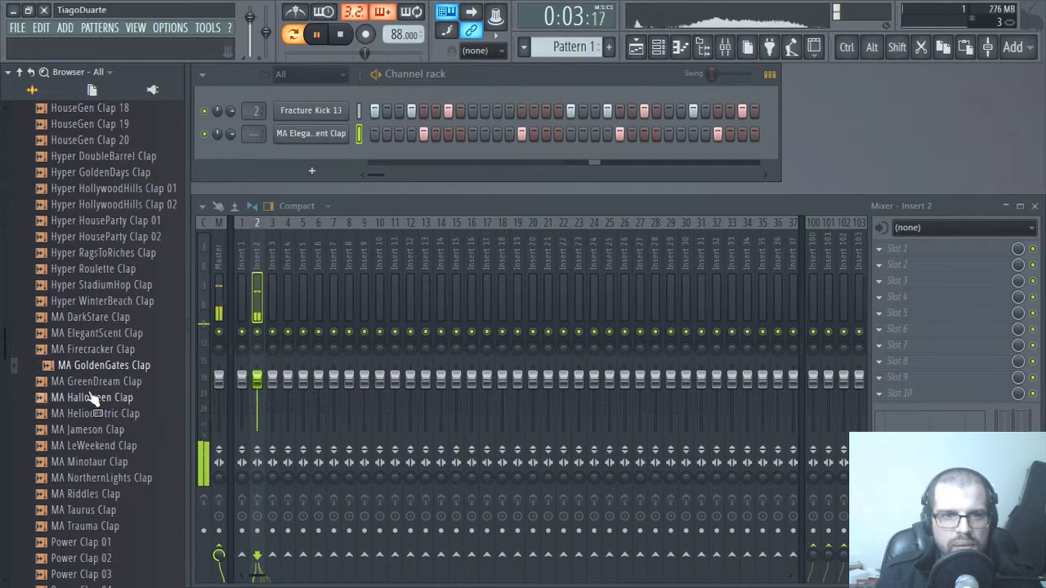
key("Down")
key("Down")
key("Down")
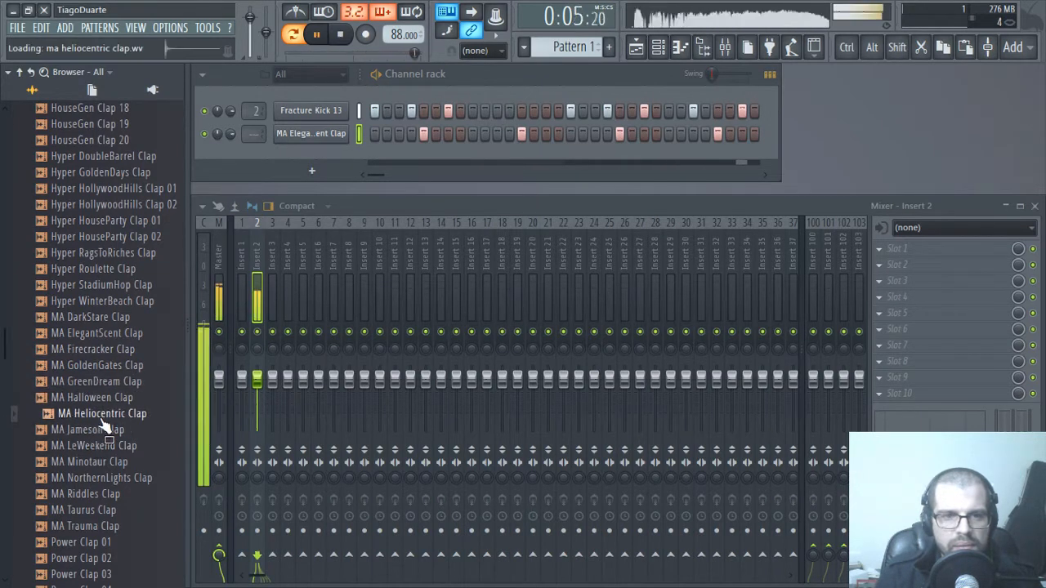
key("Down")
key("Up")
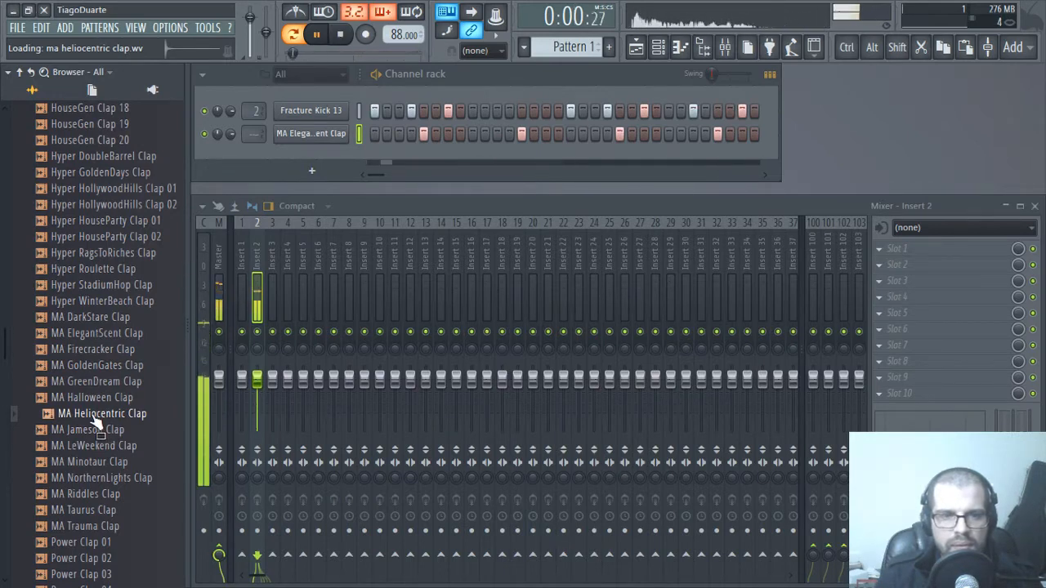
- Add MA Heliocentric Clap as a new channel and program its hits on steps 5, 13, 21 and 29
left_click_drag(94, 420, 315, 151)
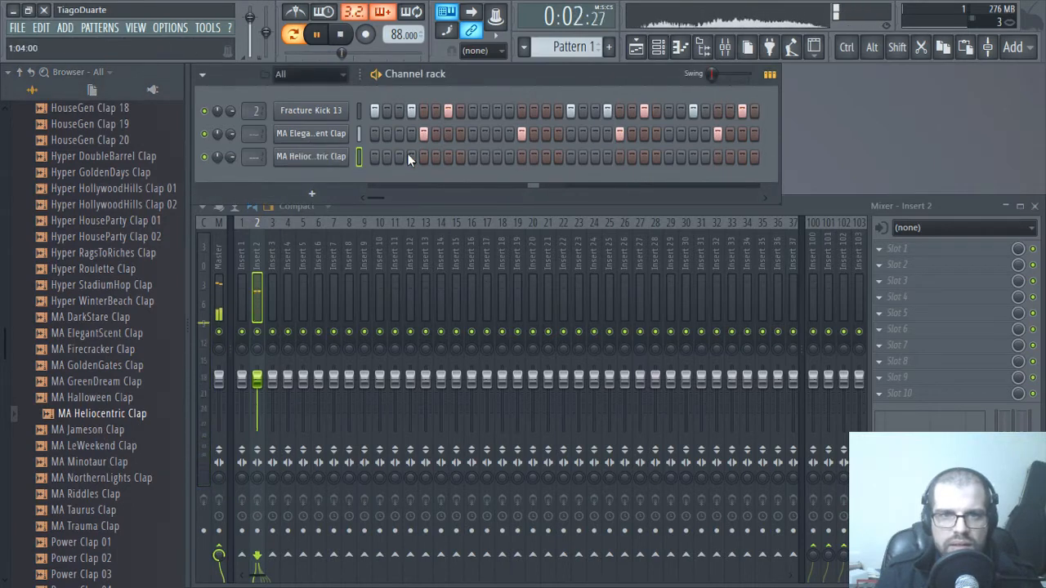
left_click(423, 156)
left_click(521, 156)
left_click(619, 156)
left_click(717, 156)
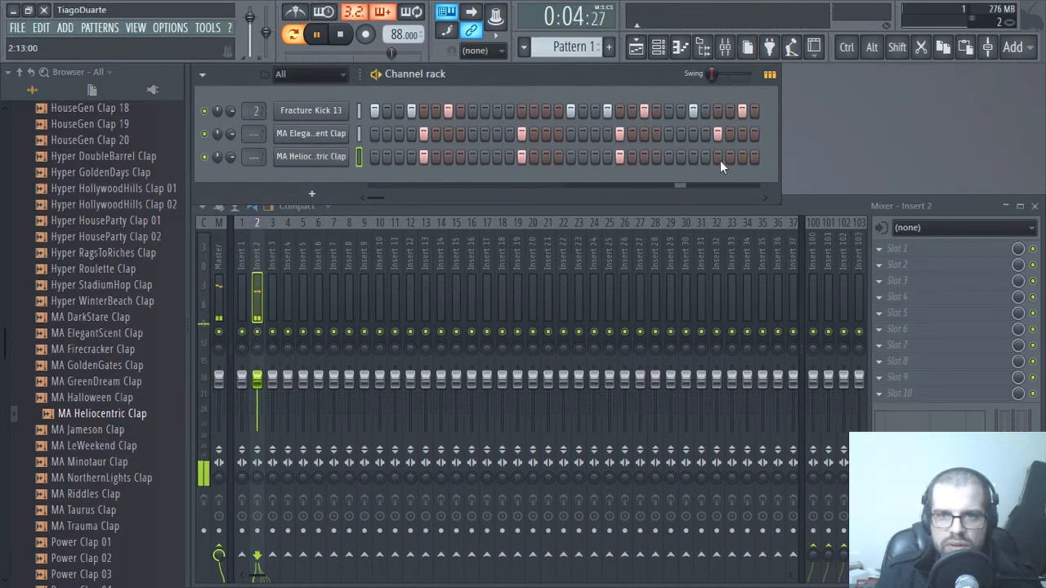
- Route the MA ElegantScent Clap and MA Heliocentric Clap channels to mixer insert 3 and lower that insert's volume slightly
left_click_drag(230, 134, 261, 158)
left_click_drag(273, 381, 273, 386)
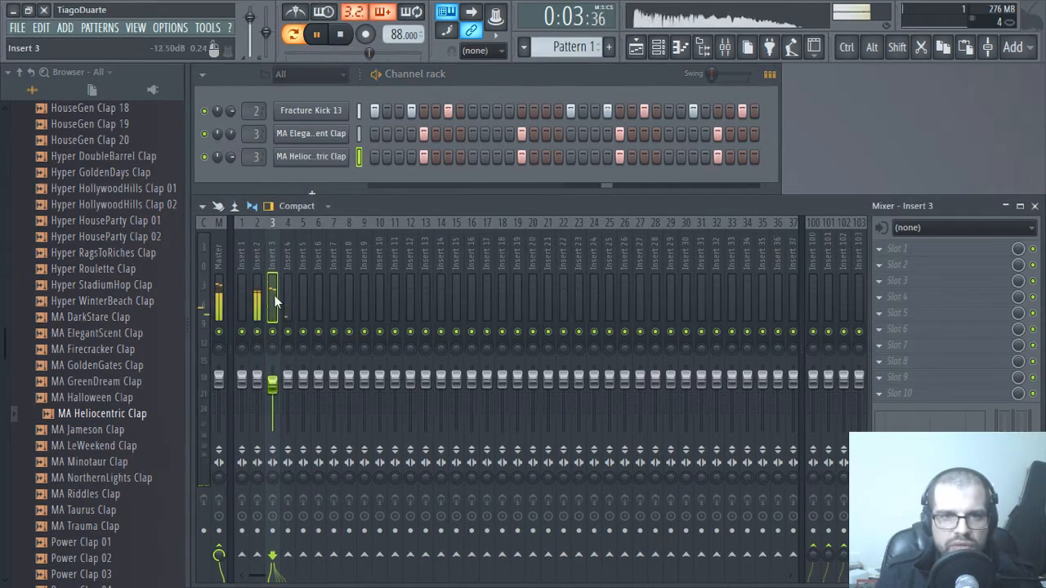
- Audition the MA Jameson Clap and MA LeWeekend Clap samples over the playing beat
scroll(140, 350, "down", 3)
left_click(116, 302)
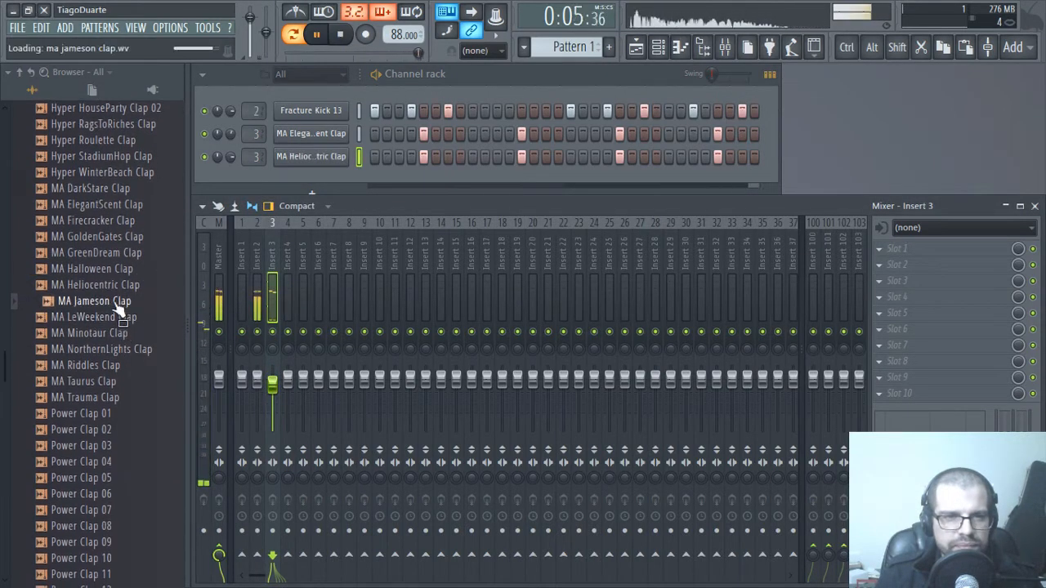
left_click(111, 317)
left_click(110, 303)
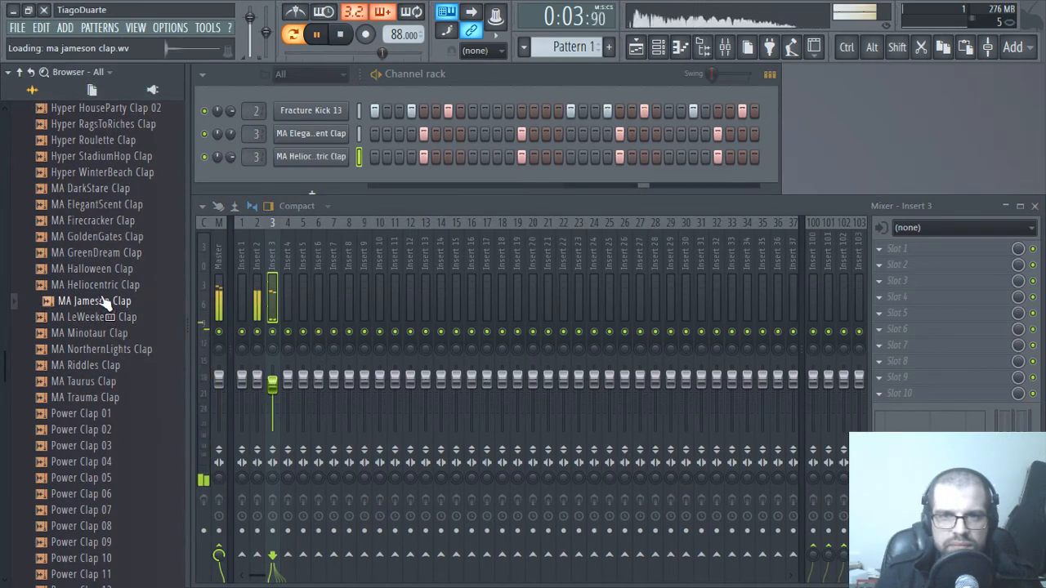
- Add MA Jameson Clap as a new channel with hits on steps 3 and 19, routed to mixer insert 4
left_click_drag(105, 303, 331, 174)
left_click(398, 179)
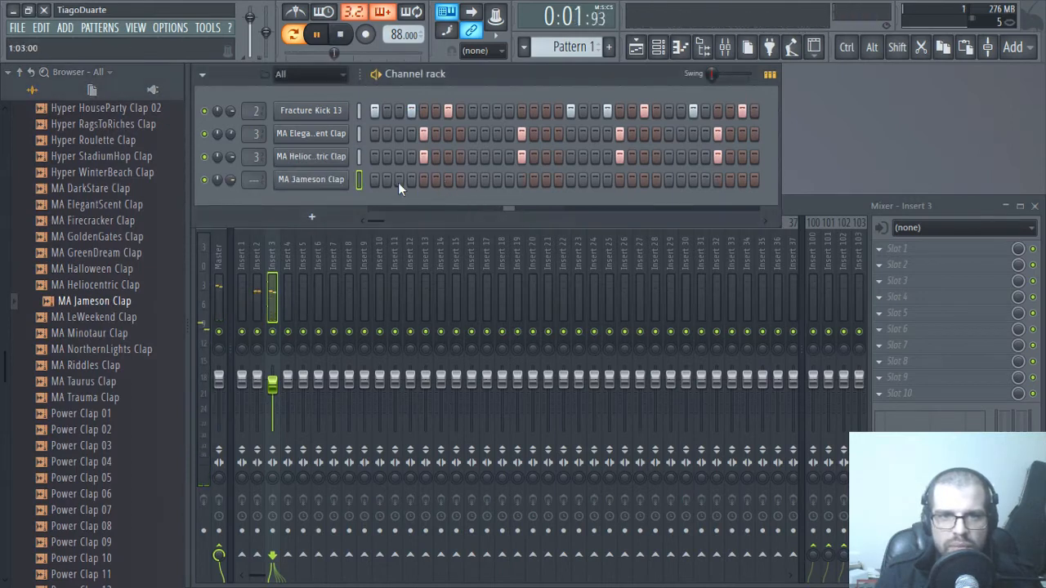
left_click(595, 179)
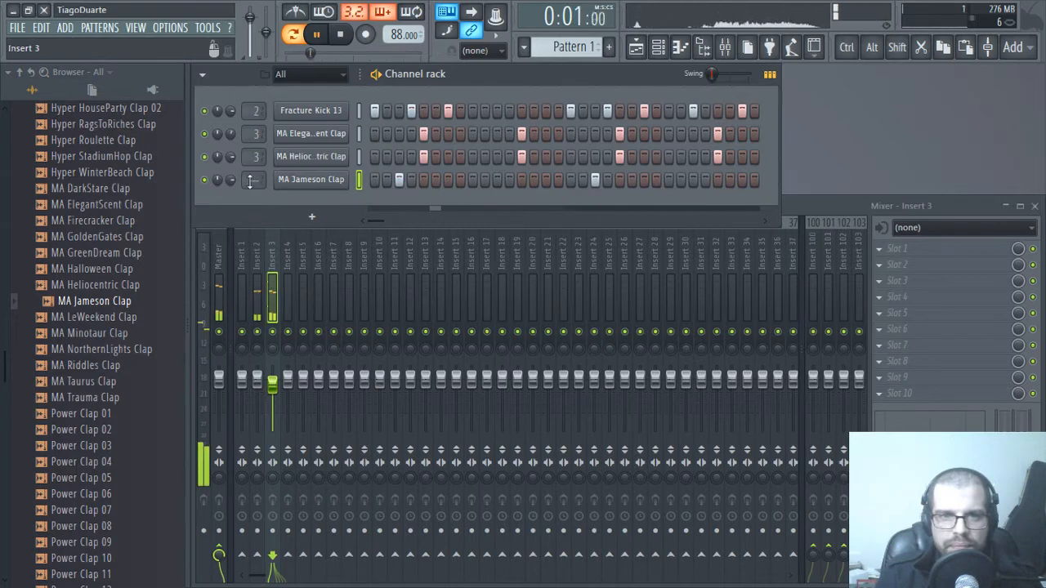
left_click_drag(250, 182, 250, 173)
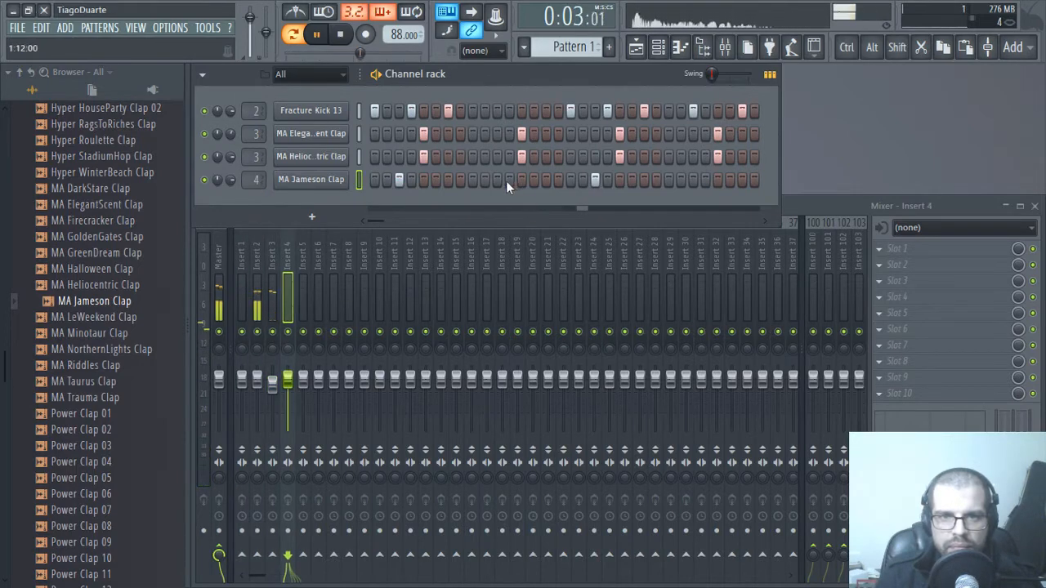
- Try extra MA Jameson Clap hits on steps 26 and 30, and raise the channel rack's swing
left_click(678, 179)
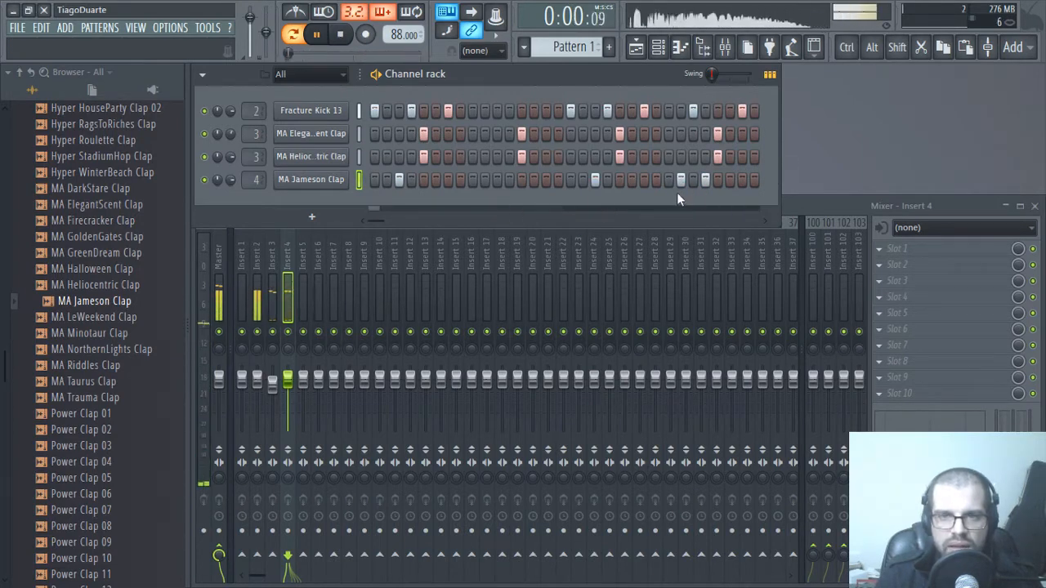
left_click(732, 180)
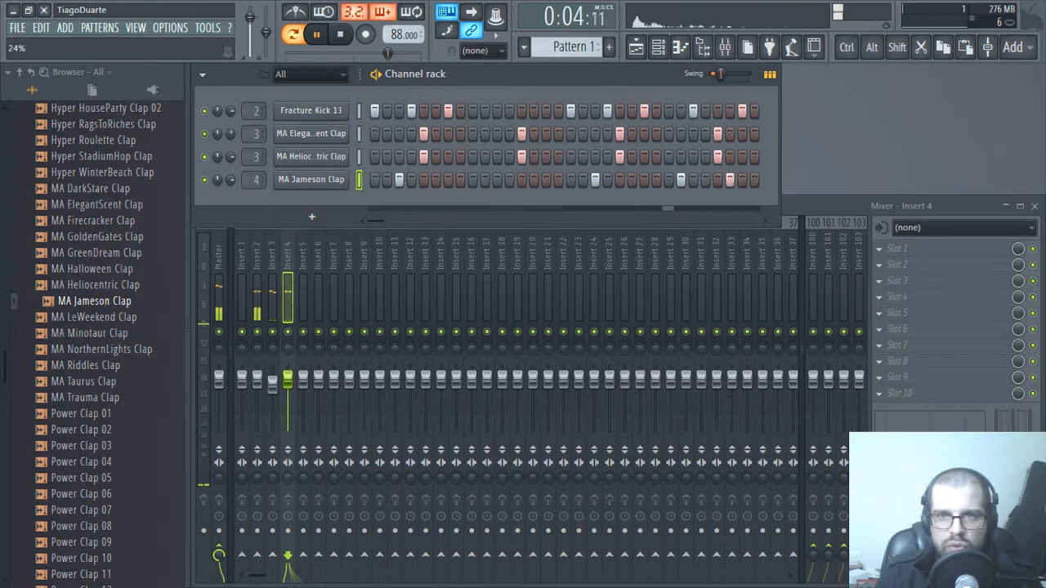
left_click_drag(721, 74, 725, 74)
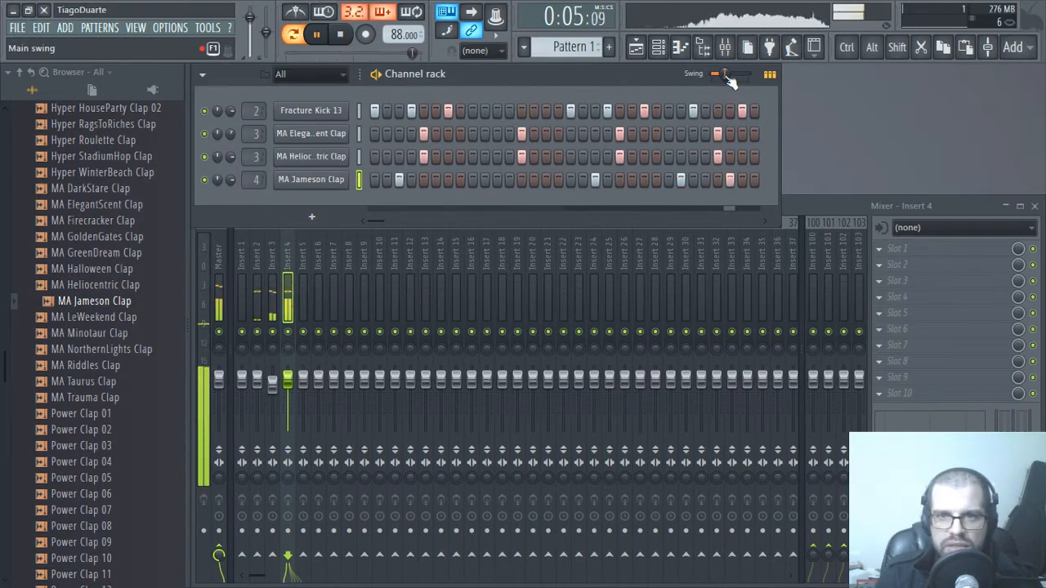
- Clear the trial MA Jameson Clap hits after step 19 and add a hit on step 11
left_click(733, 182)
left_click(705, 180)
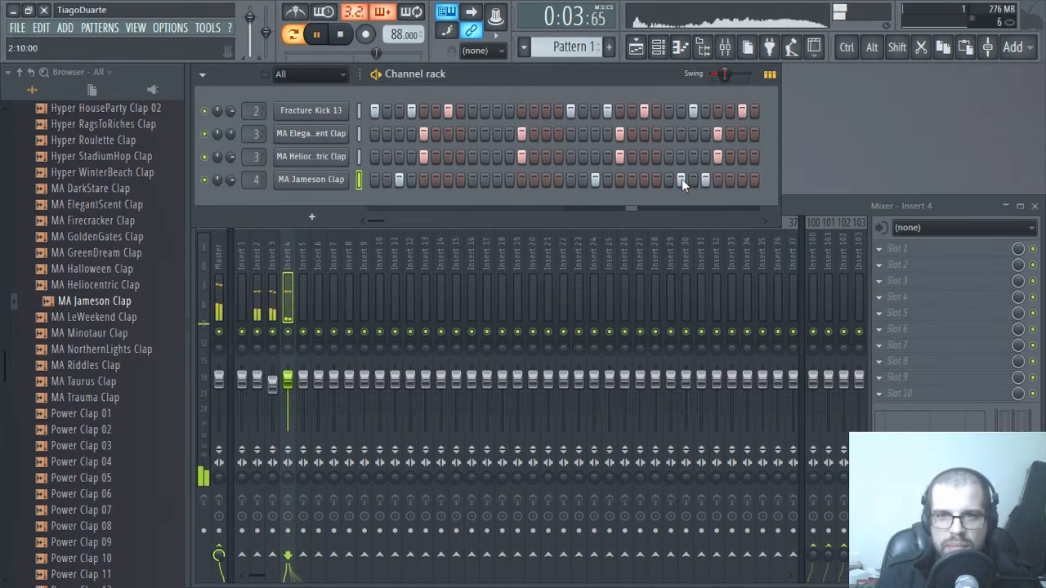
left_click(752, 180)
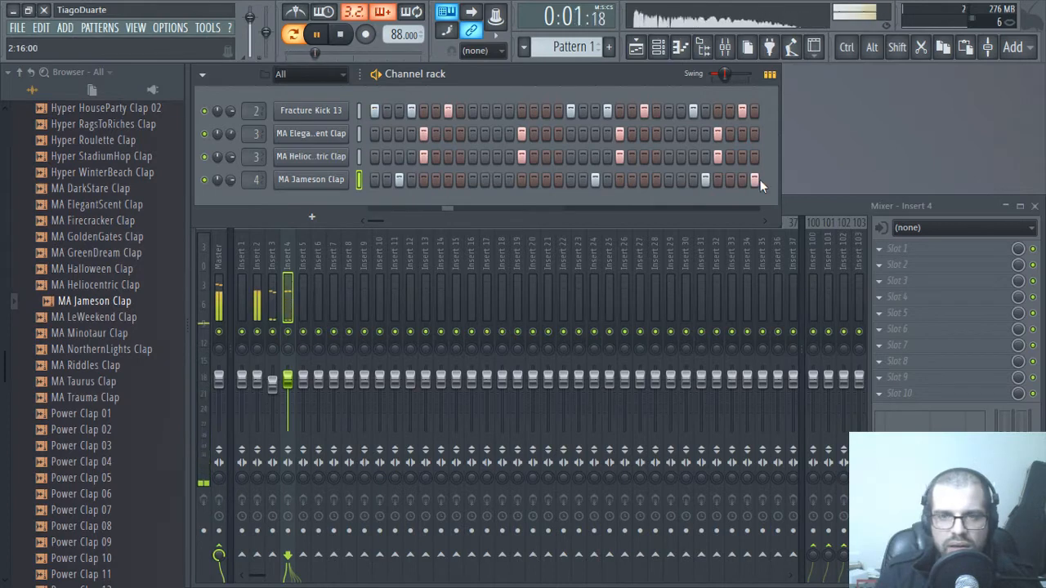
left_click(668, 180)
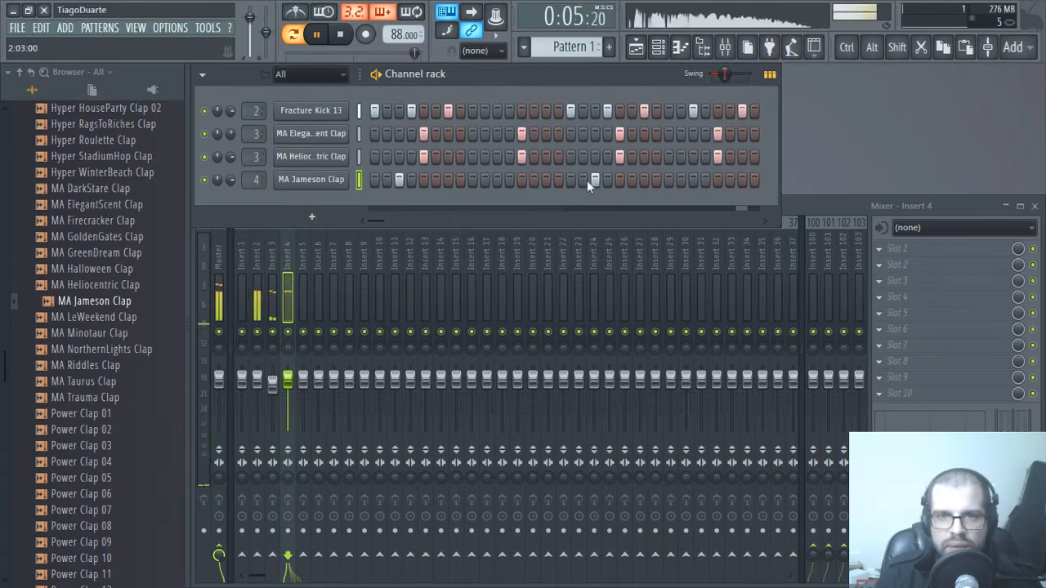
left_click(493, 182)
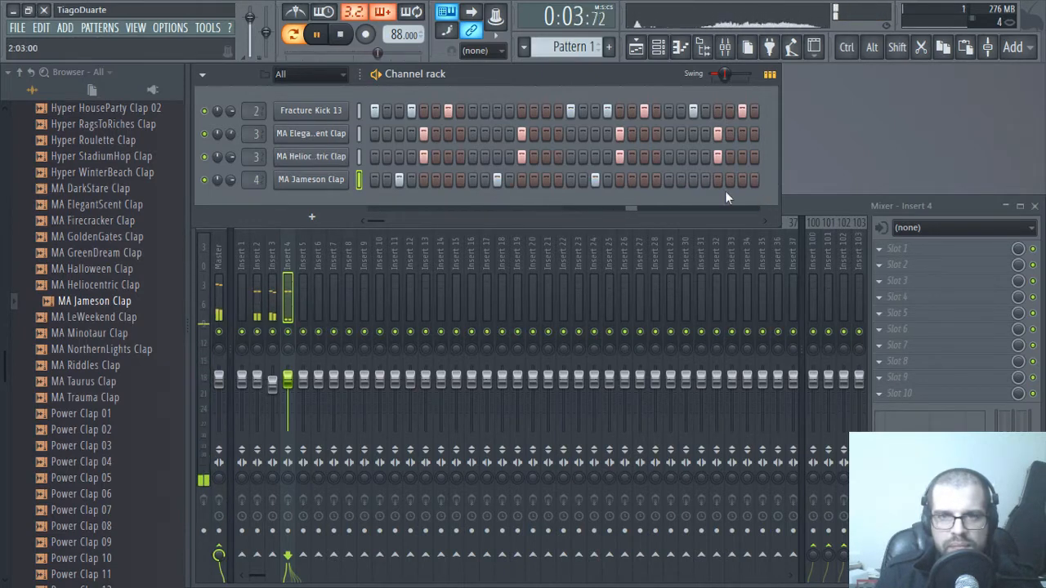
- Audition further clap samples, from MA LeWeekend Clap through Power Clap 20, against the beat
scroll(81, 309, "down", 4)
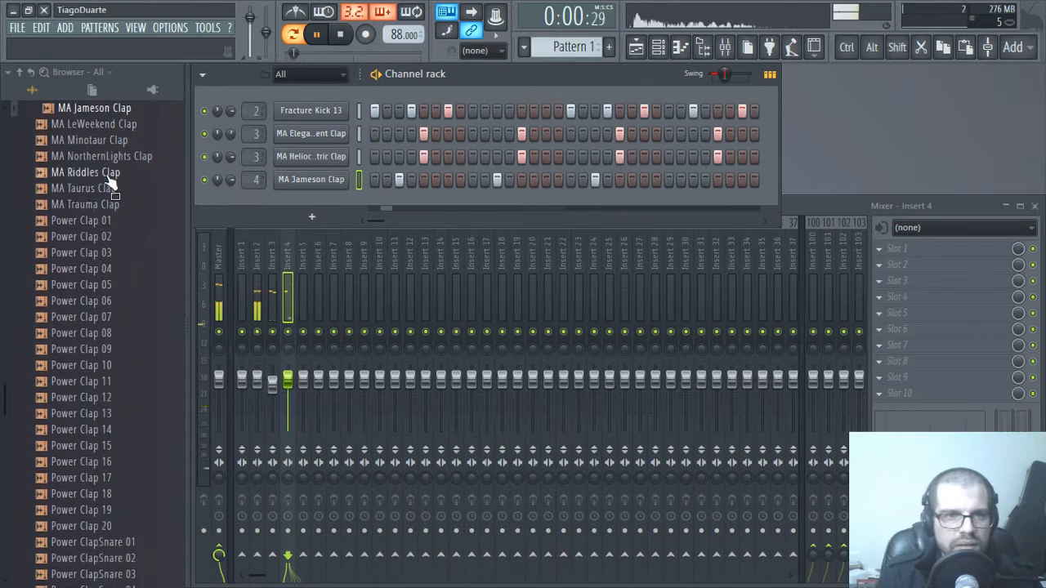
left_click(107, 124)
left_click(106, 139)
left_click(90, 188)
left_click(94, 253)
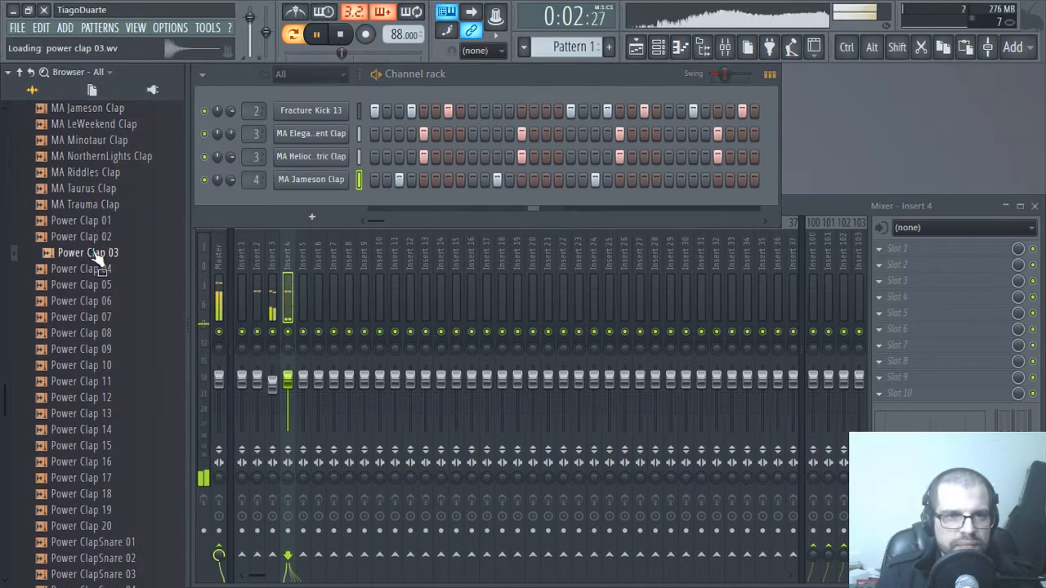
left_click(90, 301)
left_click(90, 365)
left_click(82, 461)
left_click(82, 526)
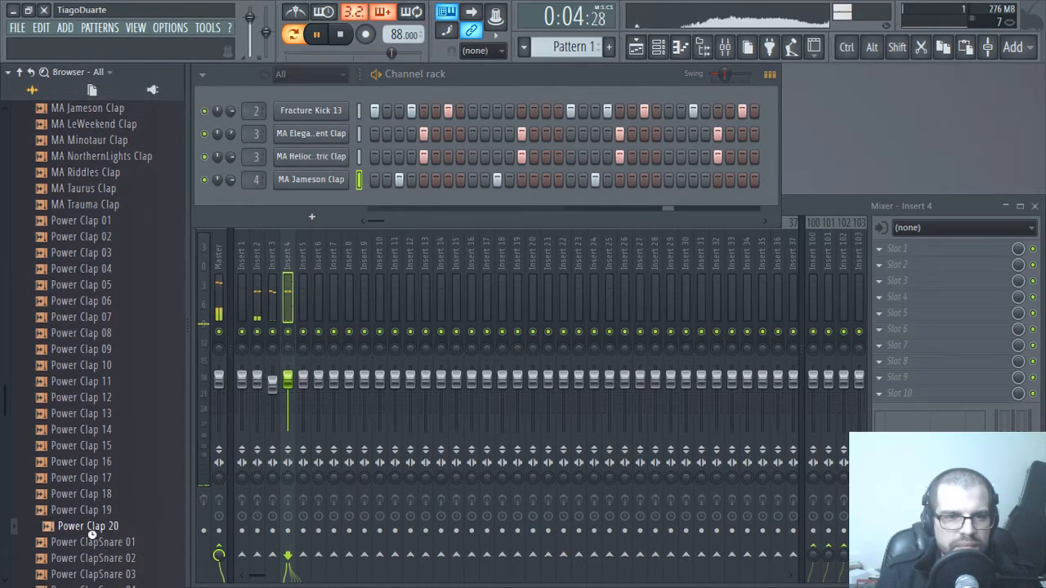
- Audition the Power ClapSnare samples 01 to 10 over the playing beat
scroll(105, 416, "down", 5)
left_click(125, 286)
left_click(125, 302)
left_click(122, 318)
left_click(122, 335)
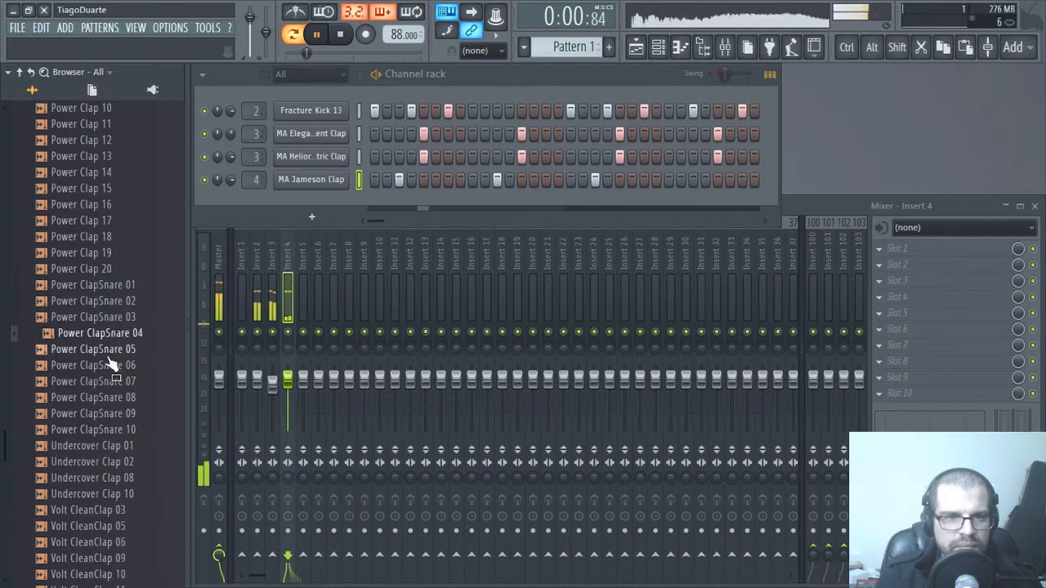
left_click(121, 350)
left_click(121, 367)
left_click(119, 382)
left_click(116, 399)
left_click(113, 414)
left_click(115, 430)
- Audition and compare the Undercover Clap samples, including 01, 02 and 08
left_click(115, 446)
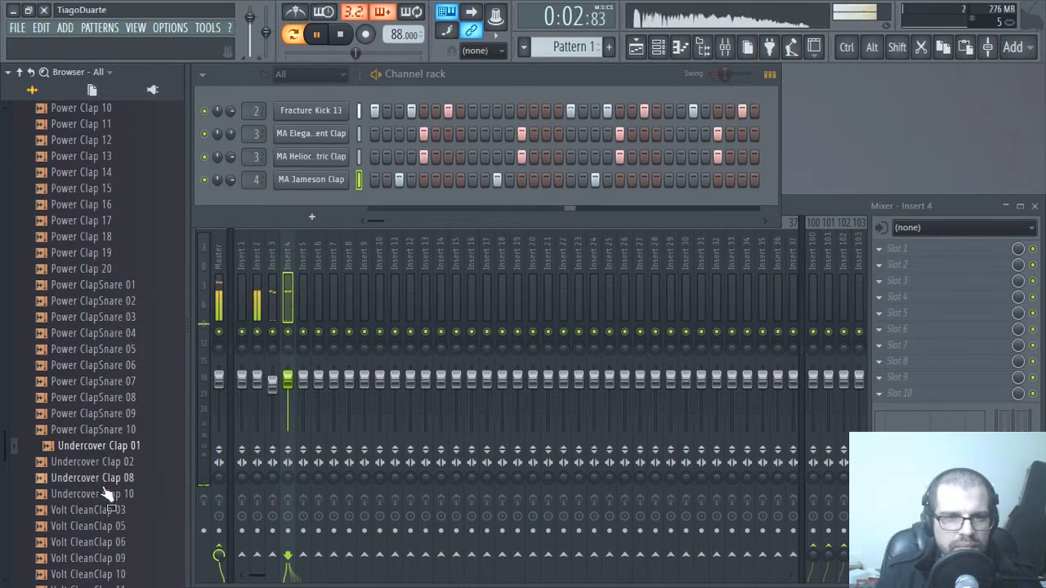
left_click(116, 478)
left_click(117, 526)
left_click(121, 478)
left_click(119, 462)
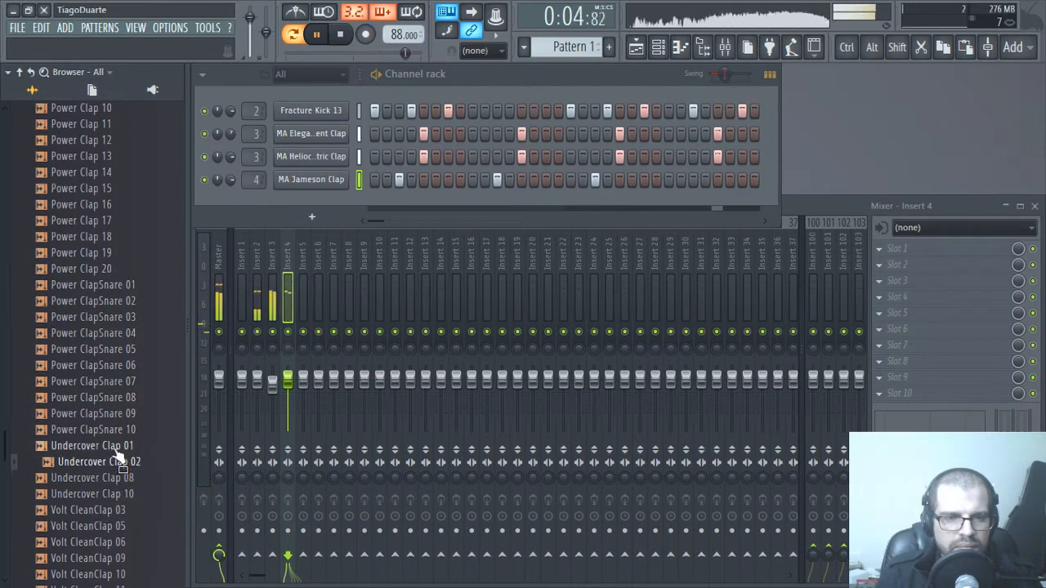
left_click(115, 446)
- Audition several Volt CleanClap samples, including 06, 09, 11 and 14
scroll(115, 458, "down", 5)
left_click(107, 284)
left_click(110, 301)
left_click(110, 332)
left_click(111, 364)
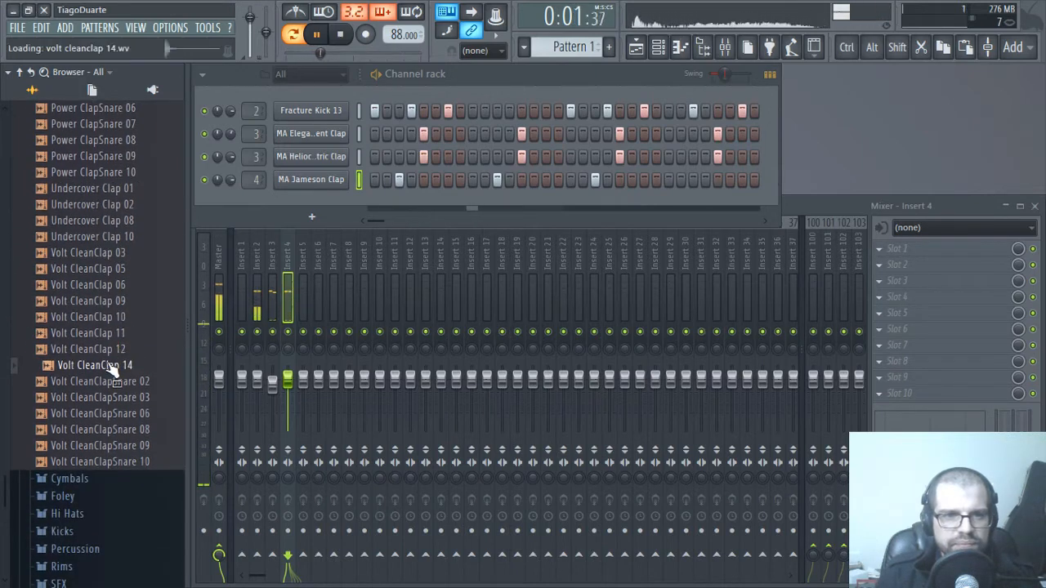
- Audition the Volt CleanClapSnare samples from 02 to 10, and collapse the Claps folder
left_click(112, 380)
left_click(112, 397)
left_click(111, 415)
left_click(111, 429)
left_click(112, 446)
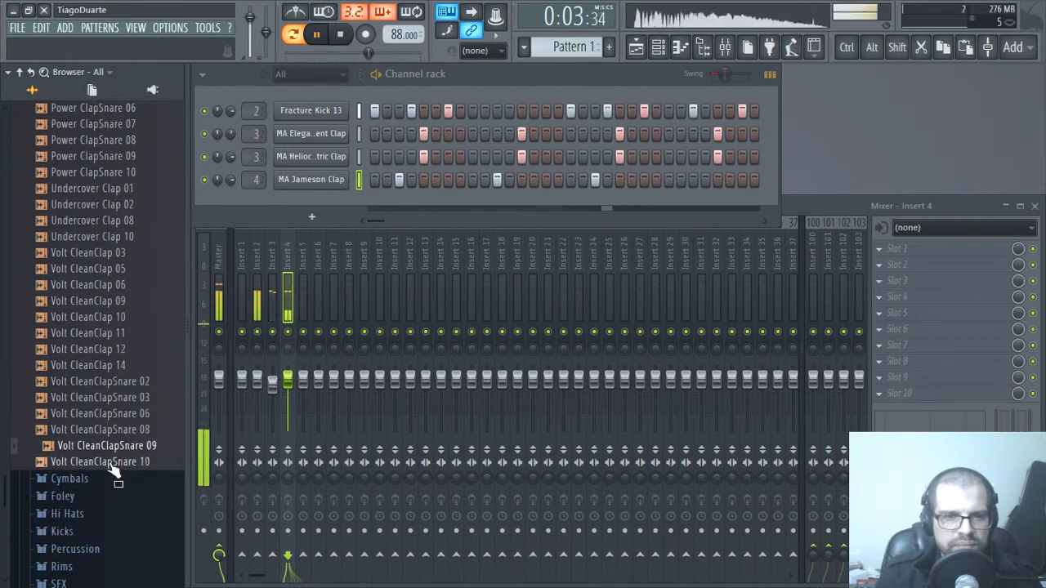
left_click(112, 462)
scroll(98, 333, "up", 20)
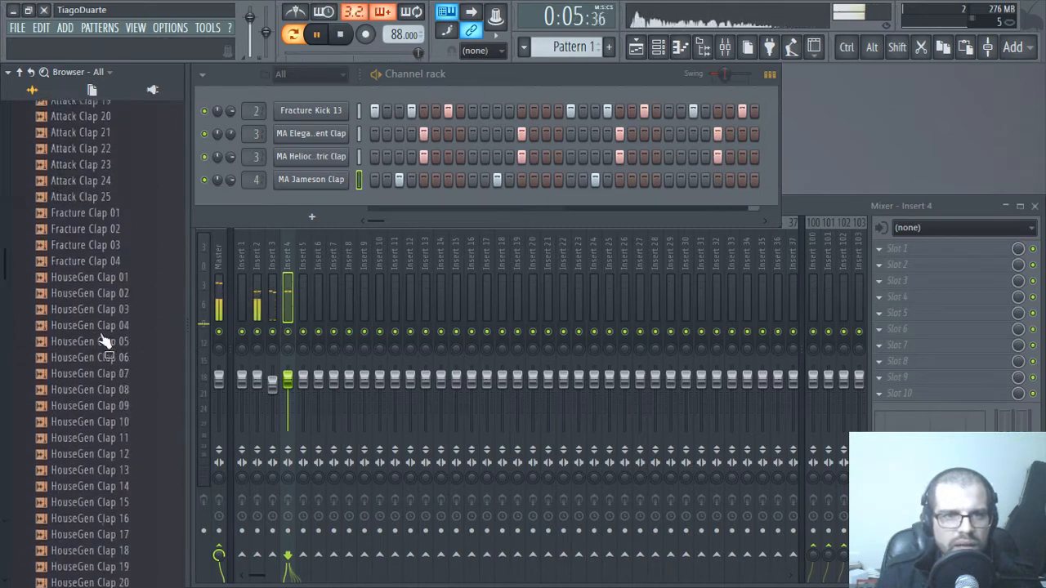
left_click(96, 254)
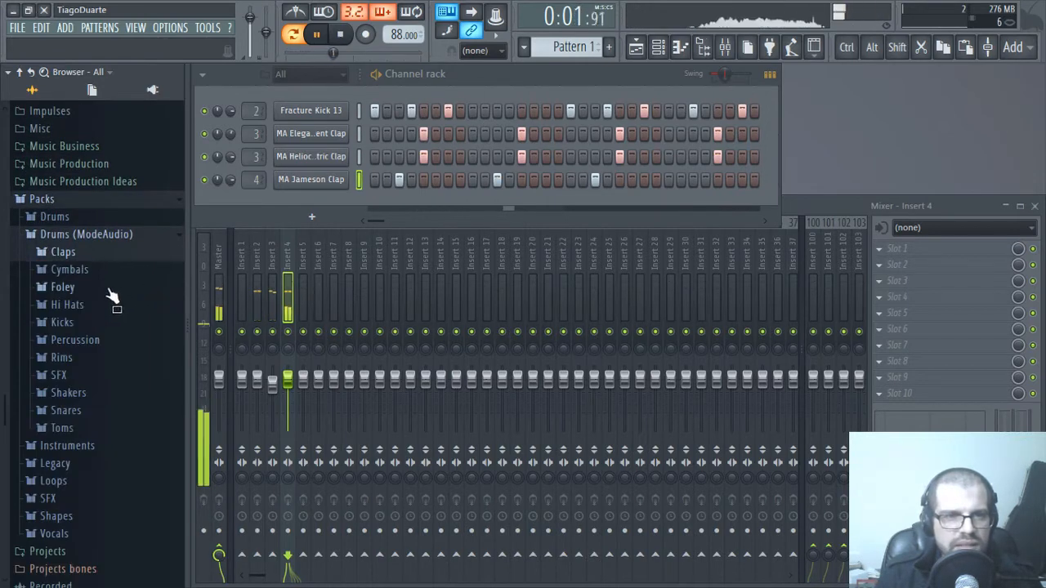
- Place Pattern 1 twice in a row on Track 1 of the playlist and loop song playback over bars 1 to 4
left_click(639, 46)
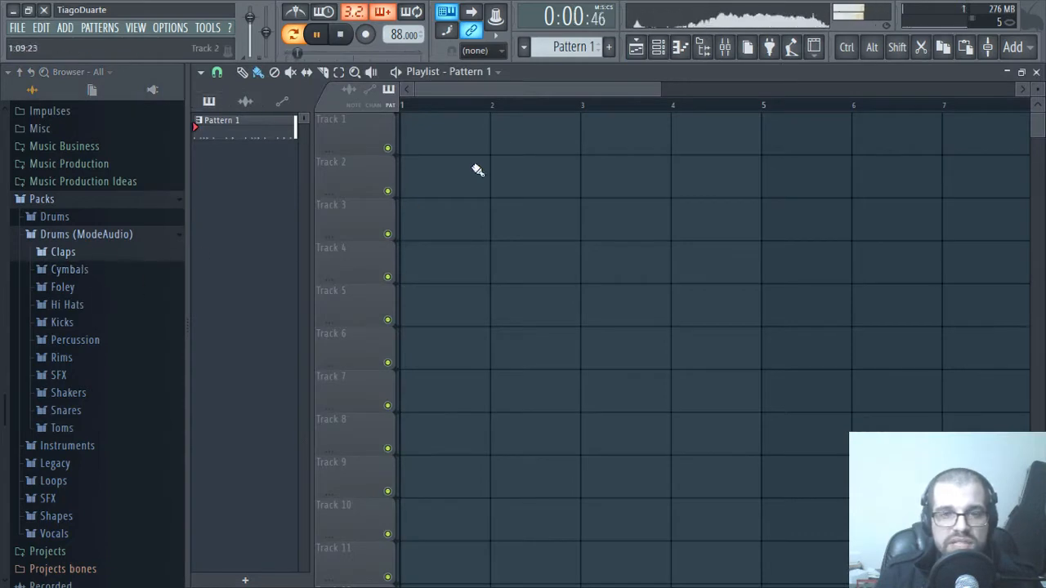
left_click_drag(432, 137, 653, 147)
right_click(659, 338)
key("l")
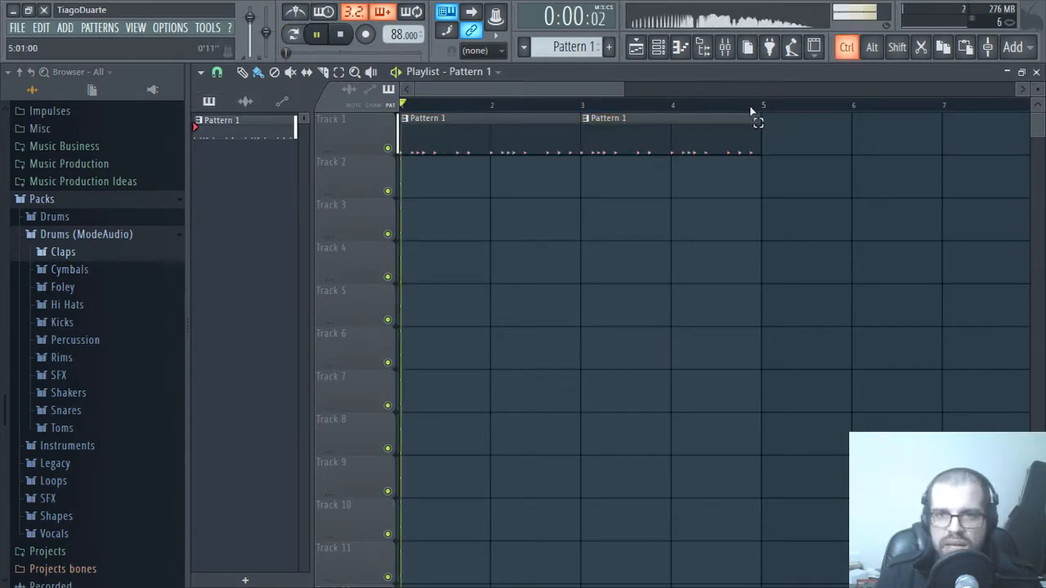
left_click_drag(752, 108, 405, 108)
right_click(678, 381)
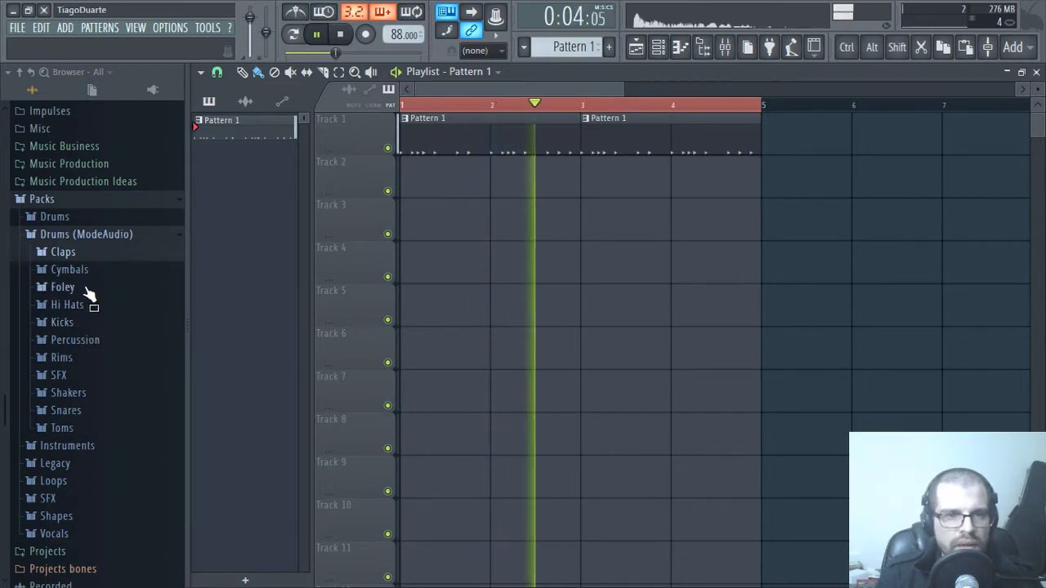
- Open the Foley folder of the Drums (ModeAudio) pack and audition its samples, including MA CanvasChair Kick 01 and MA Bottle Strike 02
left_click(88, 290)
scroll(103, 234, "down", 8)
left_click(103, 234)
left_click(133, 204)
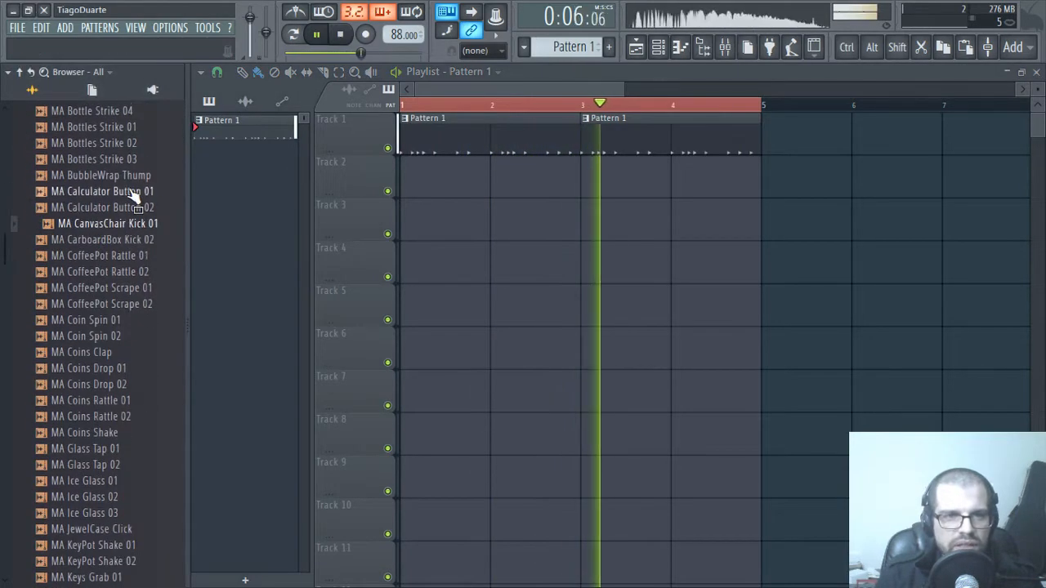
left_click(131, 177)
left_click(157, 90)
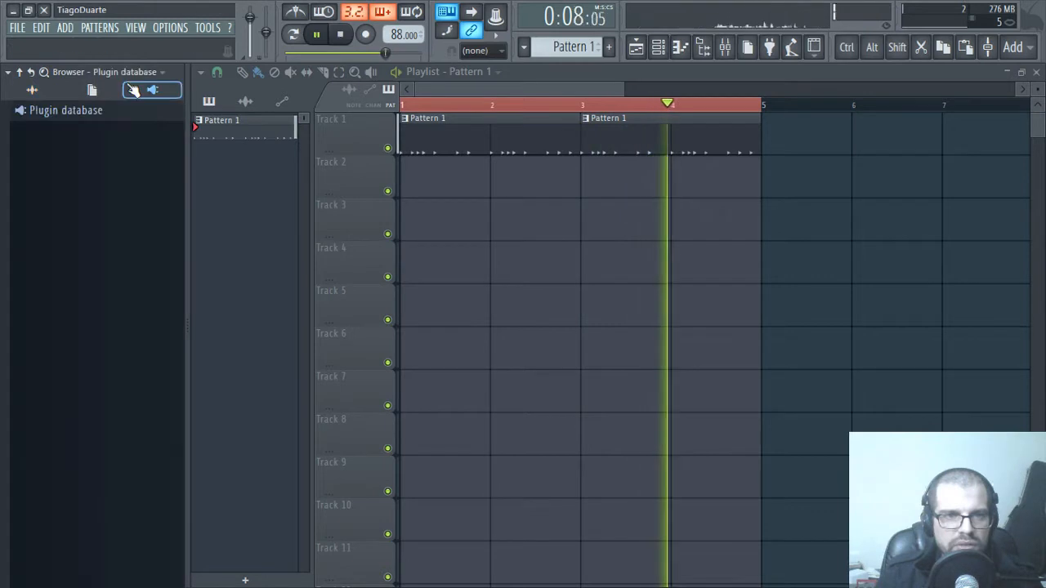
left_click(32, 90)
scroll(109, 334, "up", 5)
left_click(115, 347)
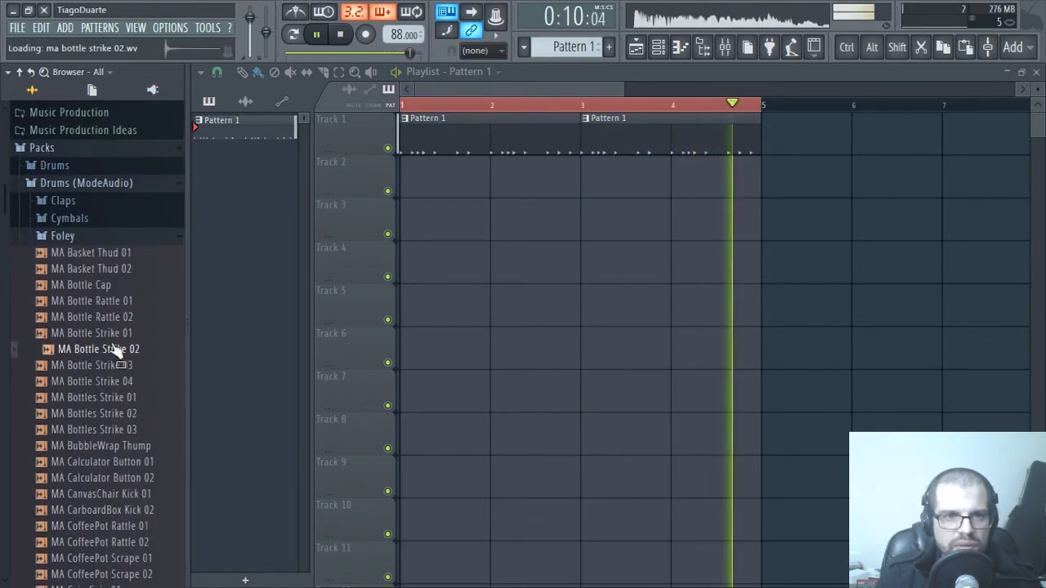
- Audition more Foley samples, including MA Bottle Cap, MA BubbleWrap Thump, MA CarboardBox Kick 02 and MA CoffeePot Rattle 01
left_click(123, 318)
left_click(120, 284)
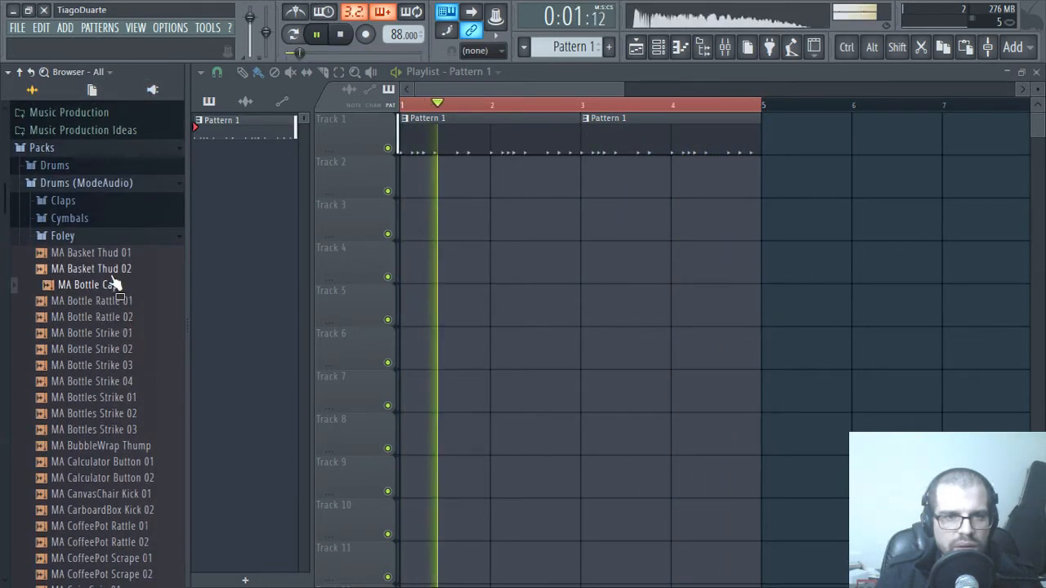
left_click(116, 256)
left_click(115, 429)
left_click(115, 445)
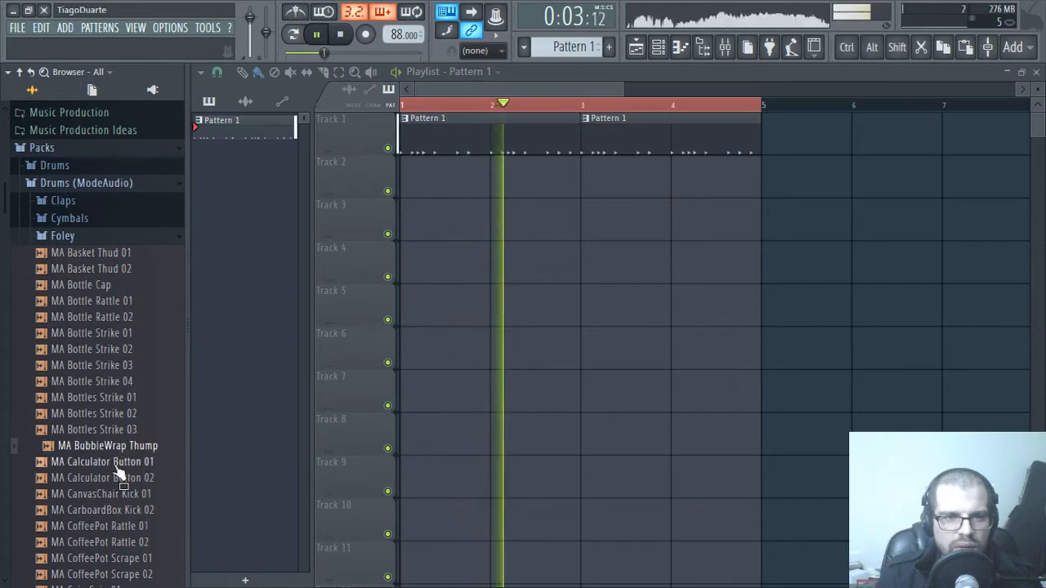
left_click(116, 477)
left_click(117, 526)
left_click(117, 510)
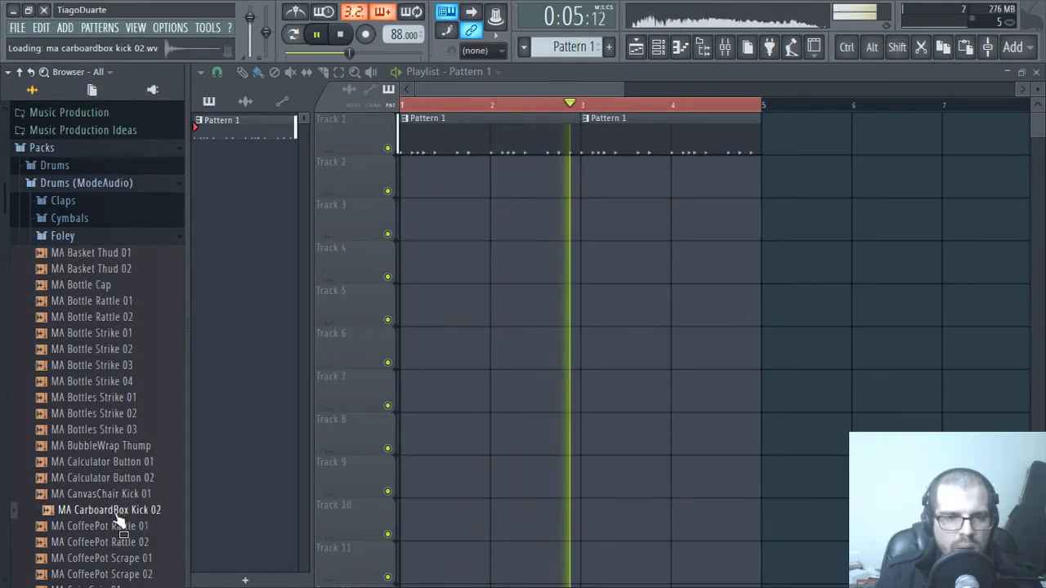
scroll(114, 458, "down", 3)
left_click(116, 397)
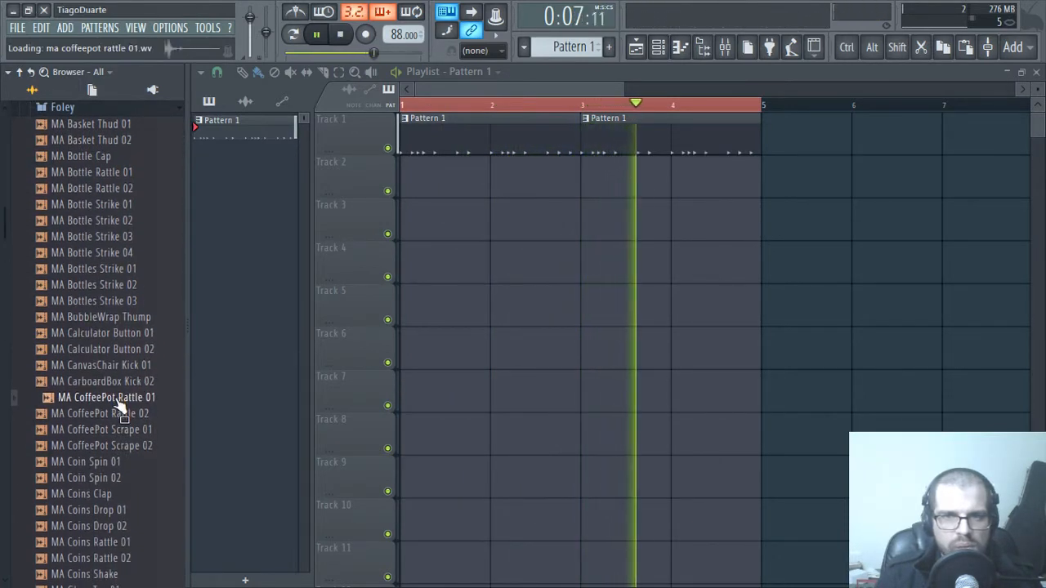
- Add MA CoffeePot Rattle 01 as a new channel below MA Jameson Clap and place a hit on its step 27
key("F6")
key("F9")
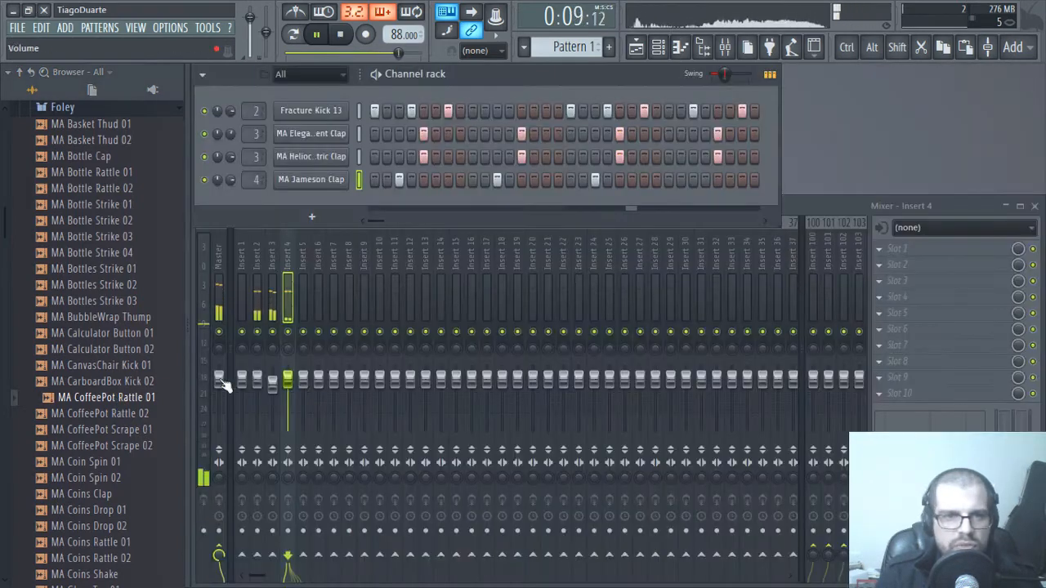
left_click_drag(147, 414, 307, 208)
left_click(693, 203)
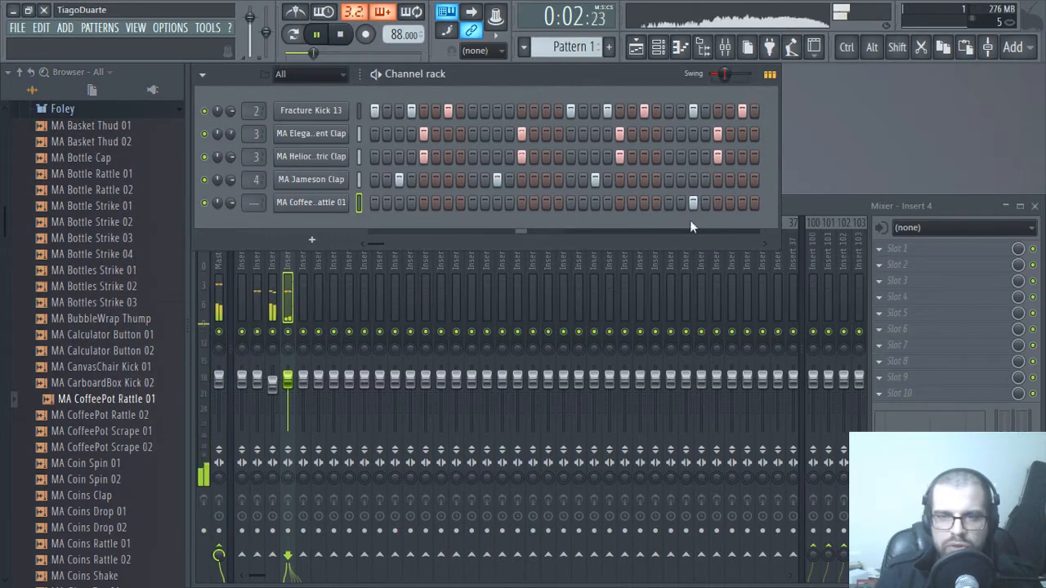
- Route the MA CoffeePot Rattle 01 channel to mixer Insert 5, lower that track's volume and pan it slightly left
scroll(251, 203, "up", 5)
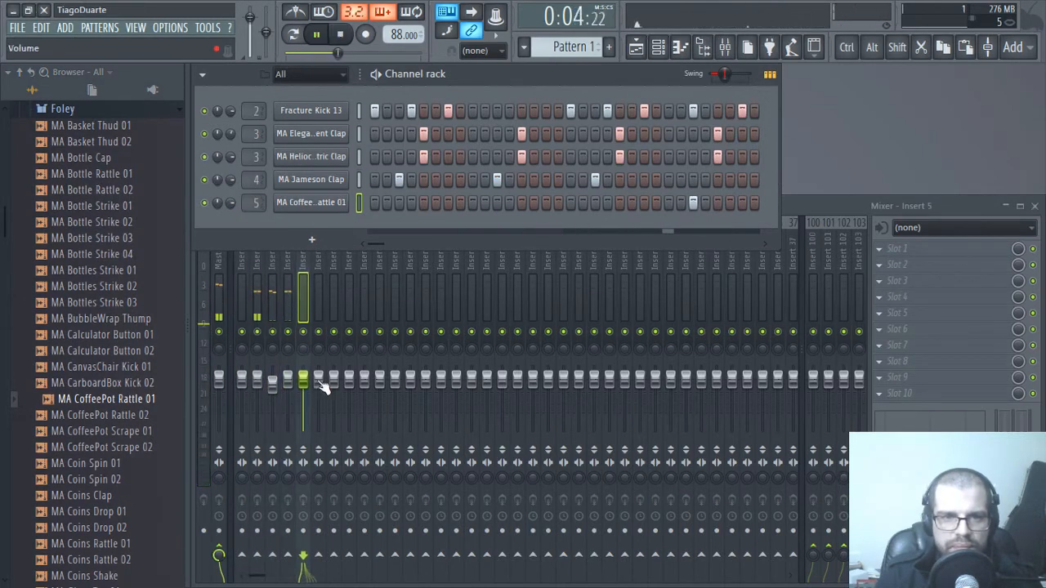
left_click_drag(303, 379, 303, 401)
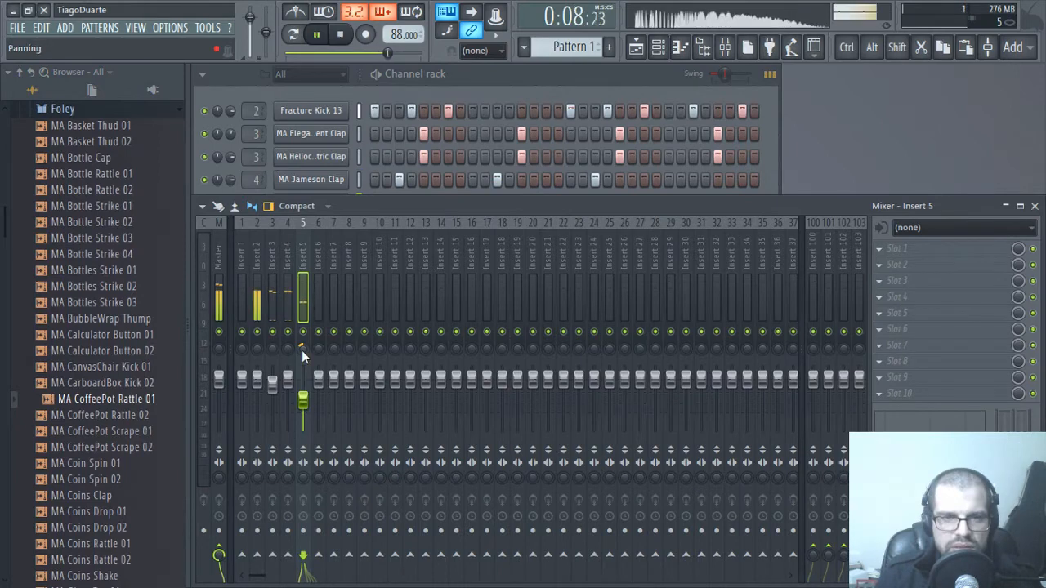
- Audition MA CoffeePot Rattle 02 and the CoffeePot Scrape samples, and add MA CoffeePot Scrape 02 as a new channel
left_click(99, 415)
left_click(111, 431)
left_click(115, 447)
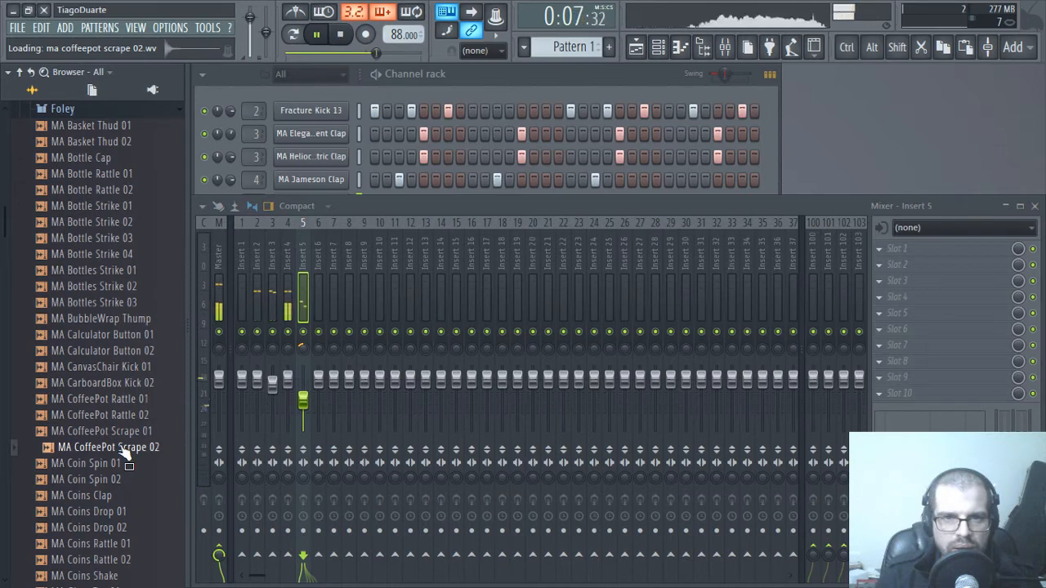
right_click(125, 455)
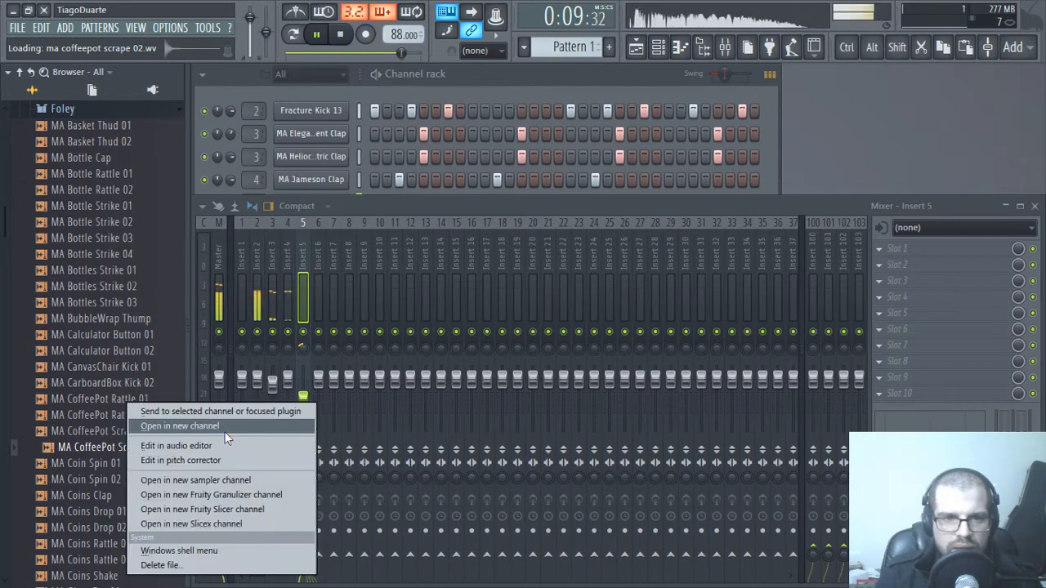
left_click(193, 425)
left_click(491, 141)
left_click(536, 72)
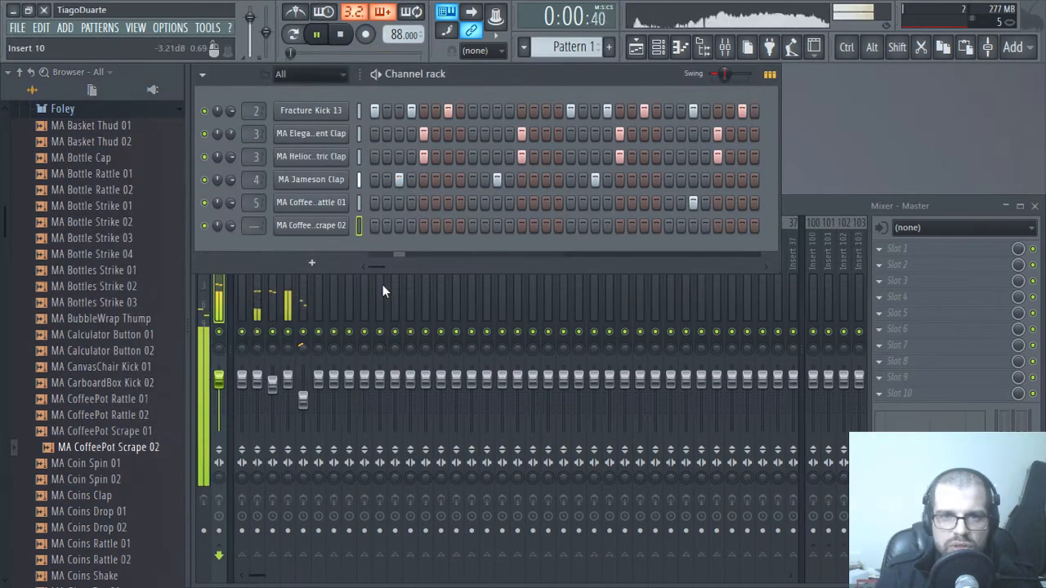
- Place MA CoffeePot Scrape 02 hits on steps 1, 9, 17 and 25
left_click(376, 227)
left_click(472, 225)
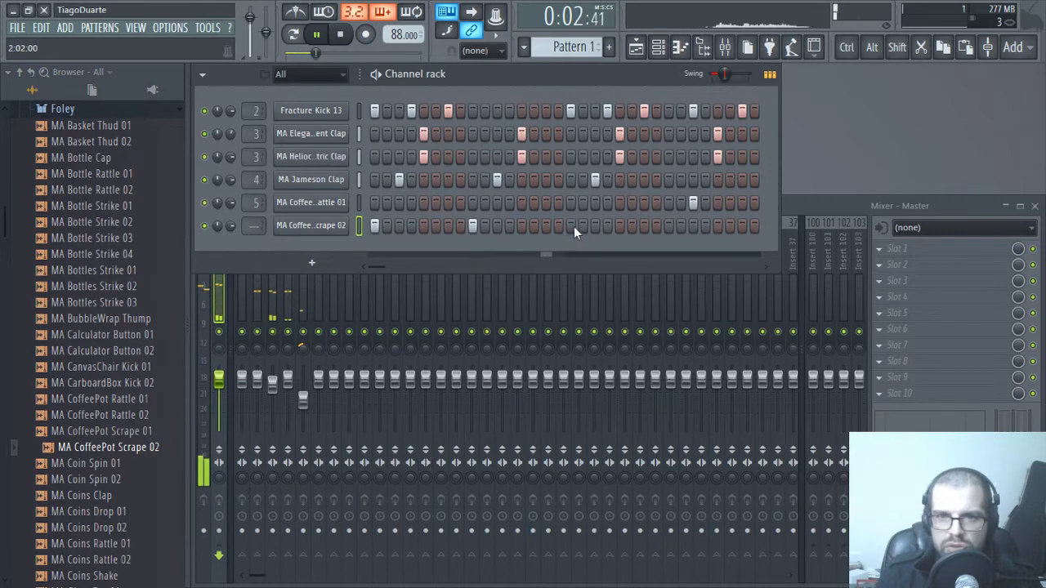
left_click(571, 226)
left_click(669, 225)
- Route MA CoffeePot Scrape 02 to mixer Insert 6, lower that track to about -10.5 dB and pan it slightly right
scroll(254, 227, "up", 7)
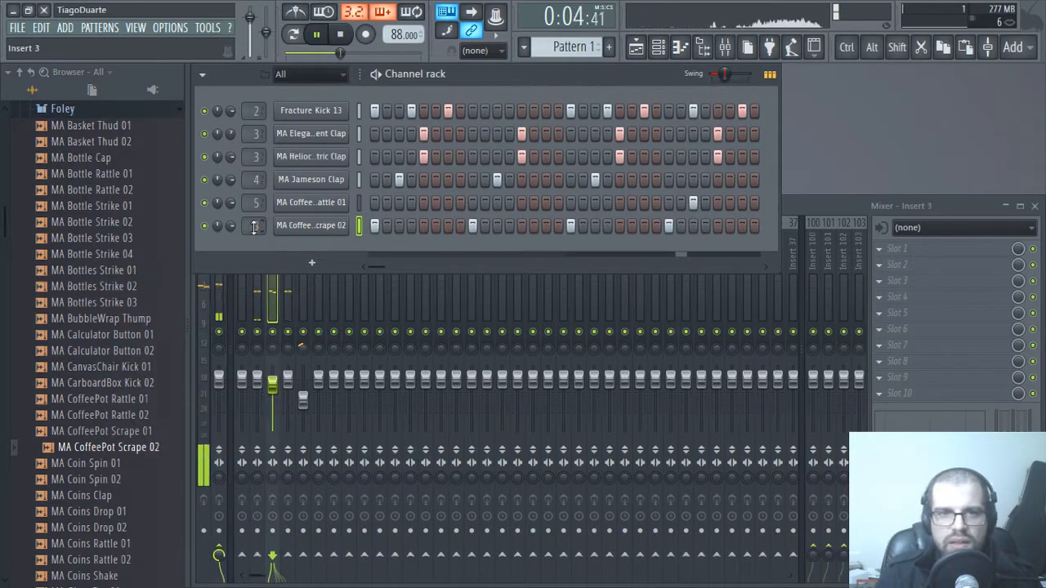
scroll(254, 228, "down", 1)
left_click_drag(318, 433, 318, 460)
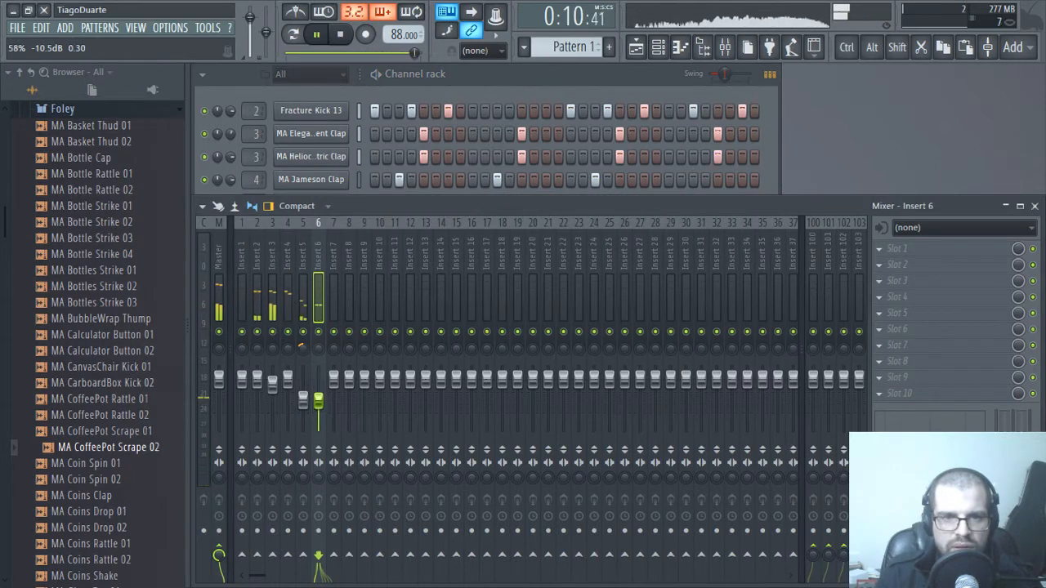
left_click_drag(316, 352, 316, 331)
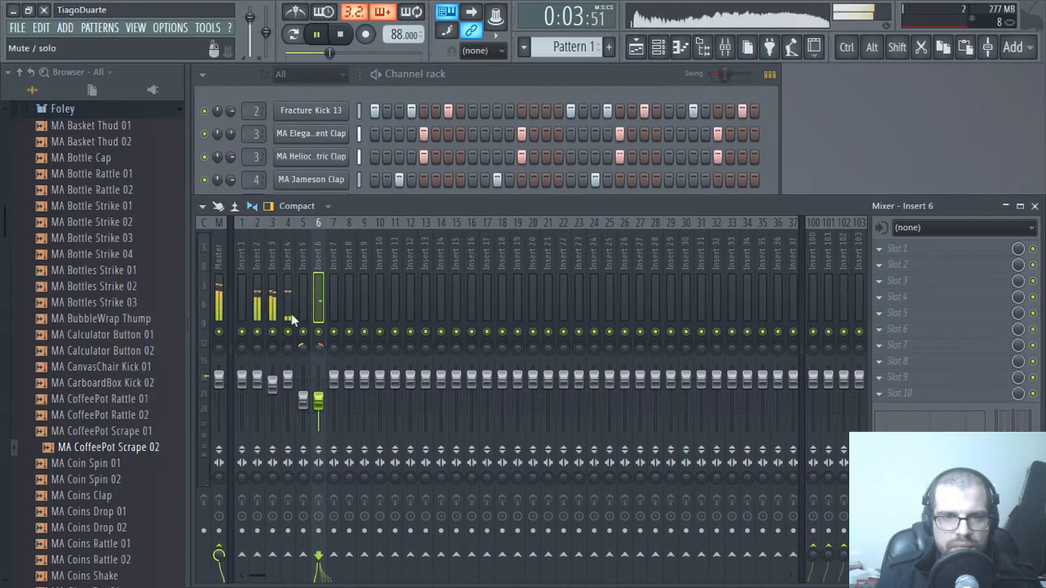
- Rename mixer Inserts 2, 3 and 4 as Kick, Clap and Clap 2
double_click(259, 250)
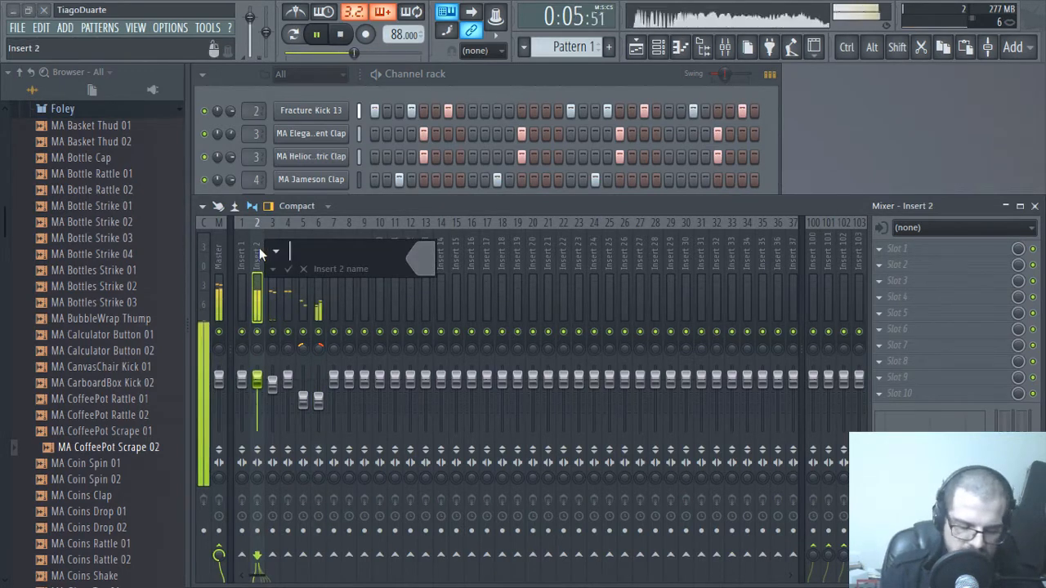
type("Kick")
key("Return")
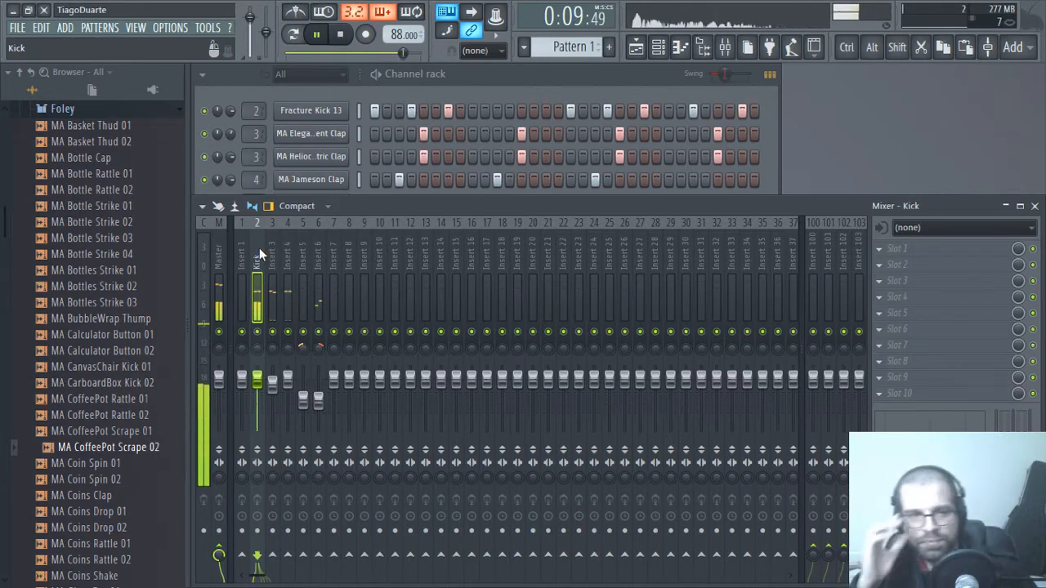
key("Right")
key("F2")
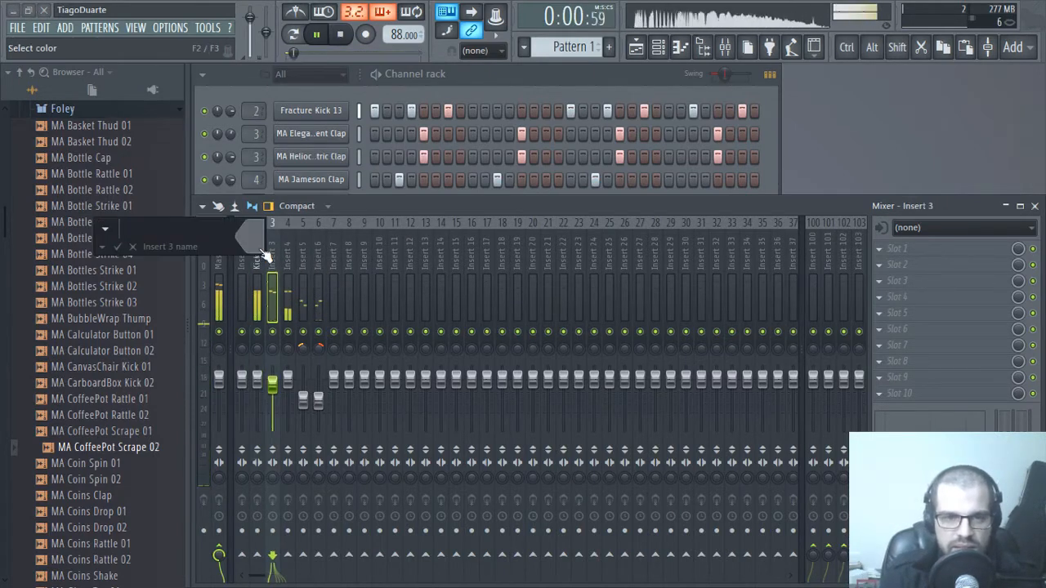
type("Clap")
key("Return")
key("Right")
key("F2")
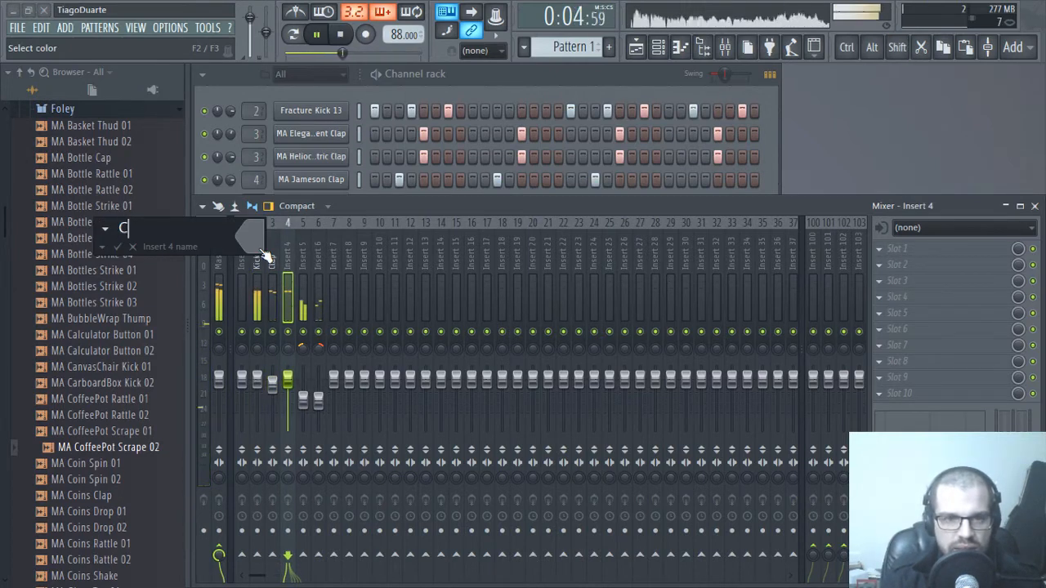
type("Clap 2")
key("Return")
- Rename mixer Inserts 5 and 6 as Foley and Foley 2
key("Right")
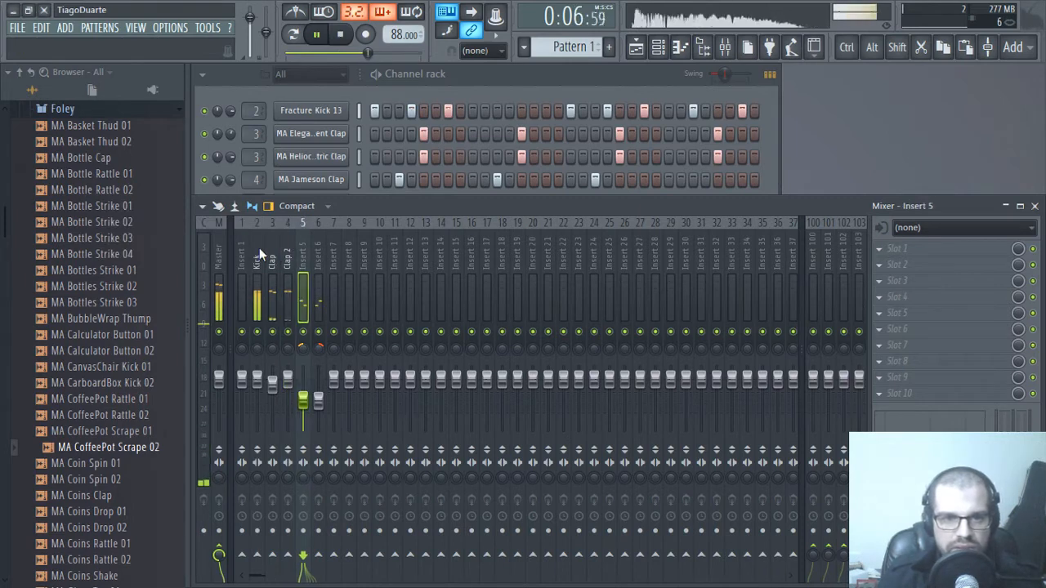
key("F2")
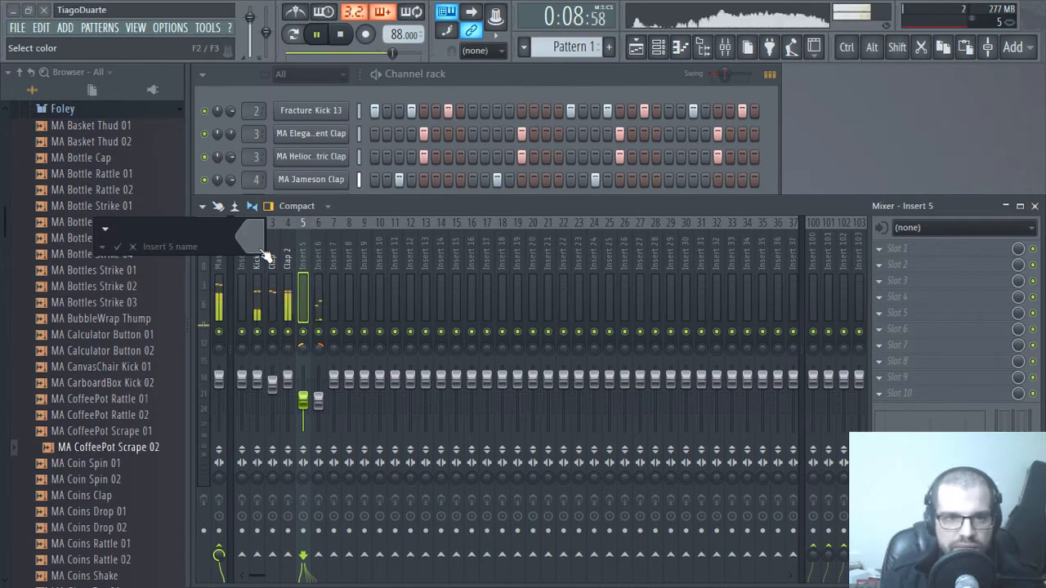
type("Fel")
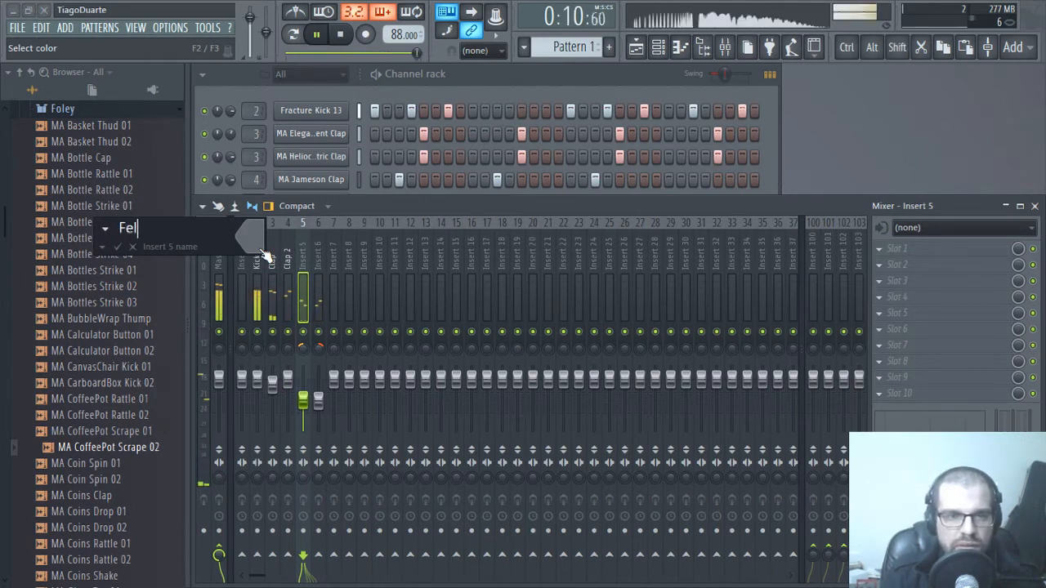
type("oy")
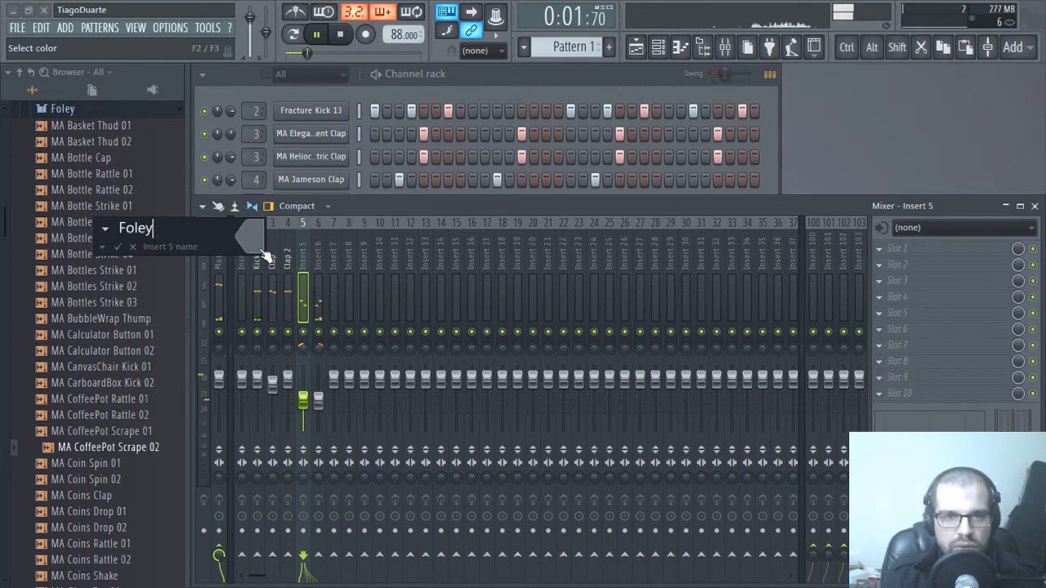
key("Return")
key("Right")
key("F2")
type("F")
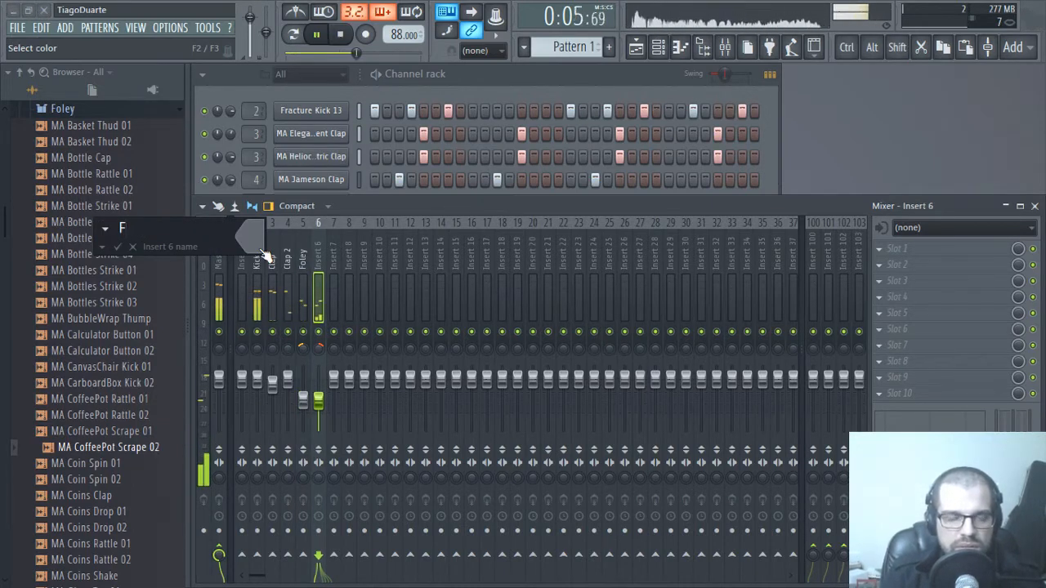
key("Return")
key("Right")
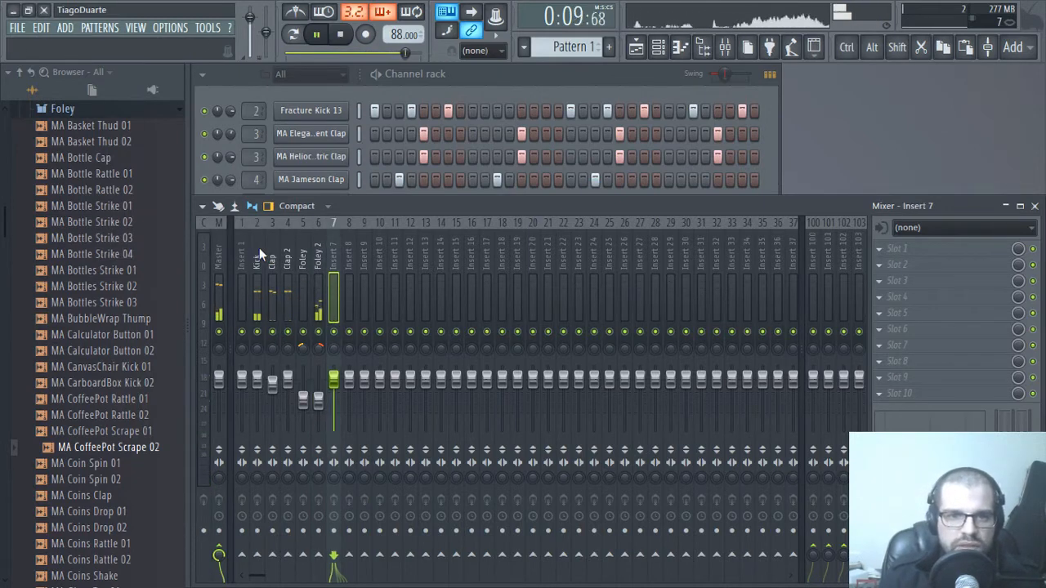
- Select the mixer tracks from Kick to Foley 2 and route them only to Insert 1
left_click(312, 269)
left_click_drag(311, 270, 258, 261)
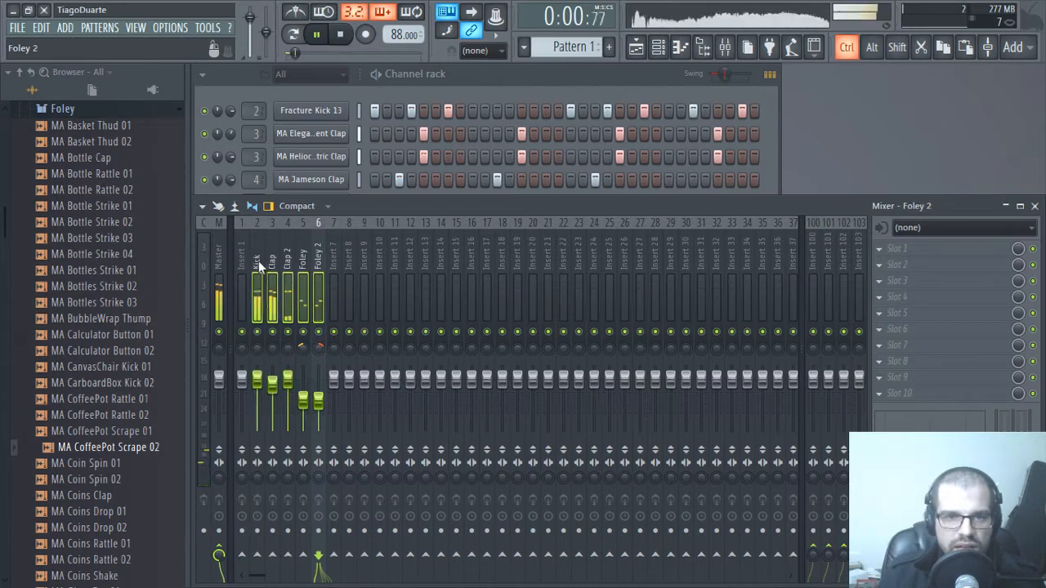
right_click(241, 556)
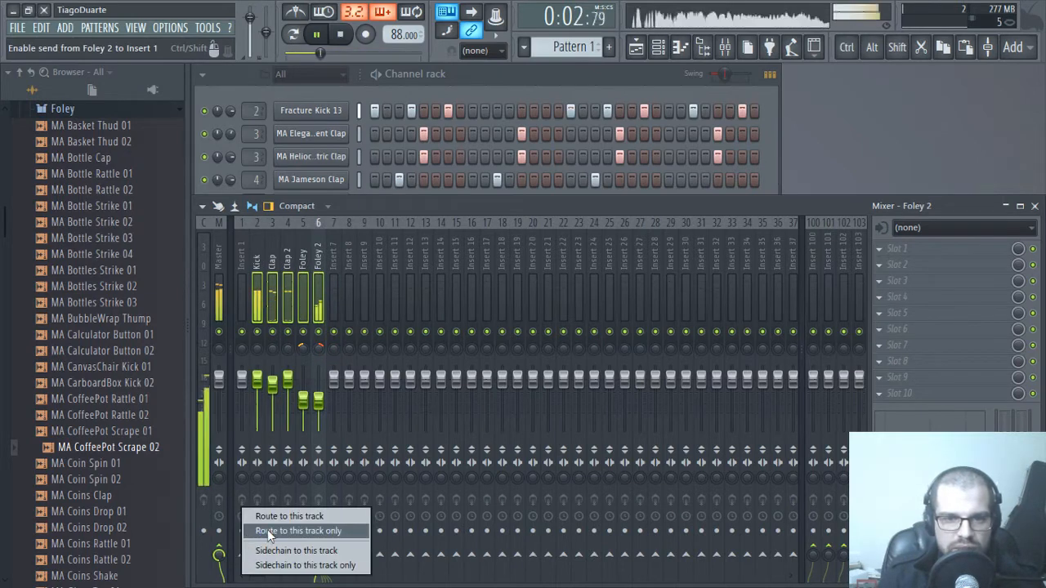
left_click(267, 529)
- Rename mixer Insert 1 as Mix
left_click(237, 252)
double_click(241, 252)
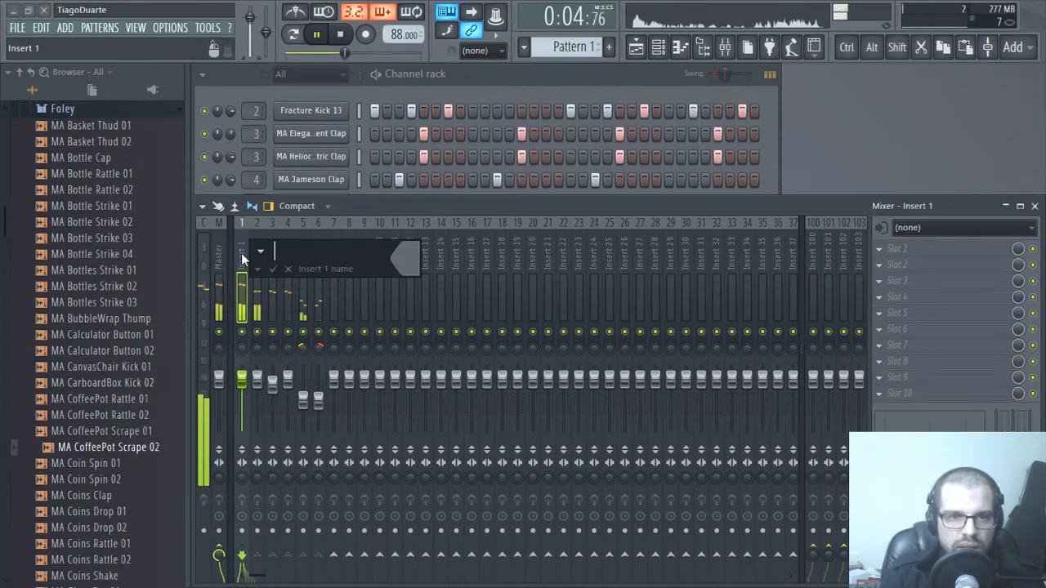
type("Mix")
key("Return")
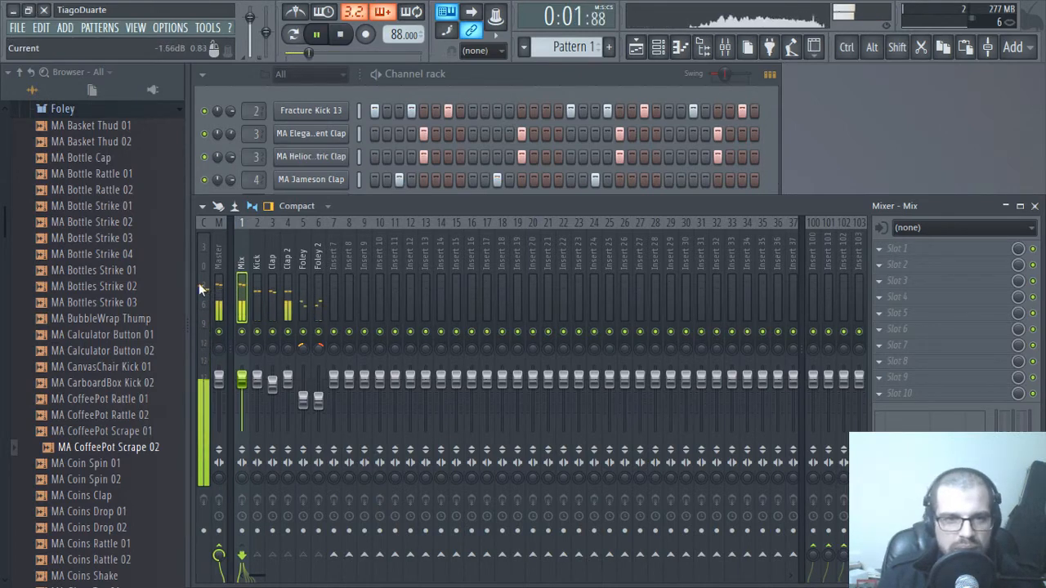
- Select the Kick, Clap, Clap 2, Foley and Foley 2 tracks and lower their faders together slightly
left_click(255, 262)
left_click(273, 263, "ctrl")
left_click(288, 267, "ctrl")
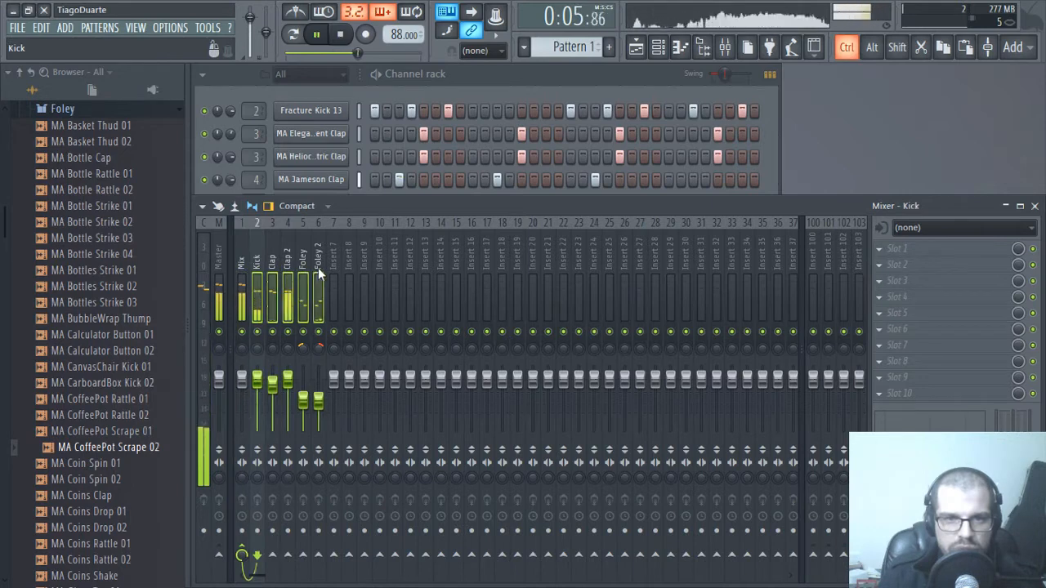
left_click_drag(287, 378, 287, 385)
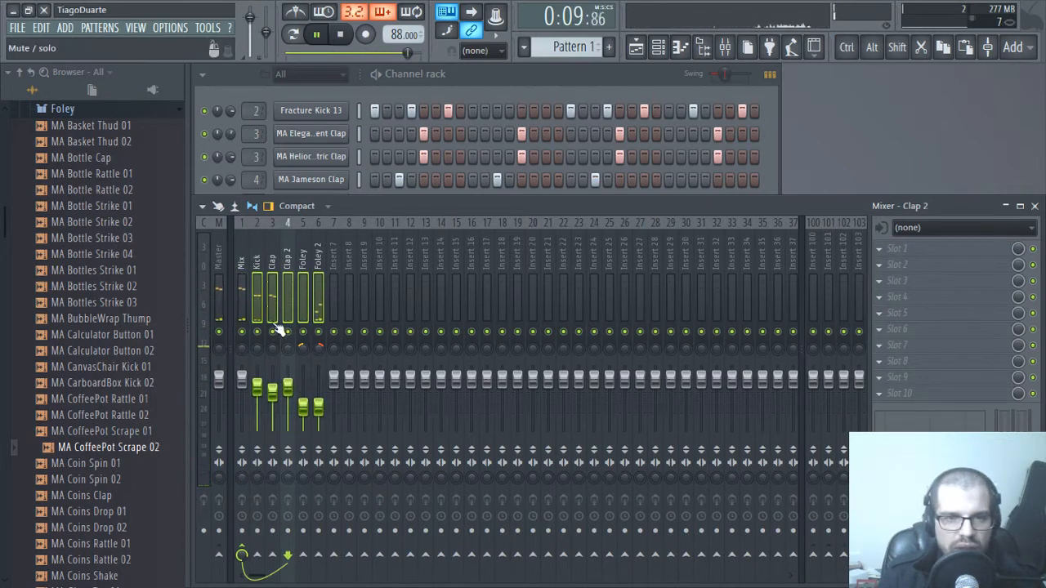
- Load Fruity Limiter into slot 10 of the Master track and raise its gain to about 6.3 dB
left_click(218, 252)
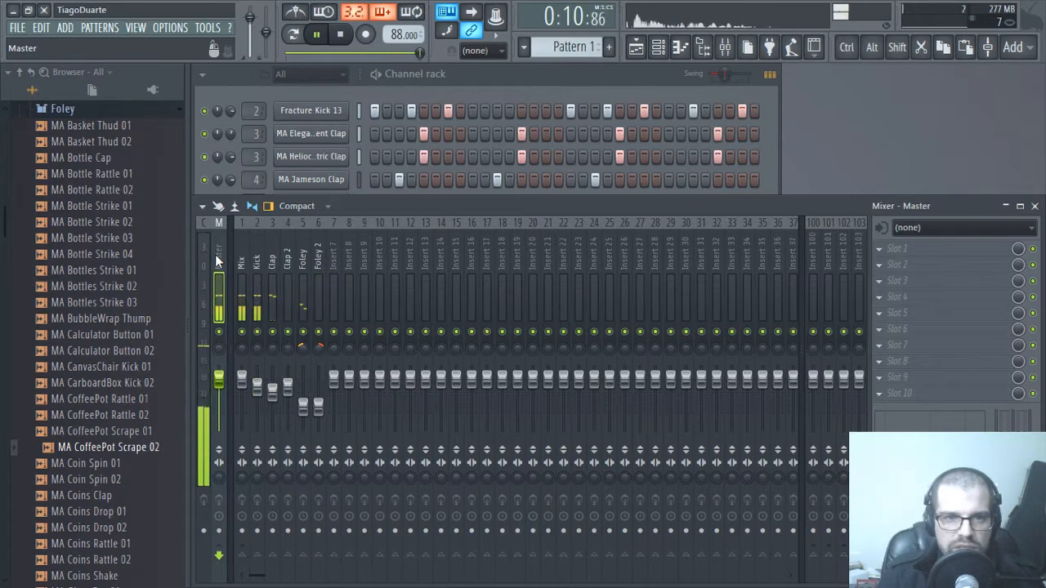
left_click(918, 393)
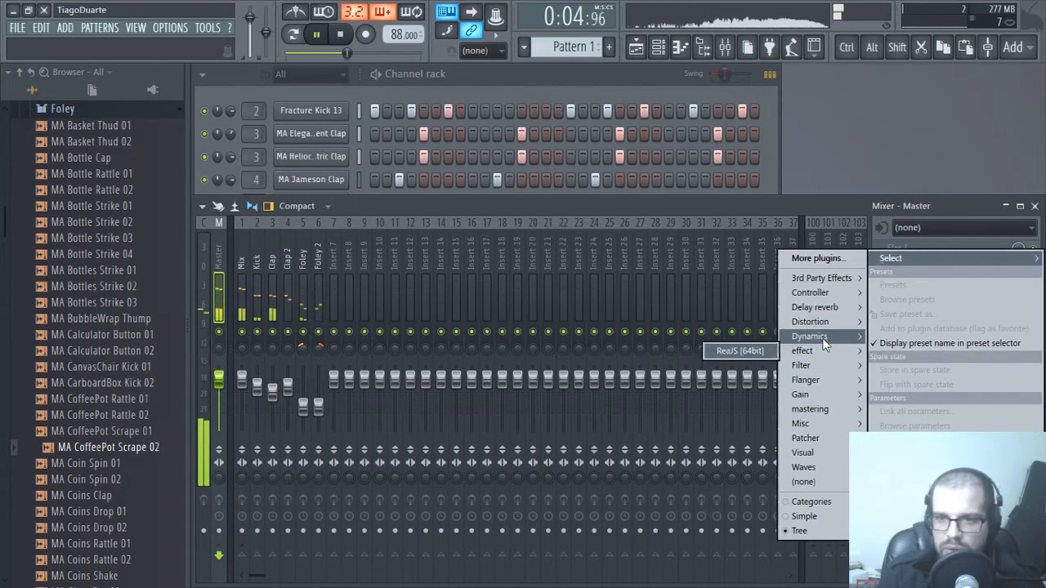
mouse_move(822, 340)
left_click(683, 351)
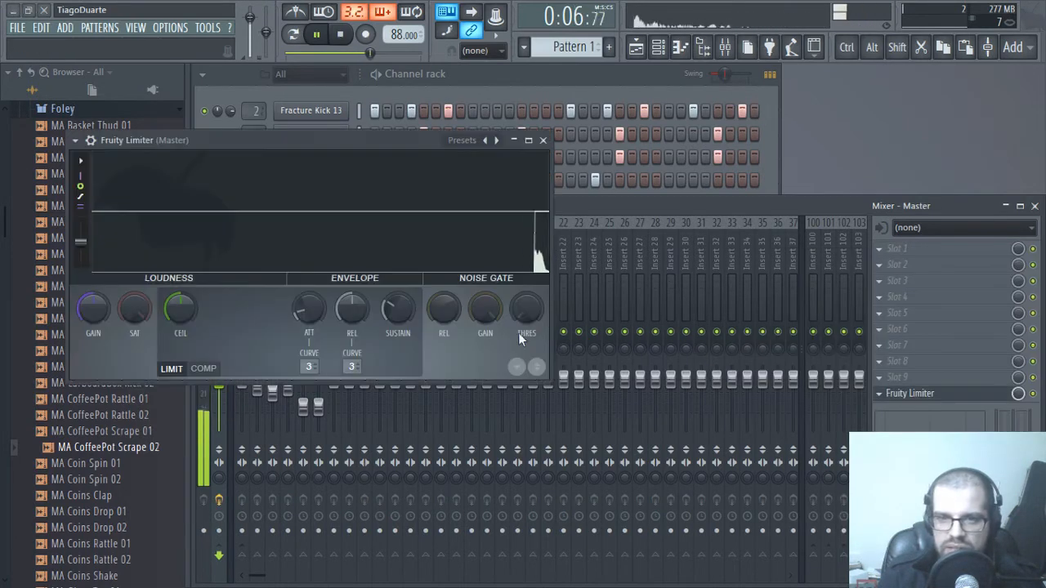
left_click_drag(93, 326, 92, 269)
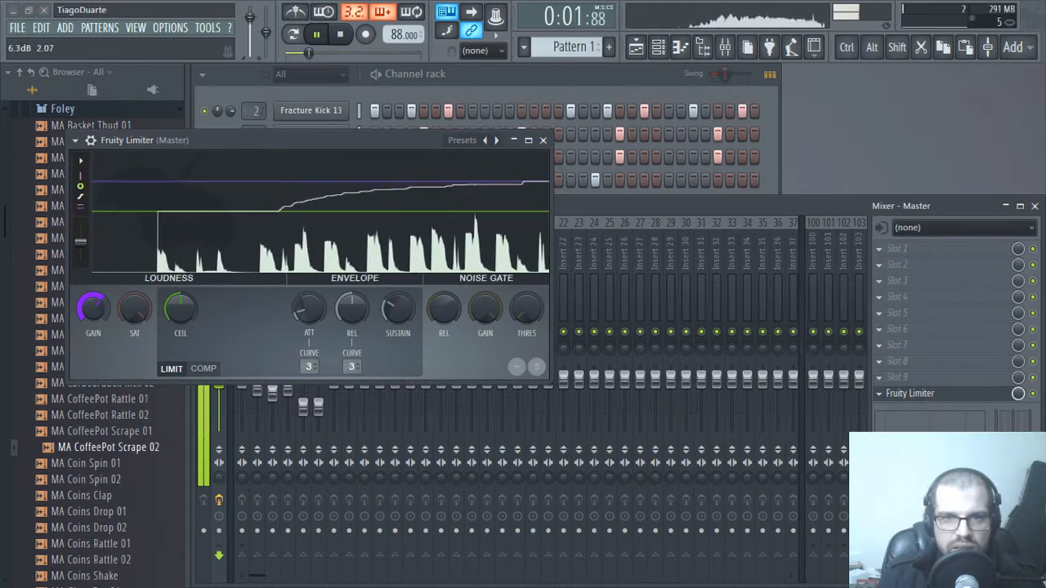
- Reduce the gain of the Fruity Limiter on the Master track and close its window
left_click_drag(105, 320, 105, 380)
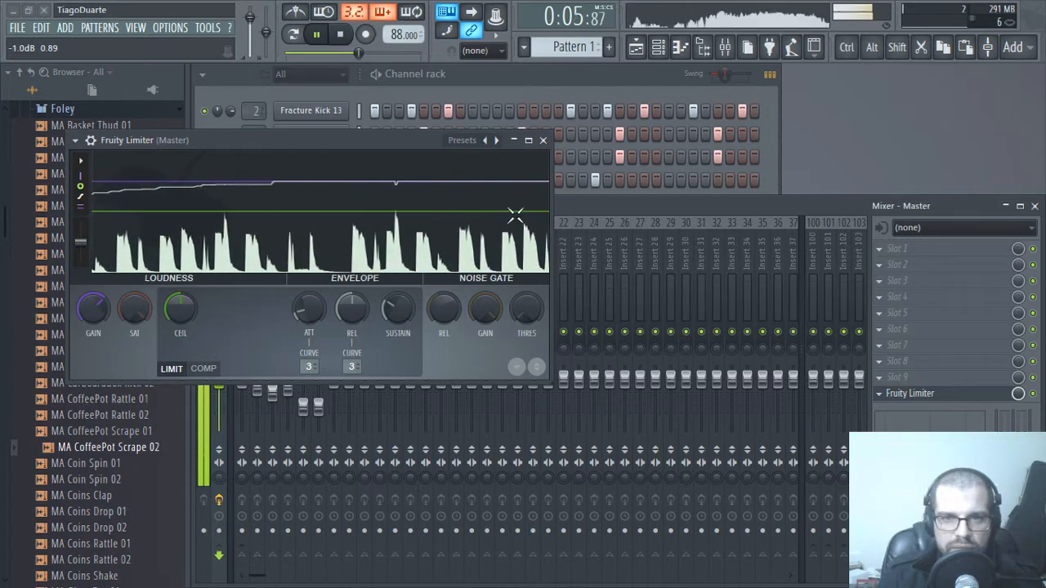
left_click(542, 140)
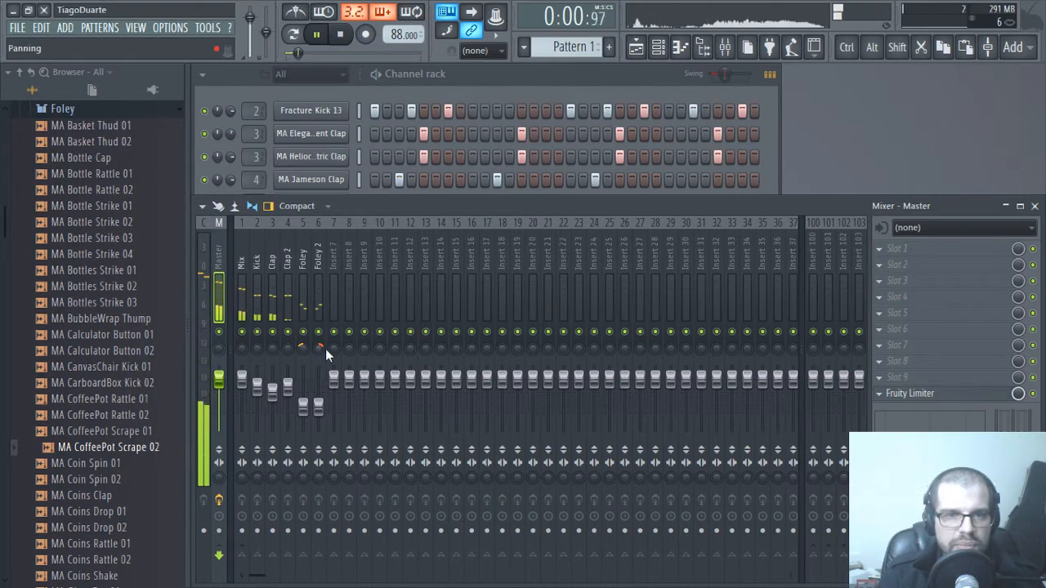
- Expand the Hi Hats sample folder and audition several Attack Hat samples up to Attack Hat 28
left_click(82, 110)
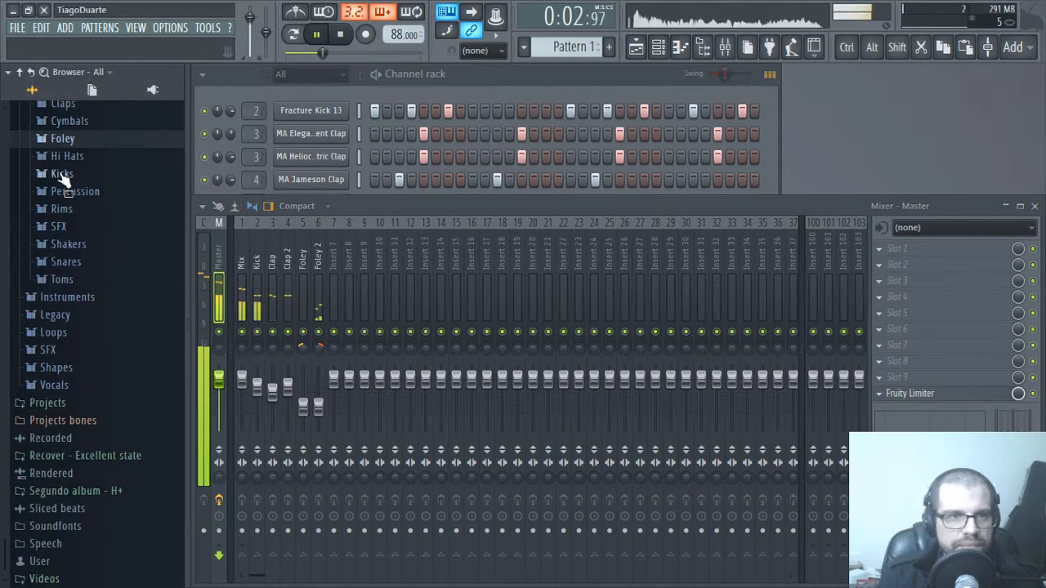
left_click(72, 212)
left_click(77, 156)
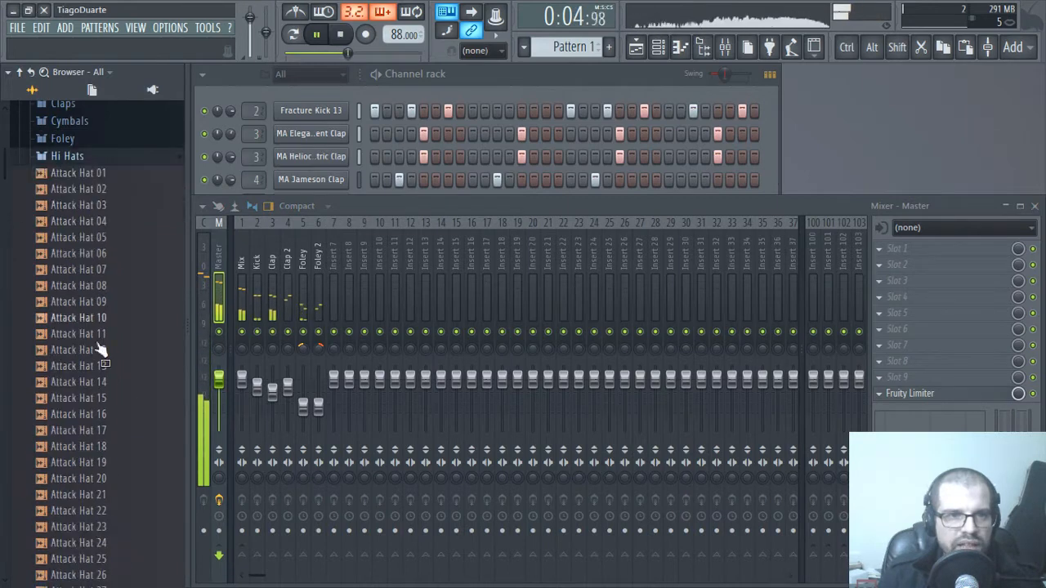
scroll(98, 339, "down", 4)
left_click(99, 337)
left_click(101, 399)
left_click(112, 416)
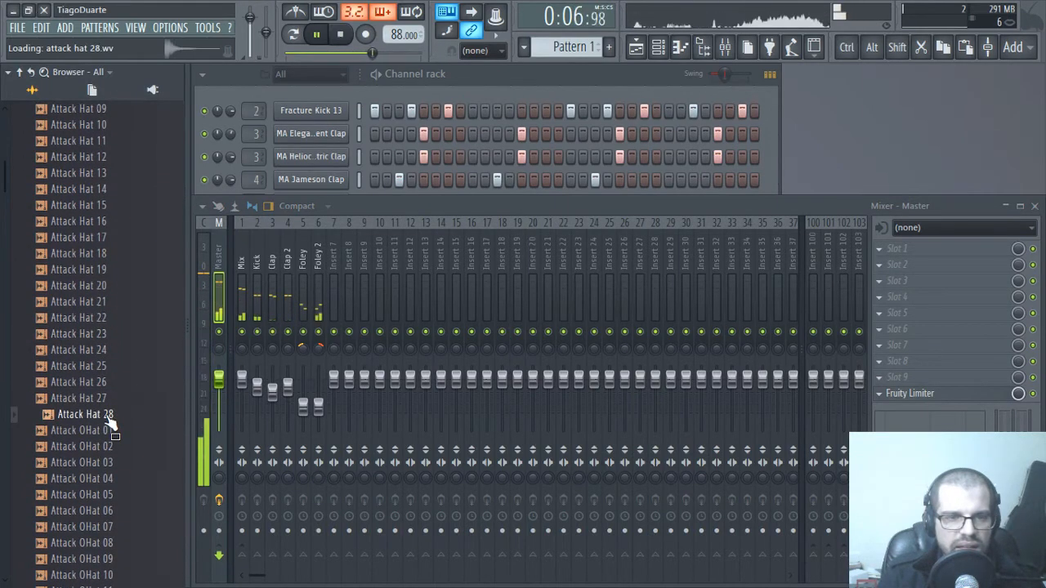
- Audition the open hi-hat samples Attack OHat 01 to Attack OHat 10 against the beat
left_click(110, 431)
left_click(111, 447)
left_click(113, 463)
left_click(114, 478)
left_click(113, 494)
left_click(113, 511)
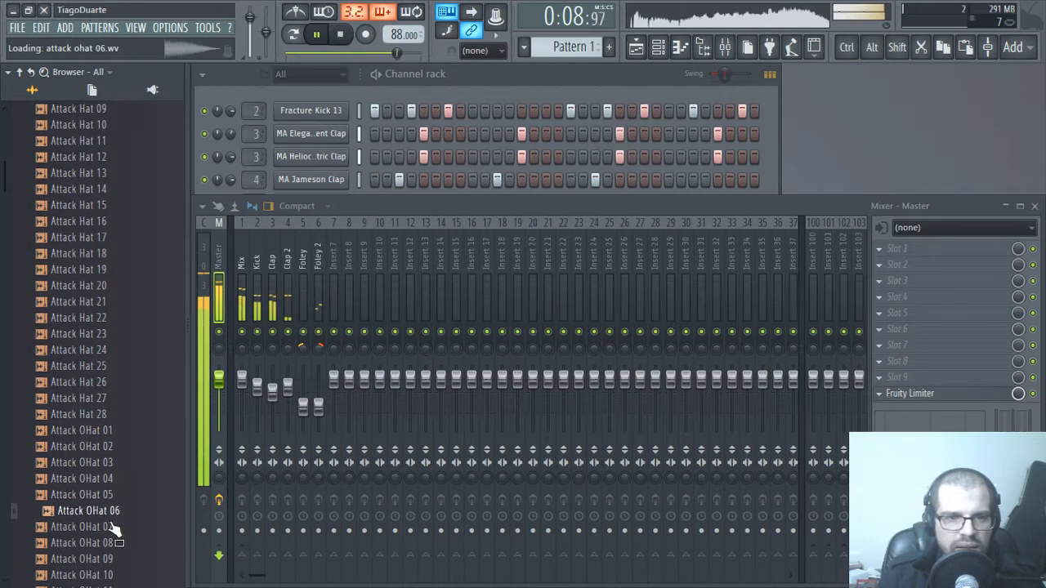
left_click(112, 527)
left_click(113, 542)
left_click(113, 559)
left_click(113, 574)
- Audition the open hi-hat samples Attack OHat 11 to Attack OHat 19 against the beat
scroll(99, 384, "down", 5)
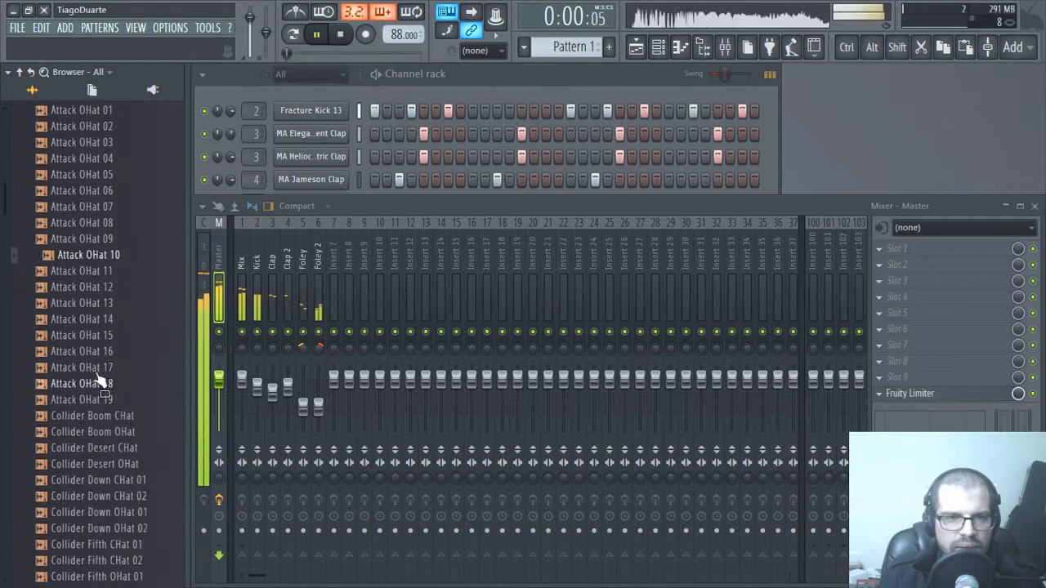
left_click(111, 271)
left_click(109, 287)
left_click(108, 302)
left_click(107, 318)
left_click(108, 335)
left_click(107, 351)
left_click(107, 366)
left_click(105, 381)
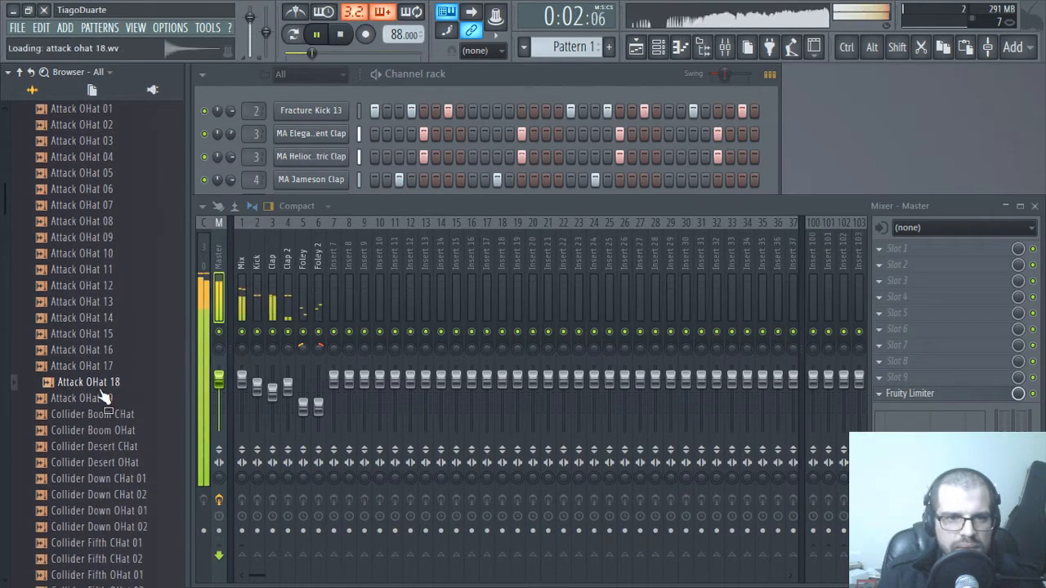
left_click(105, 398)
- Audition the Collider Boom, Desert and Down hi-hats and HouseGen OHat 02 against the beat
left_click(104, 414)
left_click(103, 430)
left_click(104, 463)
left_click(105, 478)
left_click(105, 494)
left_click(107, 510)
left_click(108, 527)
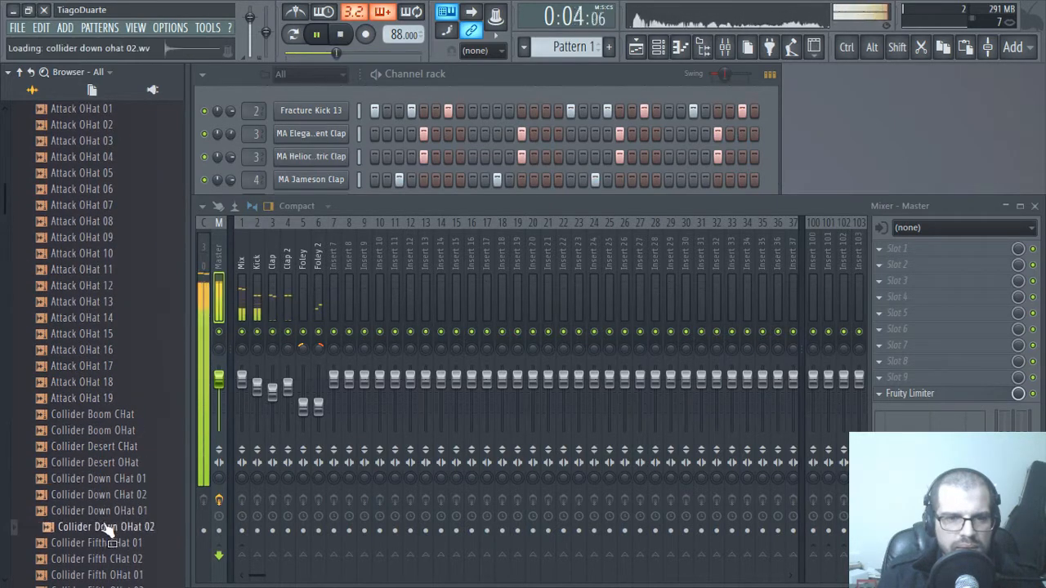
scroll(106, 526, "down", 20)
left_click(107, 274)
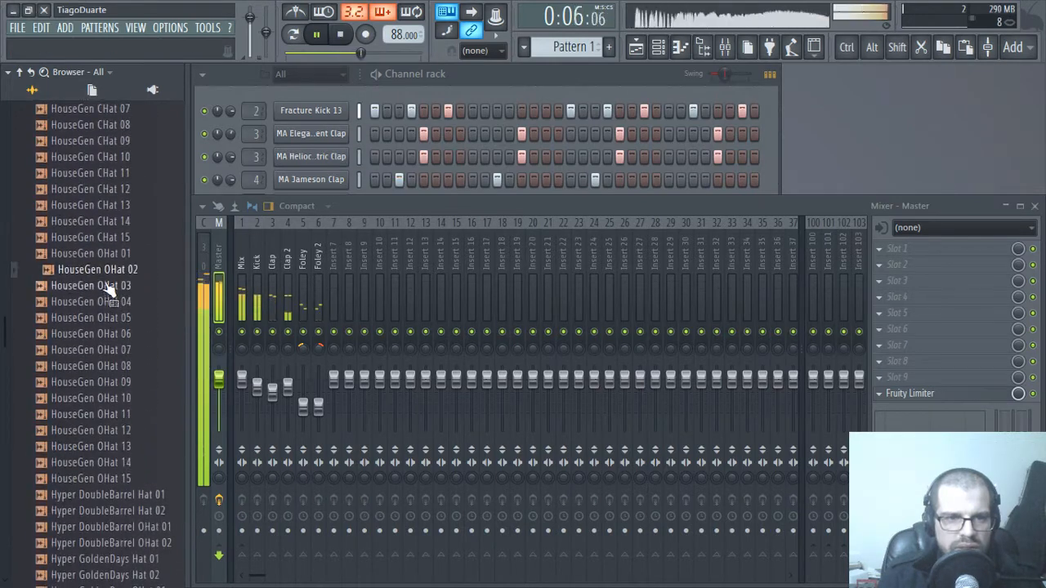
- Audition the closed hi-hat samples from Fracture Hat 02 to Fracture Hat 15 against the beat
scroll(111, 290, "up", 20)
left_click(97, 207)
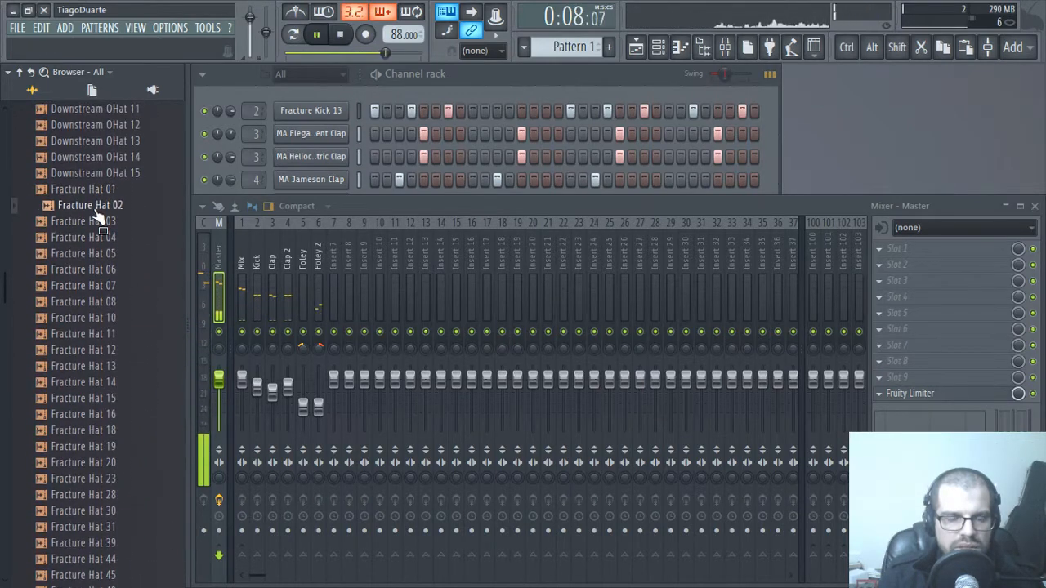
left_click(94, 228)
left_click(87, 275)
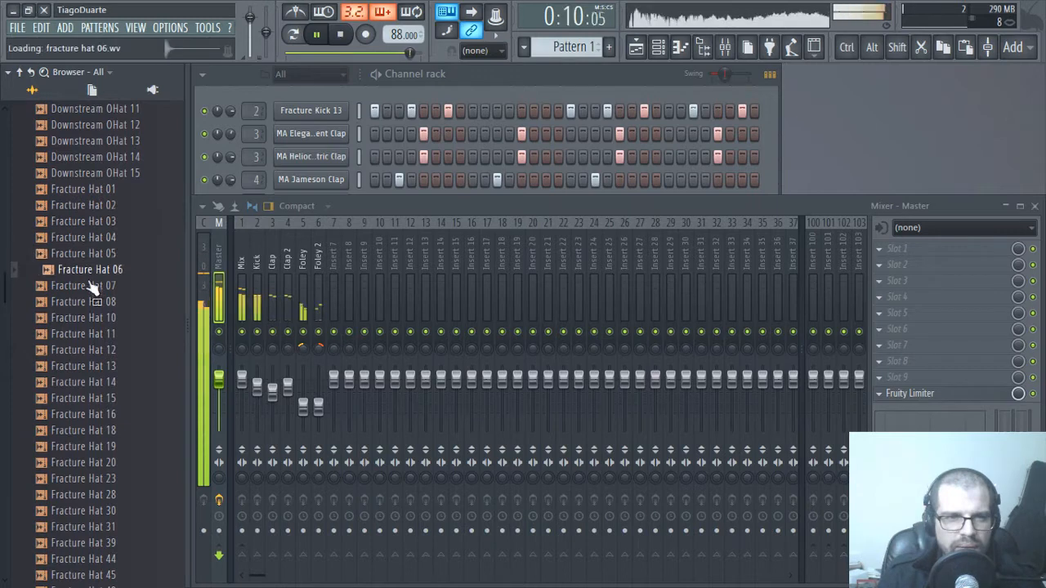
left_click(86, 291)
left_click(86, 308)
left_click(87, 323)
left_click(87, 340)
left_click(87, 350)
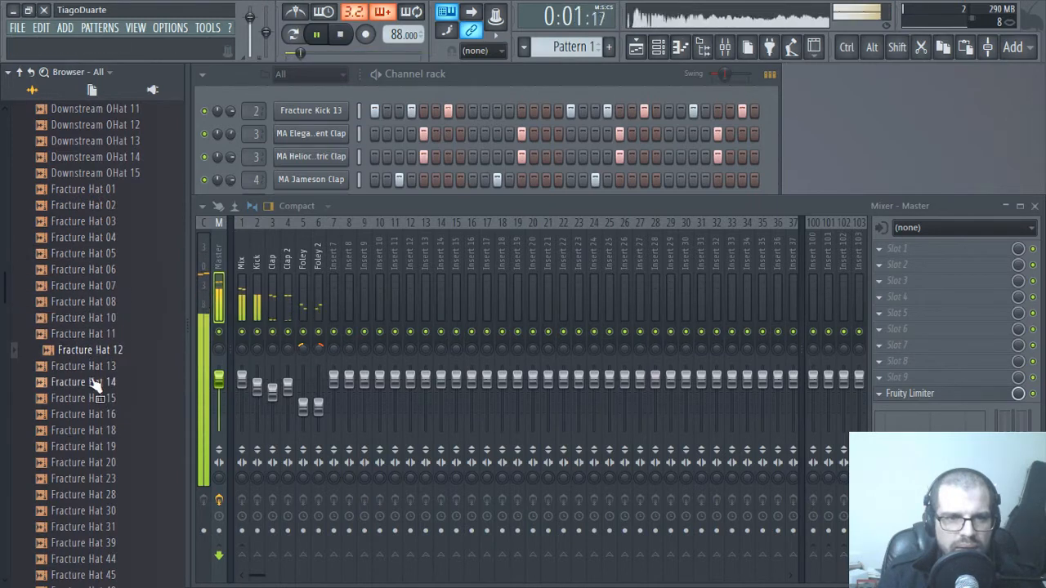
left_click(87, 366)
left_click(87, 381)
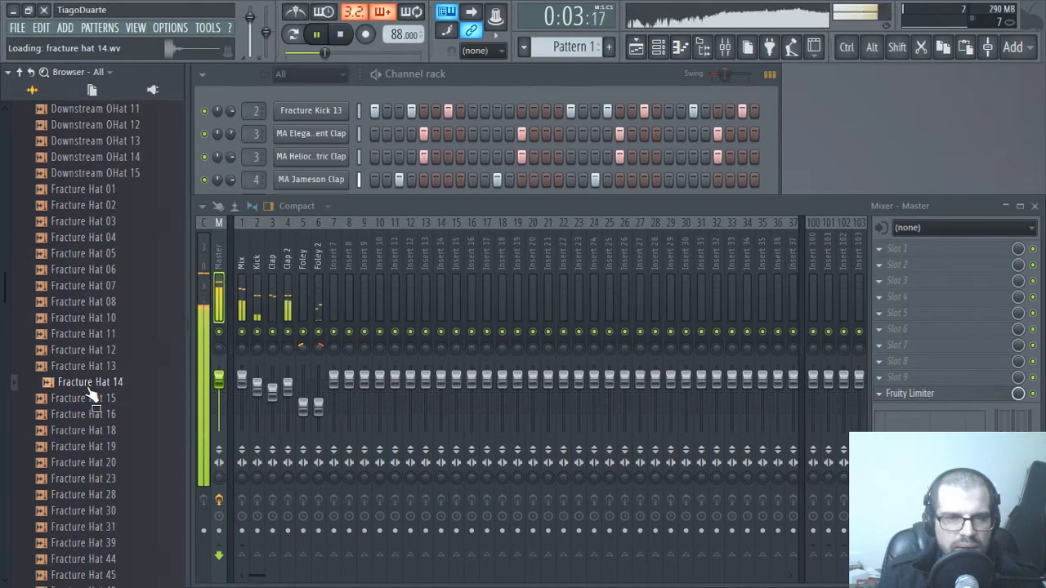
left_click(89, 398)
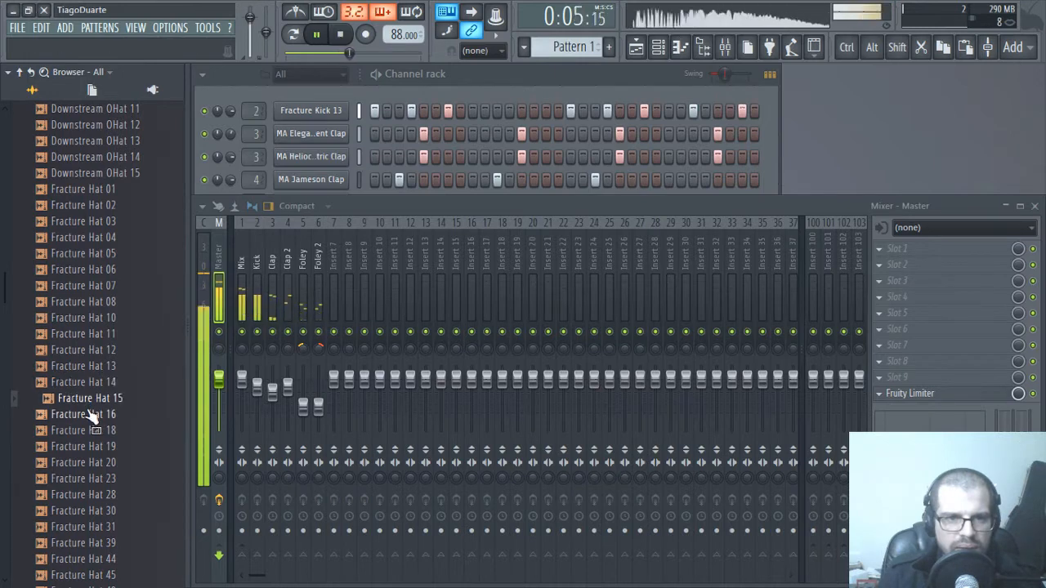
- Audition the hi-hat samples from Fracture Hat 16 to Fracture Hat 44 against the beat
left_click(88, 414)
left_click(85, 430)
left_click(85, 447)
left_click(85, 462)
left_click(85, 479)
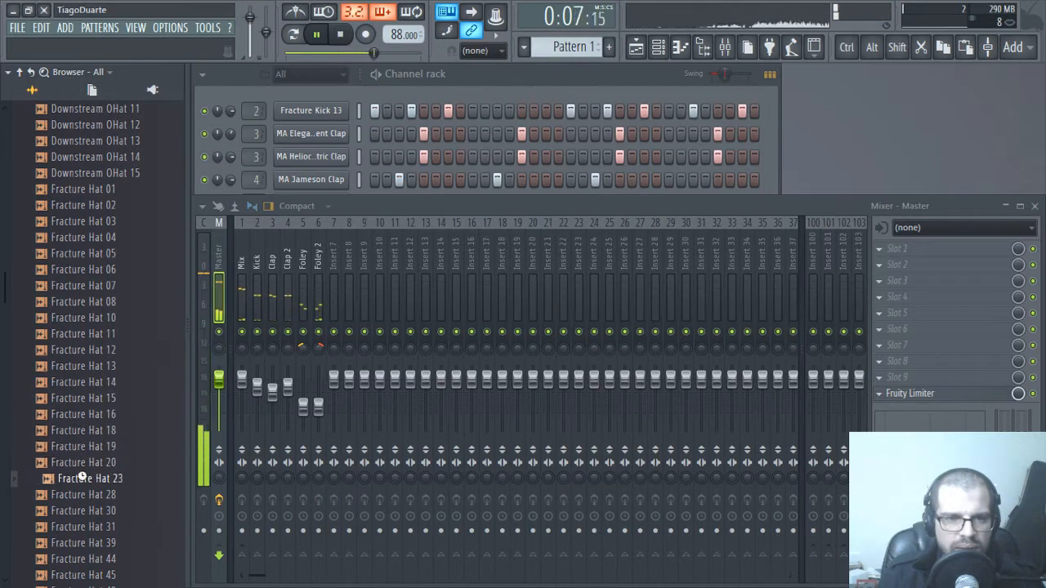
left_click(85, 495)
left_click(85, 511)
left_click(85, 527)
left_click(85, 542)
left_click(85, 559)
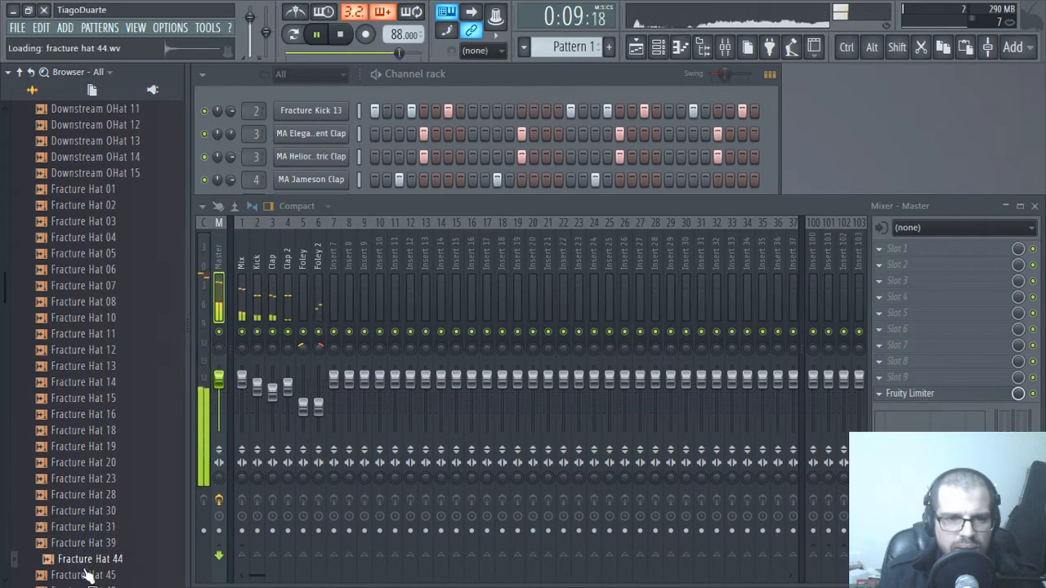
left_click(85, 542)
- Audition Fracture Hat 44 again and the remaining Fracture hats up to Fracture Hat 70
scroll(98, 367, "down", 5)
left_click(85, 302)
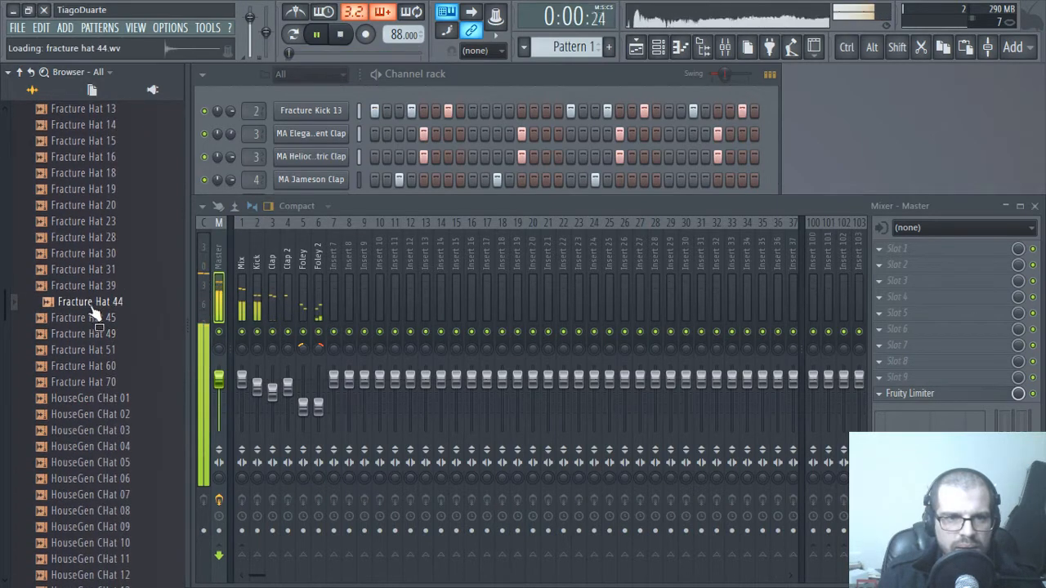
left_click(85, 317)
left_click(85, 333)
left_click(85, 349)
left_click(85, 366)
left_click(85, 382)
- Audition HouseGen CHat 01 to 03 and load HouseGen CHat 03 into a new sampler channel
left_click(88, 397)
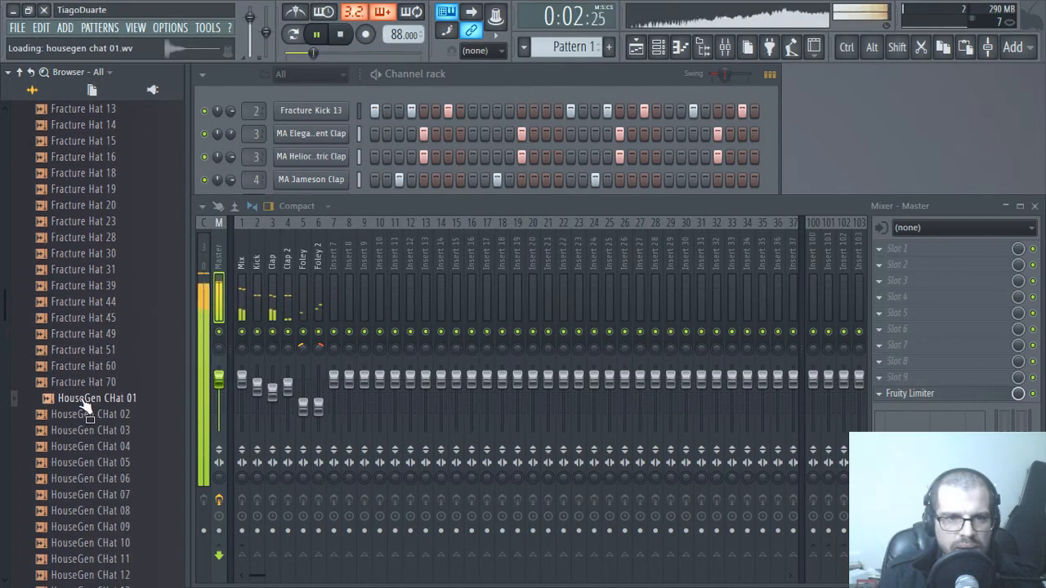
left_click(90, 414)
left_click(93, 430)
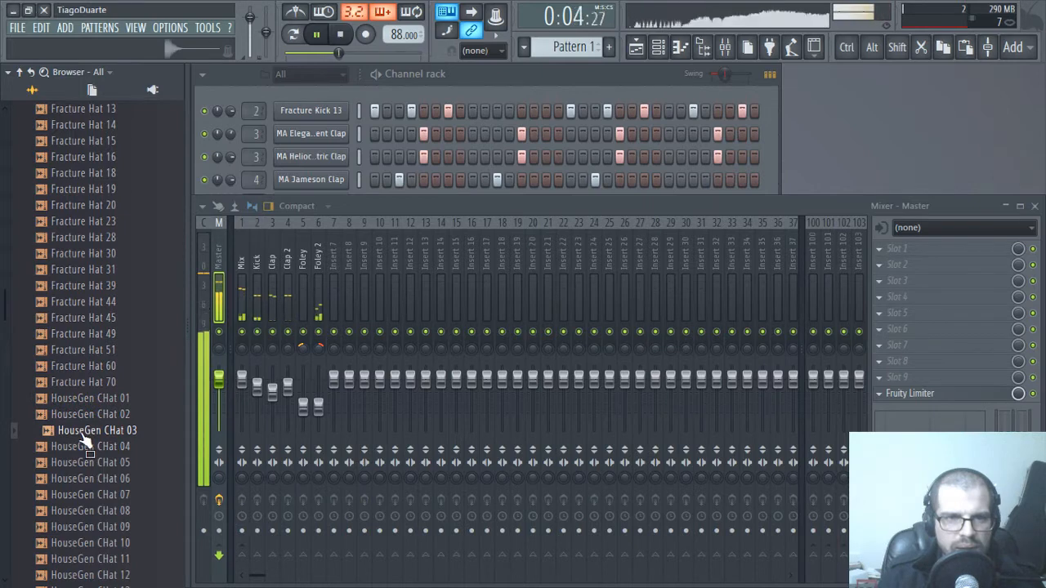
right_click(87, 437)
left_click(167, 428)
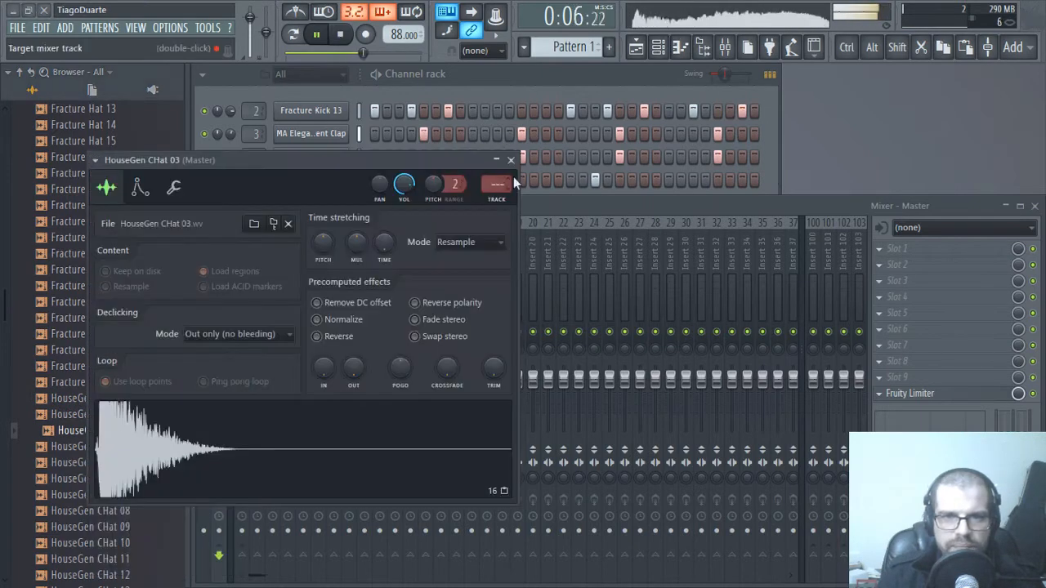
- Route the HouseGen CHat 03 channel to mixer Insert 7 and lower that track's fader to just below the foley tracks
left_click(496, 180)
left_click_drag(254, 249, 252, 249)
left_click_drag(334, 379, 333, 416)
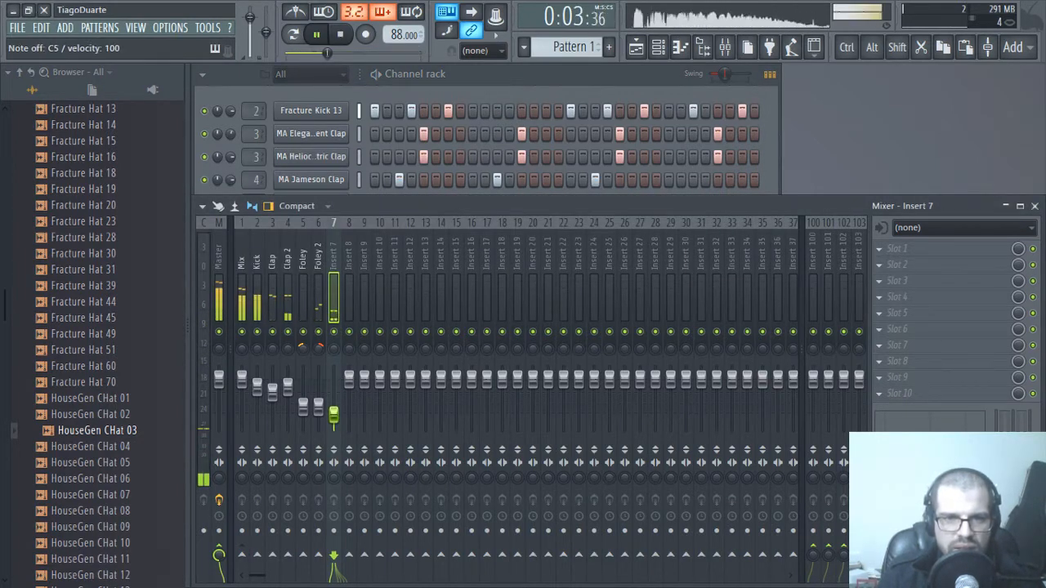
- Switch to Pattern 2 and fill the HouseGen CHat 03 channel on every 2 steps
left_click(477, 75)
right_click(311, 249)
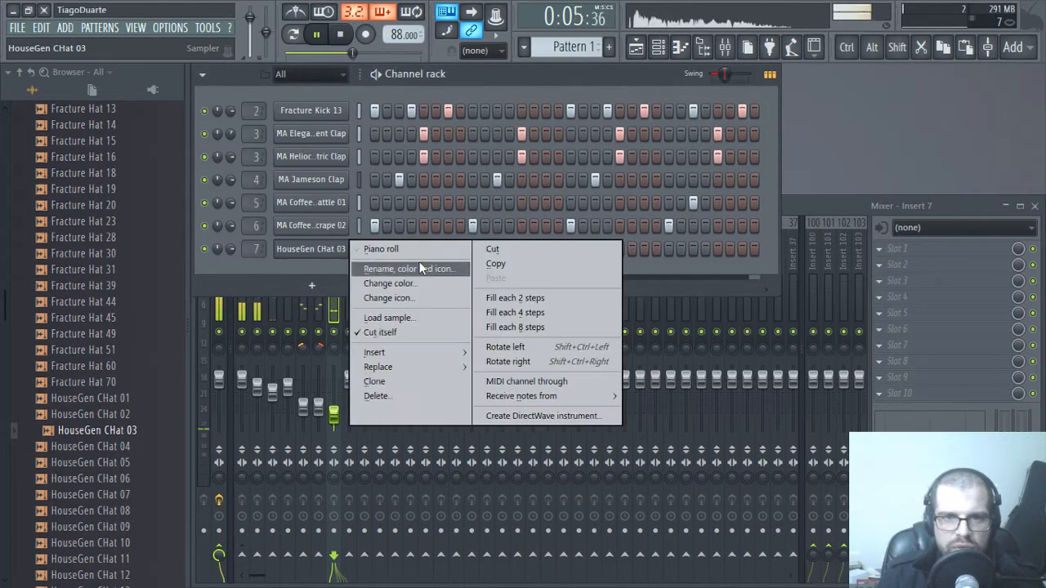
left_click(579, 49)
scroll(578, 47, "up", 1)
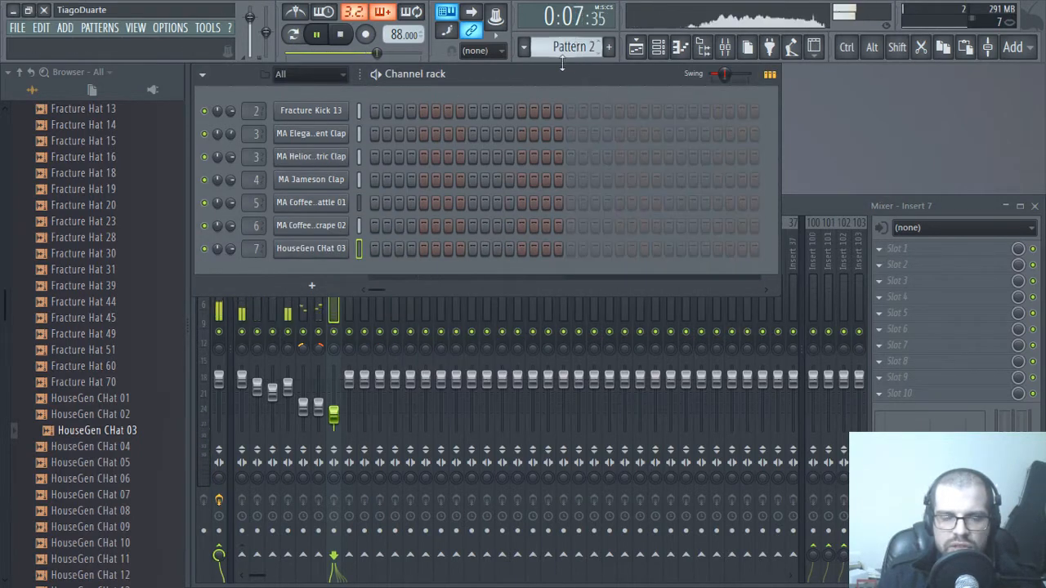
right_click(307, 231)
right_click(310, 248)
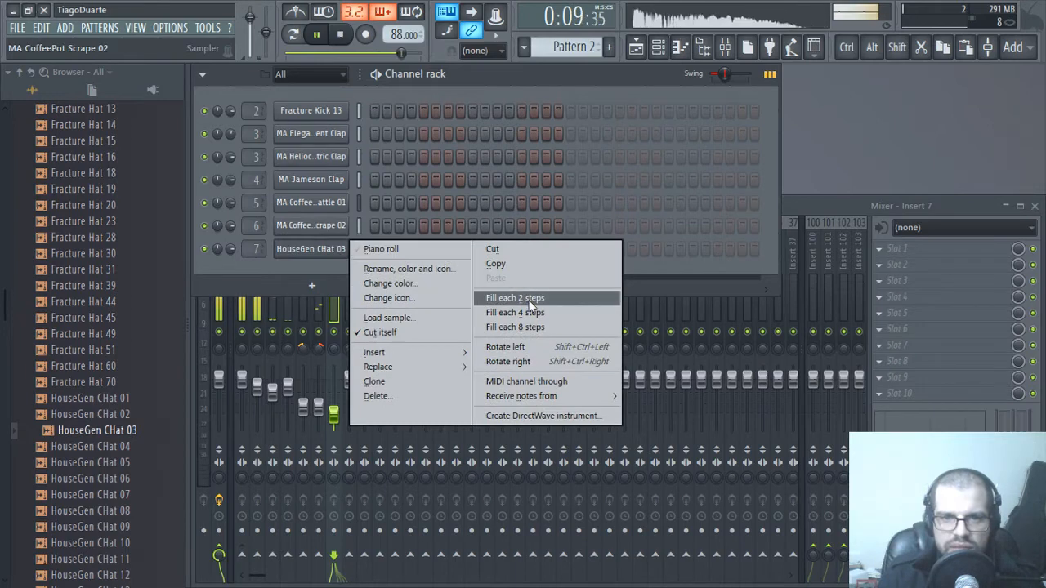
left_click(532, 299)
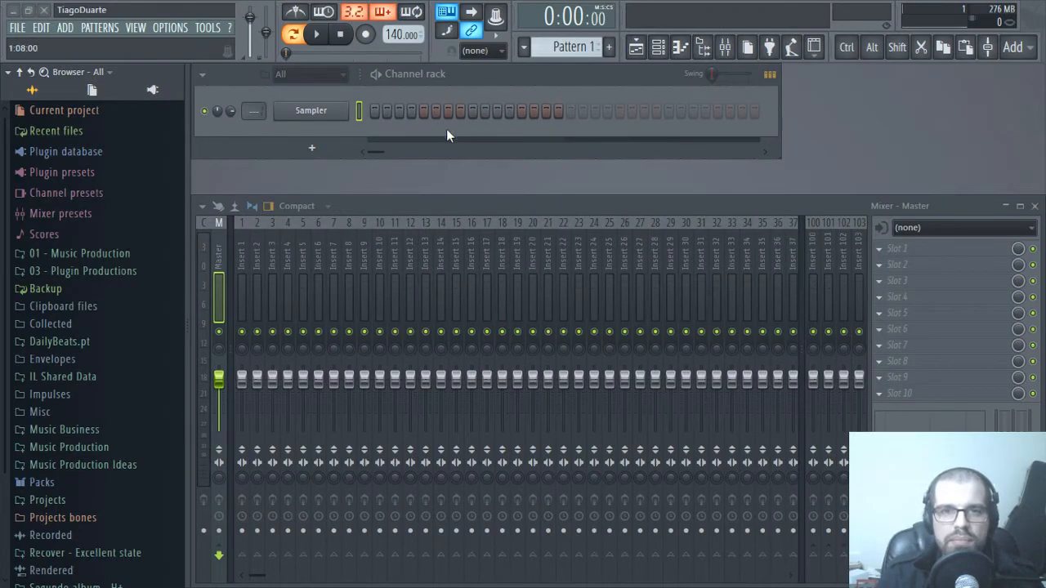
- Review the autosave backup option in the file settings and close the settings window
left_click(174, 29)
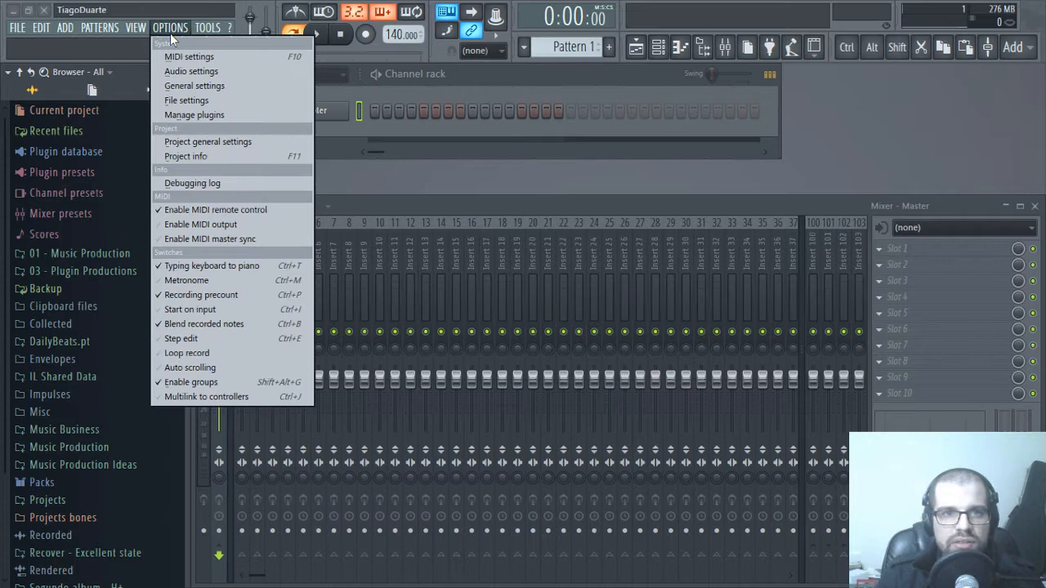
left_click(187, 98)
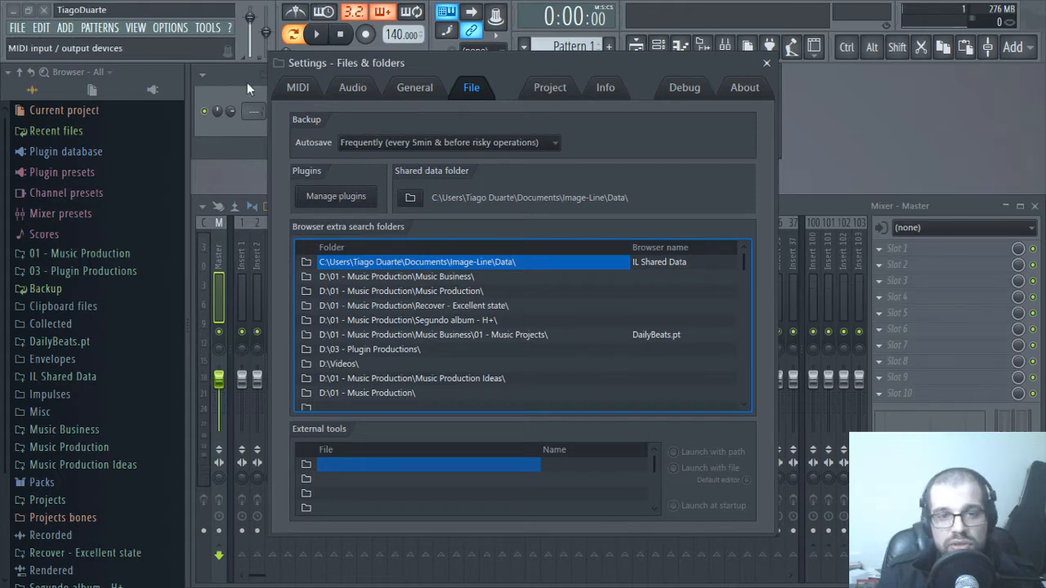
left_click(766, 62)
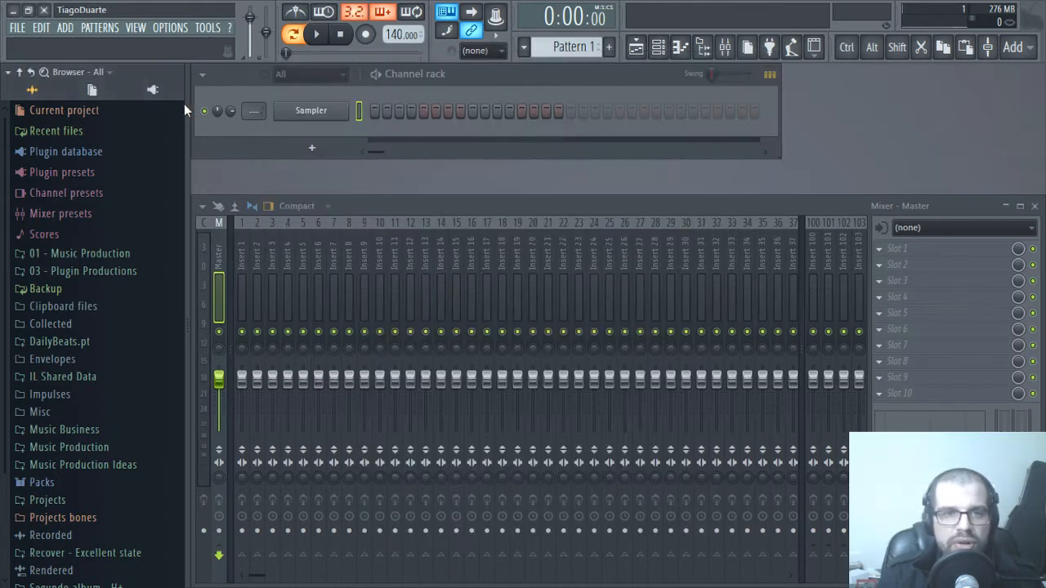
- Revert the project to its last backup, then start playback and check the playlist briefly
left_click(19, 31)
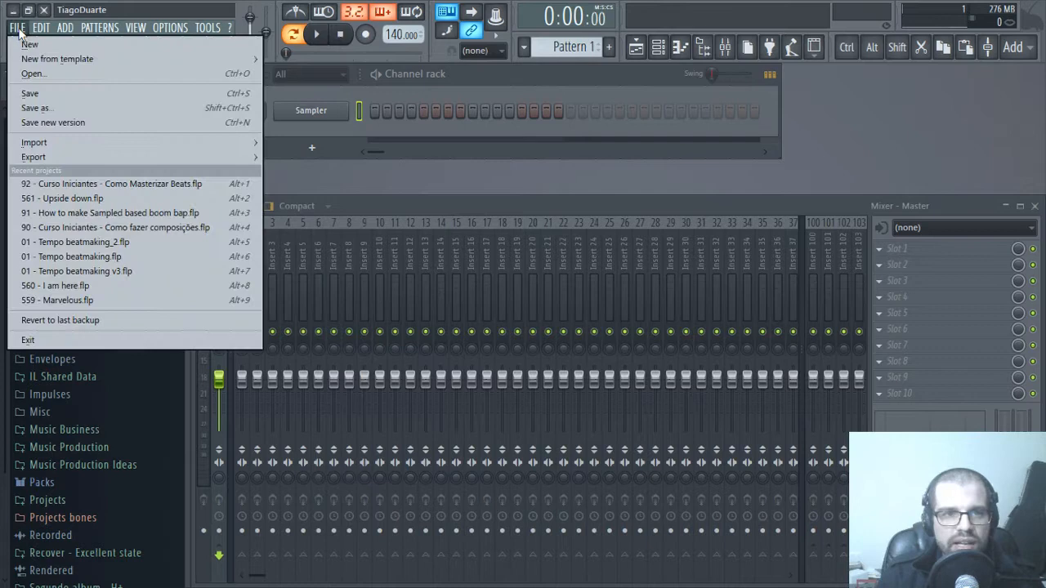
left_click(94, 326)
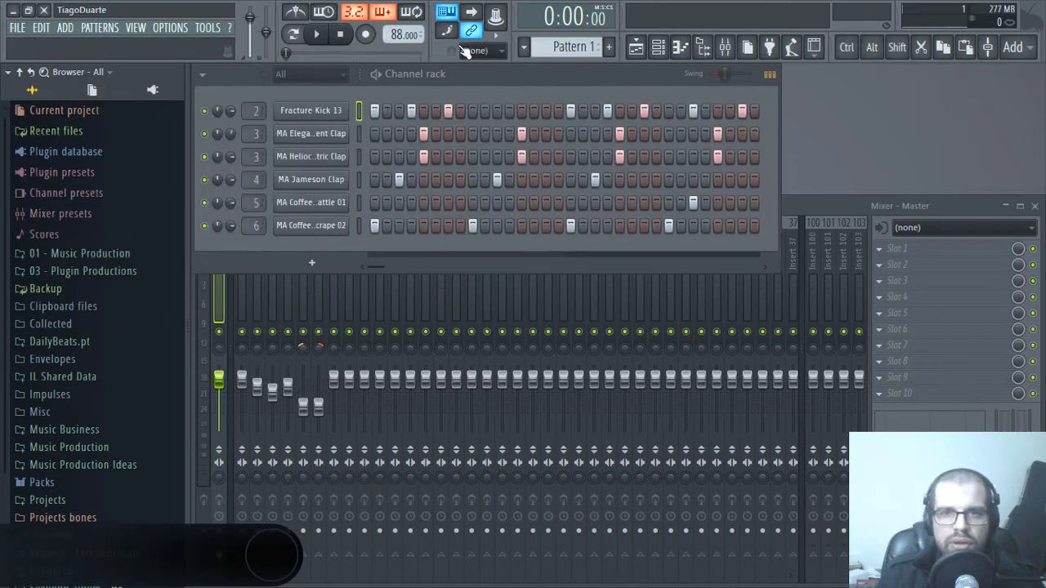
left_click(635, 47)
key("space")
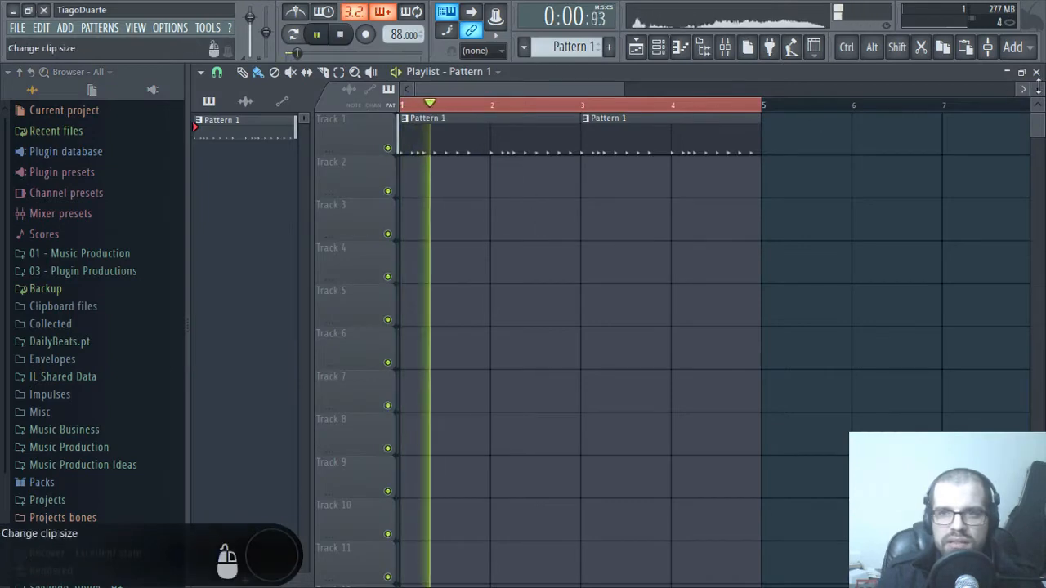
key("F5")
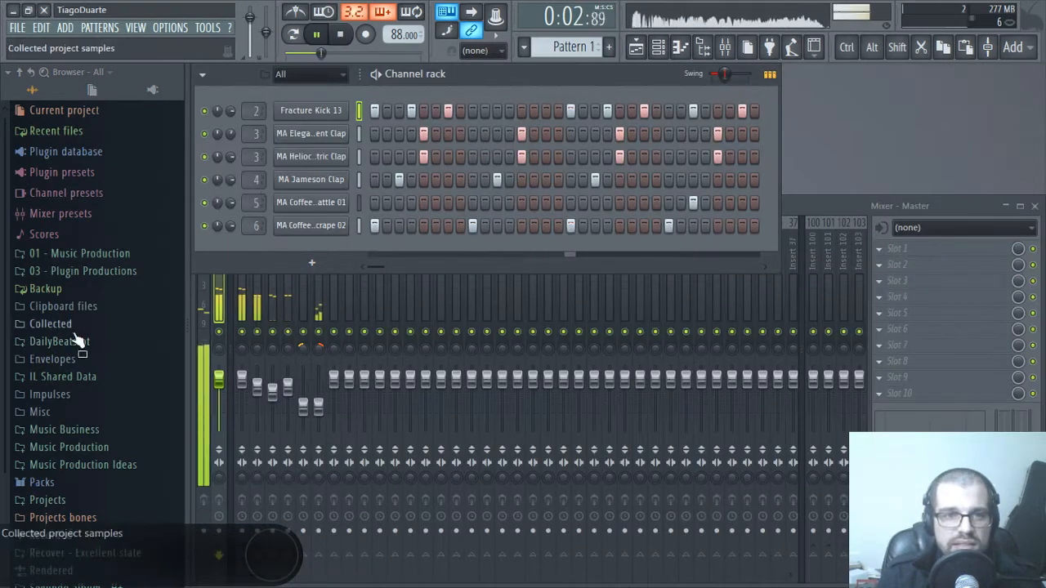
- Expand Packs and its Drums (ModeAudio) folder in the browser to show the drum sample categories
left_click(42, 482)
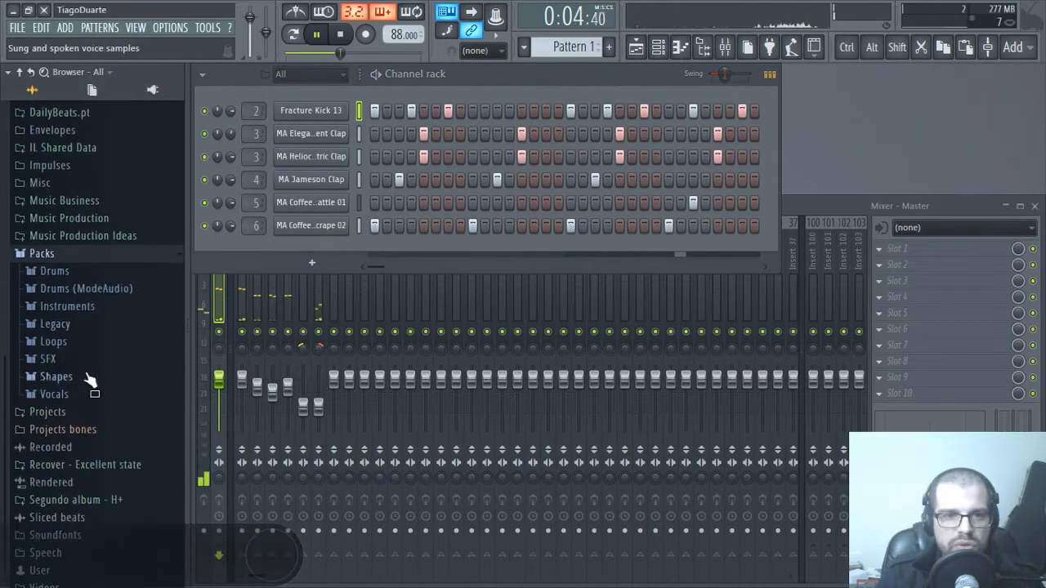
left_click(90, 279)
scroll(98, 311, "down", 3)
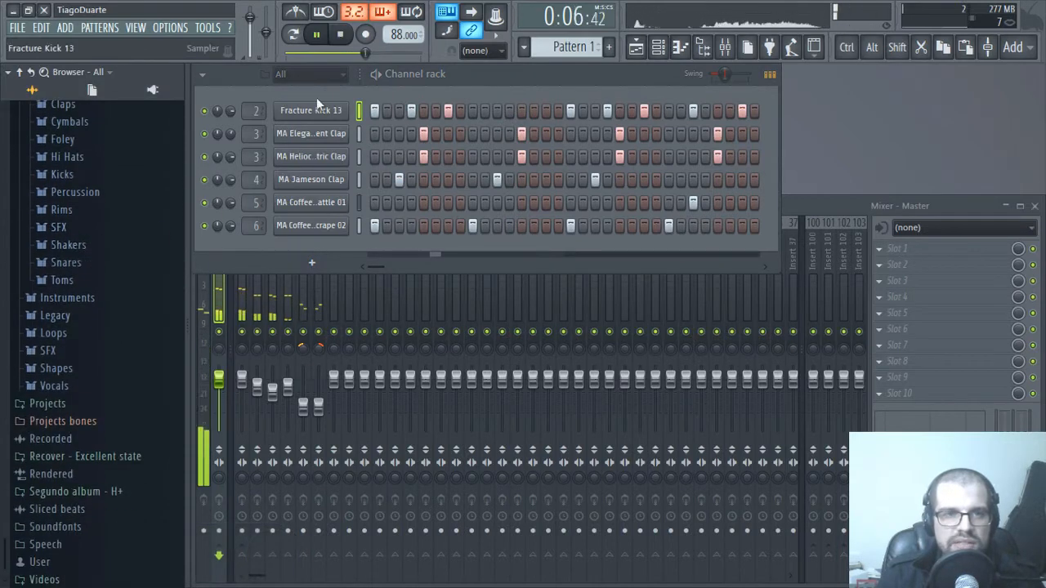
- Open the Hi Hats folder and audition samples from Fracture Hat 70 through the HouseGen CHat series
left_click(82, 157)
scroll(86, 346, "down", 10)
scroll(94, 358, "down", 10)
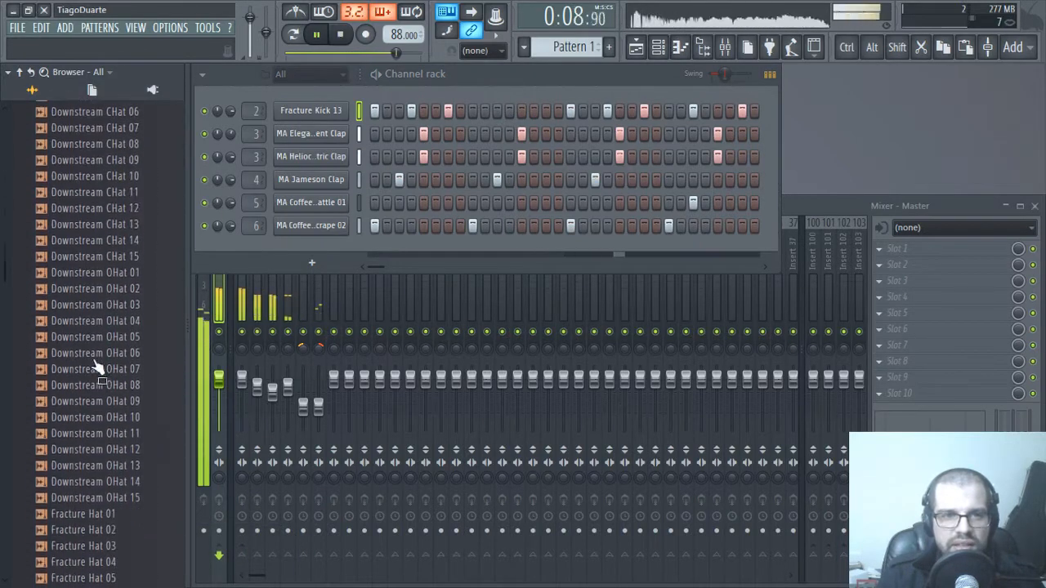
scroll(107, 351, "up", 4)
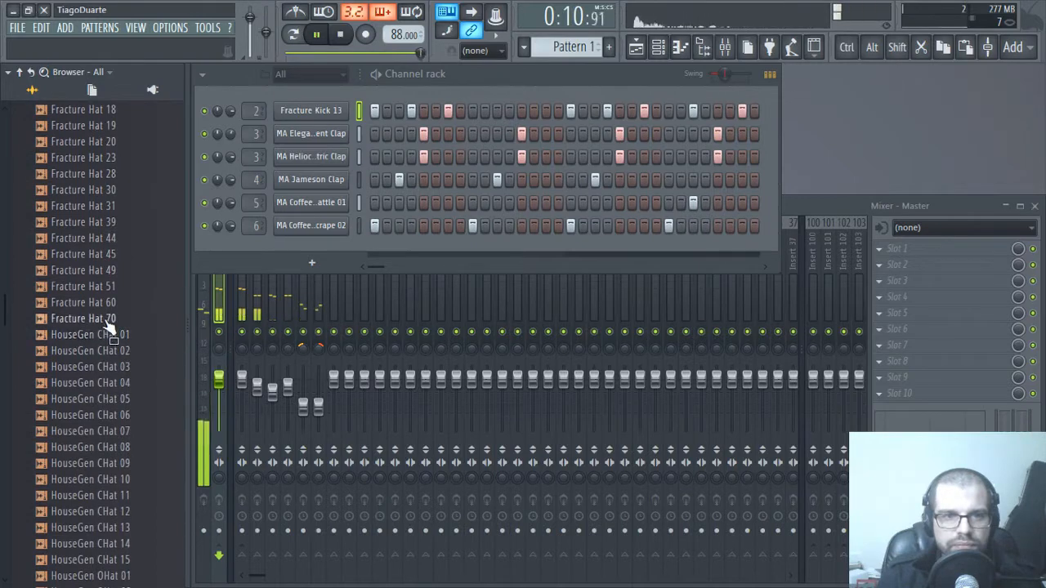
left_click(110, 320)
left_click(110, 335)
left_click(115, 350)
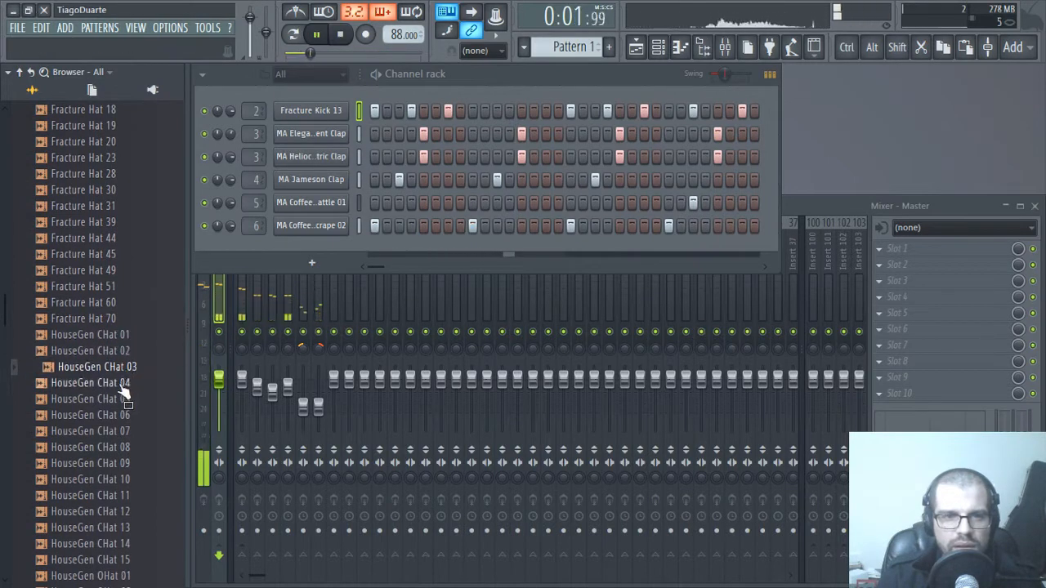
left_click(121, 369)
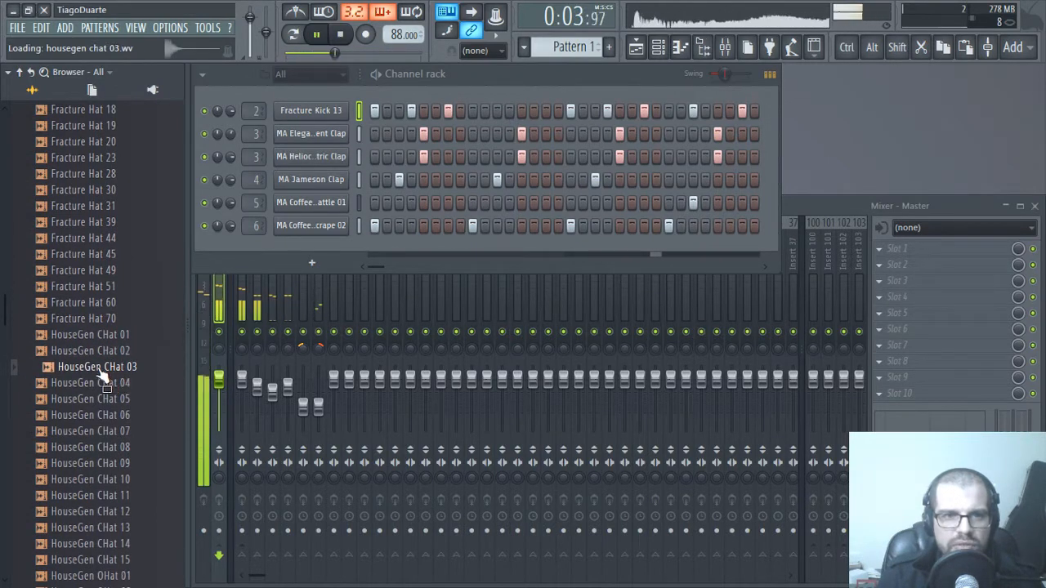
left_click(103, 384)
left_click(96, 402)
left_click(92, 431)
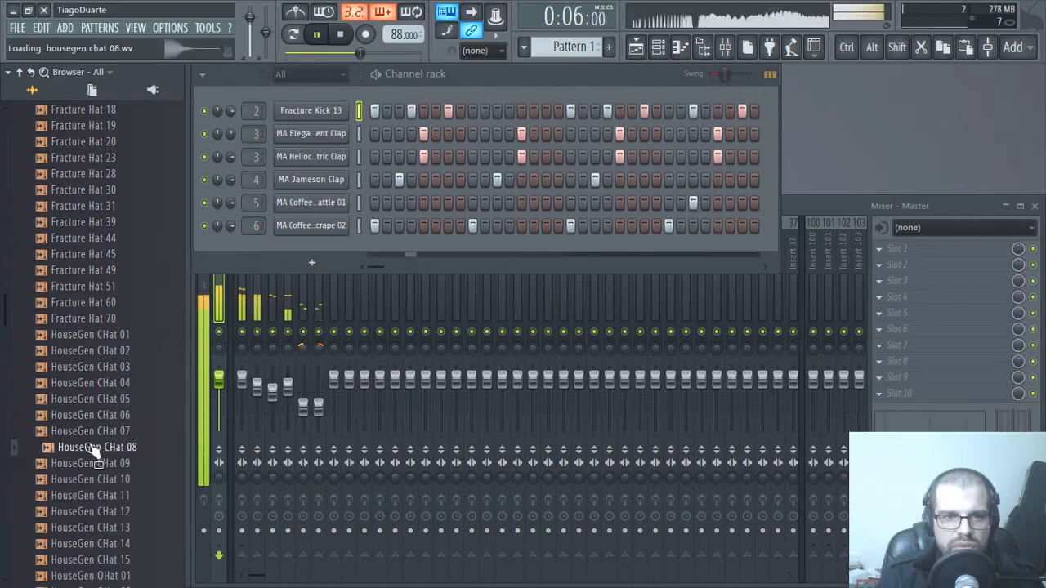
- Add HouseGen CHat 03 as a new channel, route it to mixer insert 7, and lower that insert's fader
left_click(96, 368)
left_click_drag(96, 367, 318, 245)
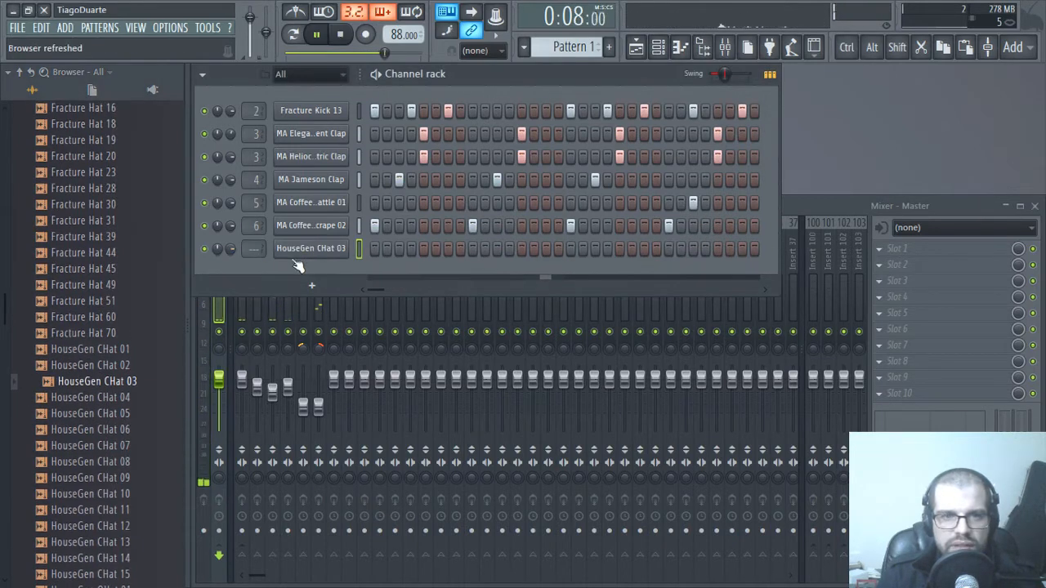
left_click(327, 398)
left_click_drag(334, 380, 335, 403)
- Insert Fruity Limiter in slot 10 of the Master track, adjust it, and close its window
left_click(222, 253)
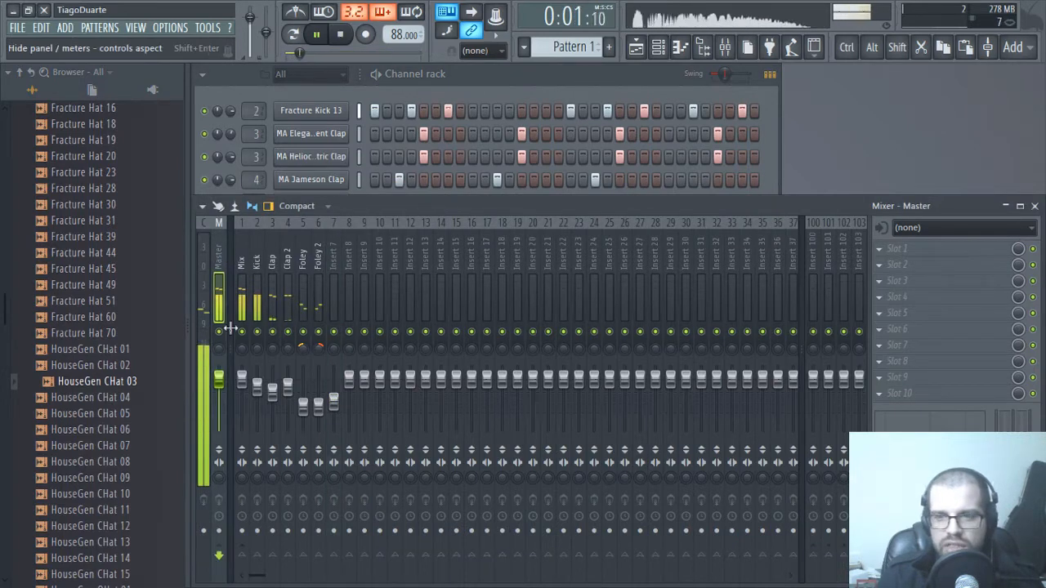
left_click(903, 393)
mouse_move(907, 256)
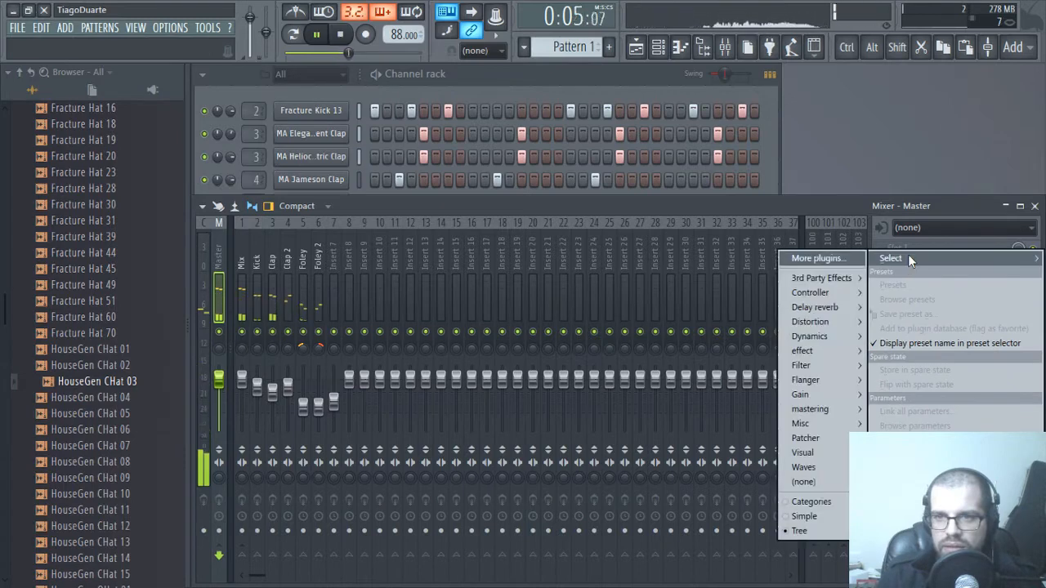
mouse_move(819, 336)
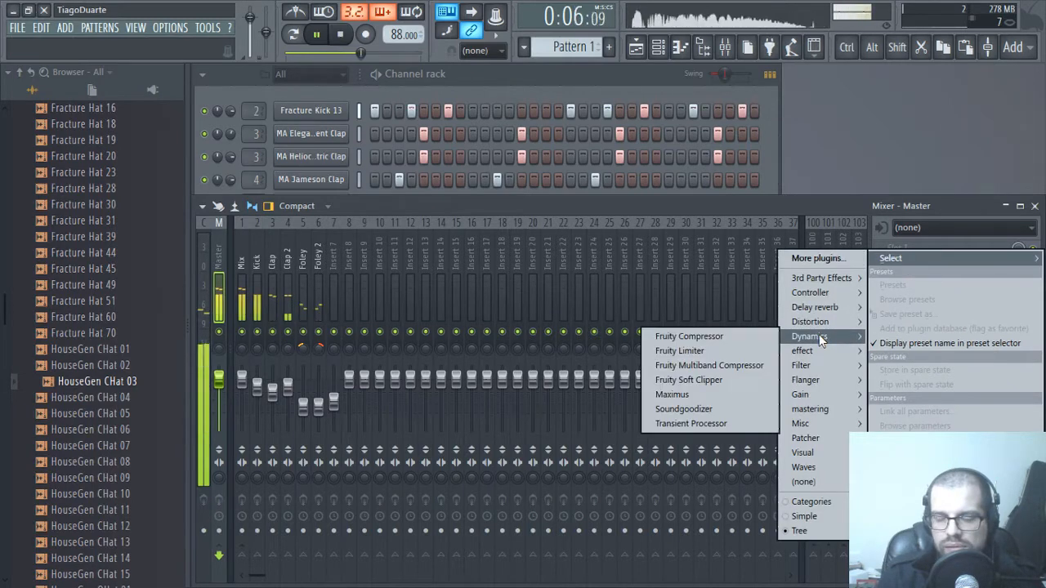
left_click(679, 350)
left_click_drag(93, 309, 93, 280)
left_click(543, 140)
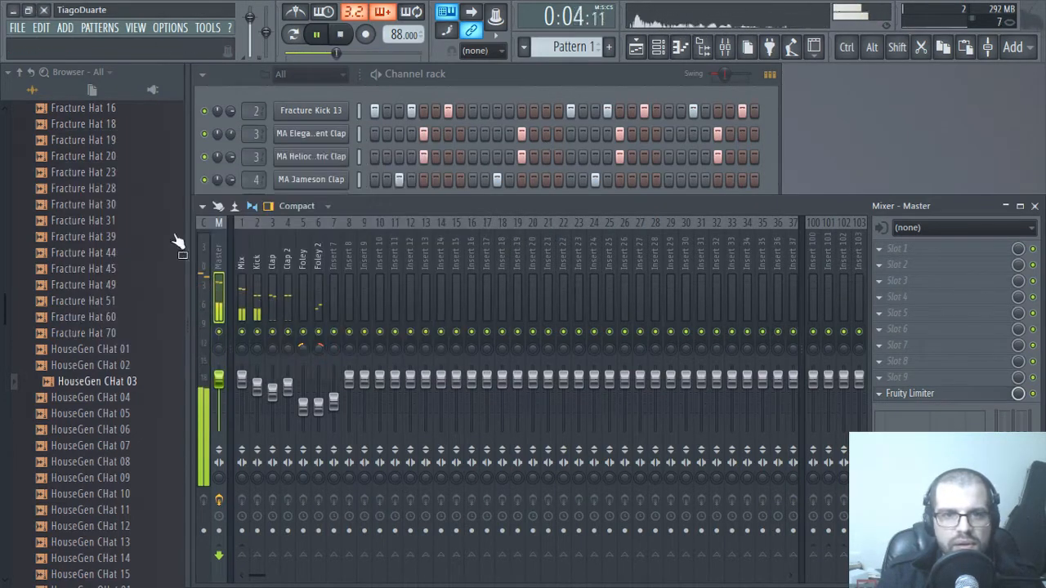
- Stop playback, switch to Pattern 2, and place two Pattern 2 clips on playlist Track 2 covering bars 1 to 4
left_click(476, 77)
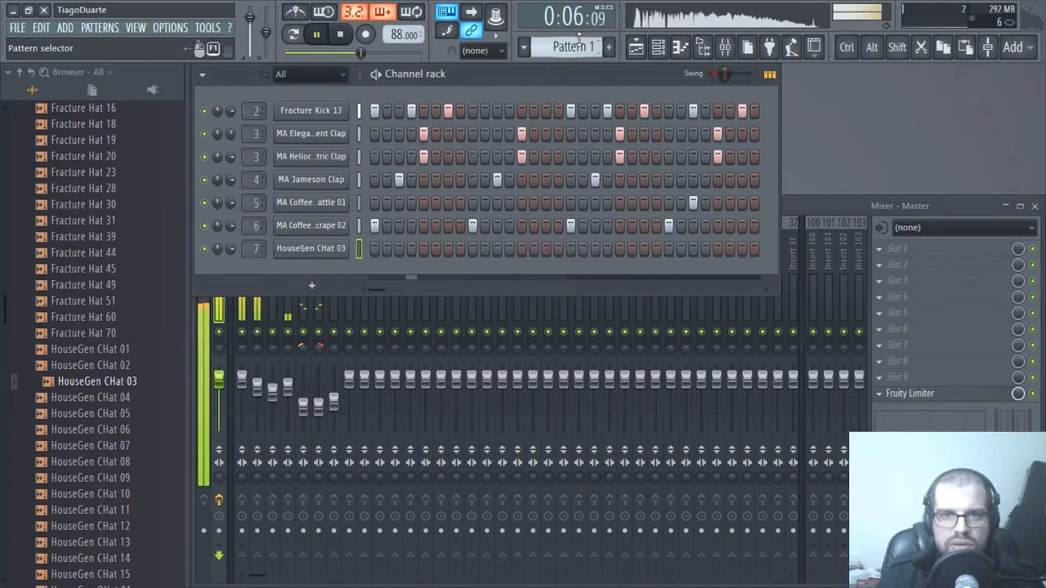
scroll(575, 46, "up", 1)
key("space")
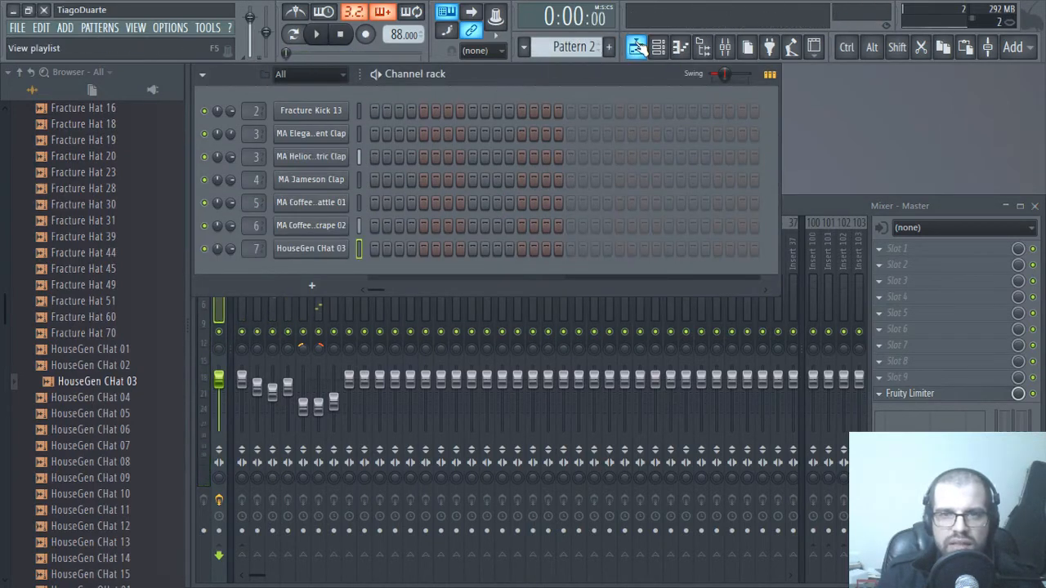
left_click(637, 48)
left_click(480, 182)
left_click_drag(485, 183, 590, 187)
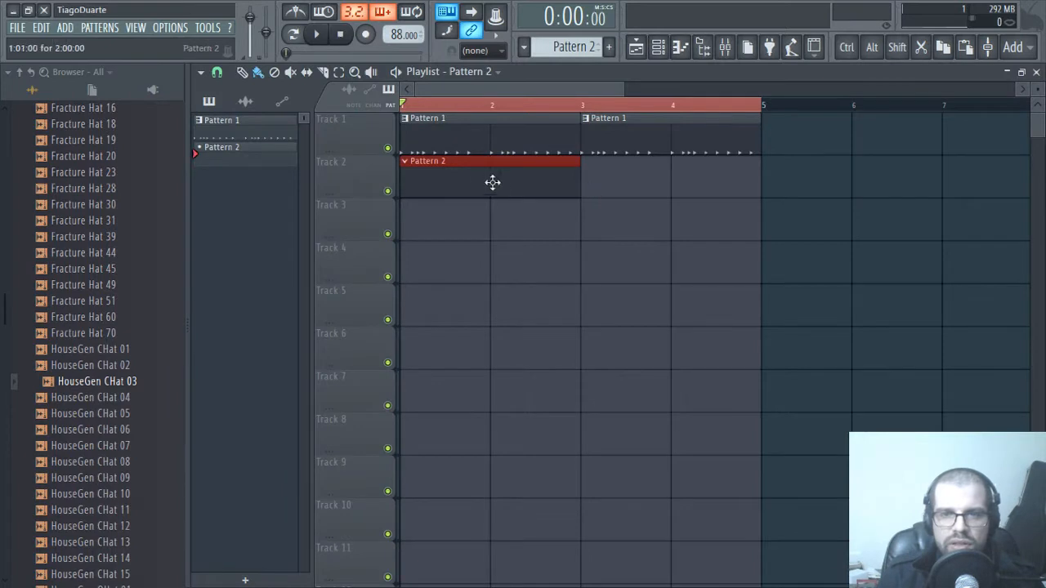
left_click(663, 187)
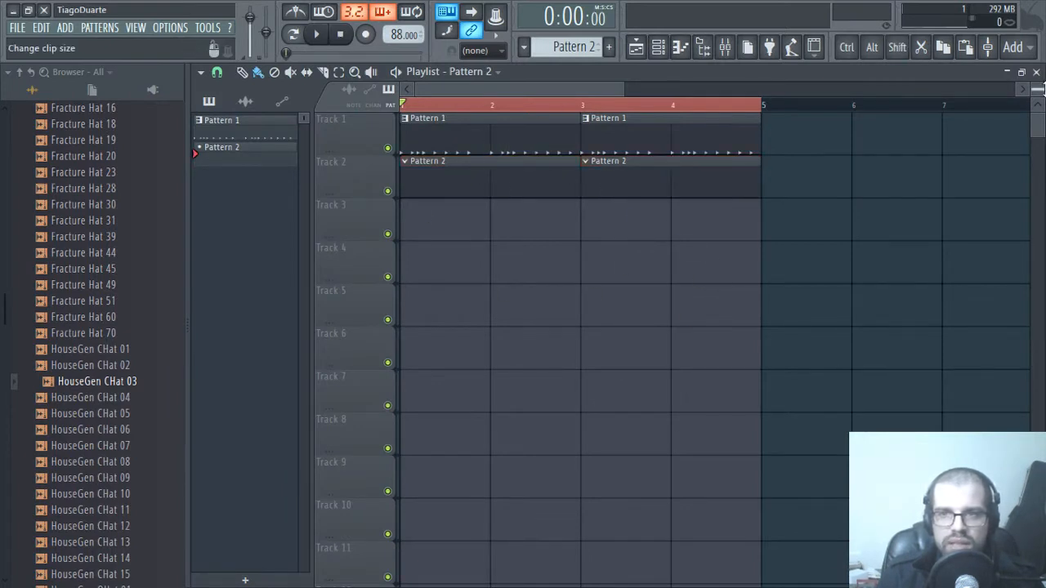
left_click(1036, 71)
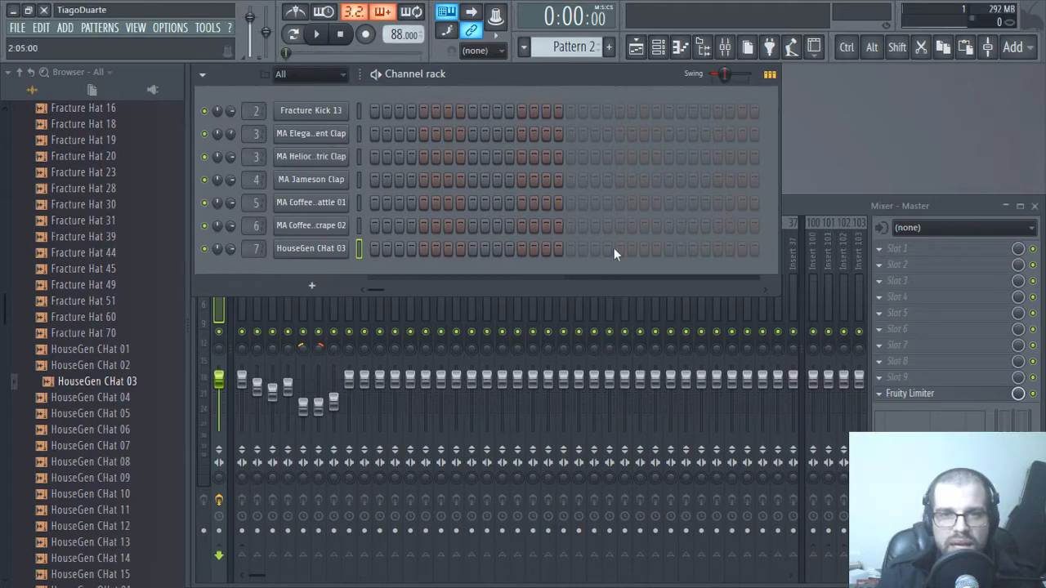
- Extend Pattern 2 to 32 steps, fill the HouseGen CHat 03 channel on every 2 steps, and play the song
left_click(570, 248)
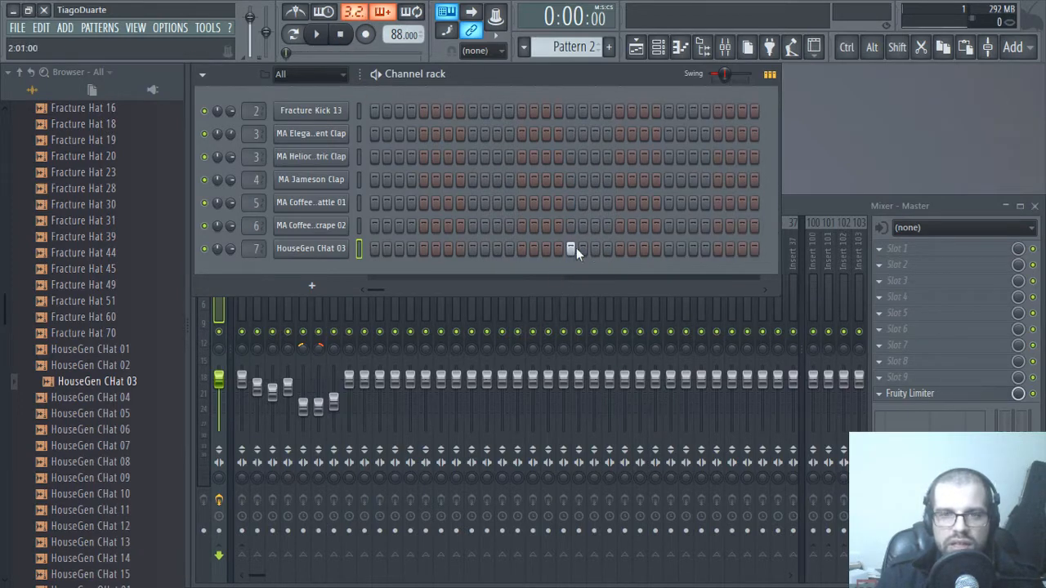
right_click(304, 252)
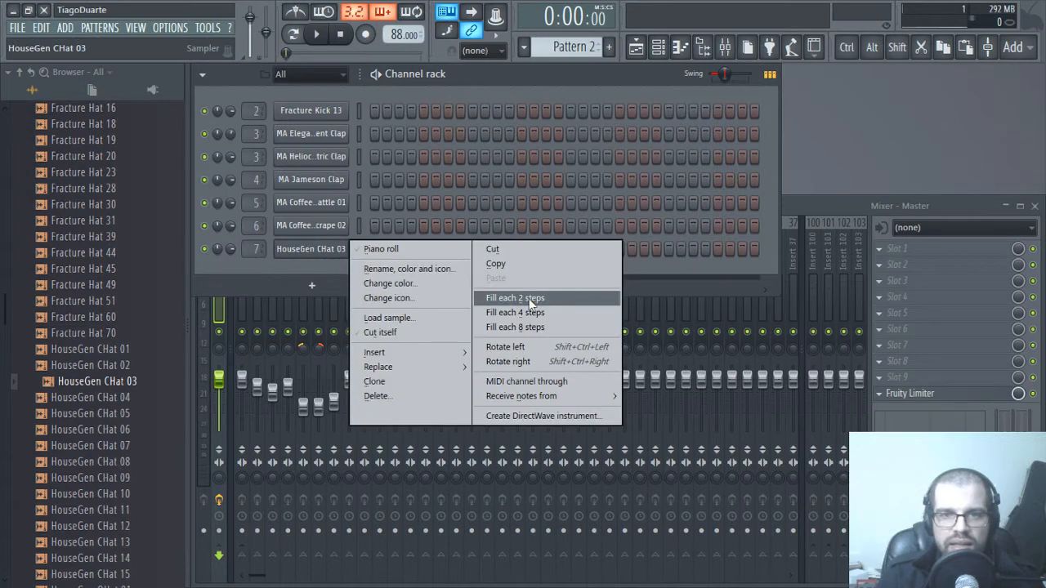
left_click(505, 299)
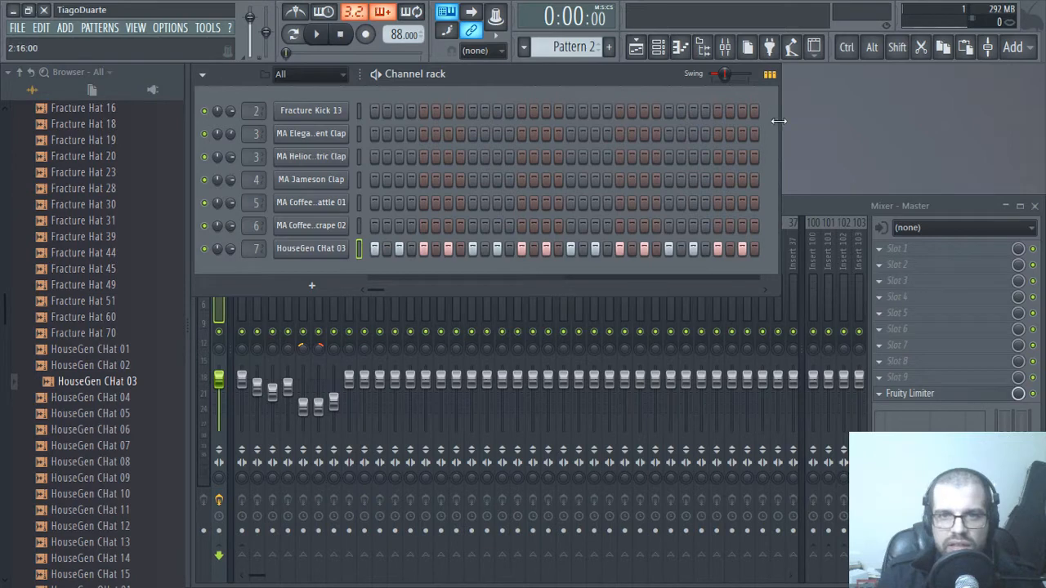
left_click(634, 49)
key("space")
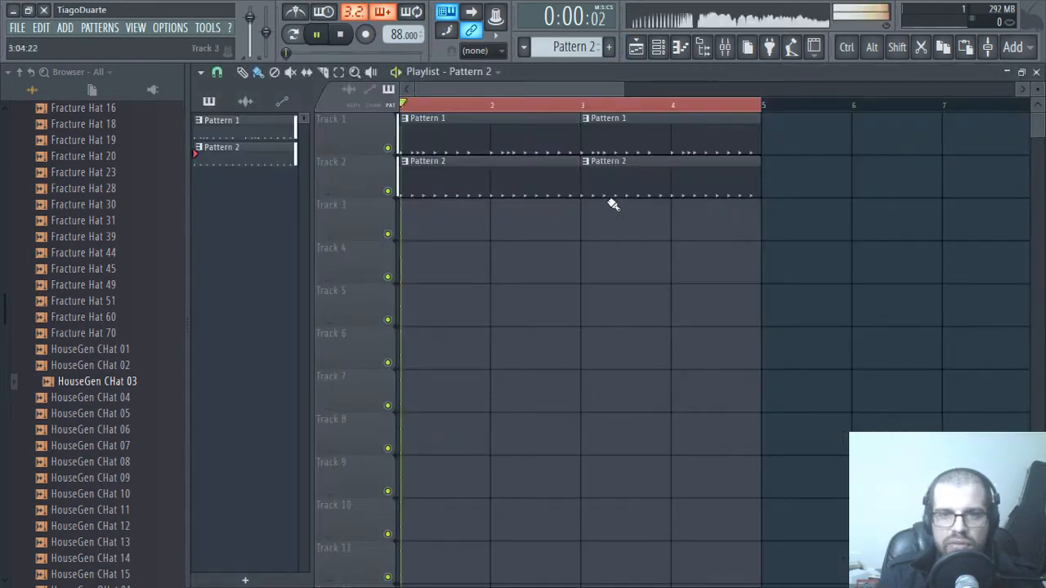
- Lower the Insert 7 fader to about 31% (-19.2 dB) and name the mixer track Hi hats
left_click(1035, 72)
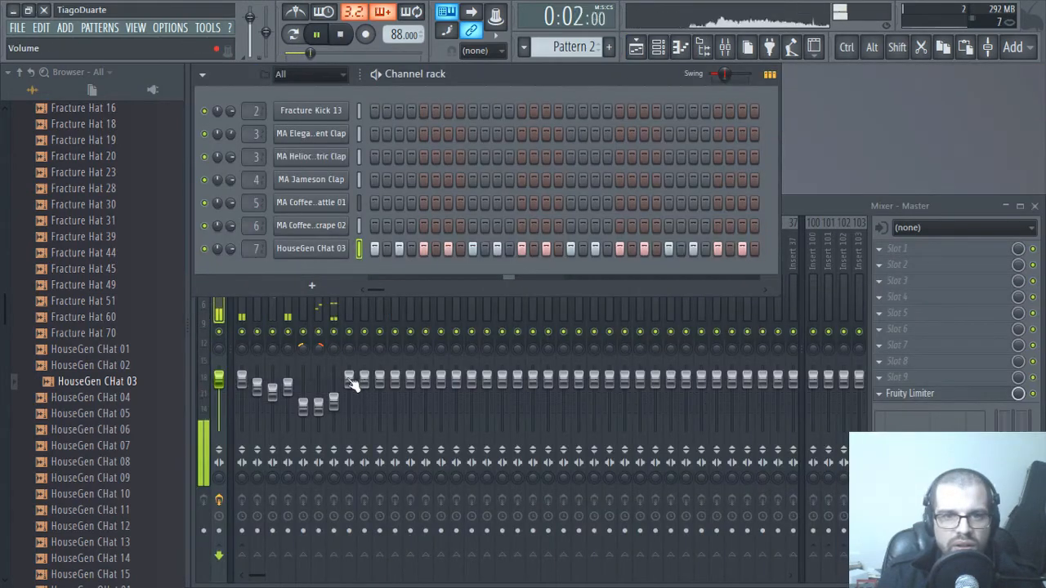
left_click_drag(341, 398, 341, 409)
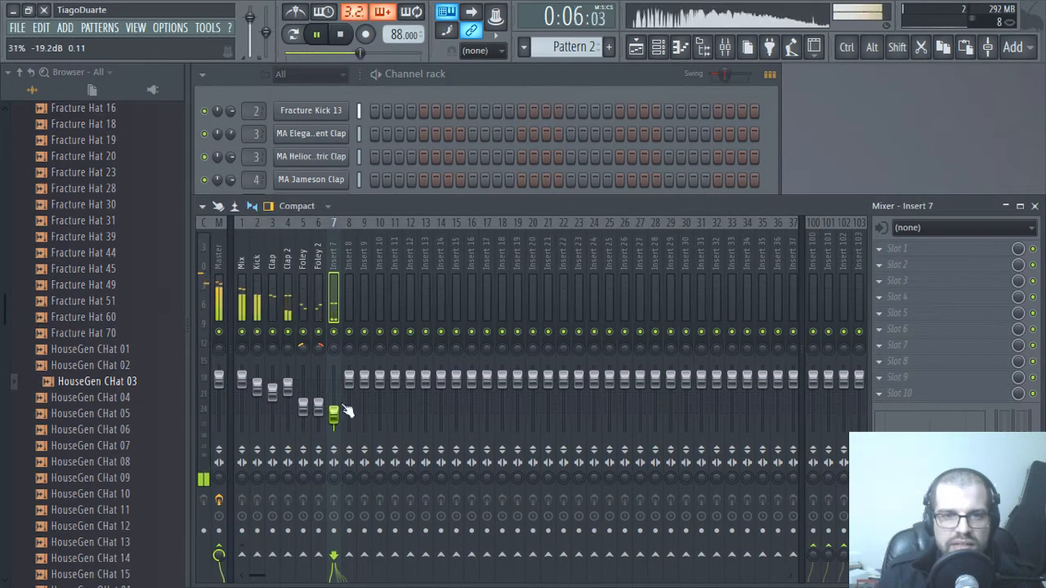
double_click(335, 263)
type("Hi hats")
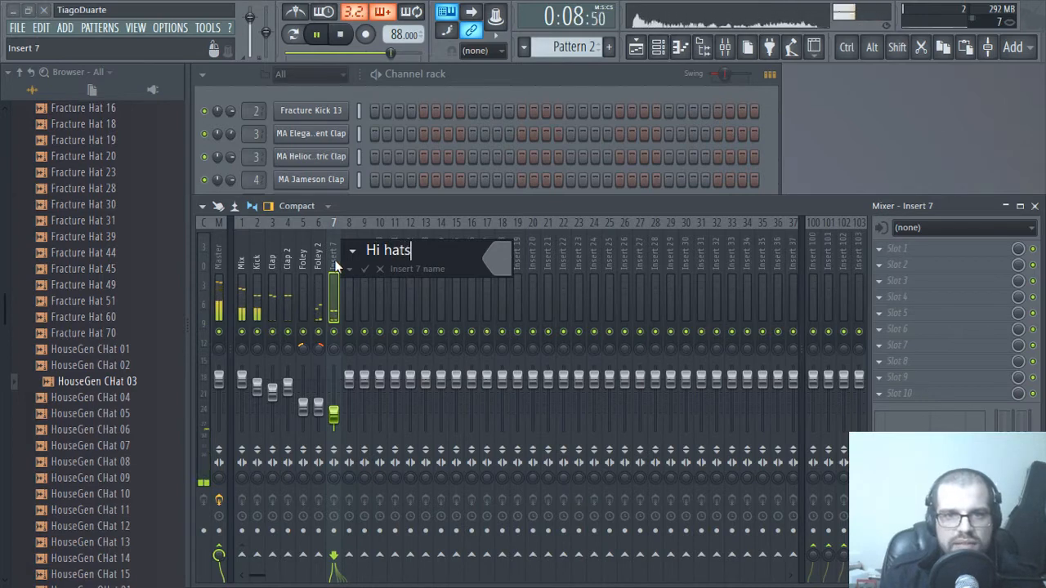
key("Return")
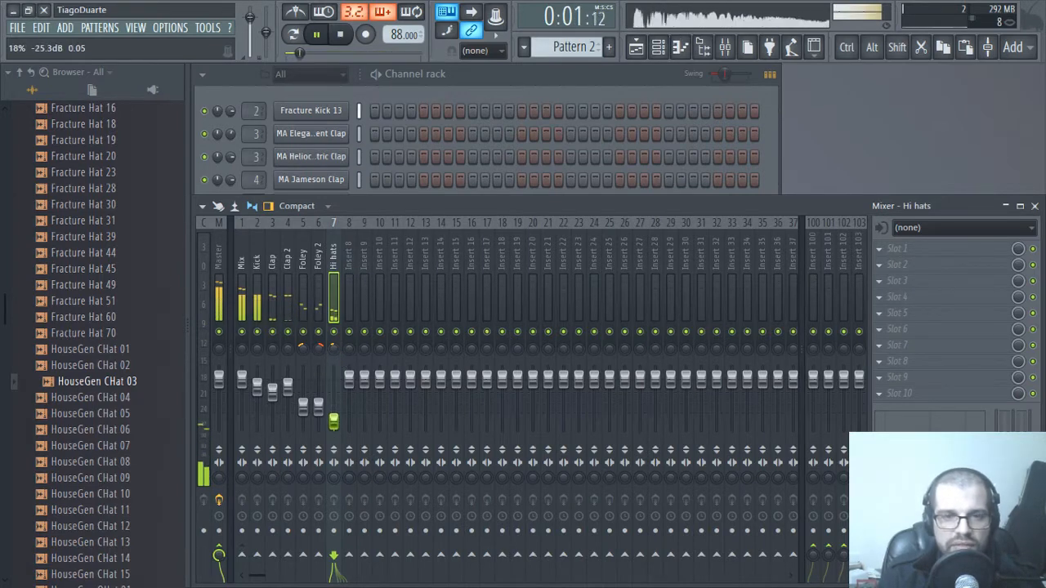
- Route the Hi hats mixer track to the Mix track and select the Mix track
right_click(242, 556)
left_click(278, 532)
left_click(242, 262)
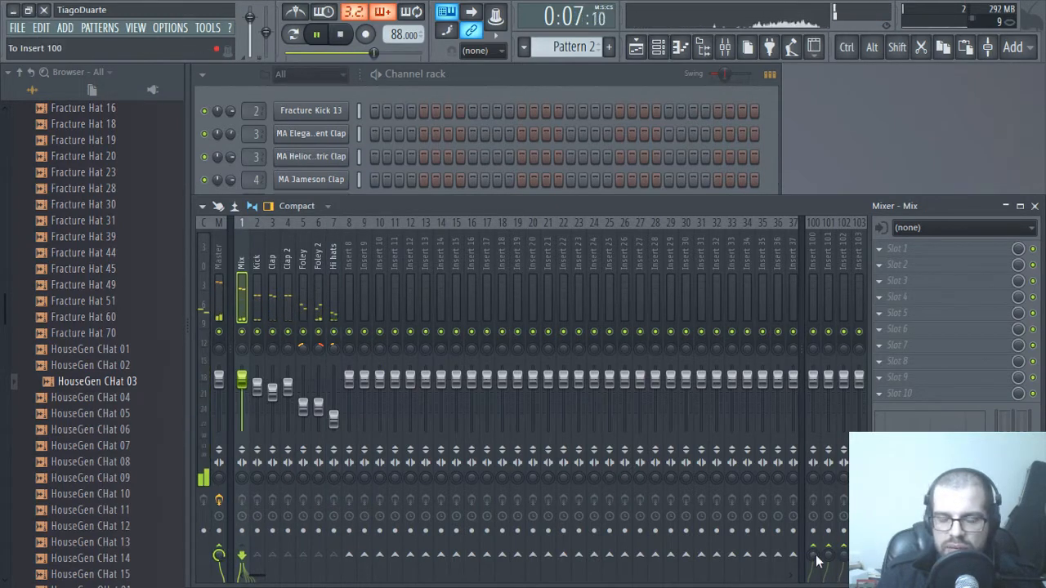
- Load MPXiReverb in slot 1 of mixer Insert 100 and choose the Horn Room 2 preset
left_click(813, 245)
left_click(907, 250)
mouse_move(836, 275)
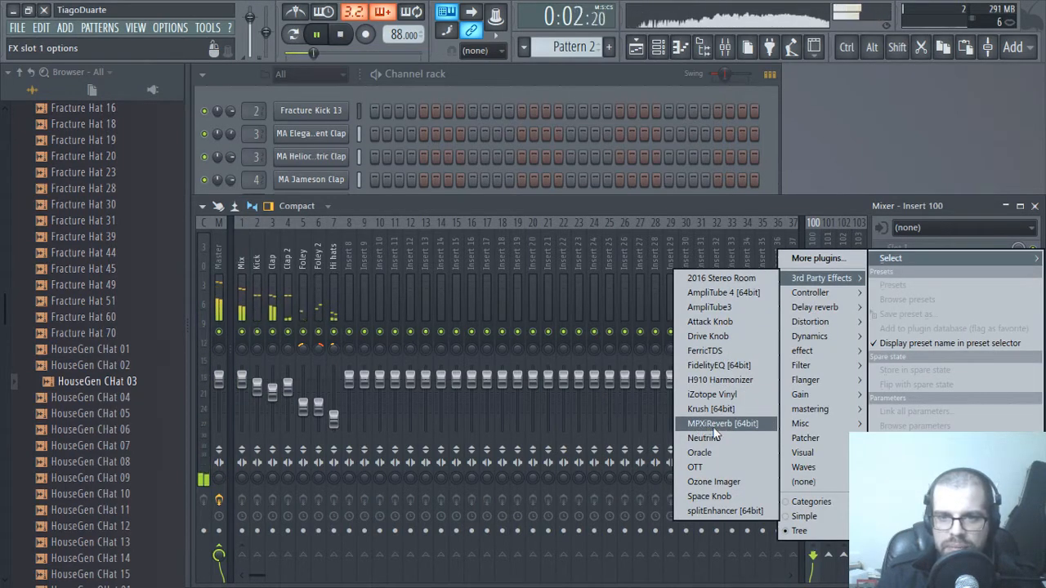
left_click(723, 424)
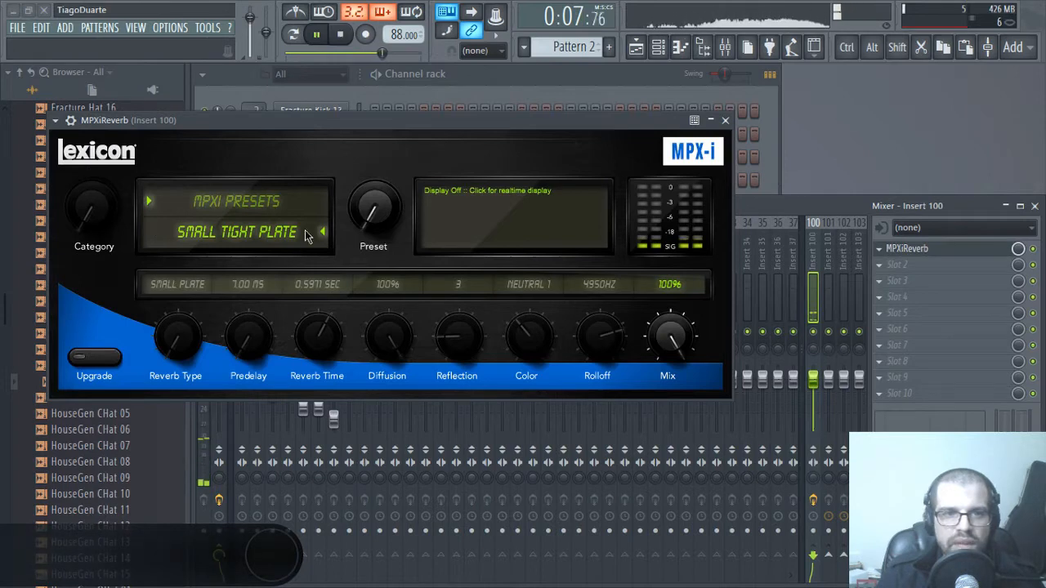
left_click(242, 232)
scroll(249, 319, "down", 5)
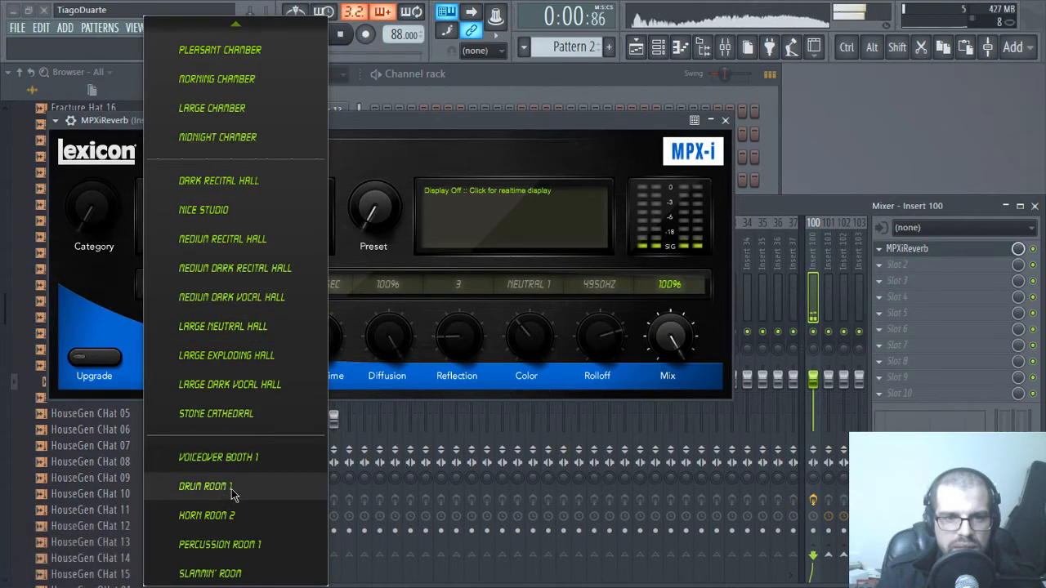
left_click(236, 517)
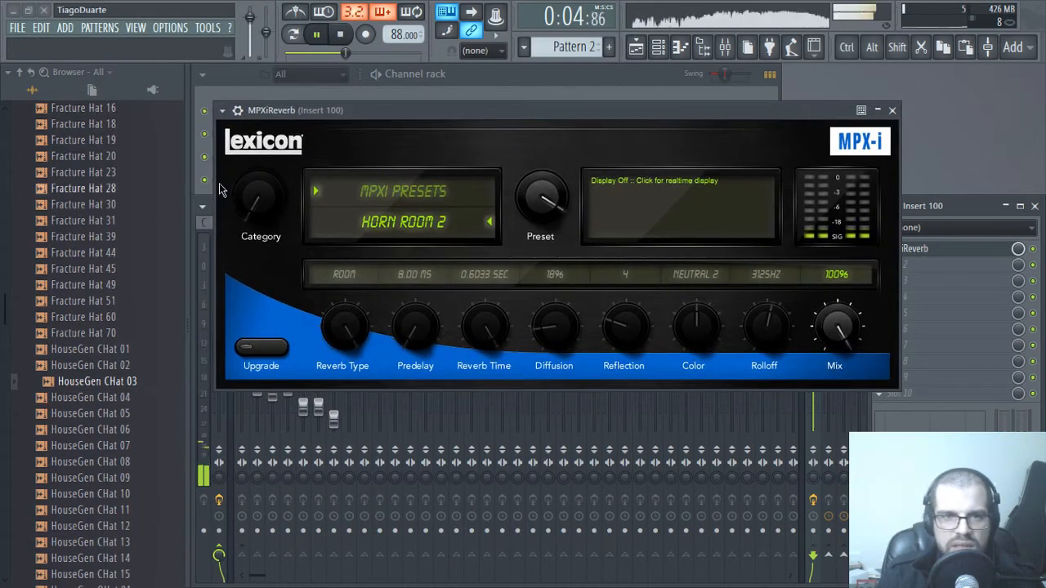
left_click_drag(707, 123, 921, 112)
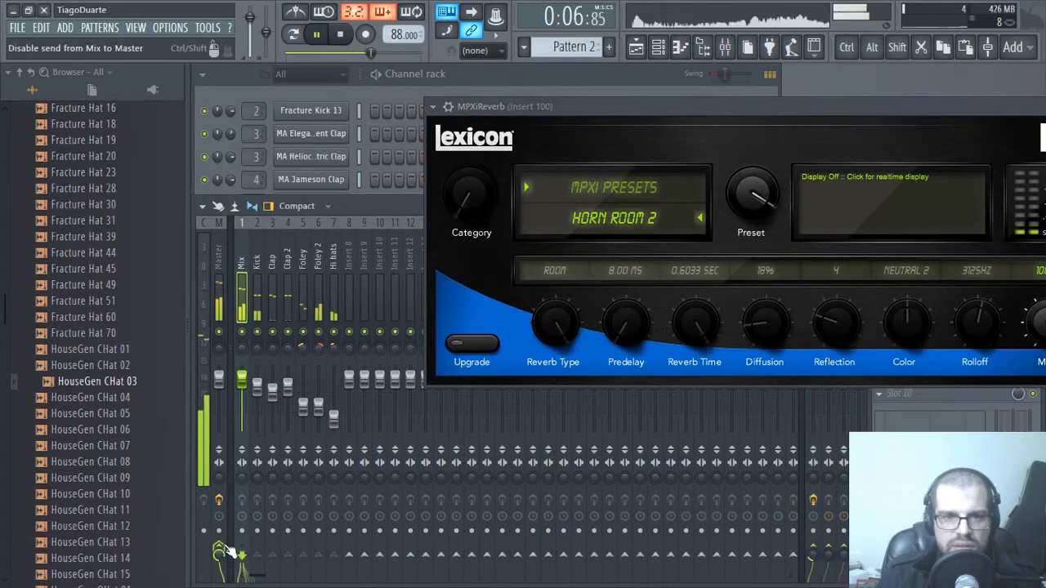
left_click_drag(712, 112, 323, 47)
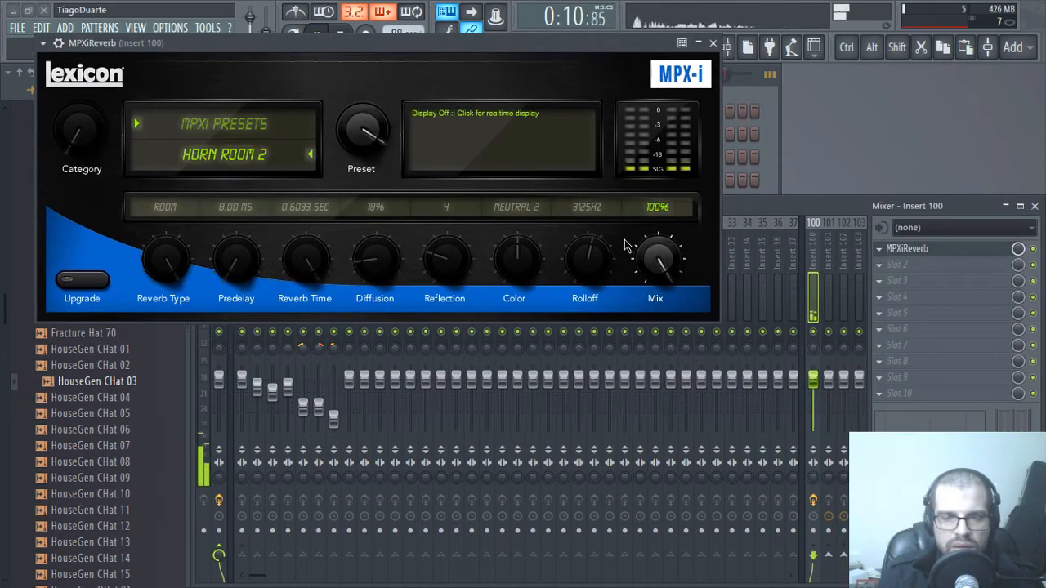
left_click_drag(643, 45, 875, 22)
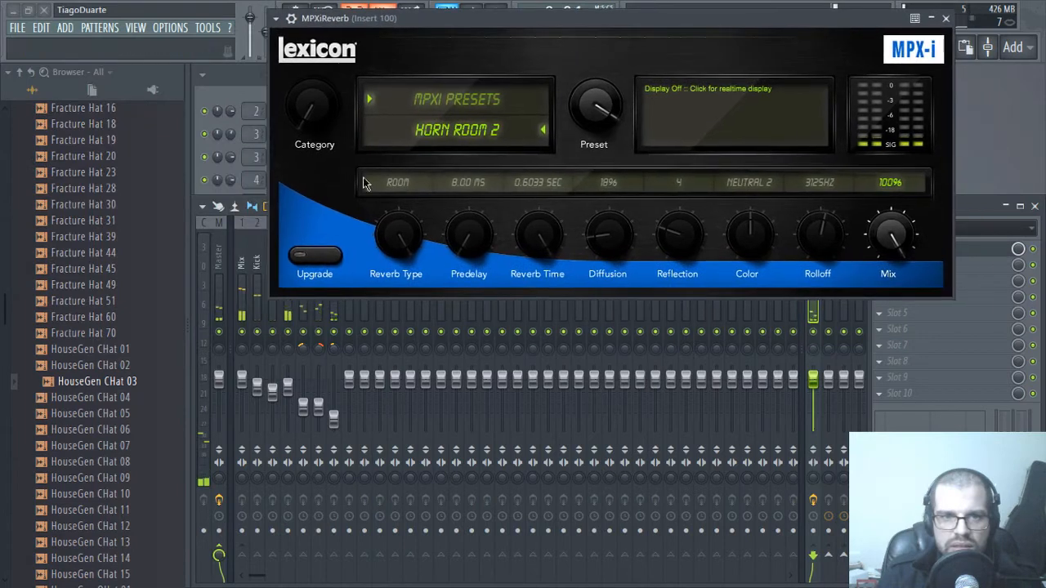
- Add FidelityEQ in slot 2 of Insert 100, turn on its high-pass band, and close the equalizer window
left_click_drag(768, 22, 521, 57)
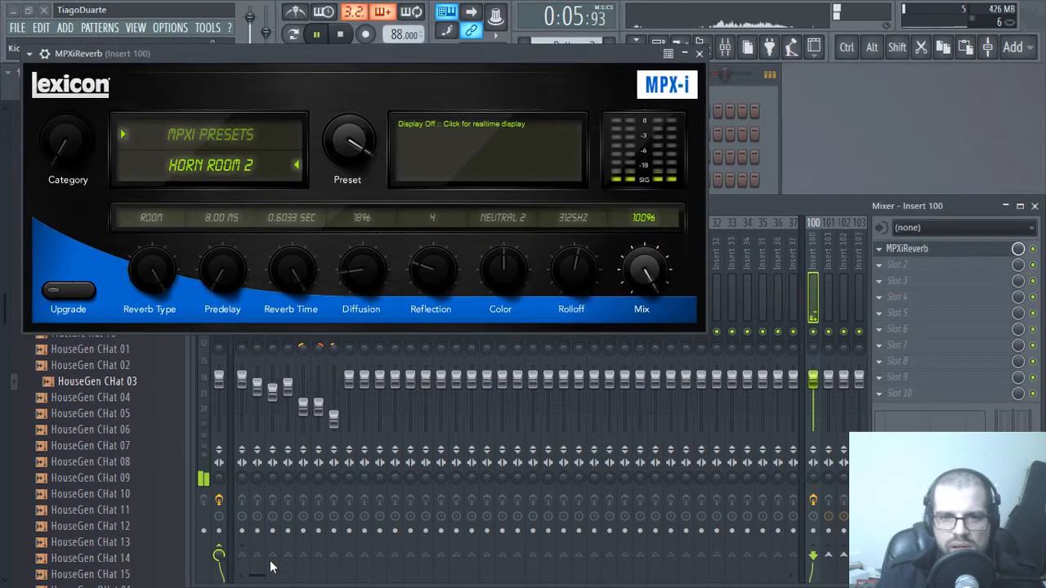
left_click(924, 272)
mouse_move(817, 275)
left_click(703, 231)
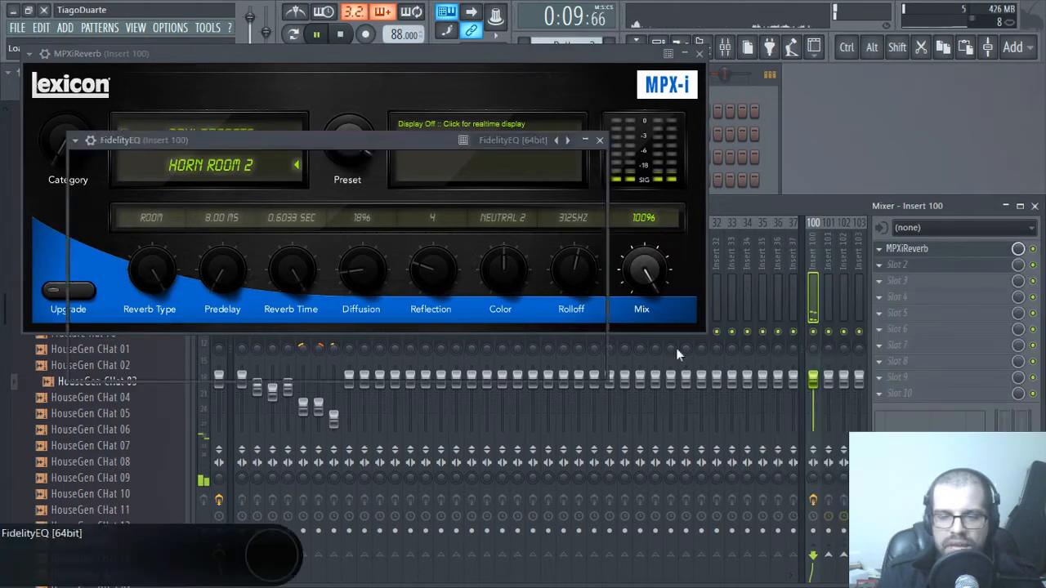
left_click_drag(347, 140, 535, 209)
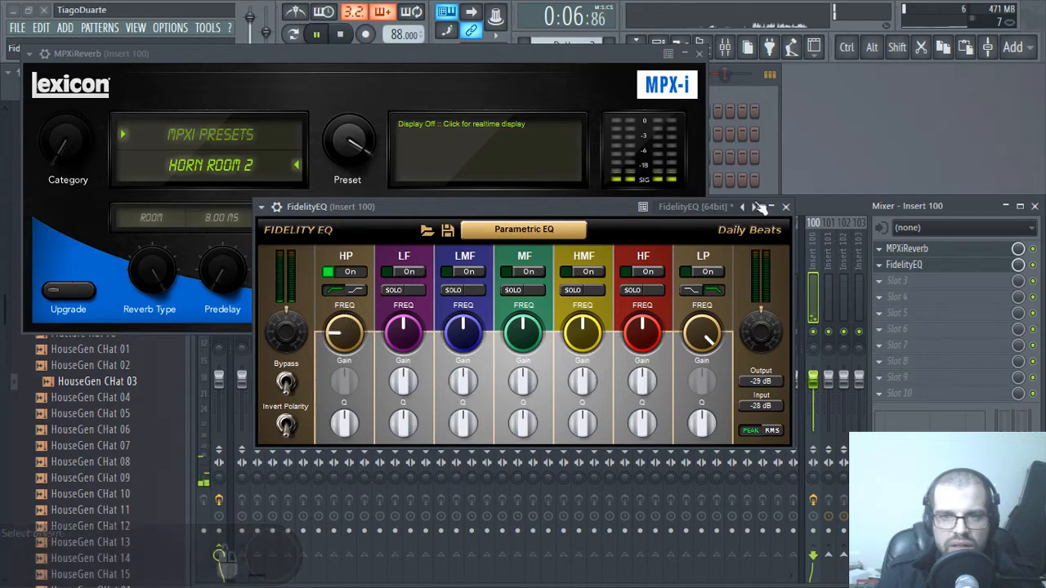
left_click(786, 207)
- Close the reverb window and name mixer track Insert 100 Aux rev
left_click_drag(384, 54, 630, 70)
left_click(244, 252)
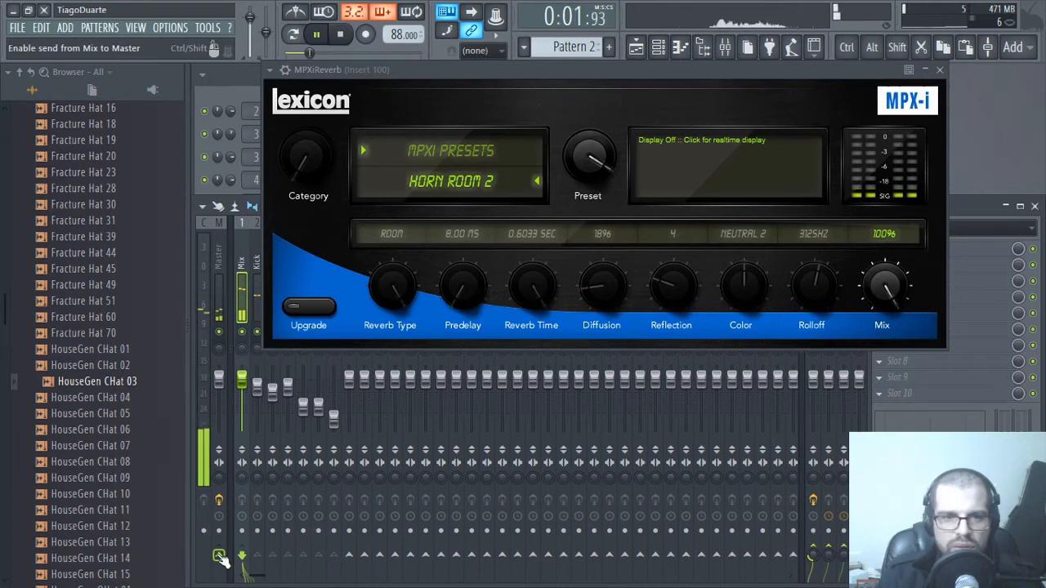
left_click(939, 70)
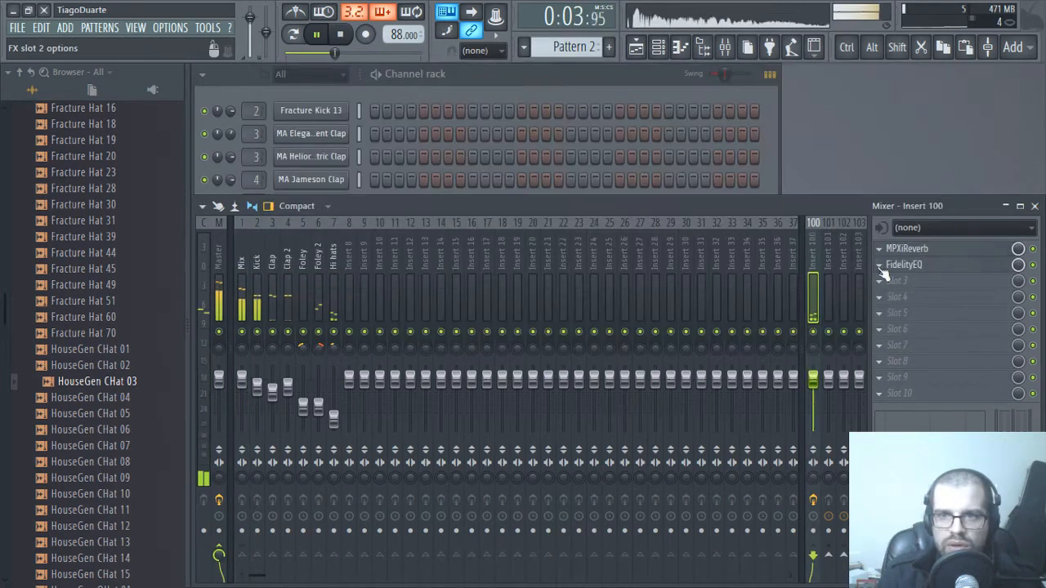
double_click(814, 247)
type("Au")
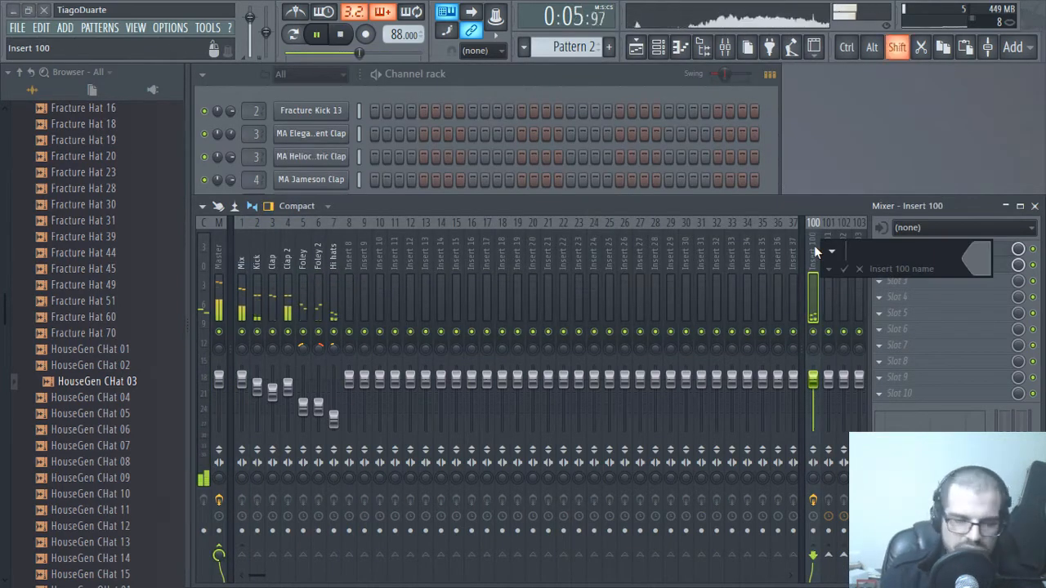
type("x rev")
key("Return")
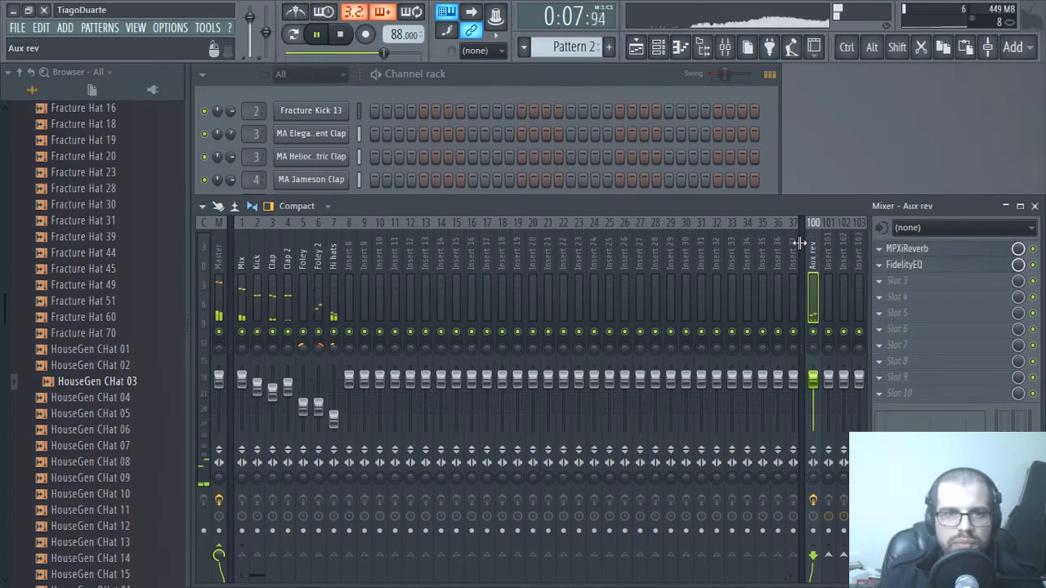
- Switch to Pattern 3, place it on playlist Track 3 and extend the clip across the four-bar loop
left_click(541, 95)
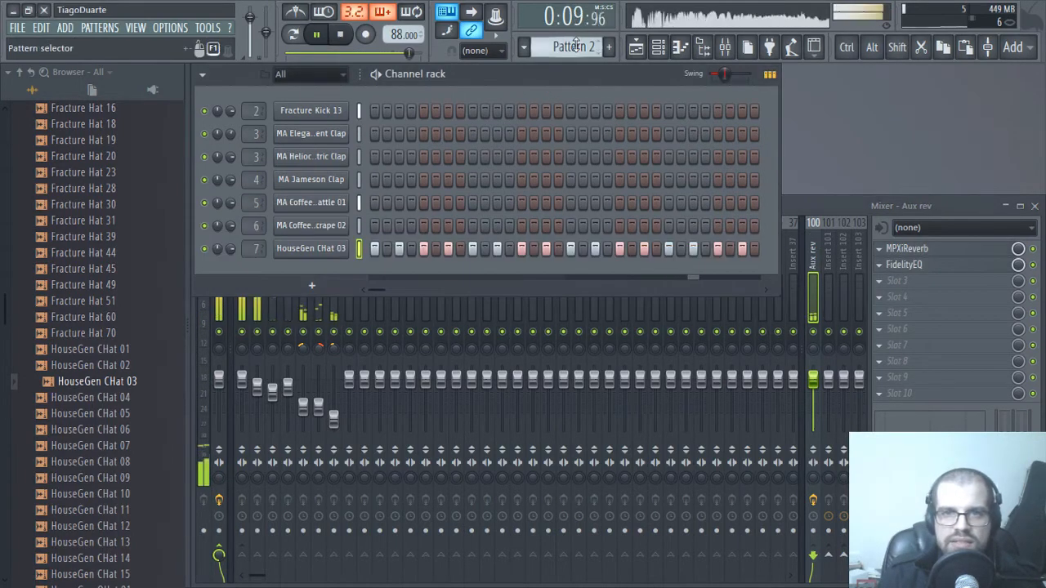
scroll(576, 43, "down", 1)
left_click(636, 47)
left_click(444, 224)
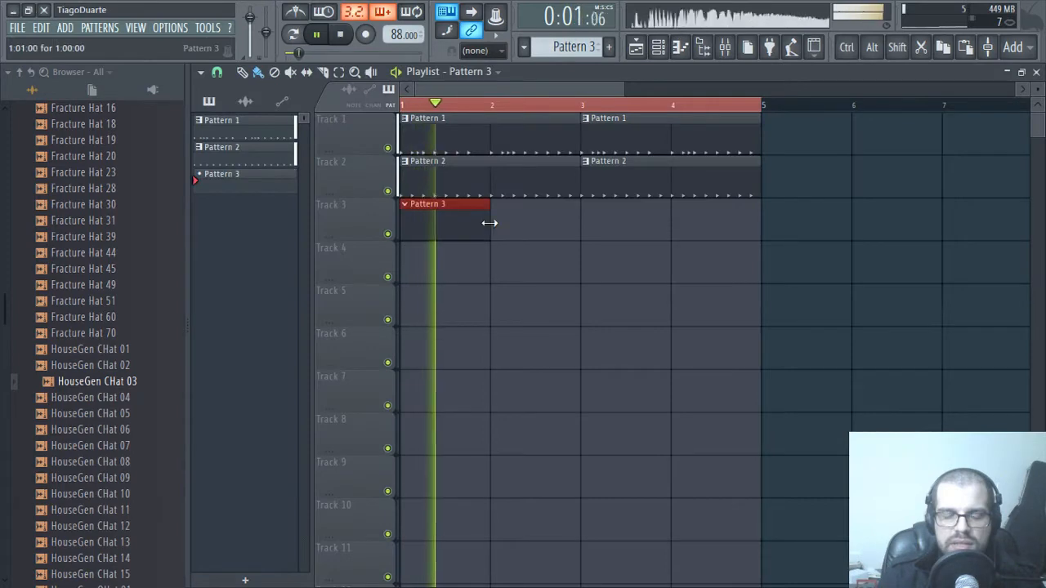
left_click_drag(488, 222, 746, 233)
left_click(1037, 72)
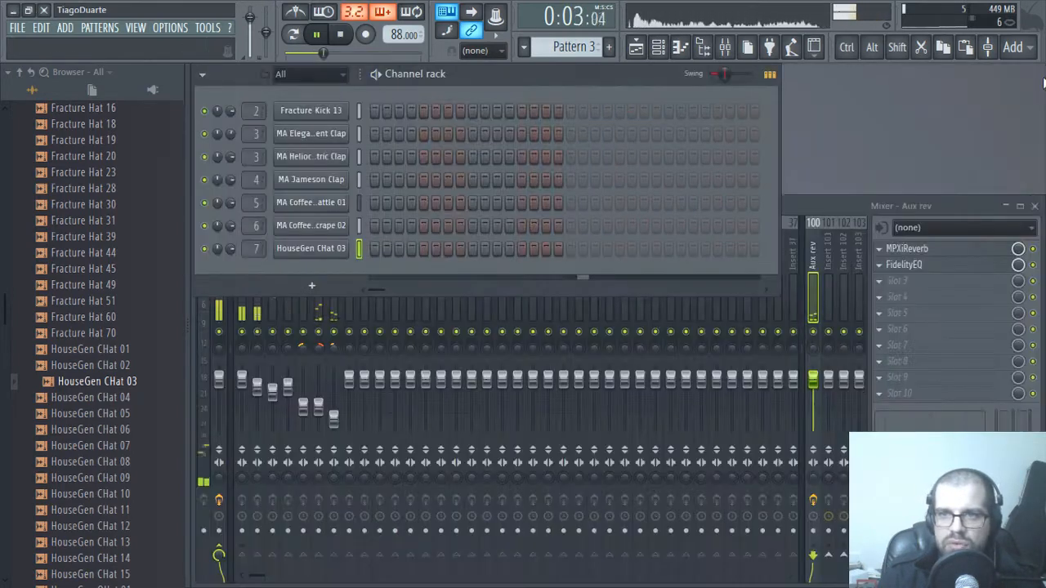
- Add a GMS synth channel and toggle the Detached option of its plugin window
left_click(312, 285)
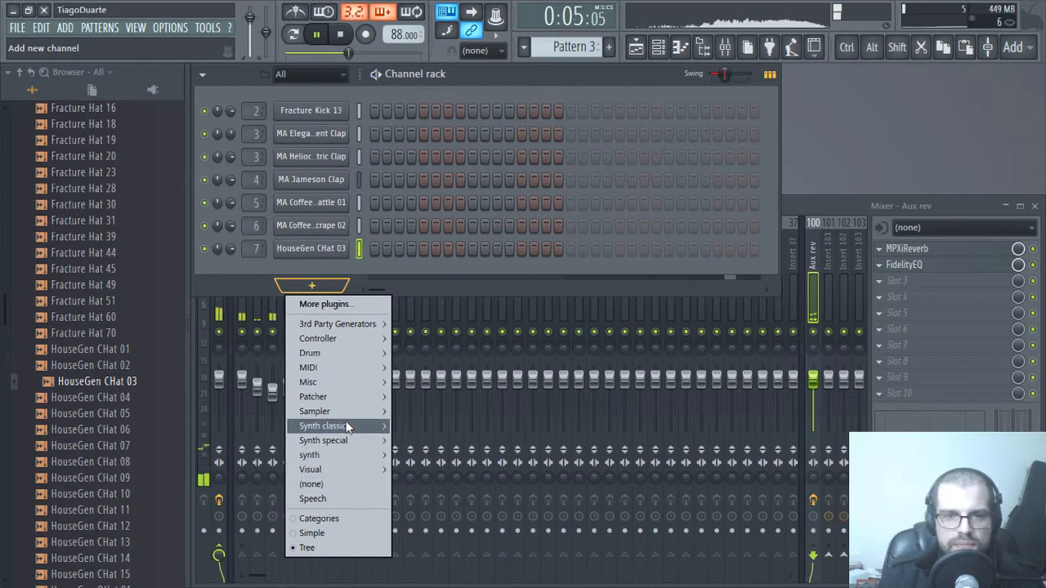
mouse_move(347, 425)
left_click(433, 420)
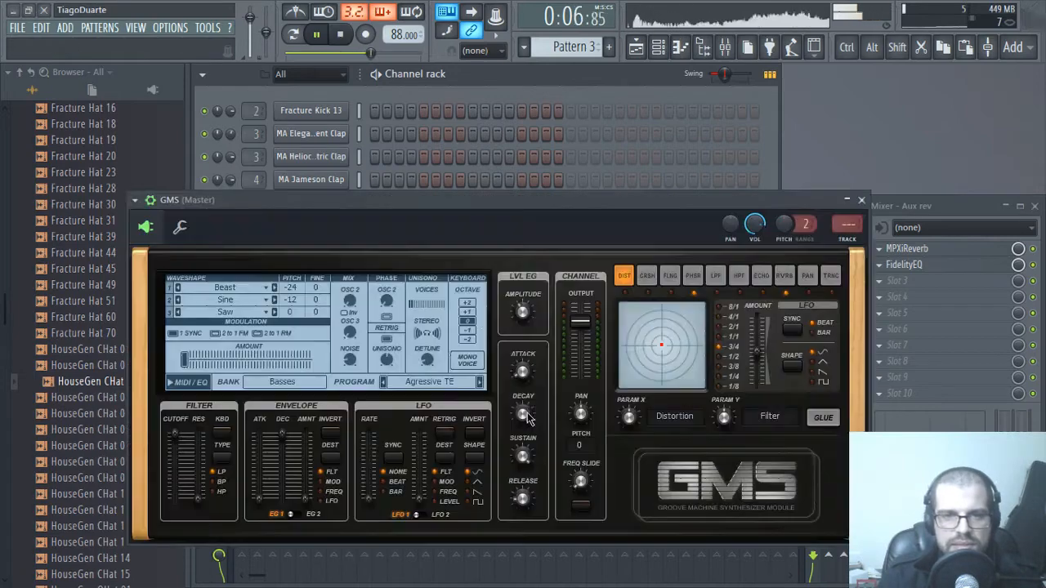
left_click_drag(400, 197, 409, 132)
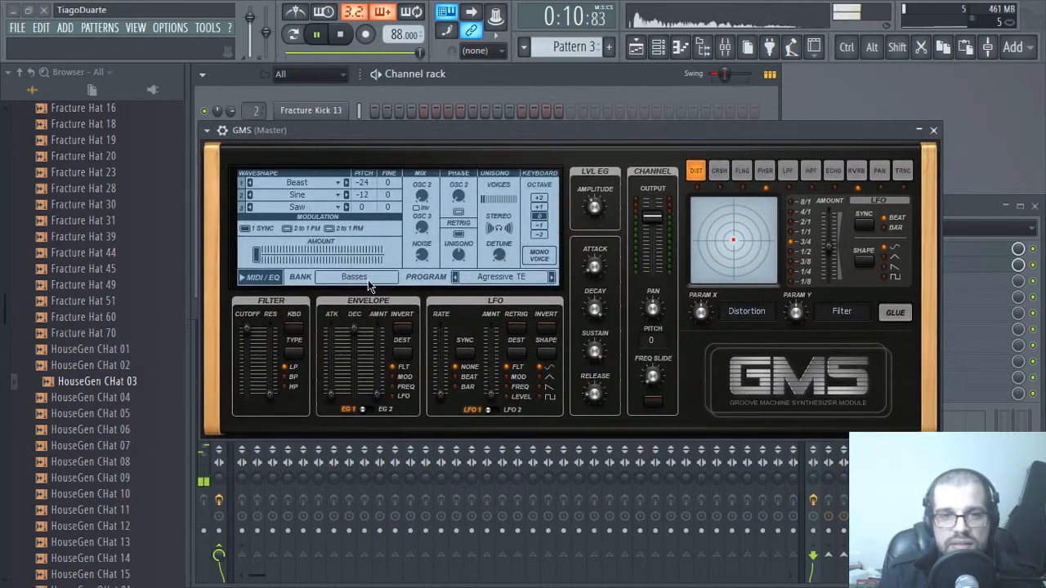
left_click(206, 131)
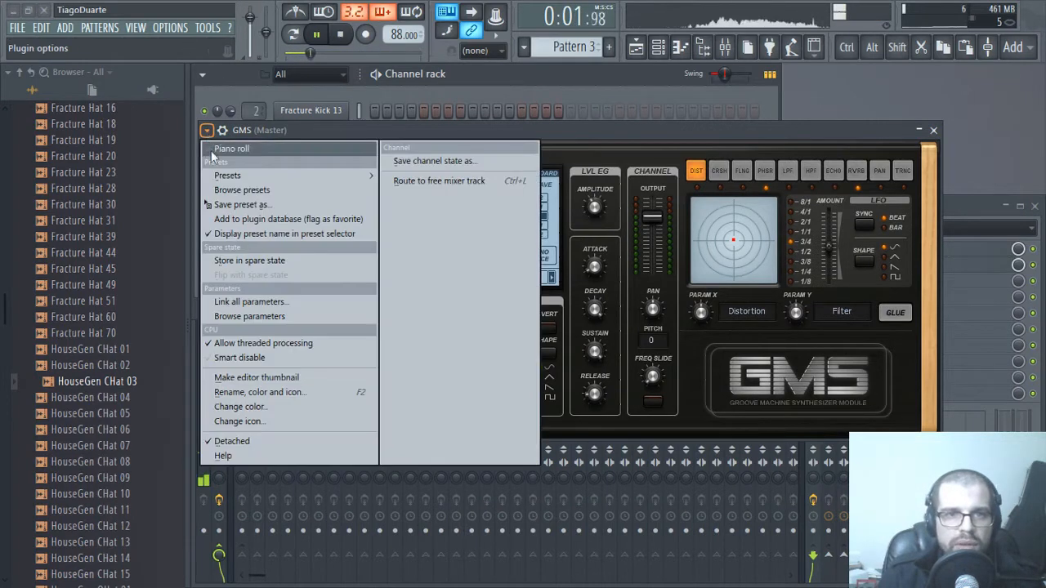
left_click(233, 444)
left_click_drag(417, 130, 500, 165)
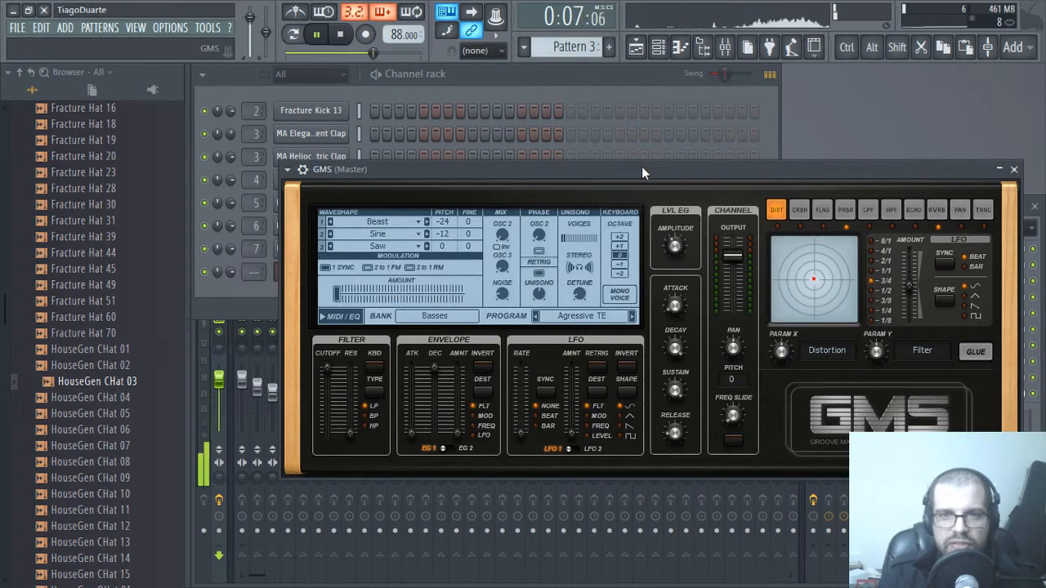
- Audition the GMS presets in the Basses bank, choose Analog Bass 1 TE, and close the synth window
key("q")
key("q")
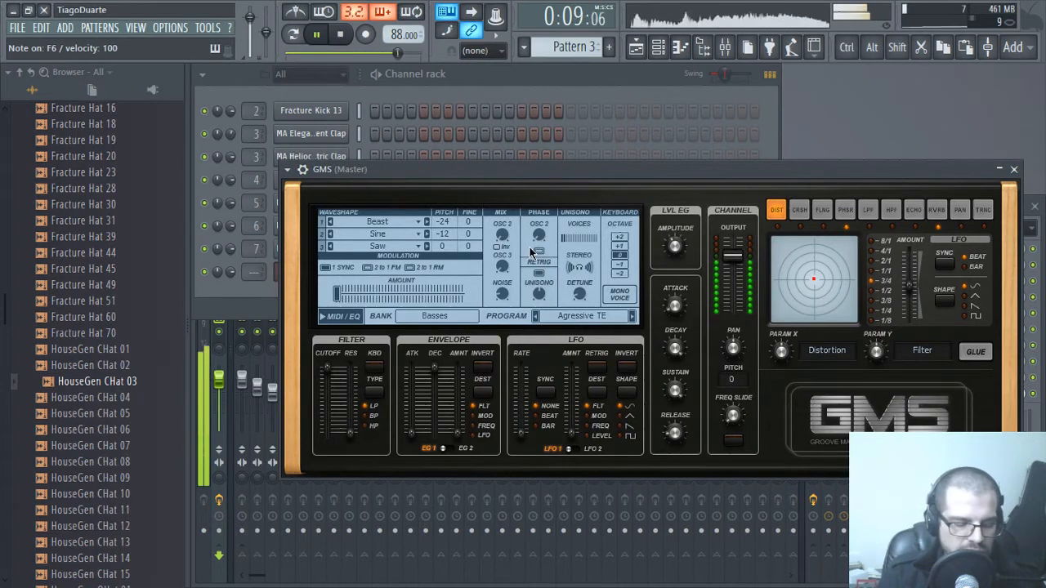
left_click(633, 317)
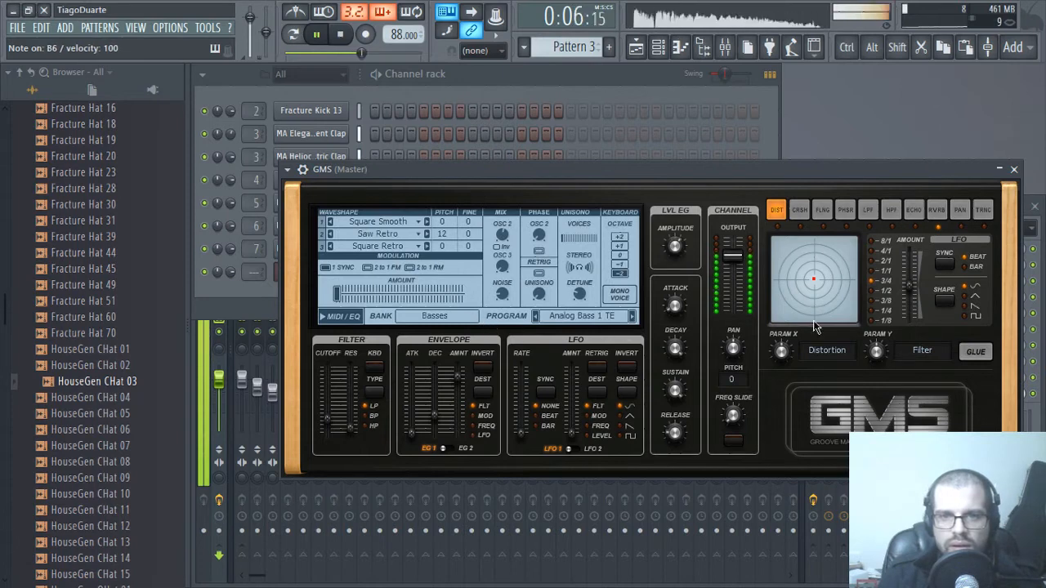
left_click(1014, 169)
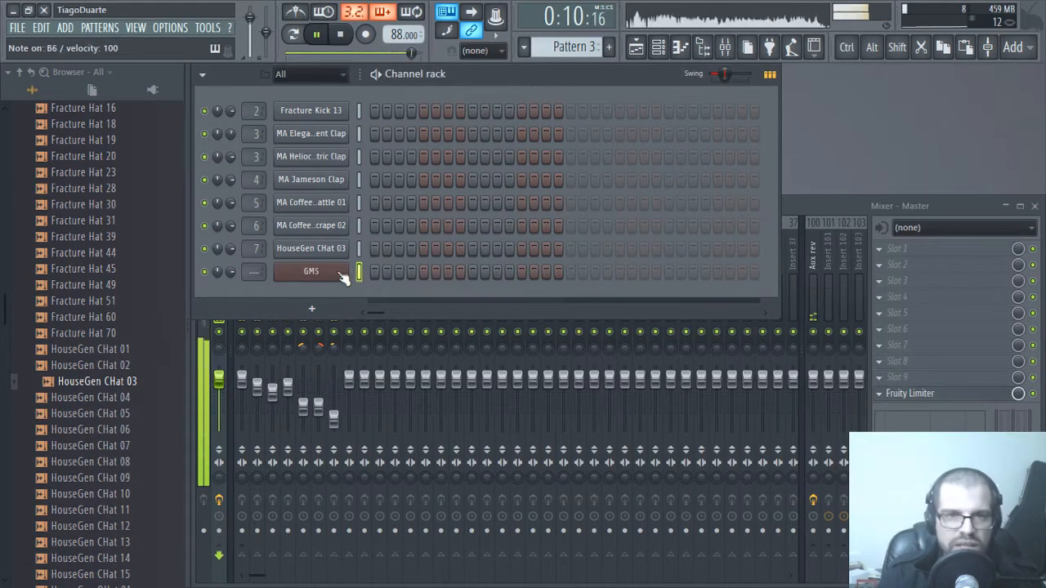
- Assign the GMS channel to its own mixer track and open its piano roll
scroll(251, 270, "up", 8)
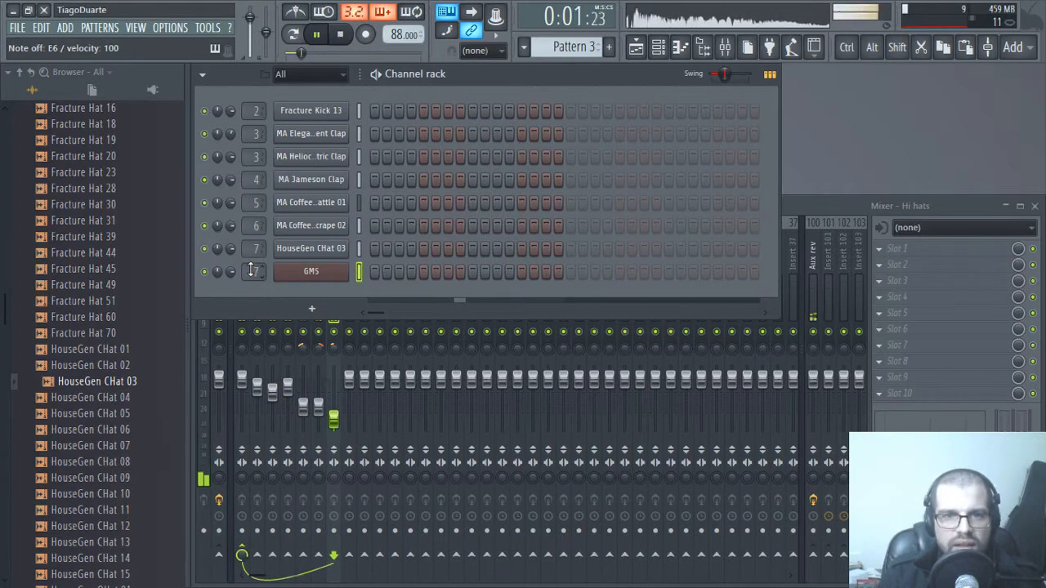
right_click(330, 277)
left_click(364, 272)
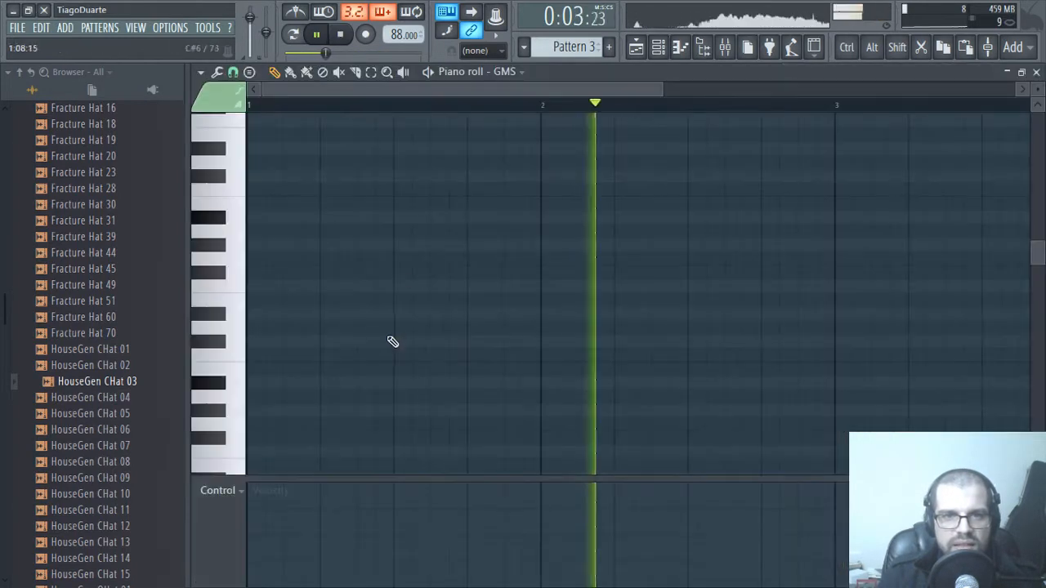
- Draw an E6 note at the start of bar 1 and set the scale highlighting to root E
left_click(269, 301)
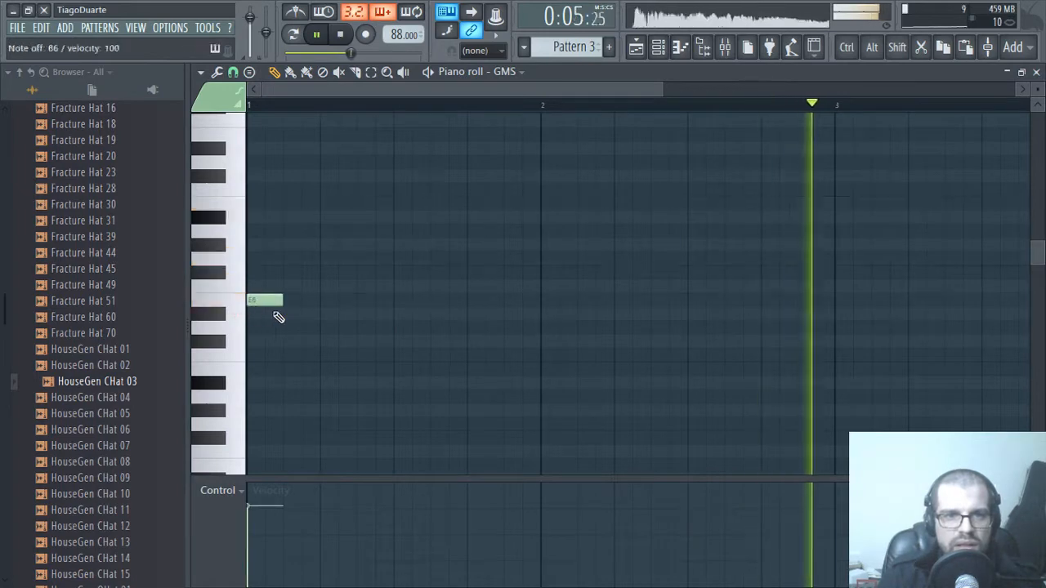
left_click(199, 74)
mouse_move(237, 164)
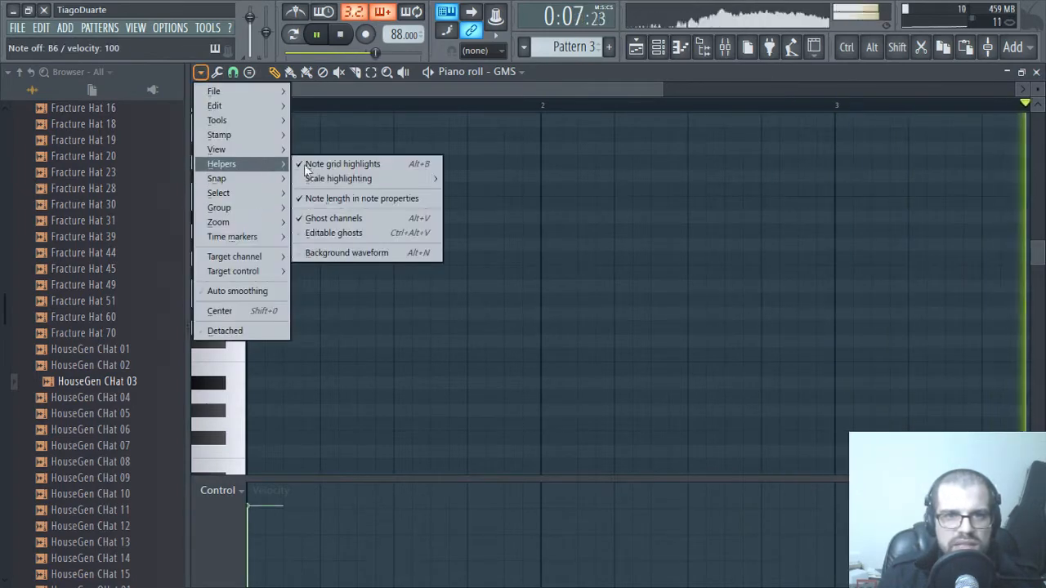
mouse_move(325, 179)
left_click(475, 254)
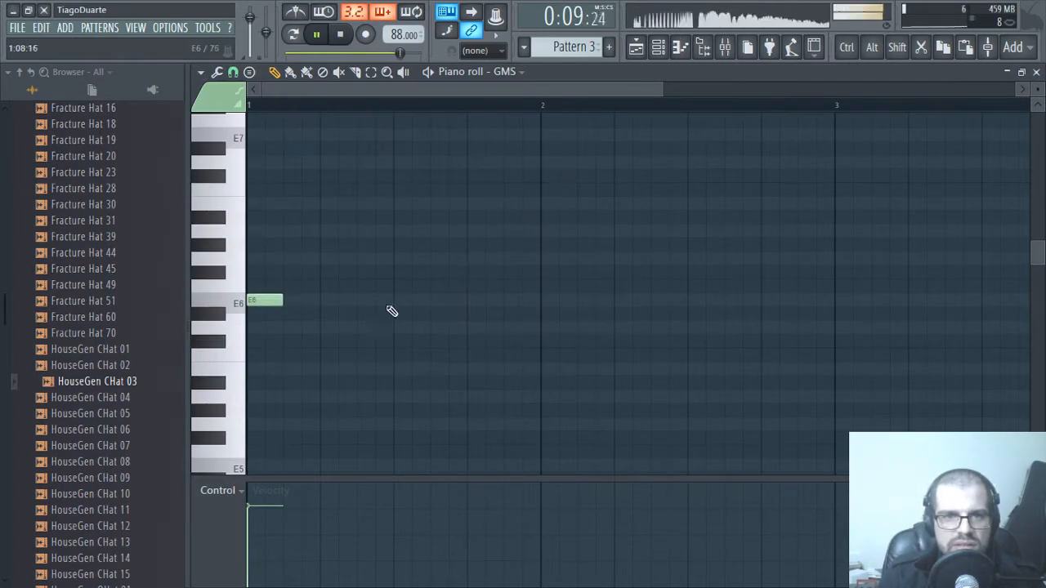
- Complete an E6-G6-B6 chord at the start of bar 1 and copy it to steps 4 and 7, using A6 for the third chord's middle note
left_click(272, 203)
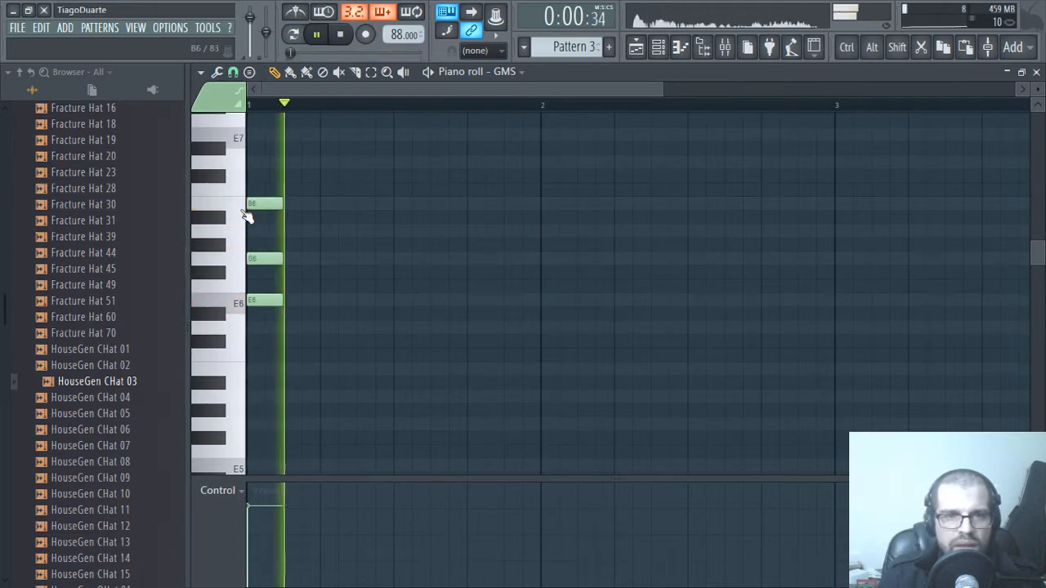
key("space")
left_click_drag(306, 194, 248, 356)
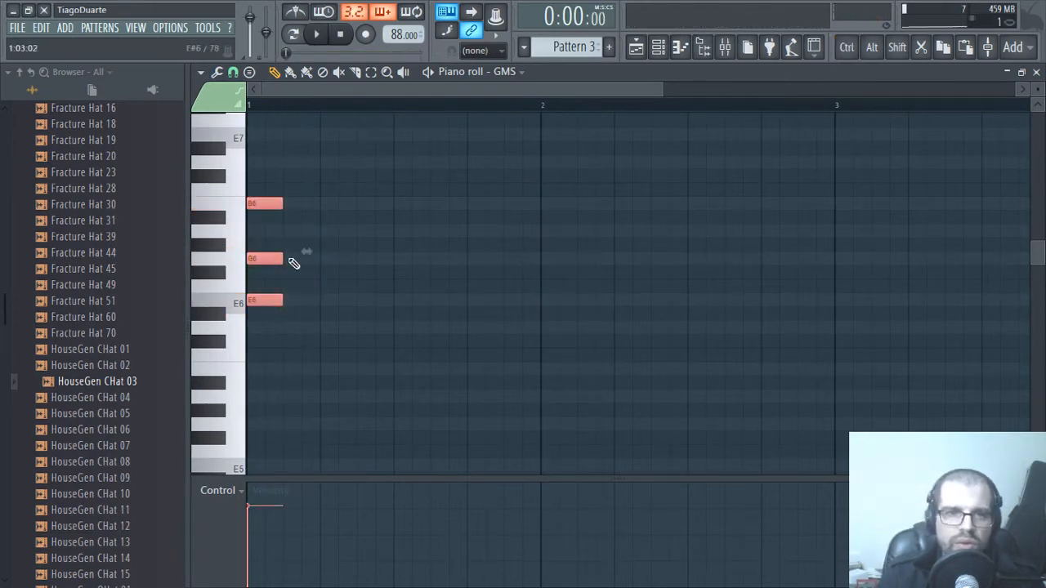
left_click_drag(258, 260, 381, 223)
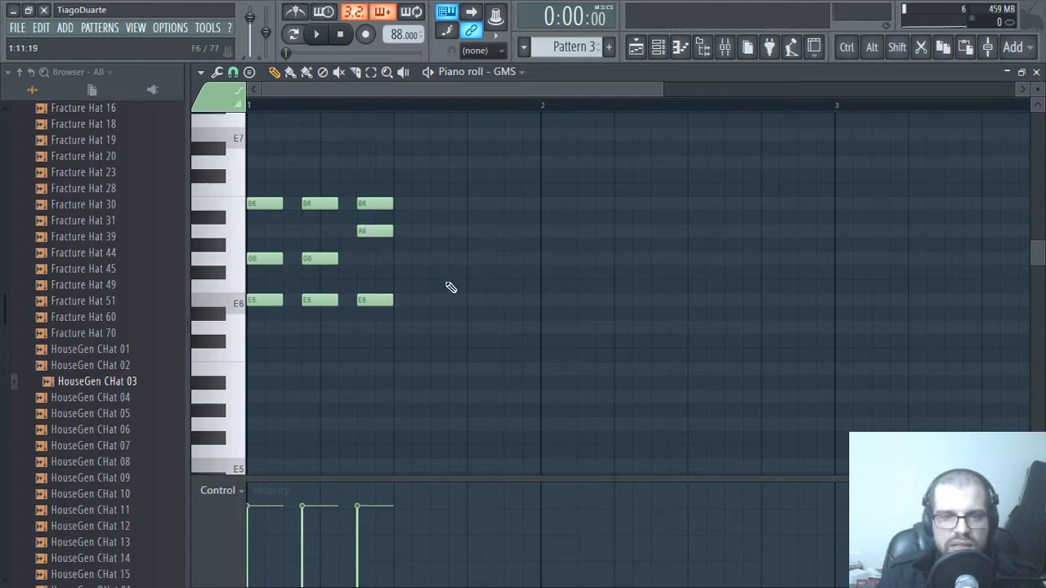
- Play back the three-chord phrase and audition the middle notes of its chords
key("space")
key("space")
left_click(366, 232)
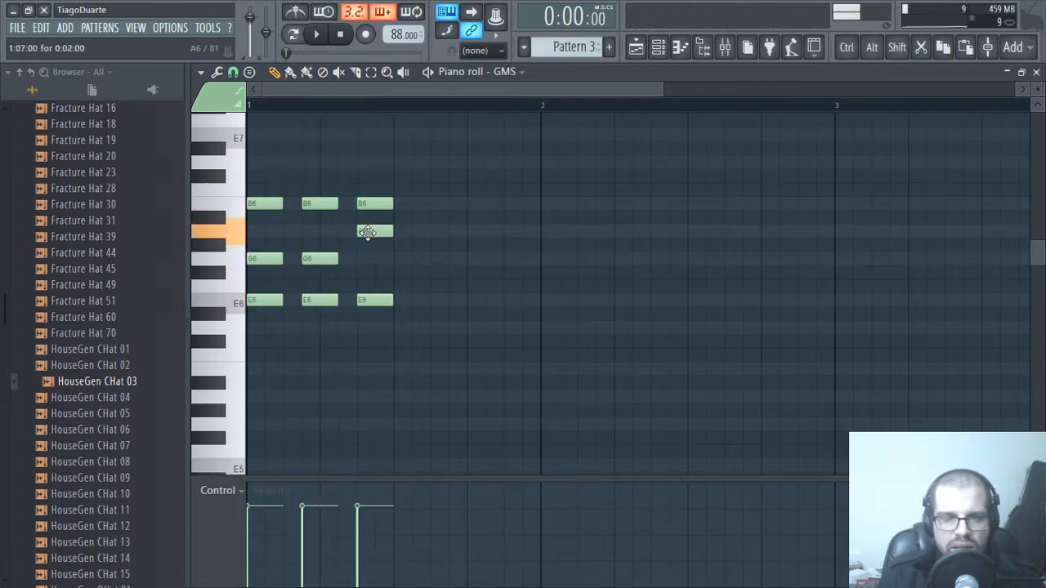
left_click_drag(384, 266, 373, 257)
left_click_drag(276, 236, 276, 236)
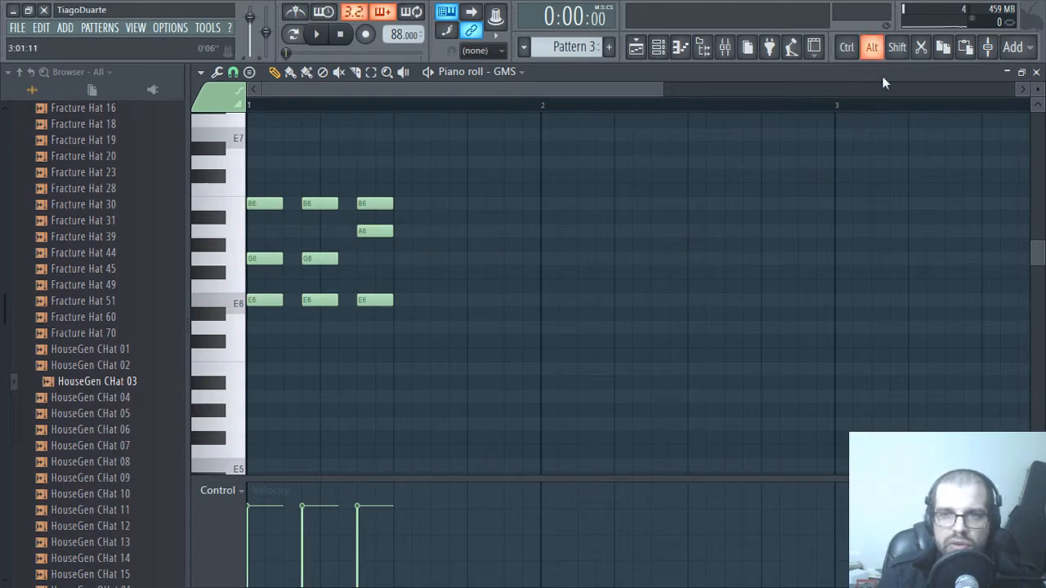
mouse_move(380, 266)
left_mouse_down()
mouse_move(369, 259)
mouse_move(381, 266)
left_mouse_up()
left_click(329, 235)
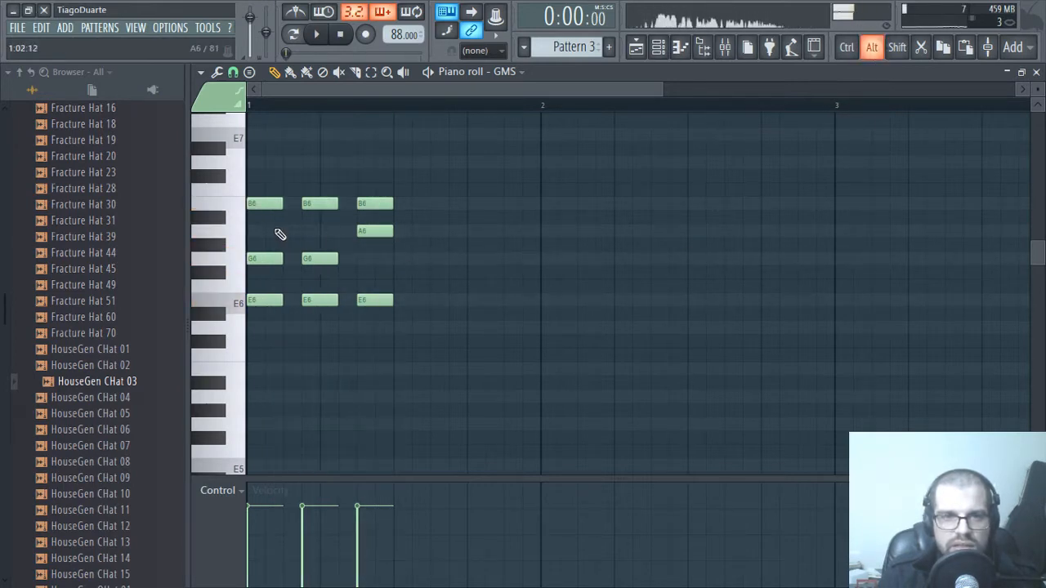
left_click_drag(278, 235, 383, 229)
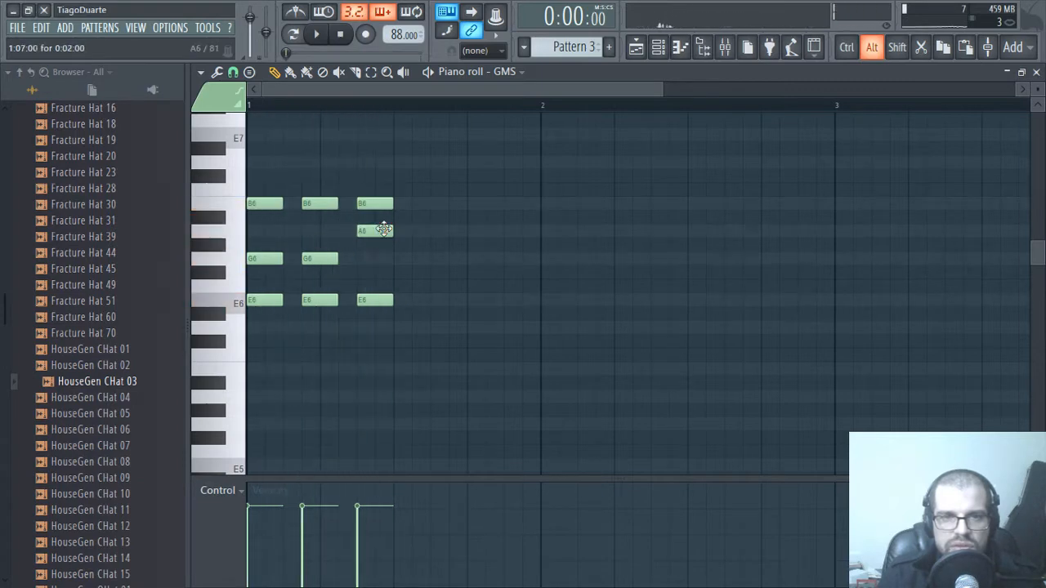
left_click(369, 277)
left_click_drag(384, 279, 373, 270)
left_click(318, 286)
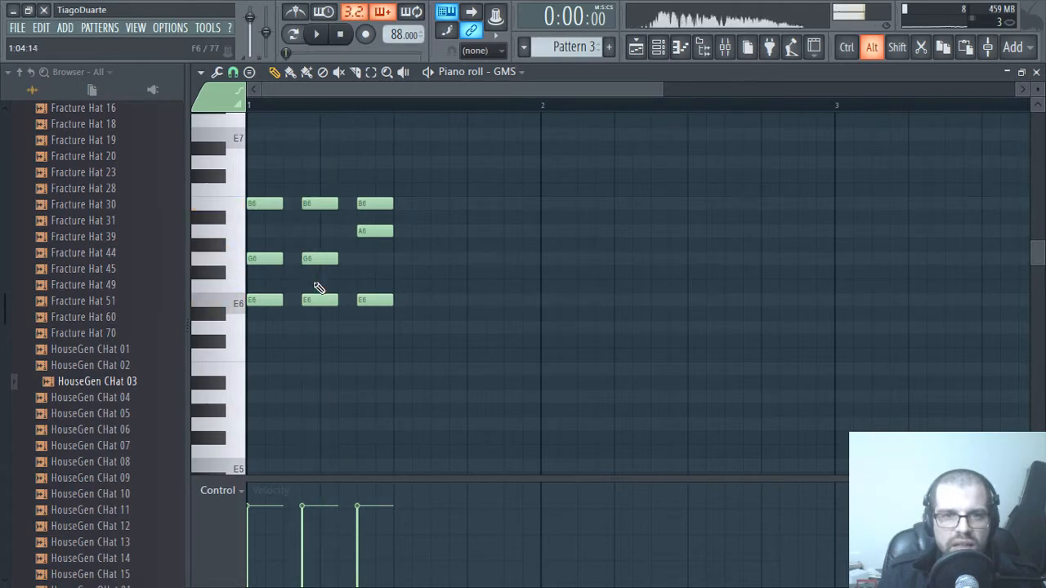
left_click(380, 282)
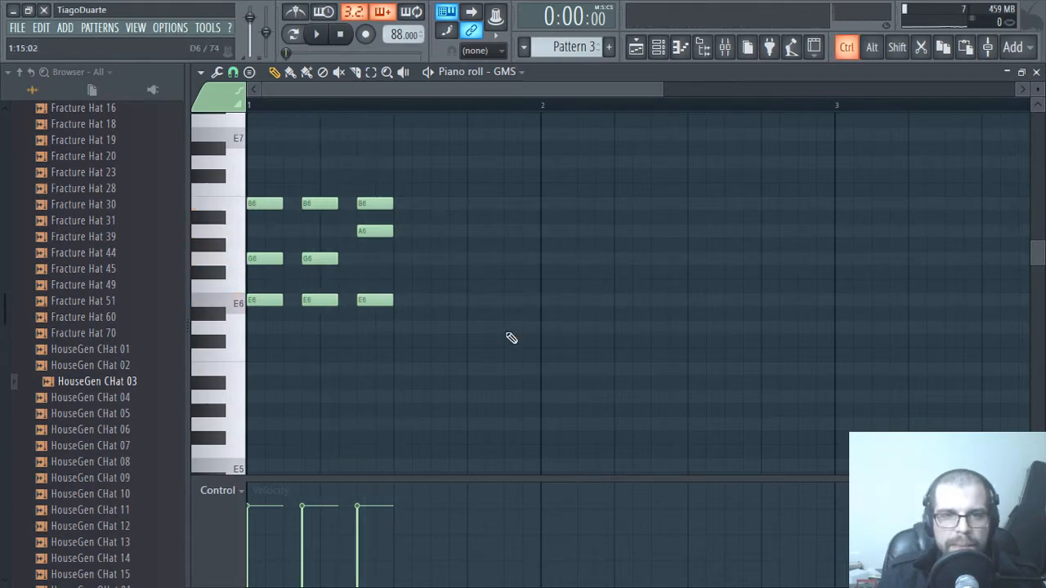
- Duplicate the three-chord phrase from bar 1 into bars 2 and 3
left_click_drag(478, 350, 170, 171)
key("ctrl+b")
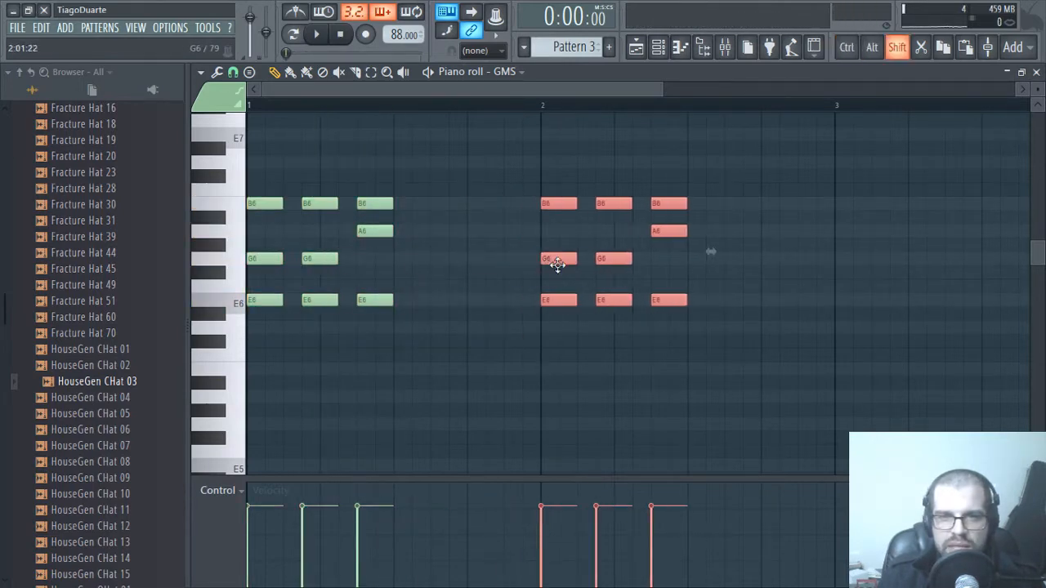
scroll(556, 264, "down", 5)
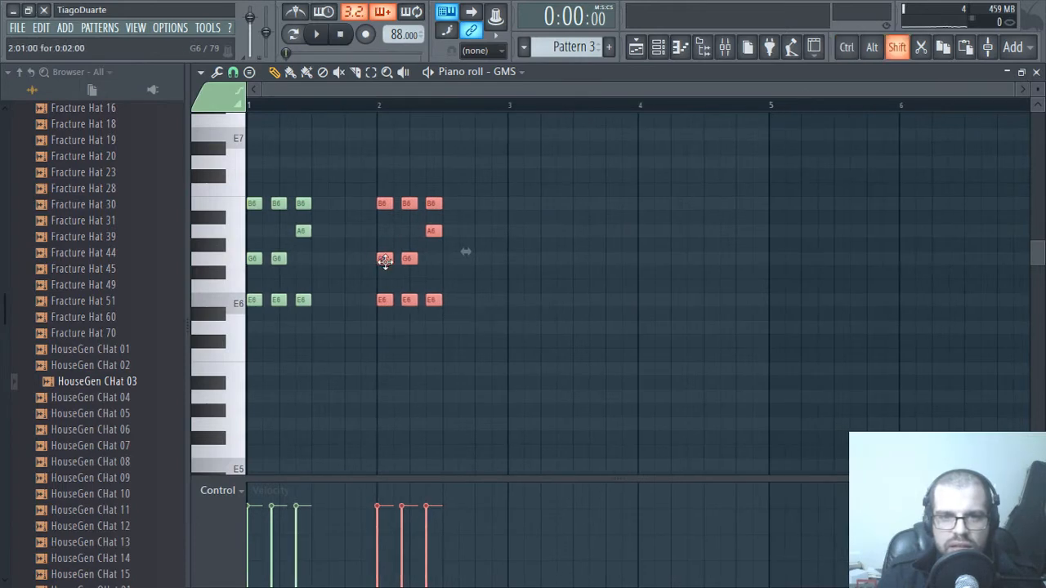
left_click_drag(385, 260, 513, 268)
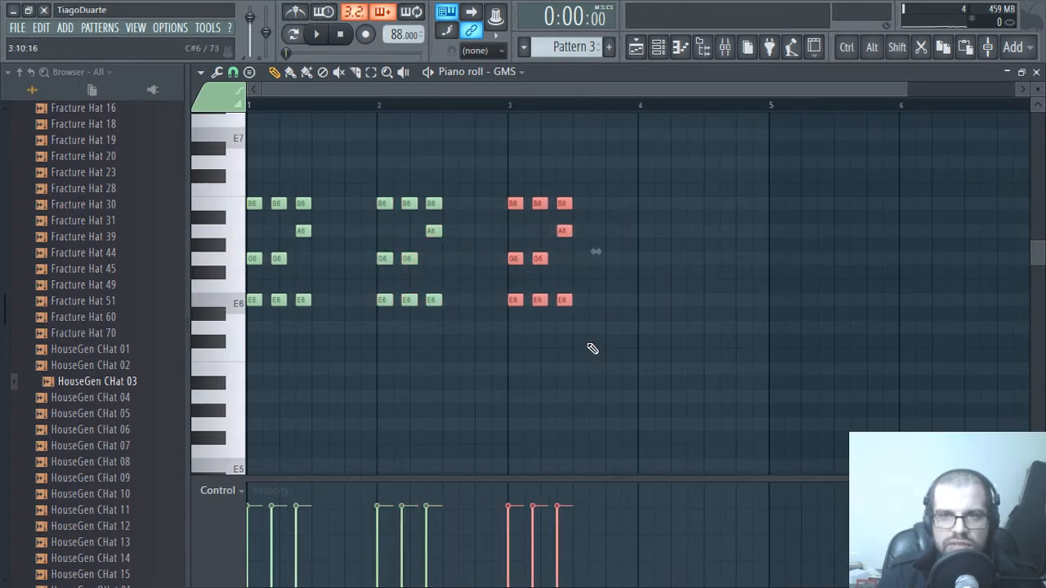
left_click(596, 350, "ctrl")
- Add an F#6 pickup note at step 15 of bar 1 and play back the phrase
scroll(616, 360, "up", 1)
scroll(422, 375, "down", 2)
scroll(490, 362, "up", 1)
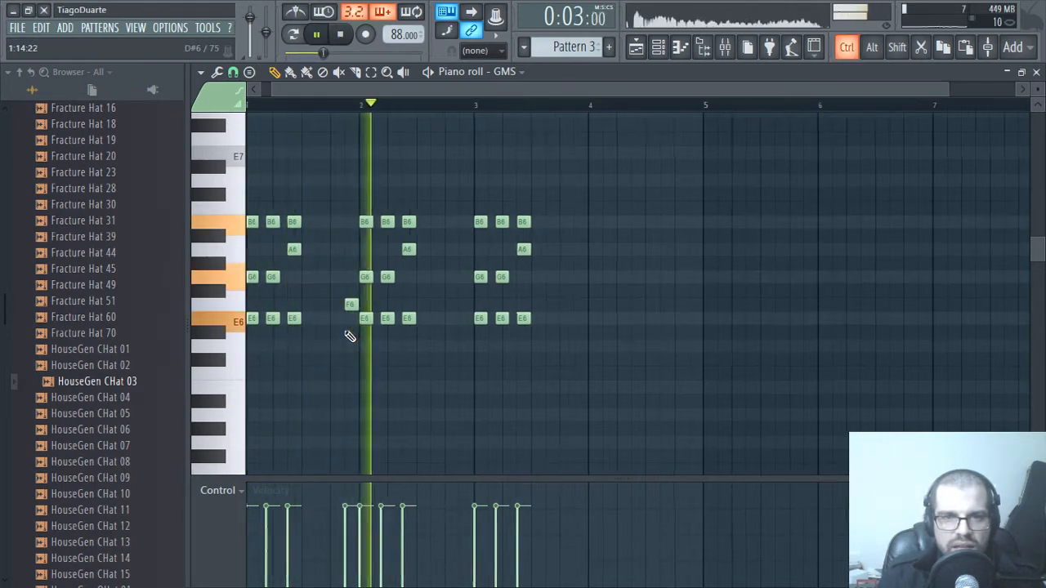
scroll(348, 338, "up", 3)
key("space")
scroll(379, 304, "down", 4)
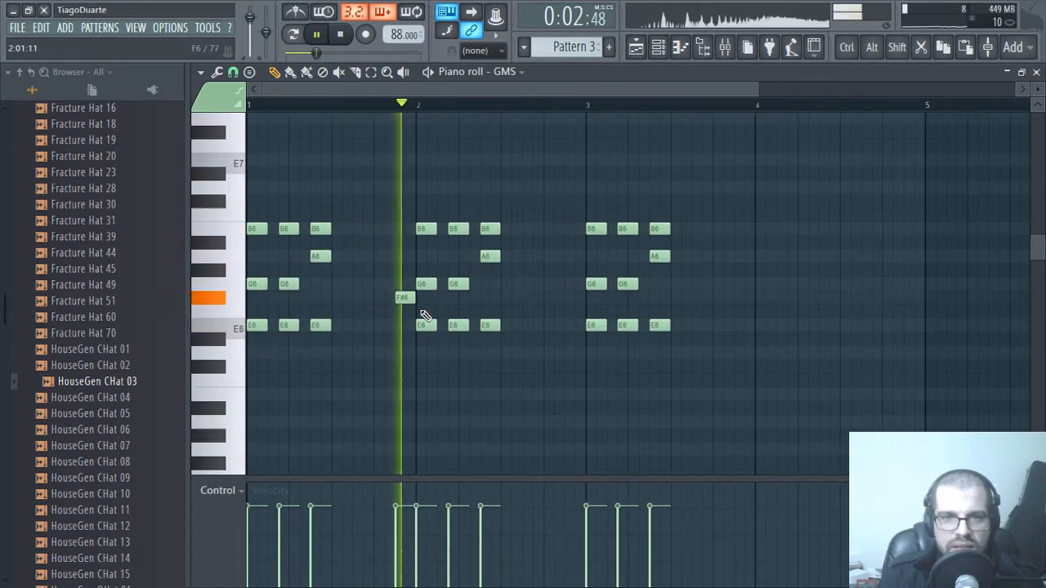
key("space")
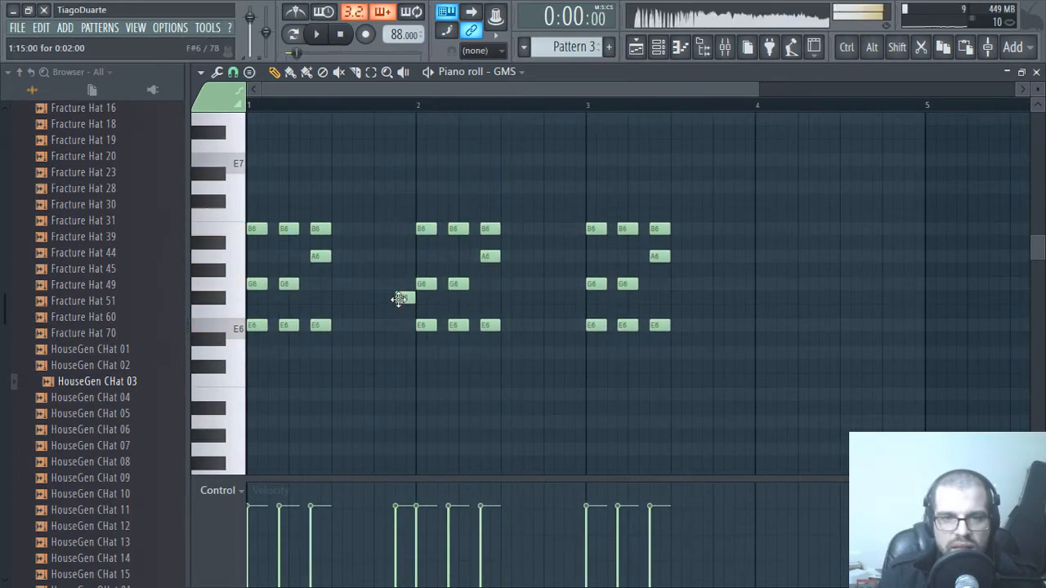
- Play back the phrase and add an F#6 pickup note at step 15 of bar 2
key("space")
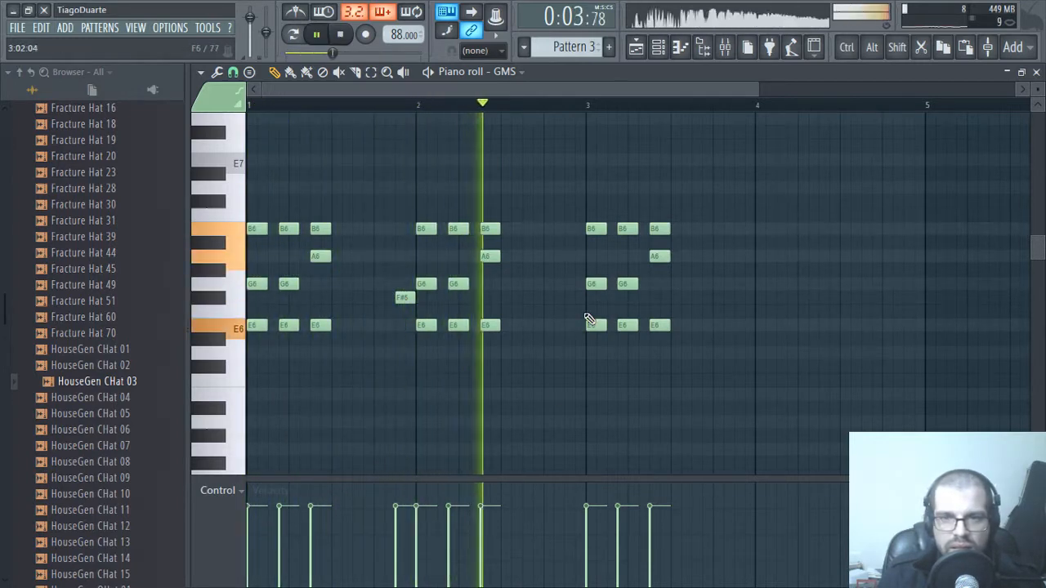
left_click(570, 312)
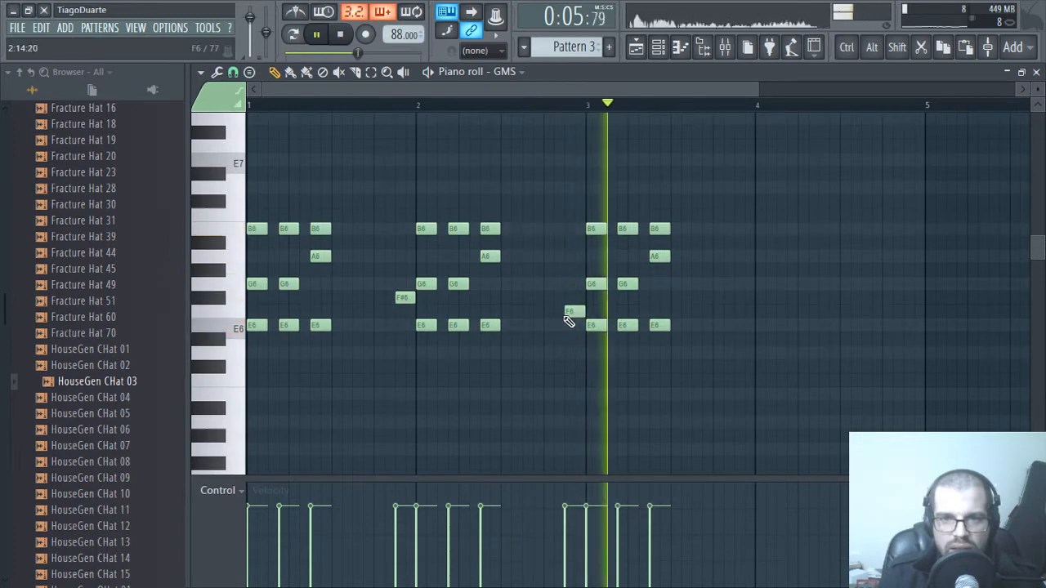
left_click_drag(572, 312, 574, 299)
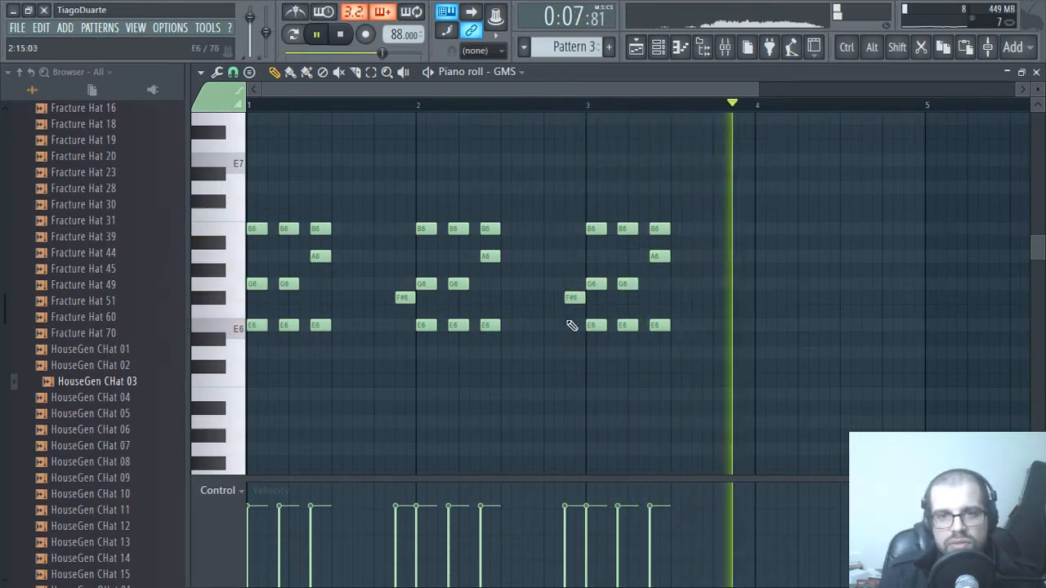
scroll(330, 194, "down", 2)
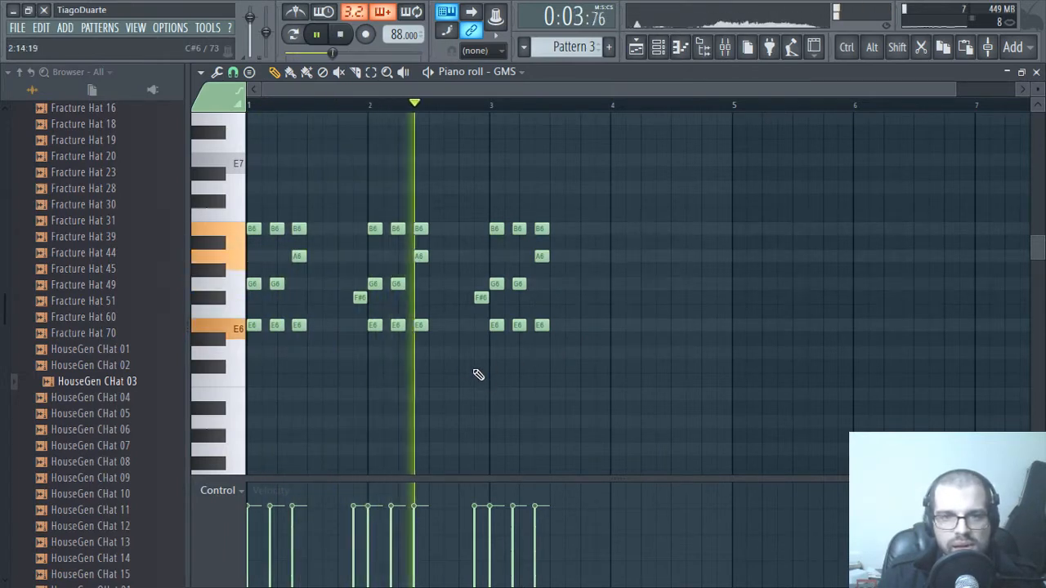
scroll(564, 335, "right", 2)
left_click_drag(465, 215, 364, 397)
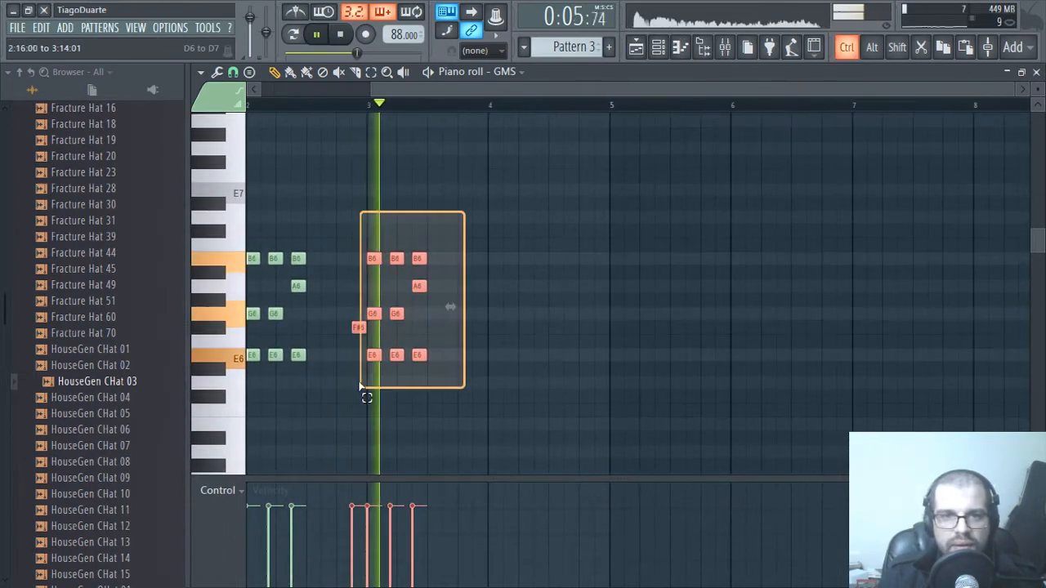
left_click(373, 337)
left_click_drag(371, 335, 602, 344)
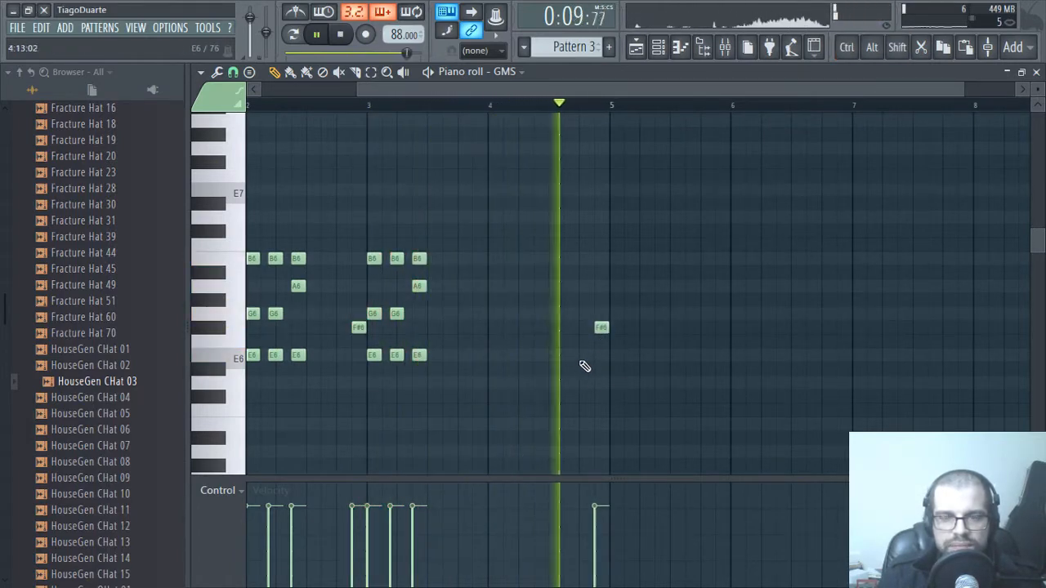
right_click(602, 328)
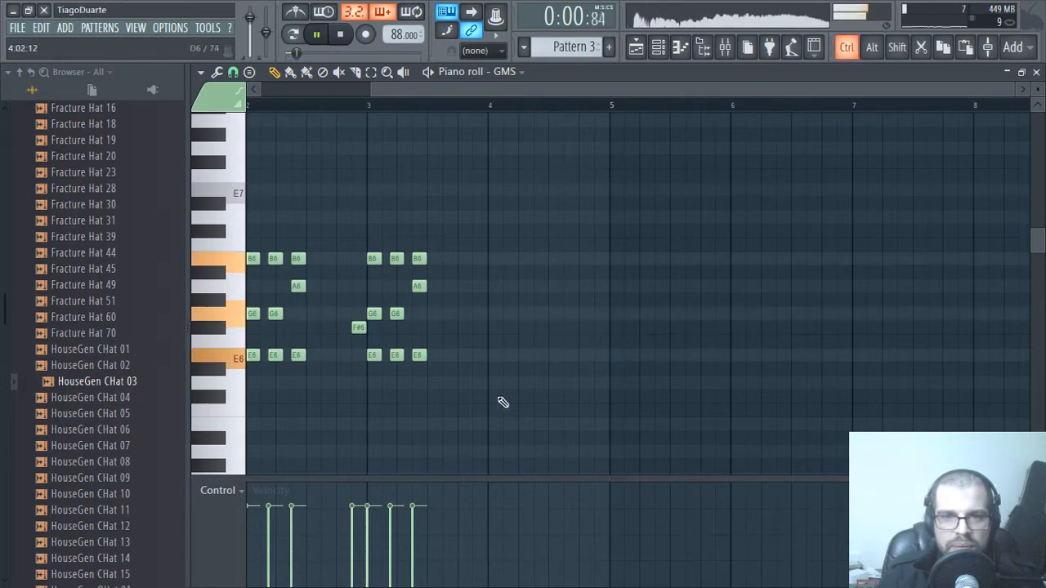
- Copy bar 3's three chords into bar 4 and add an F#6 pickup note at step 15 of bar 3
left_click_drag(470, 402, 367, 240)
left_click_drag(373, 314, 495, 311)
right_click(358, 327)
left_click(358, 328)
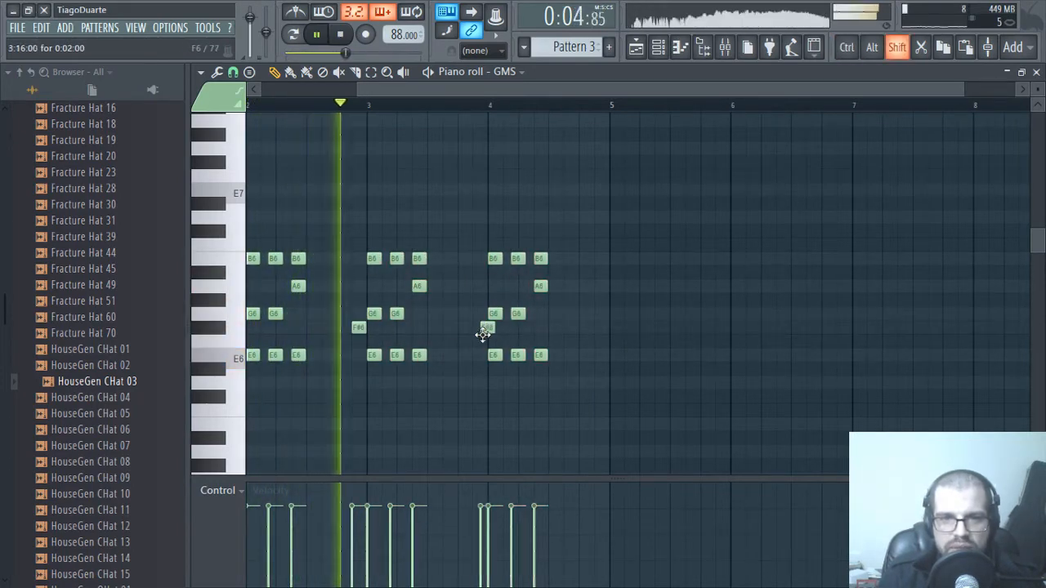
left_click(483, 327)
- Transpose bar 4's chords up three semitones, then set the first two chords' middle notes to B6 and the third's to A6
left_click_drag(595, 389, 493, 228)
key("space")
left_click_drag(493, 354, 494, 305)
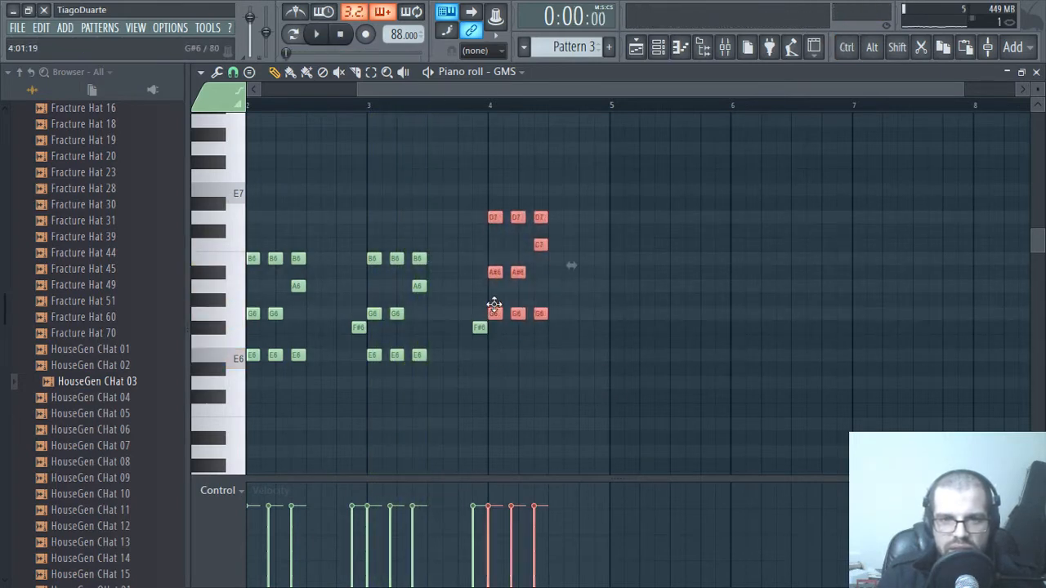
left_click_drag(538, 267, 512, 279)
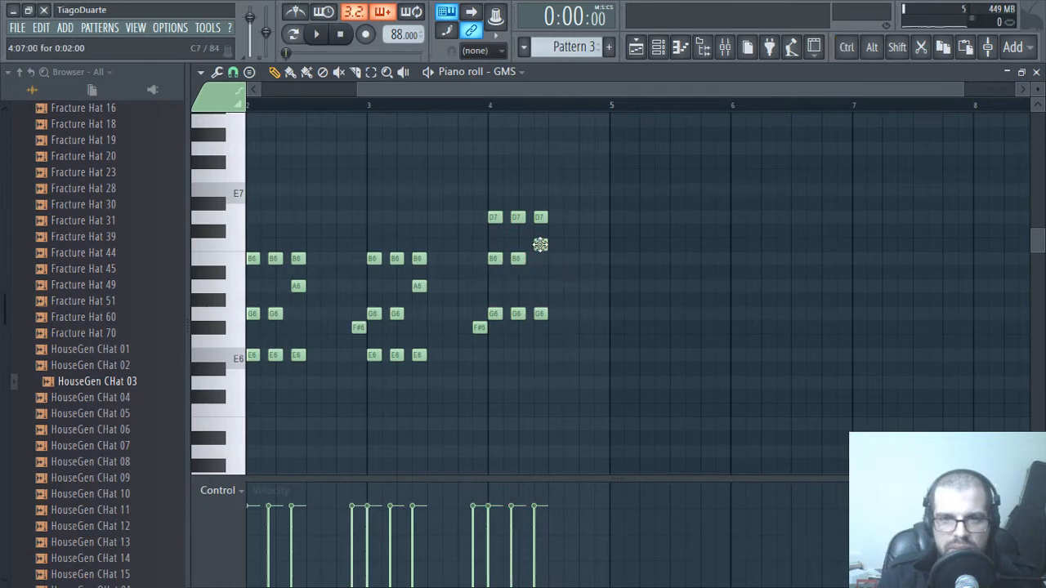
left_click_drag(540, 245, 542, 298)
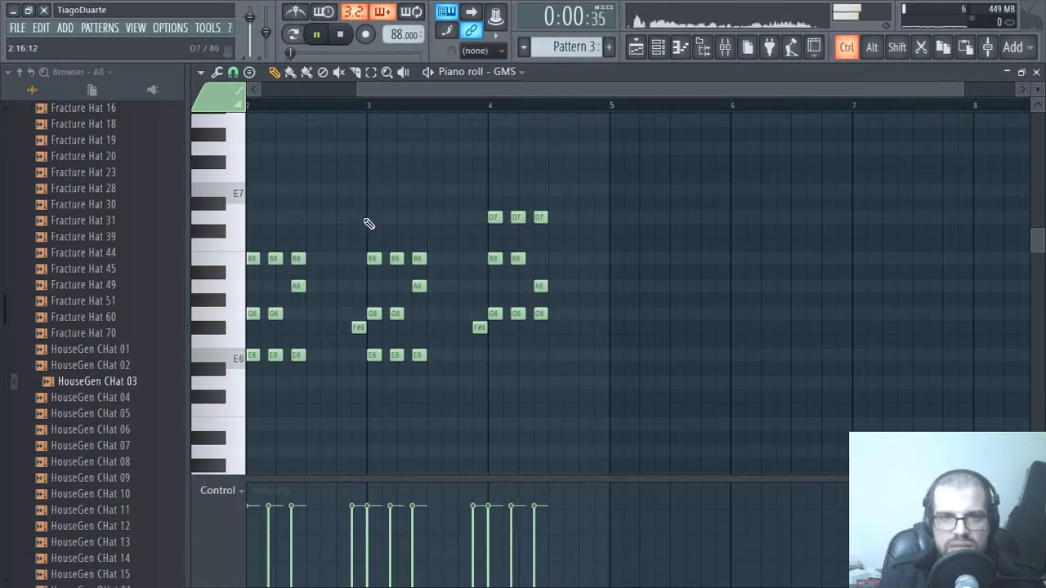
- During playback, replace the F#6 pickup before bar 4 with A6 after trying C#7 and C7
key("space")
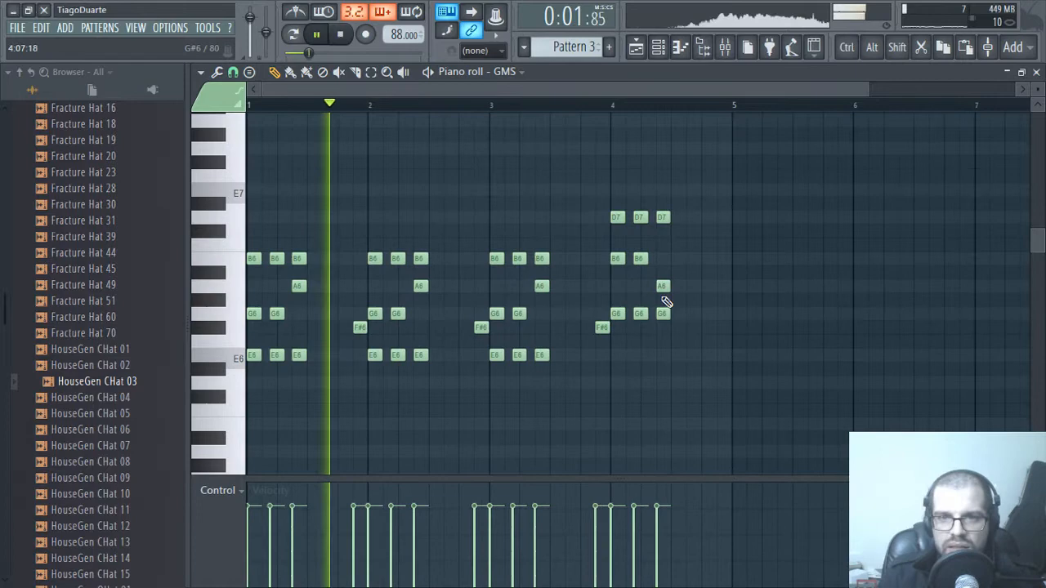
right_click(602, 326)
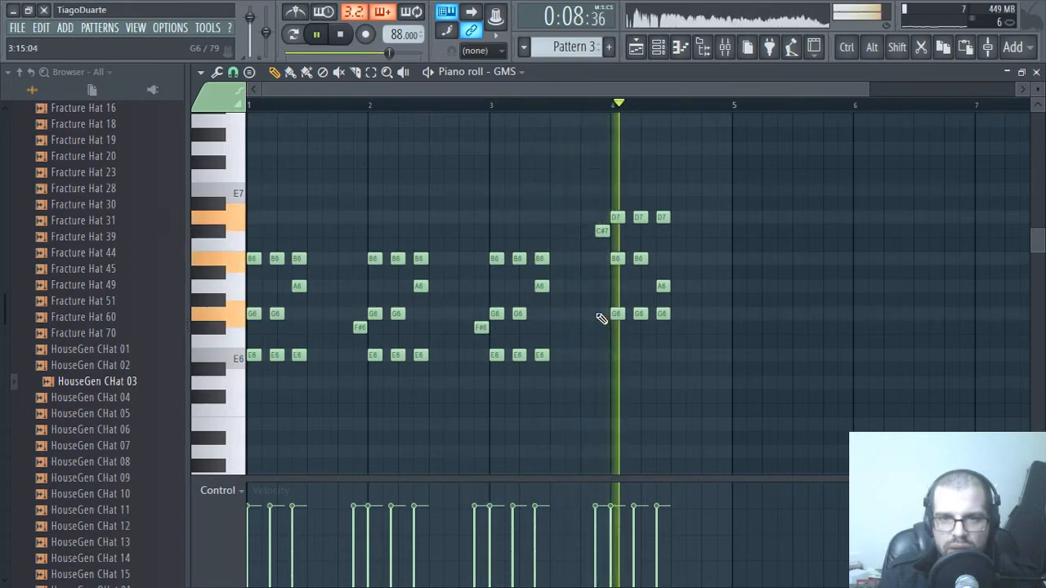
left_click_drag(602, 231, 601, 247)
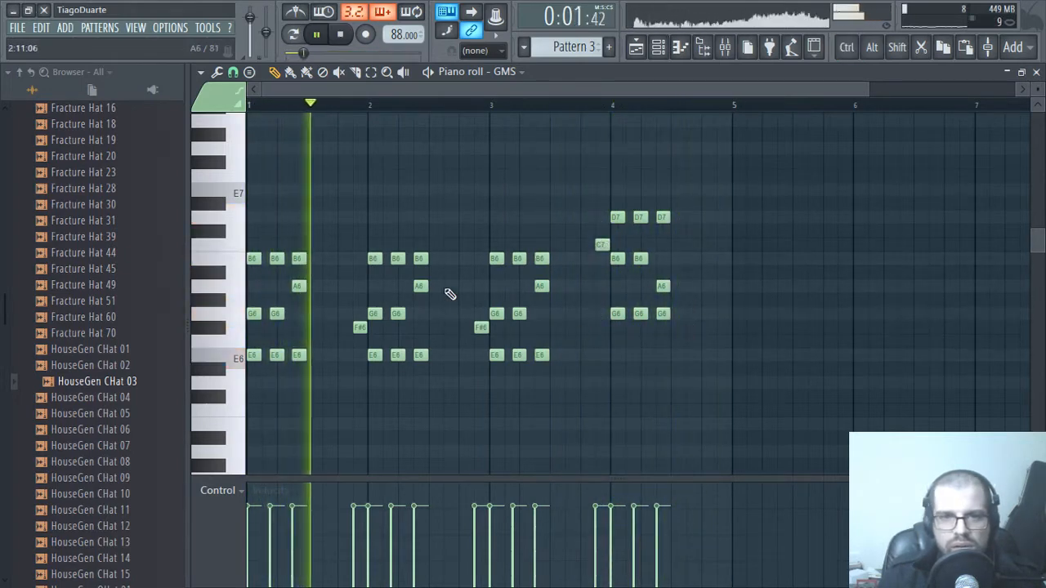
scroll(591, 285, "down", 1)
scroll(436, 341, "up", 2, "ctrl")
scroll(451, 334, "down", 3)
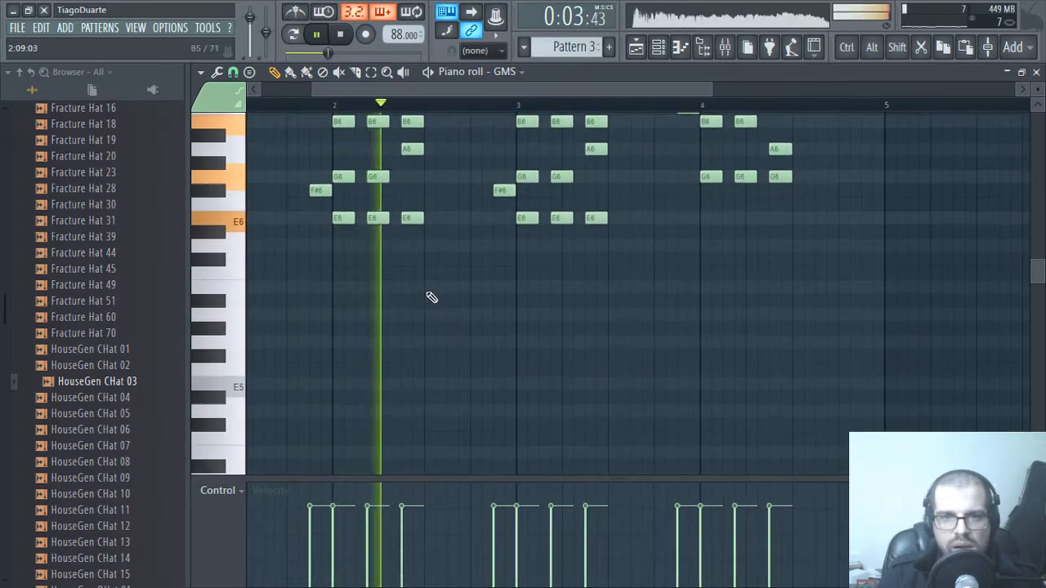
left_click_drag(432, 297, 537, 366)
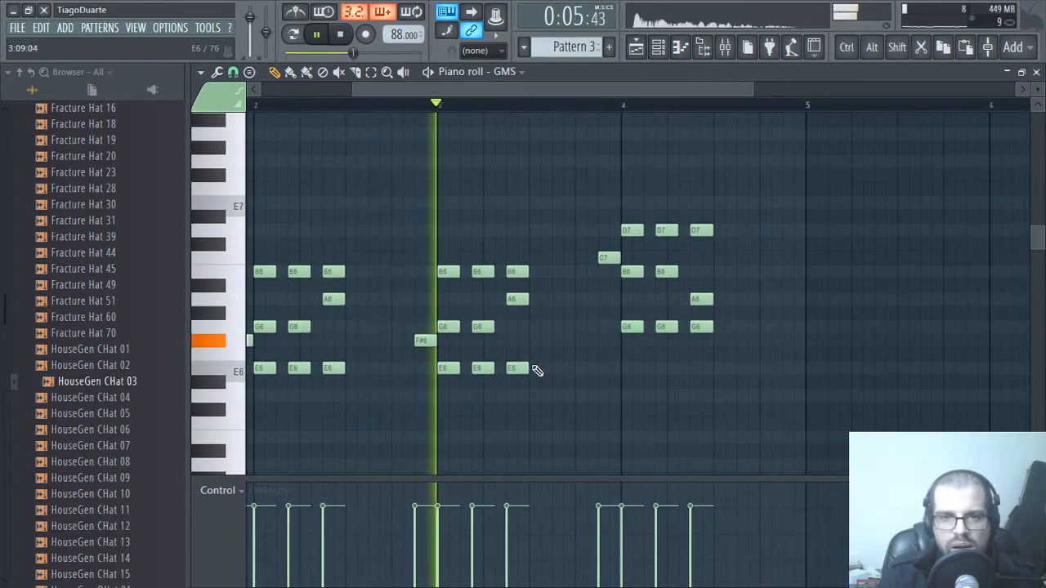
left_click_drag(607, 356, 447, 361)
left_click_drag(452, 265, 452, 303)
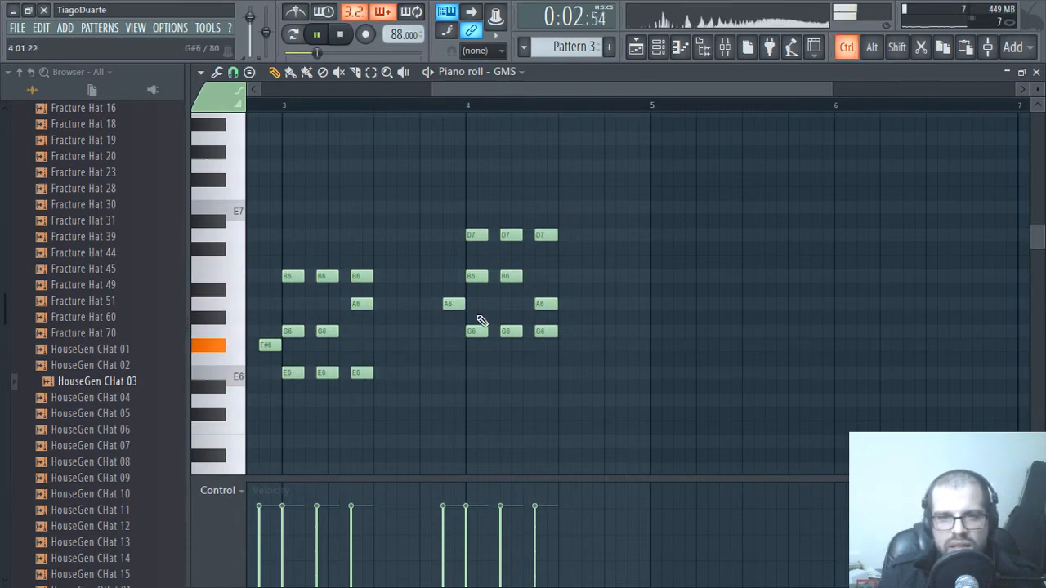
- Copy bar 4's third chord to steps 11, 14 and 15, shortening the step 14 copy to one step
scroll(480, 321, "down", 3)
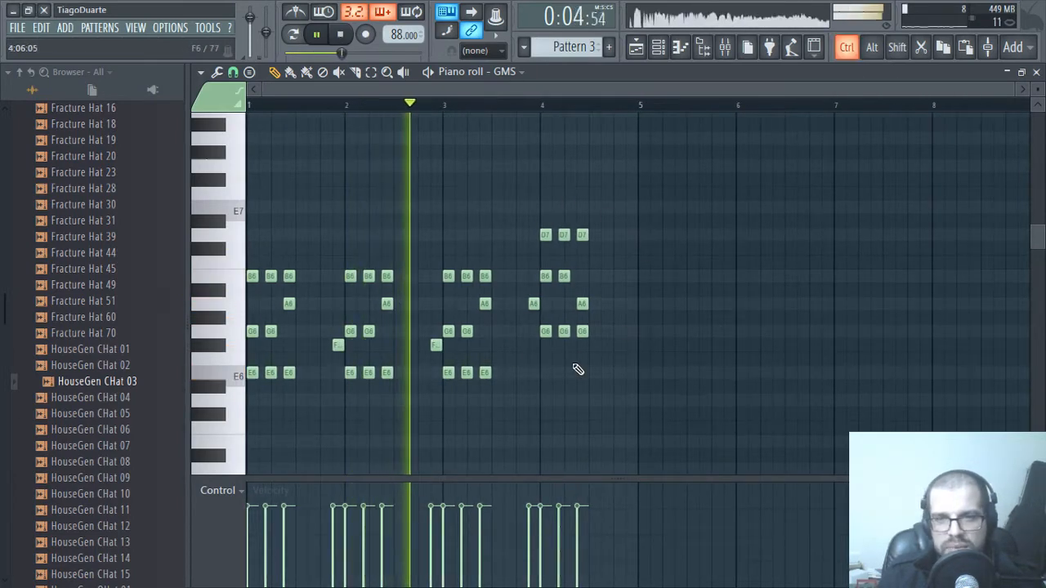
scroll(554, 335, "up", 3)
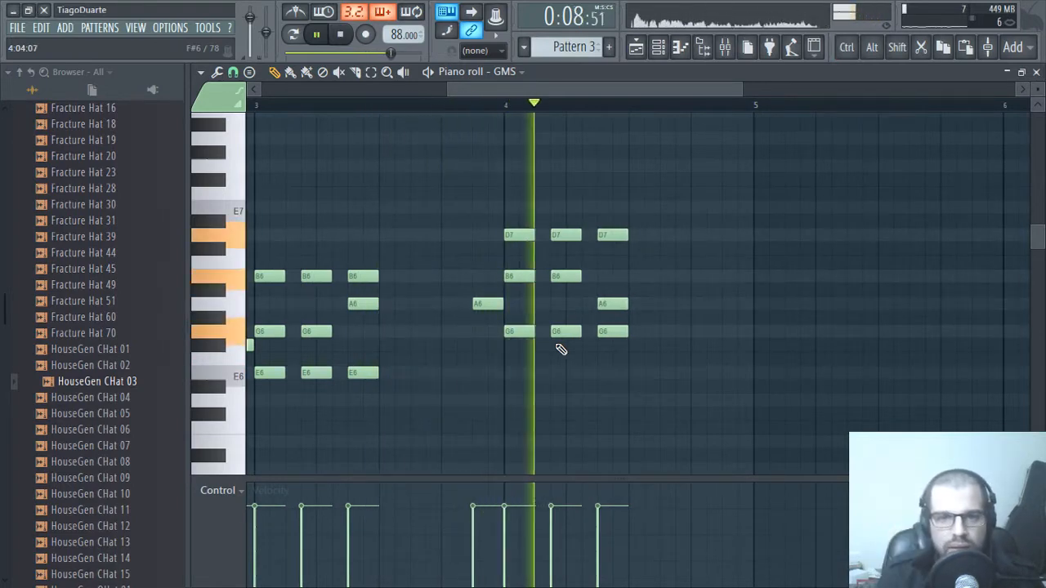
left_click_drag(638, 363, 597, 170)
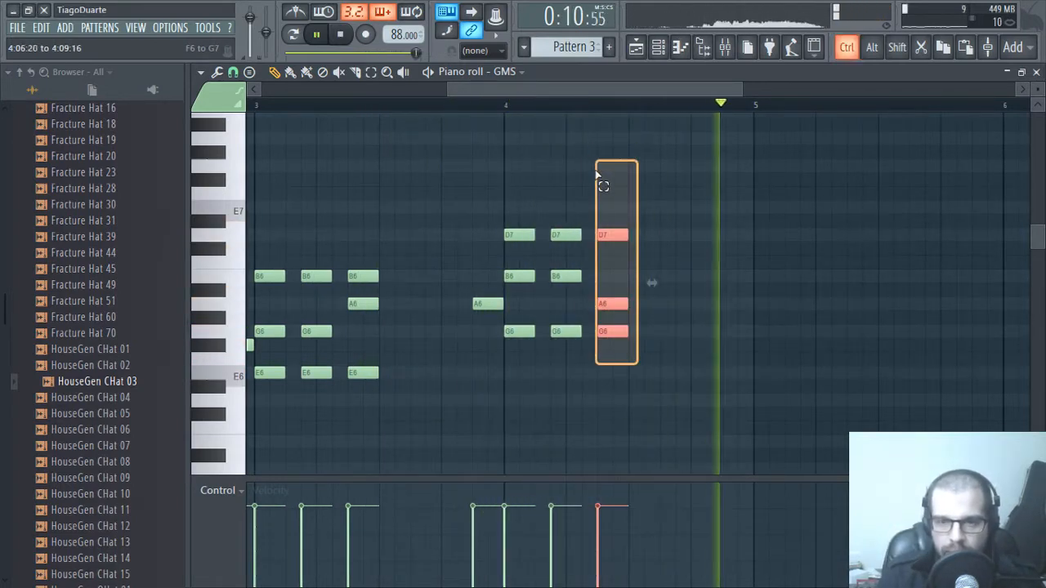
left_click_drag(613, 236, 719, 369)
left_click(736, 306)
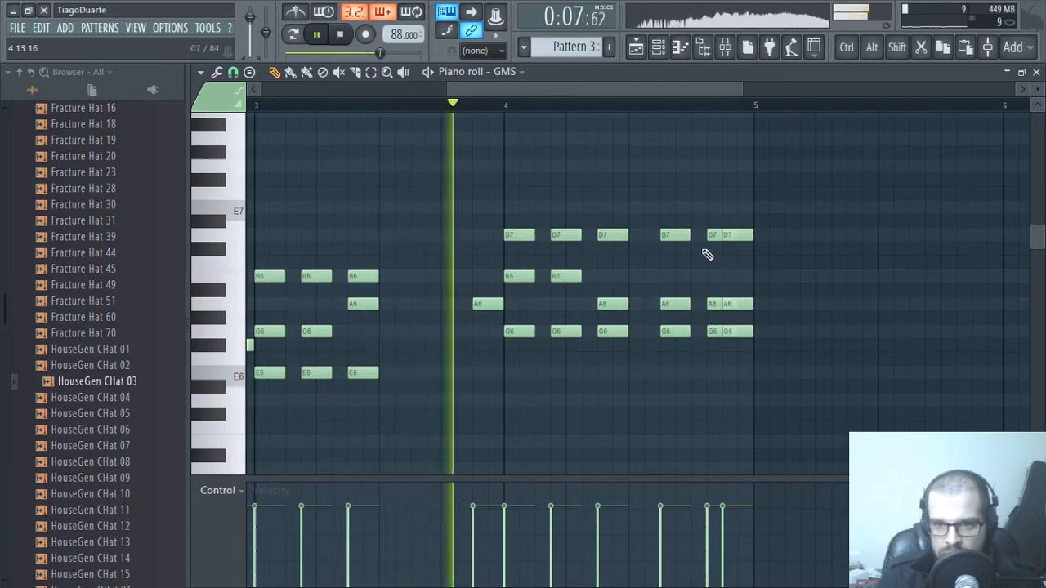
left_click_drag(701, 203, 713, 360)
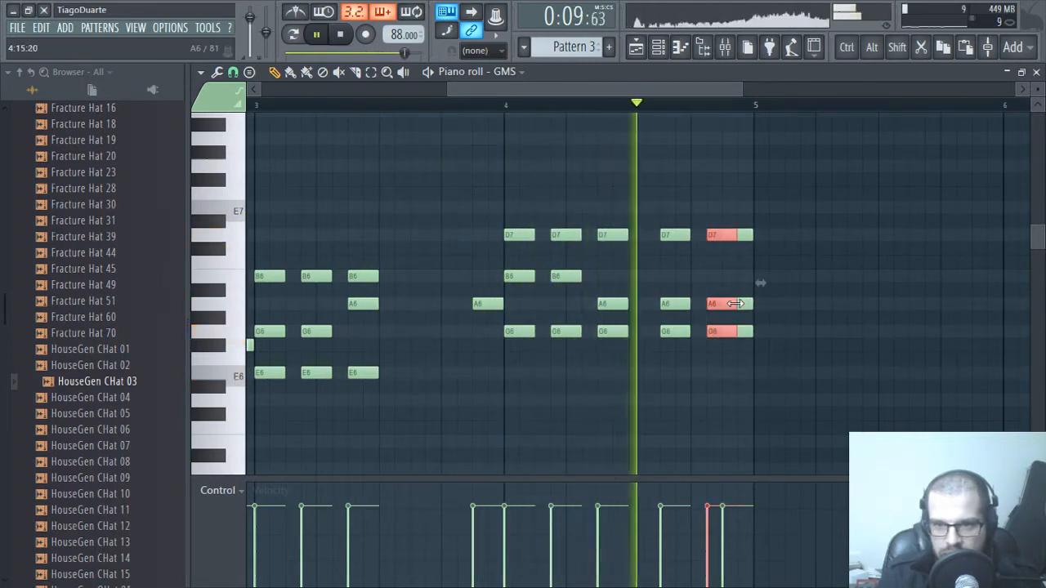
left_click_drag(736, 304, 716, 306)
left_click(696, 397, "ctrl")
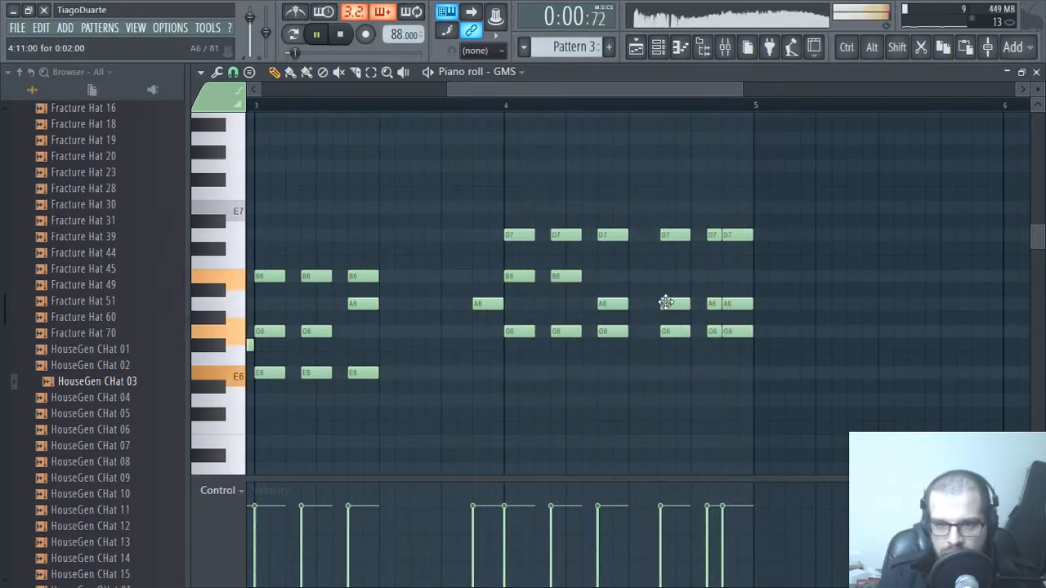
- Set the middle note of bar 4's step 11 chord to B6 and the lowest note of its step 15 chord to E6
left_click(665, 275)
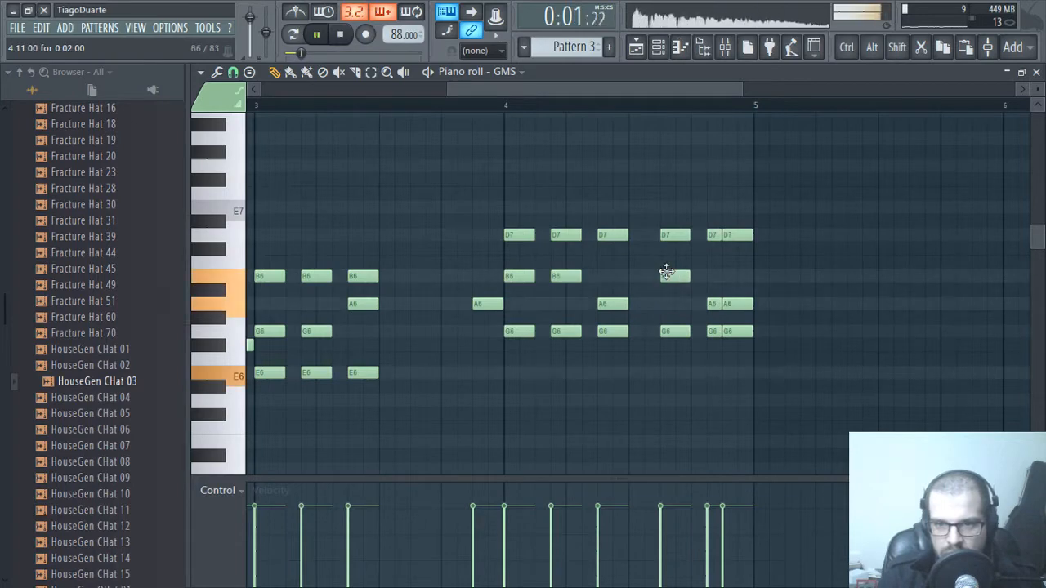
left_click(737, 374)
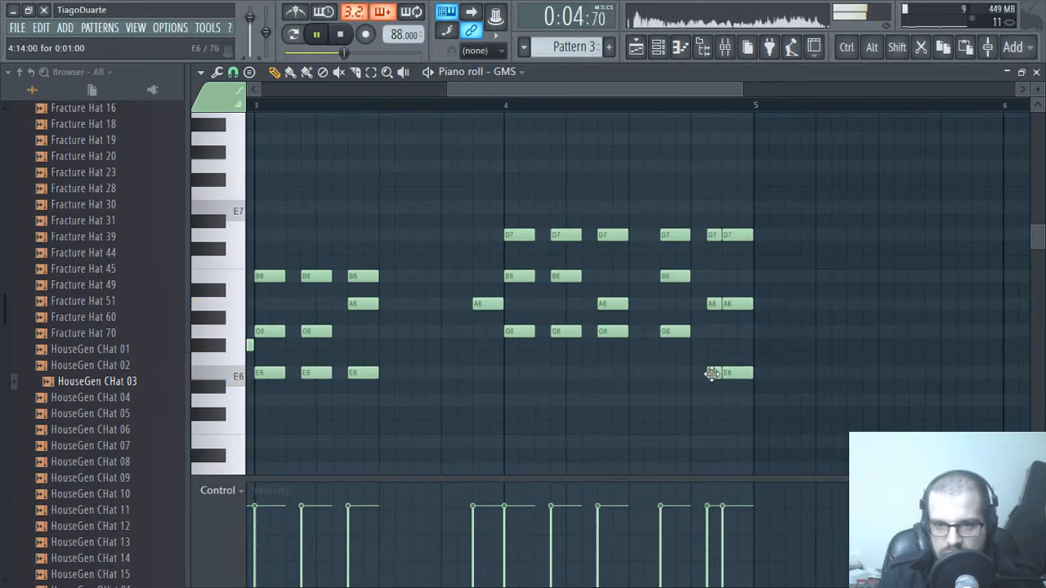
left_click(713, 331)
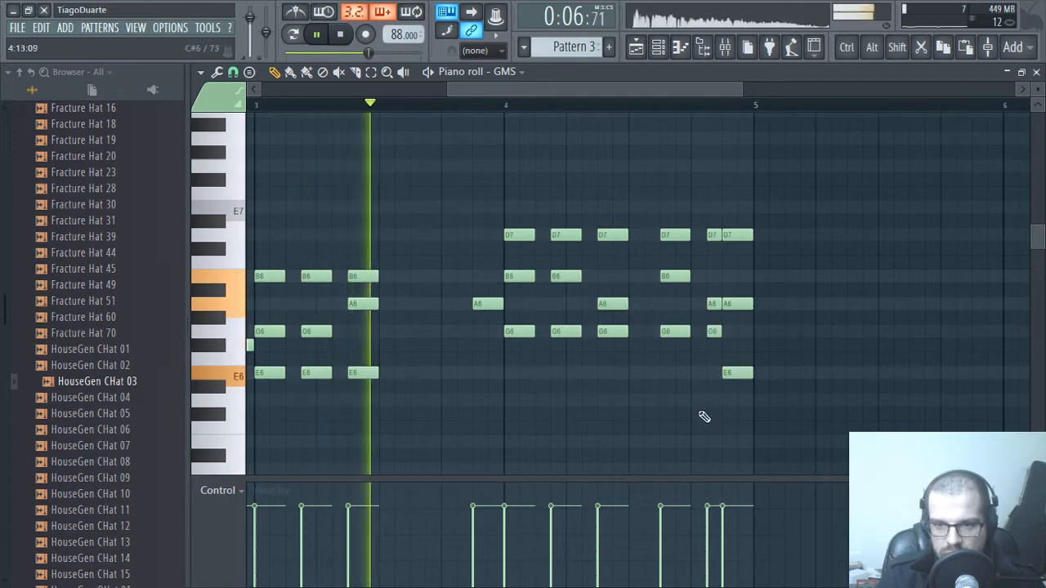
- Lower the velocity of the short chord at step 14 of bar 4
left_click_drag(705, 516, 708, 532)
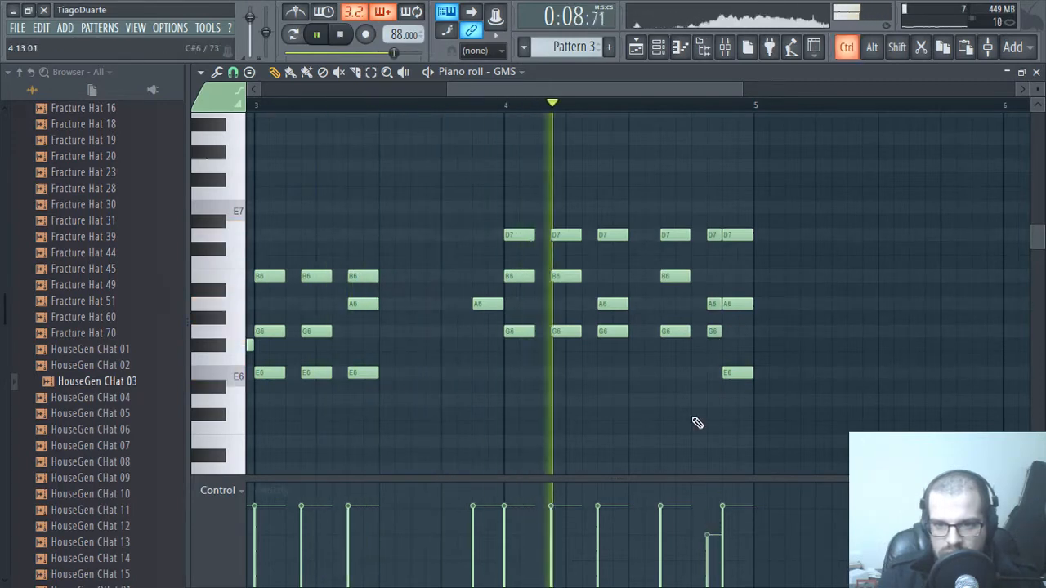
scroll(695, 423, "up", 2)
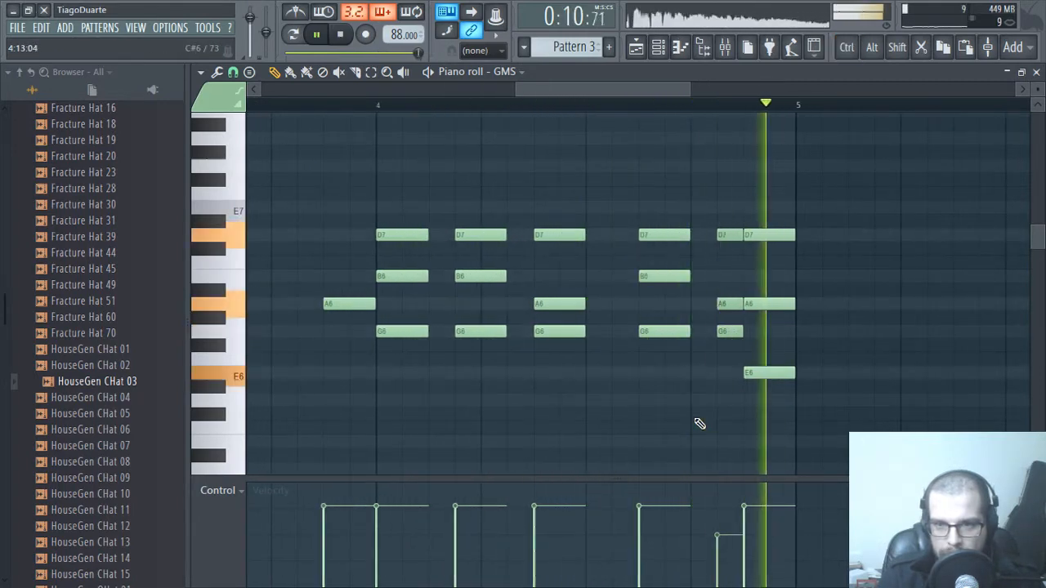
scroll(739, 420, "down", 2)
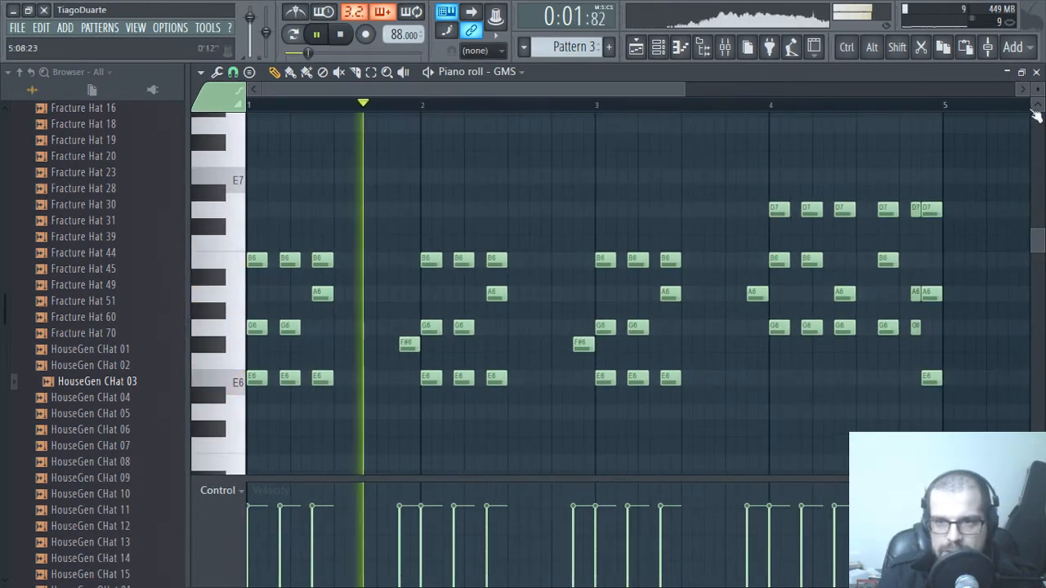
- Route mixer track Insert 8 only to the Mix track instead of the Master
key("F7")
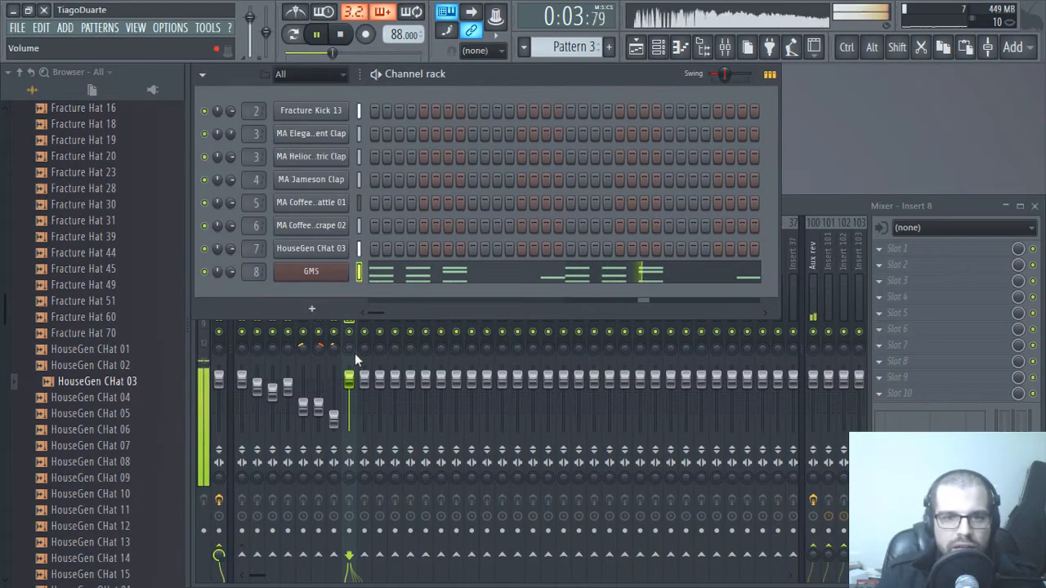
left_click(848, 201)
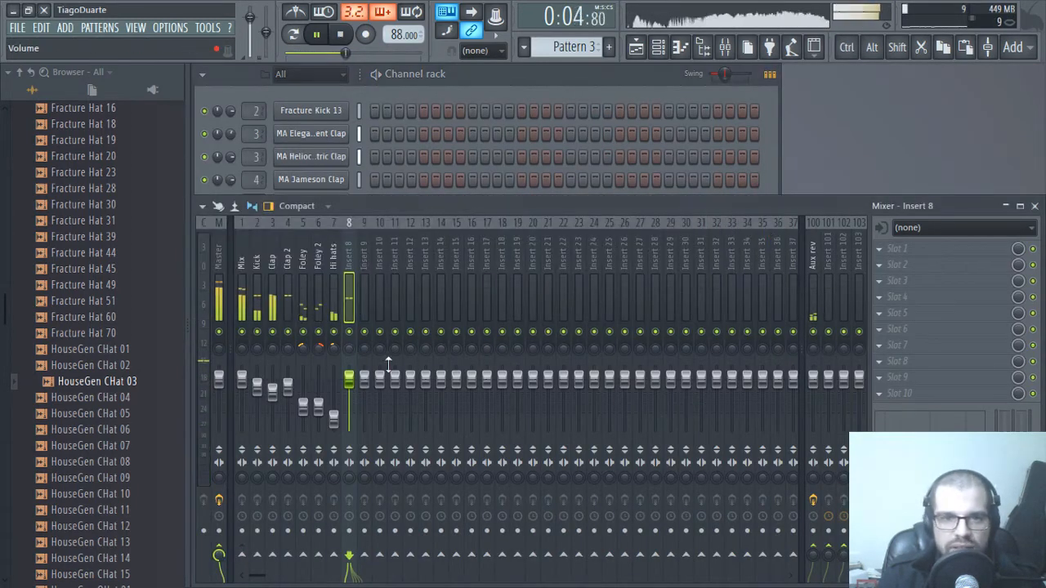
right_click(243, 556)
left_click(290, 531)
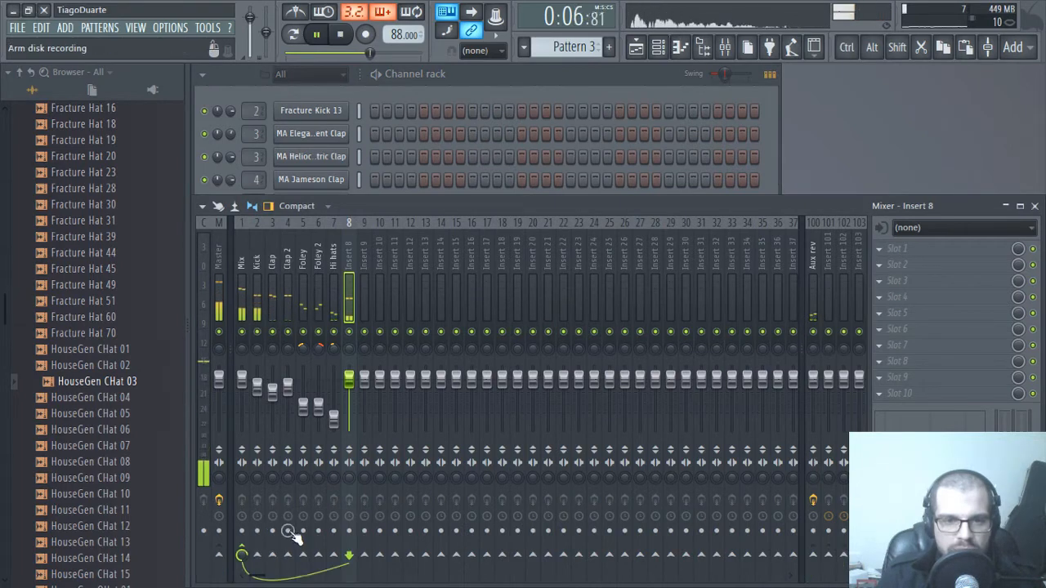
- Rename mixer track Insert 8 as Synth
double_click(352, 252)
type("Sn")
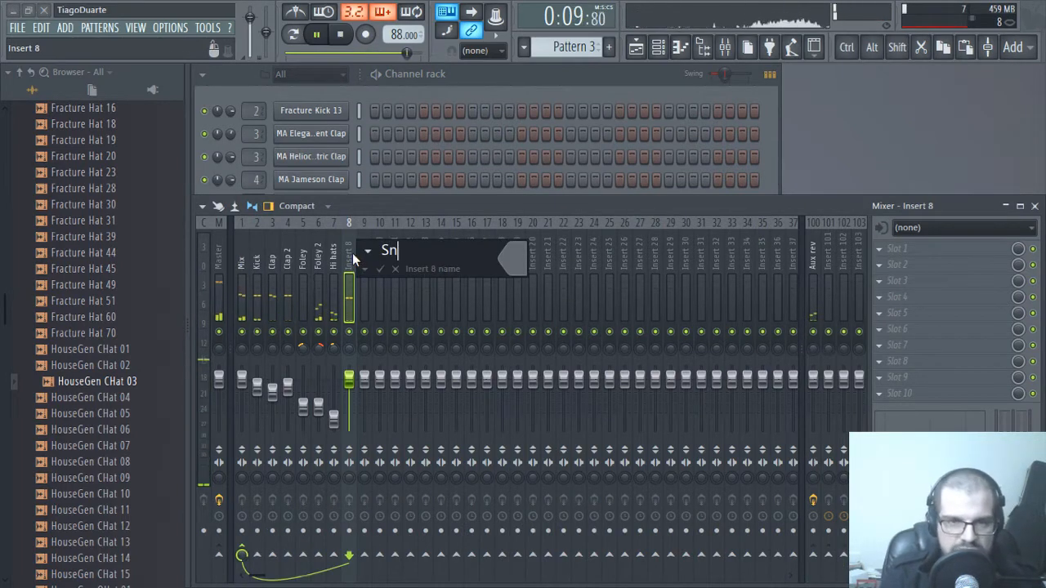
type("th")
key("Left")
key("Left")
key("Left")
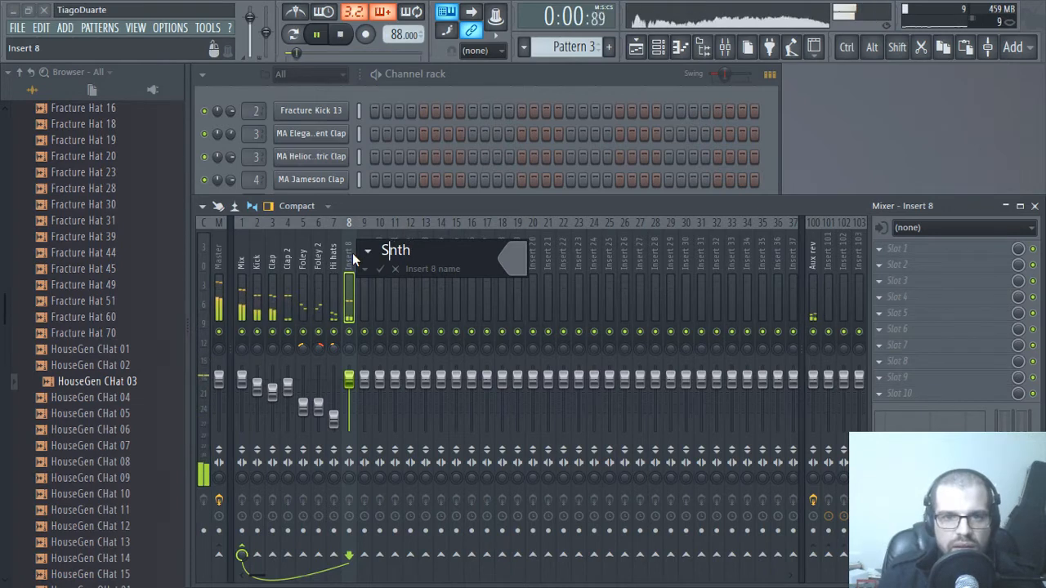
type("y")
key("Return")
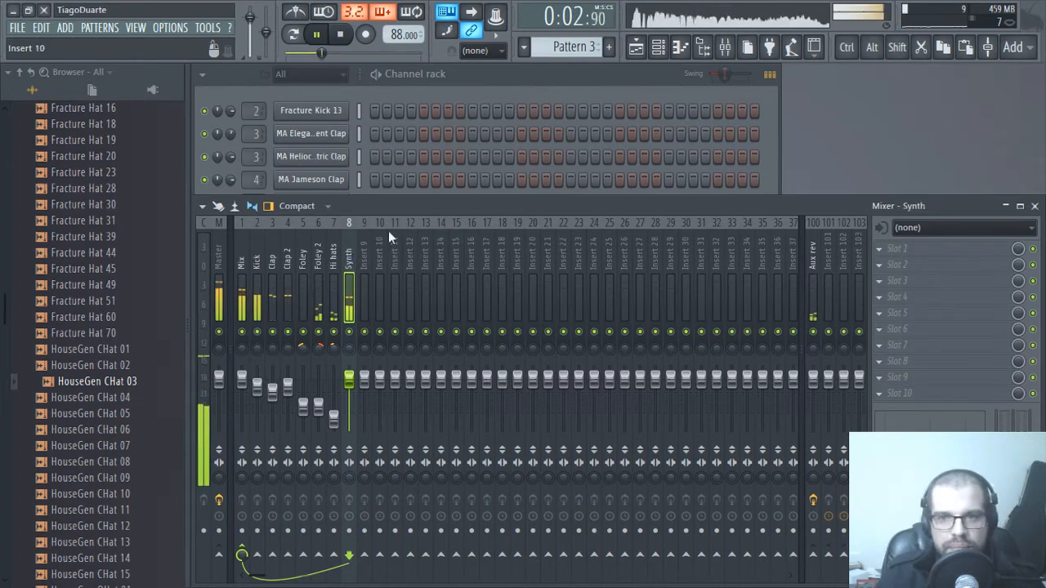
- Add Fruity Delay 3 to the Synth track's first effect slot and set its input wet level to 11.7%
left_click(891, 248)
mouse_move(835, 311)
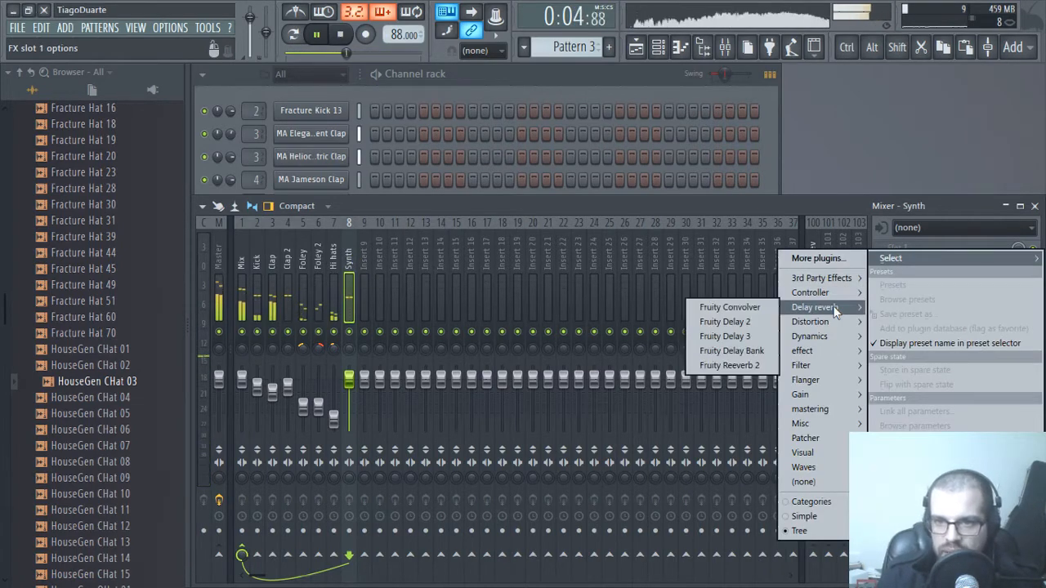
left_click(738, 336)
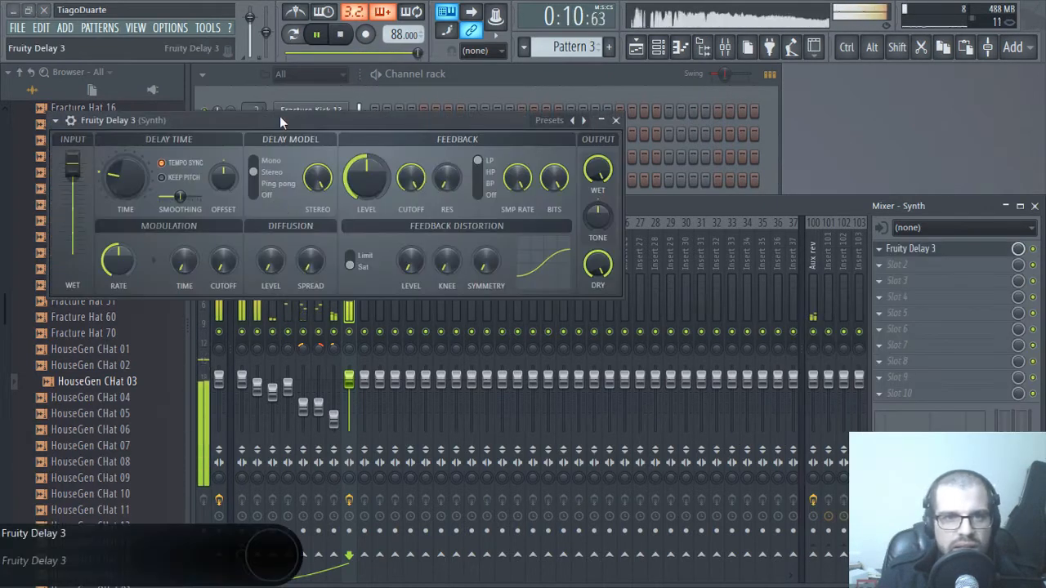
left_click_drag(279, 120, 482, 116)
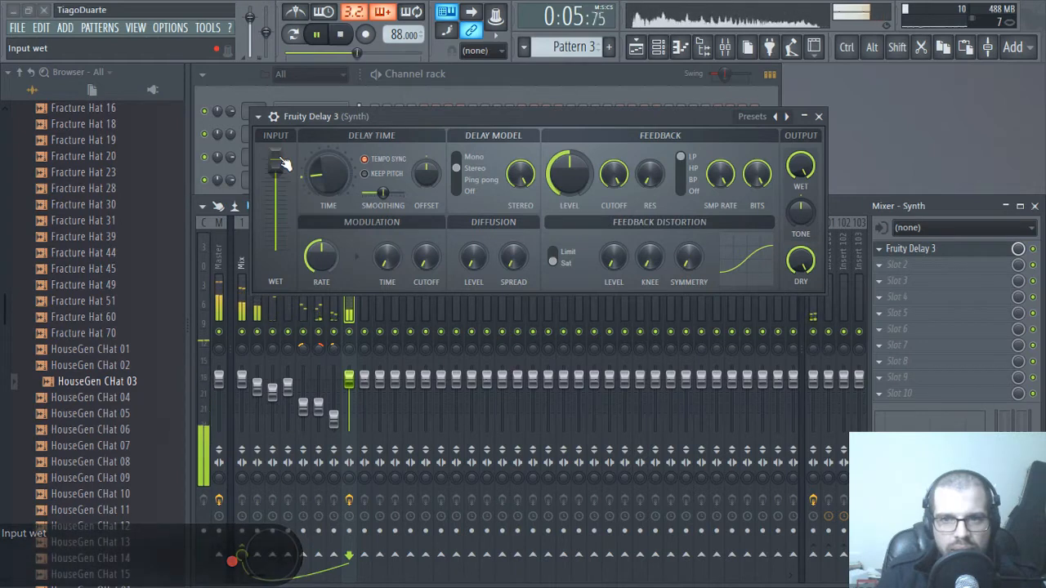
left_click_drag(282, 163, 280, 257)
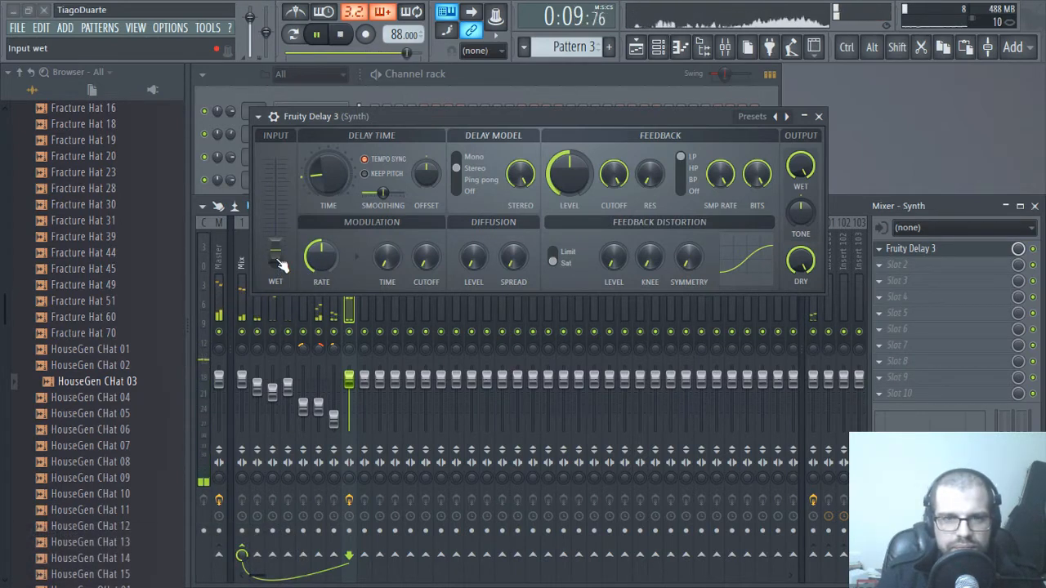
left_click_drag(279, 263, 277, 239)
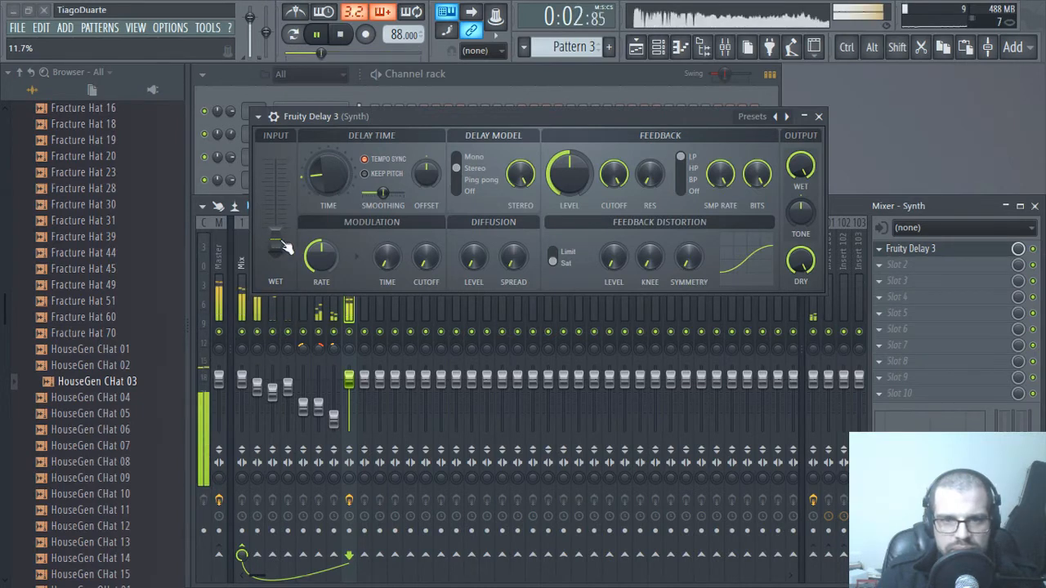
- Add Fruity Reeverb 2 to the Synth track's second effect slot, adjusting its low cut and slightly raising its wet level
left_click(904, 266)
mouse_move(827, 308)
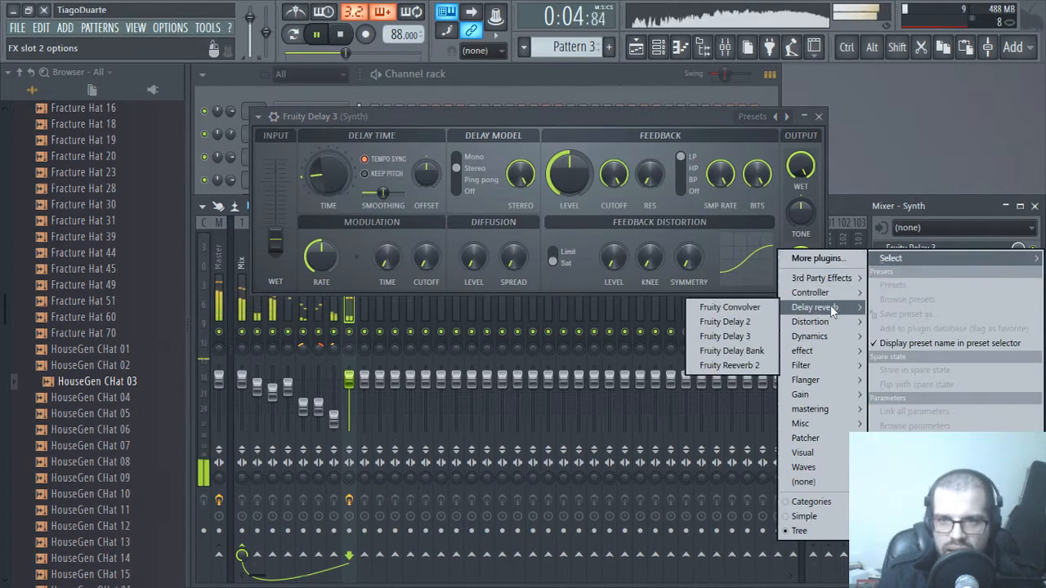
left_click(729, 366)
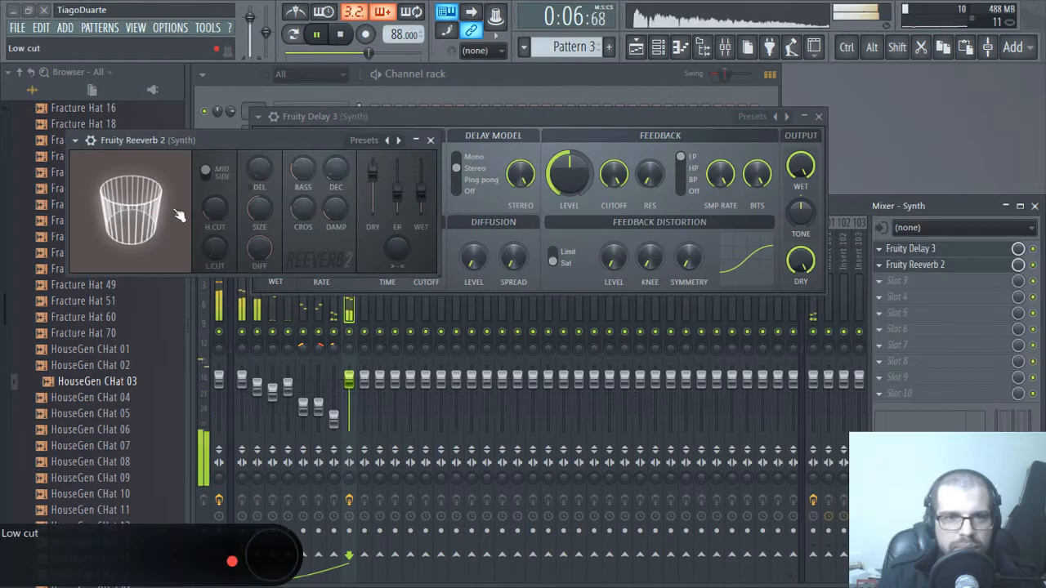
mouse_move(214, 248)
left_mouse_down()
mouse_move(214, 229)
mouse_move(209, 264)
left_mouse_up()
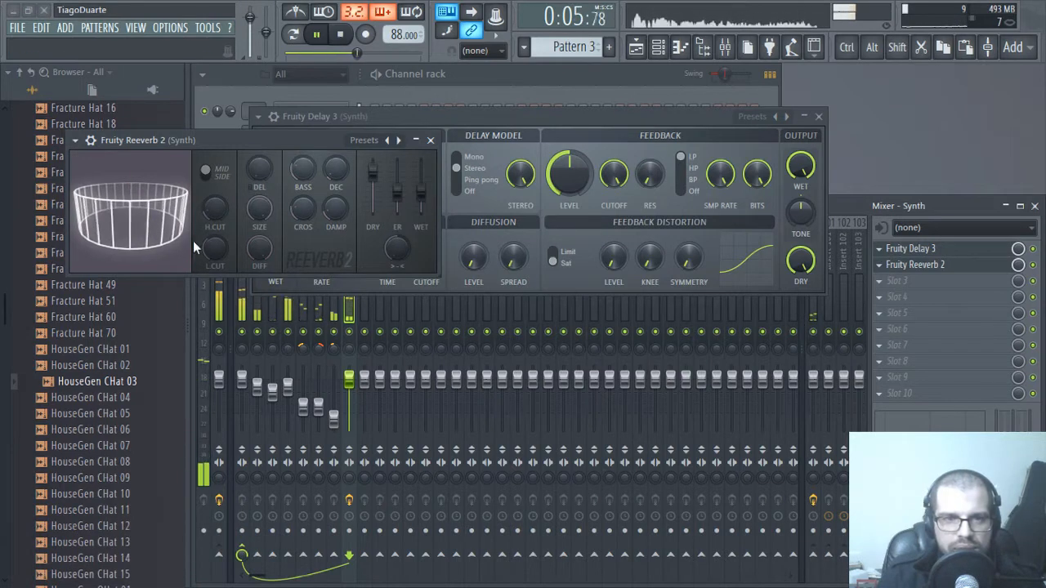
left_click_drag(423, 199, 425, 190)
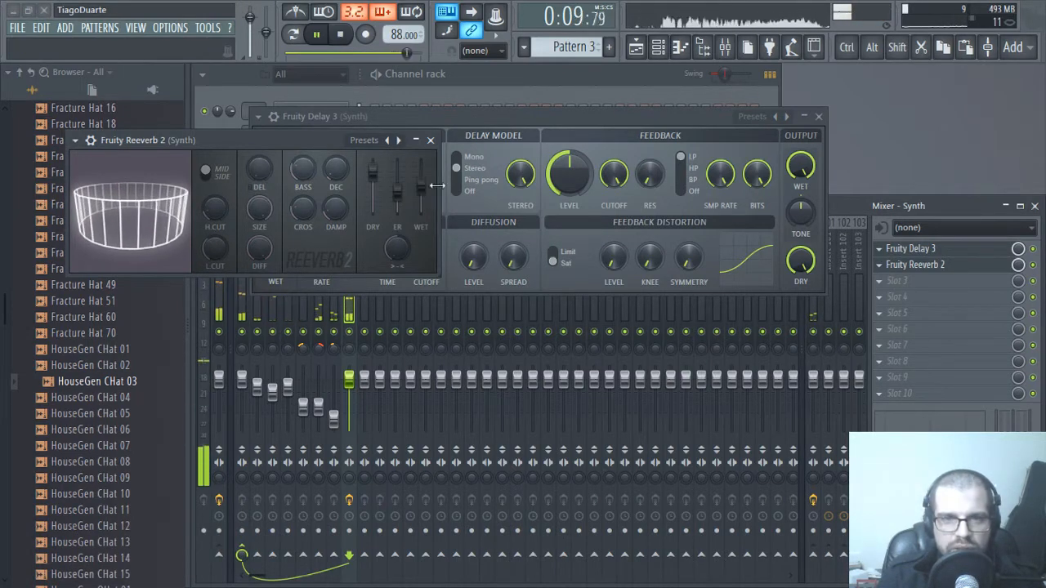
left_click(809, 116)
left_click(818, 116)
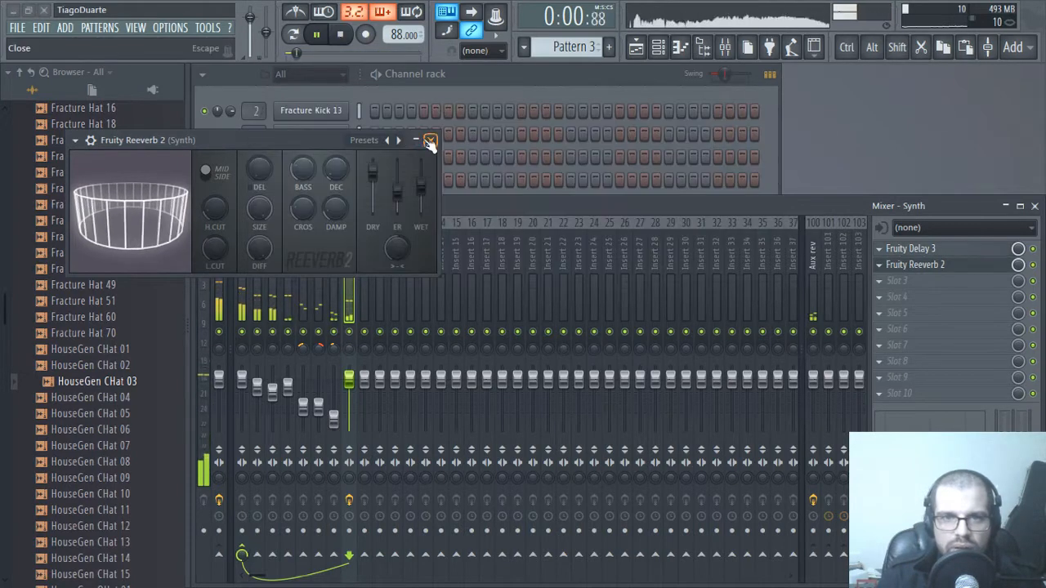
left_click(431, 139)
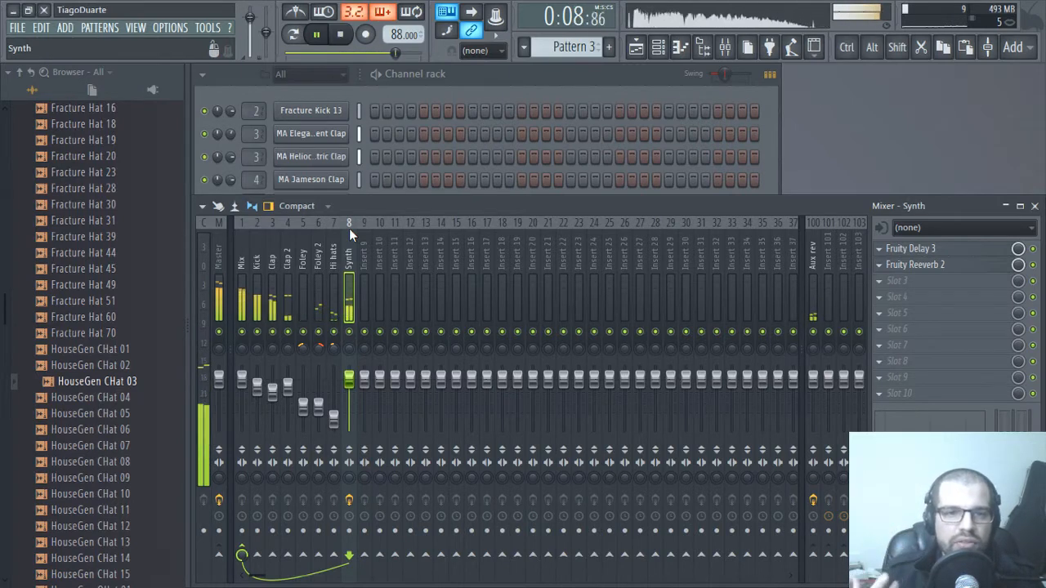
- Add a new 3x Osc channel below GMS in the channel rack
left_click(242, 254)
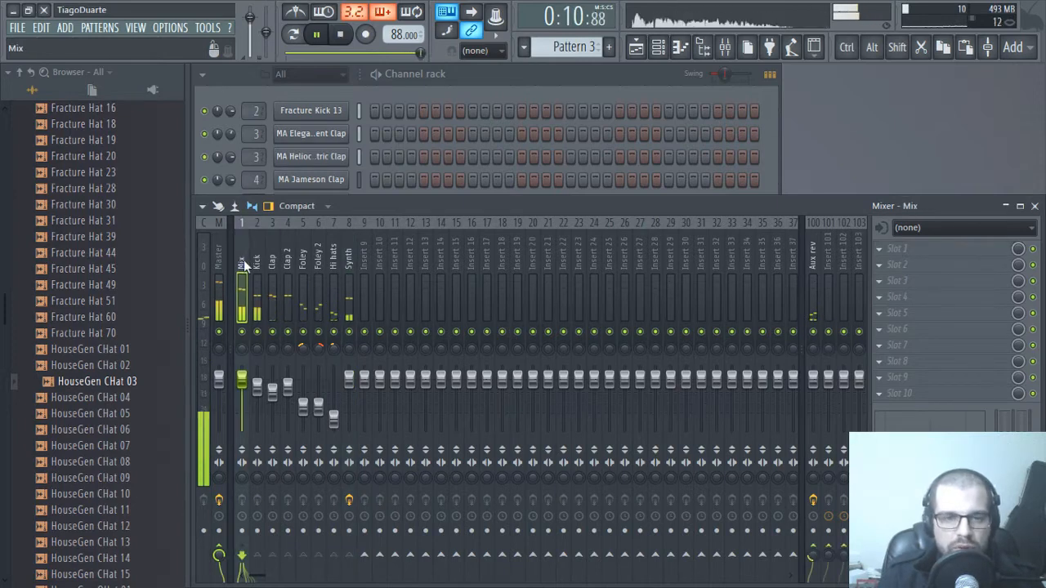
left_click(347, 258)
left_click(473, 83)
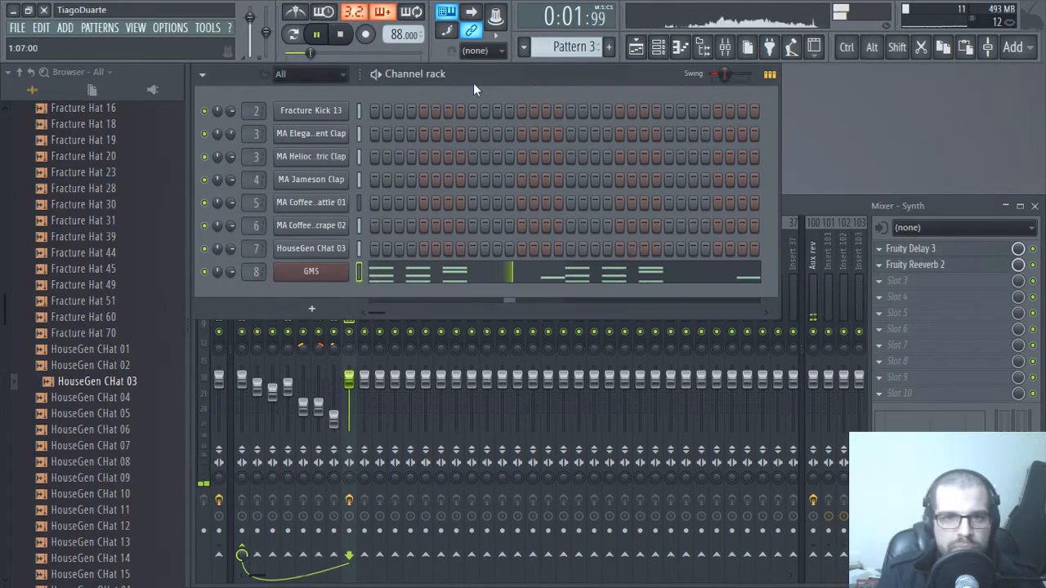
left_click(313, 310)
mouse_move(345, 445)
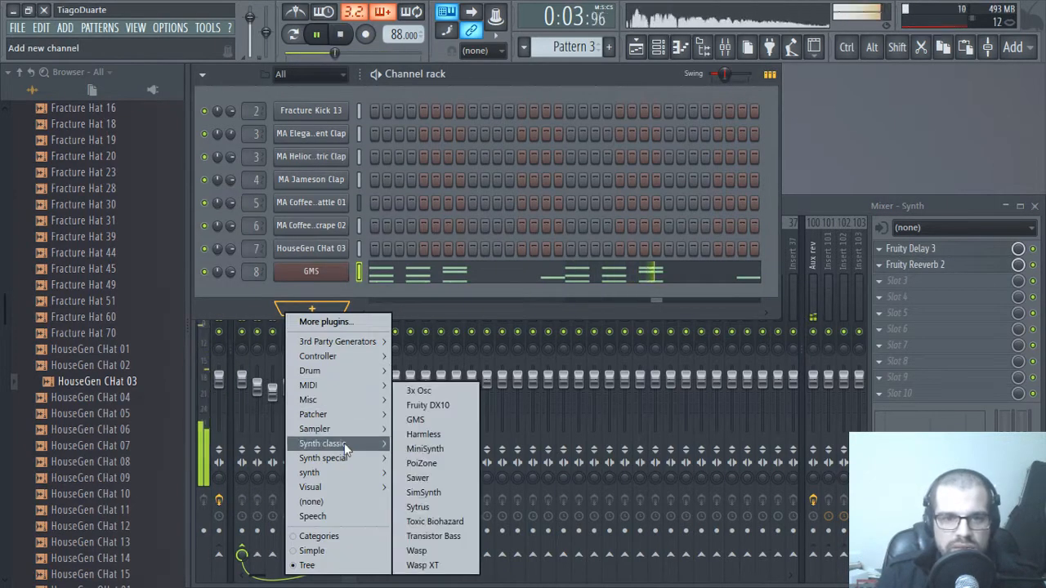
left_click(427, 392)
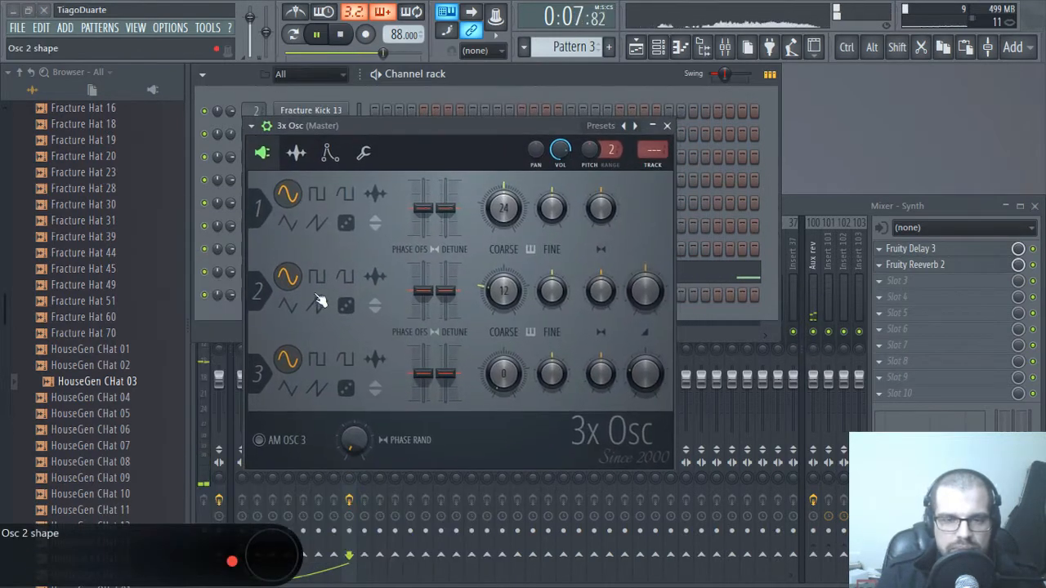
- Set 3x Osc's oscillator 2 to a square wave and oscillator 3 to a rounded saw, with oscillators 1 and 2 at coarse pitch 0
left_click(317, 280)
left_click_drag(504, 203, 504, 242)
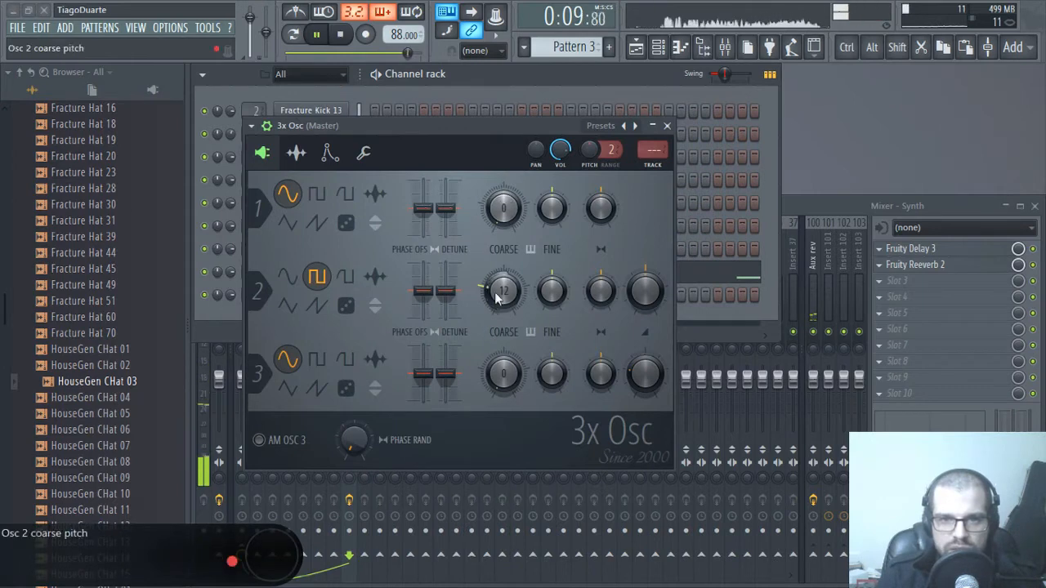
left_click_drag(496, 299, 504, 323)
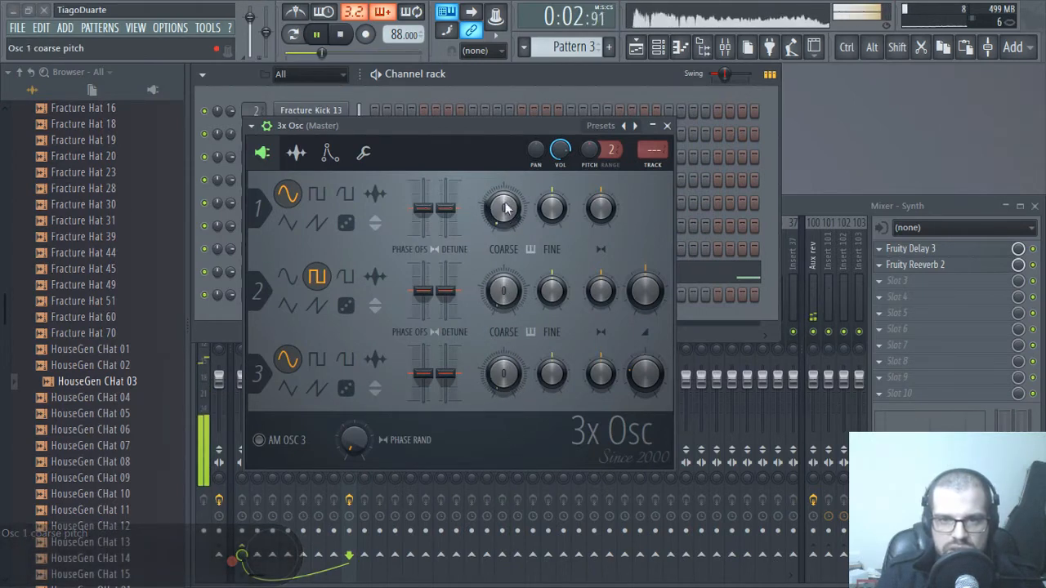
left_click(344, 360)
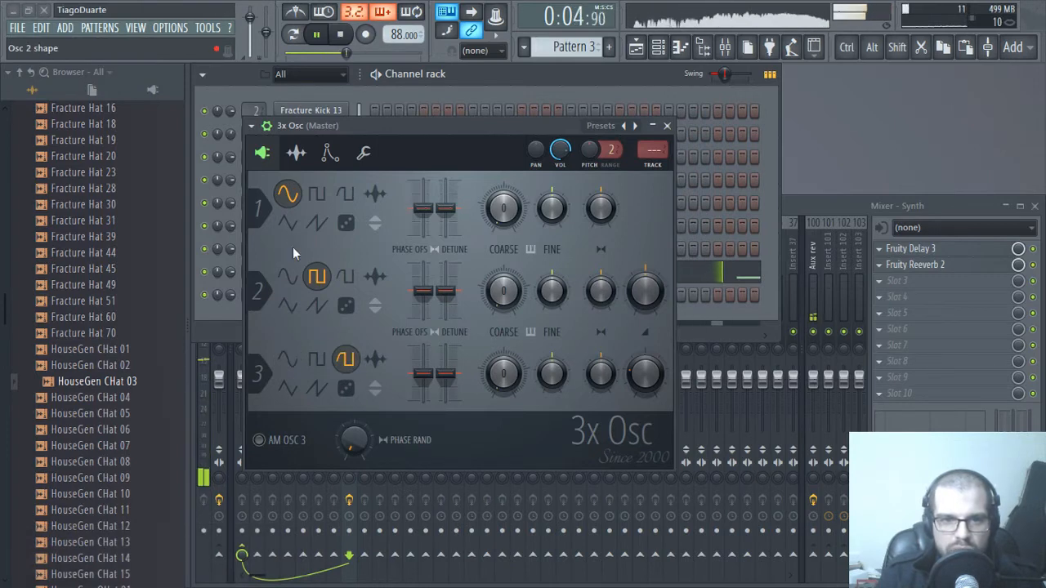
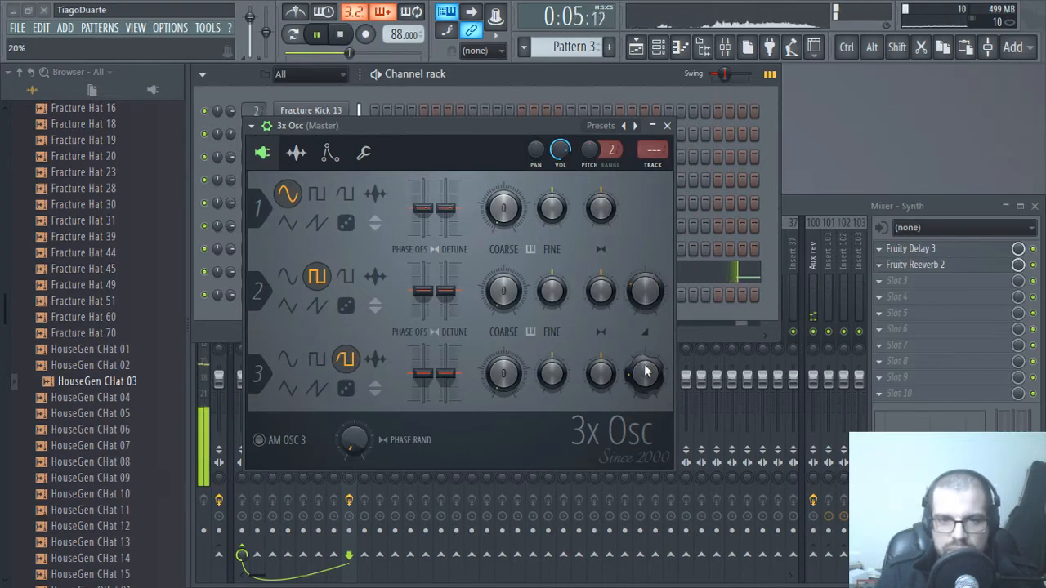
- Set the typing keyboard's base note to C4 and play E4 to audition the 3x Osc sound
left_click(329, 153)
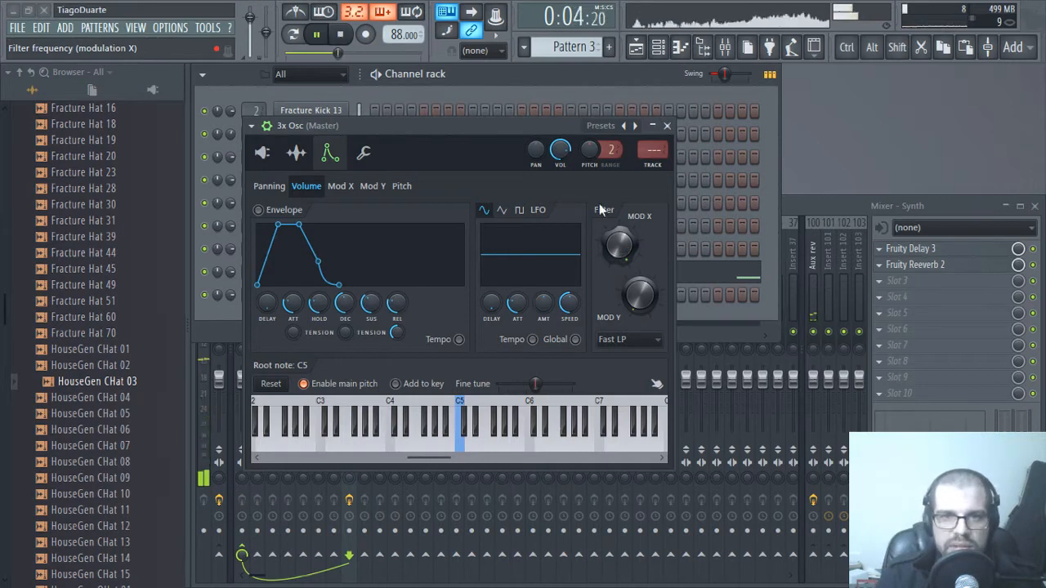
left_click_drag(523, 131, 645, 128)
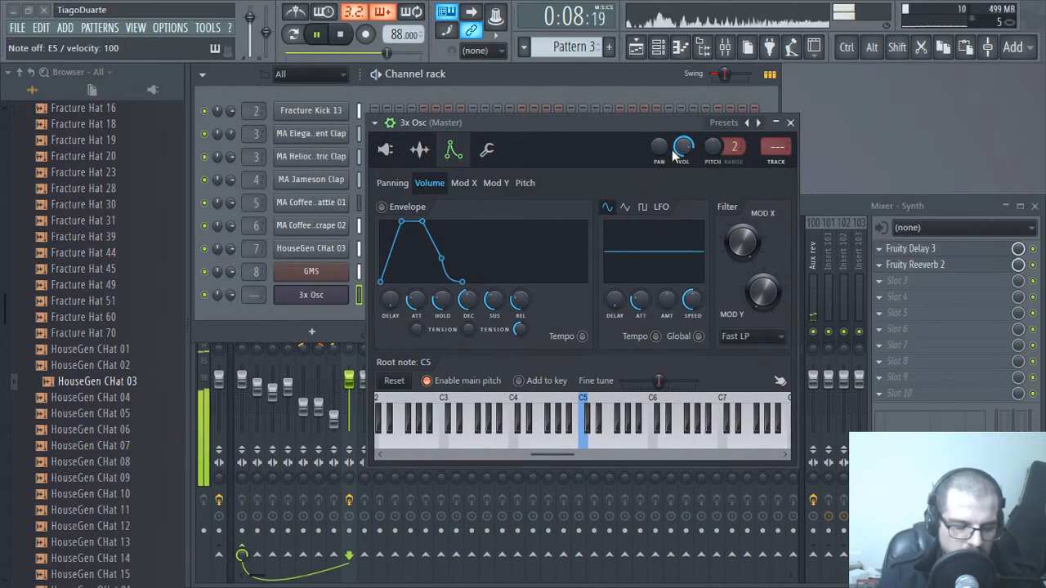
key("space")
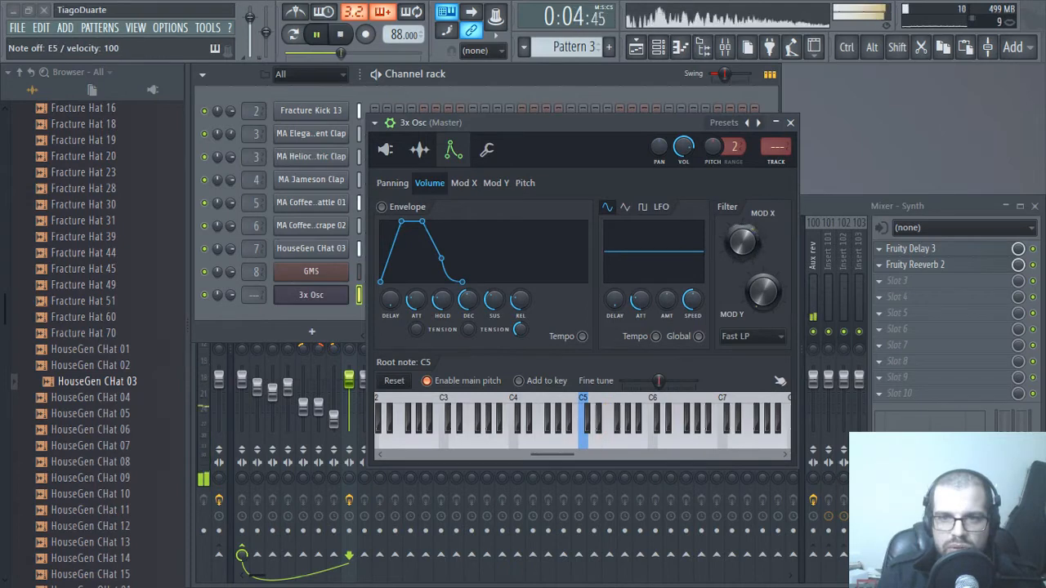
right_click(448, 12)
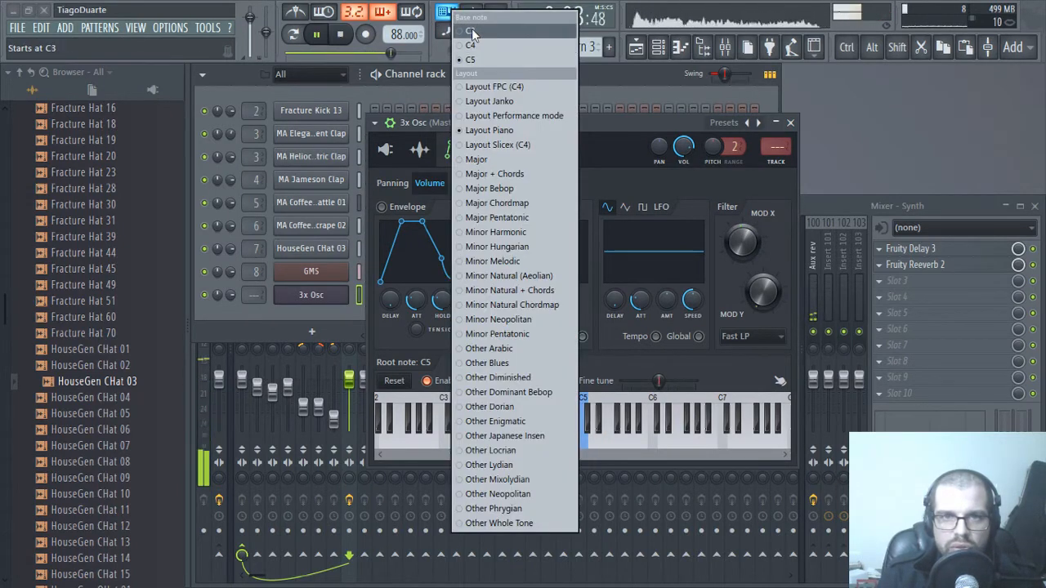
left_click(476, 46)
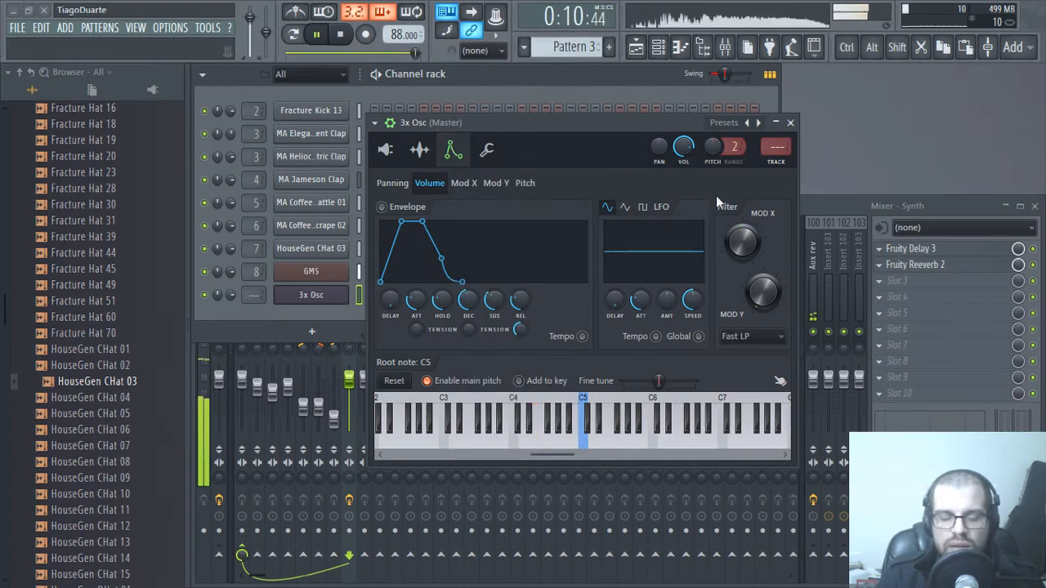
key("c")
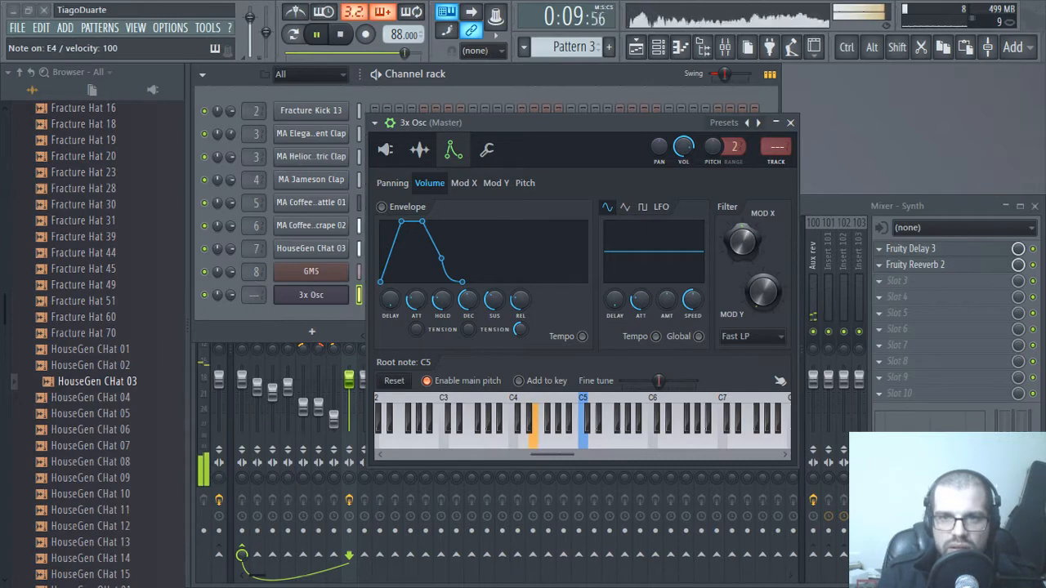
left_click(791, 123)
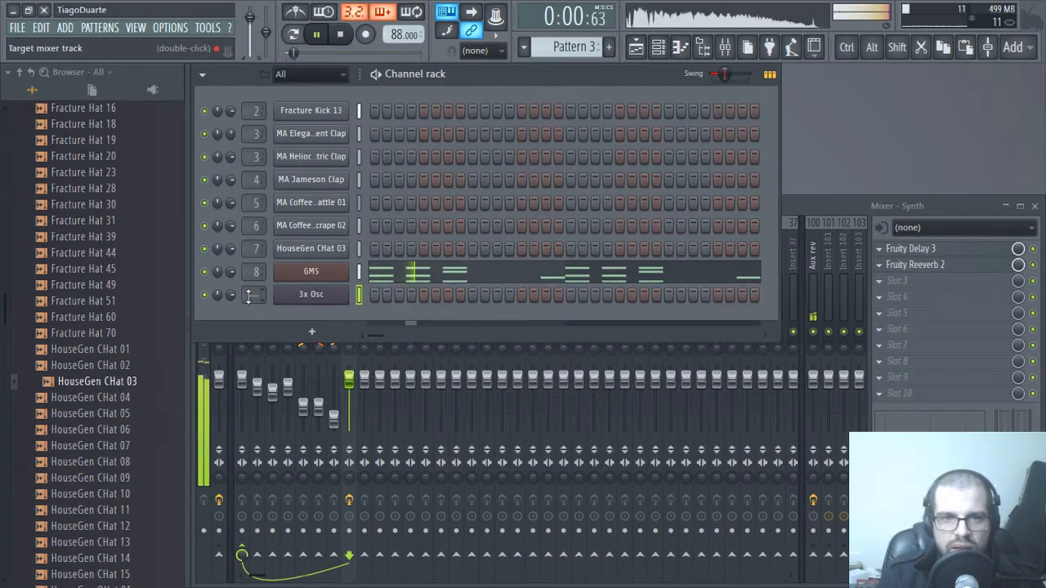
- Assign the 3x Osc channel to mixer track 9 and lower that track's volume to about -5.8 dB
scroll(248, 296, "up", 3)
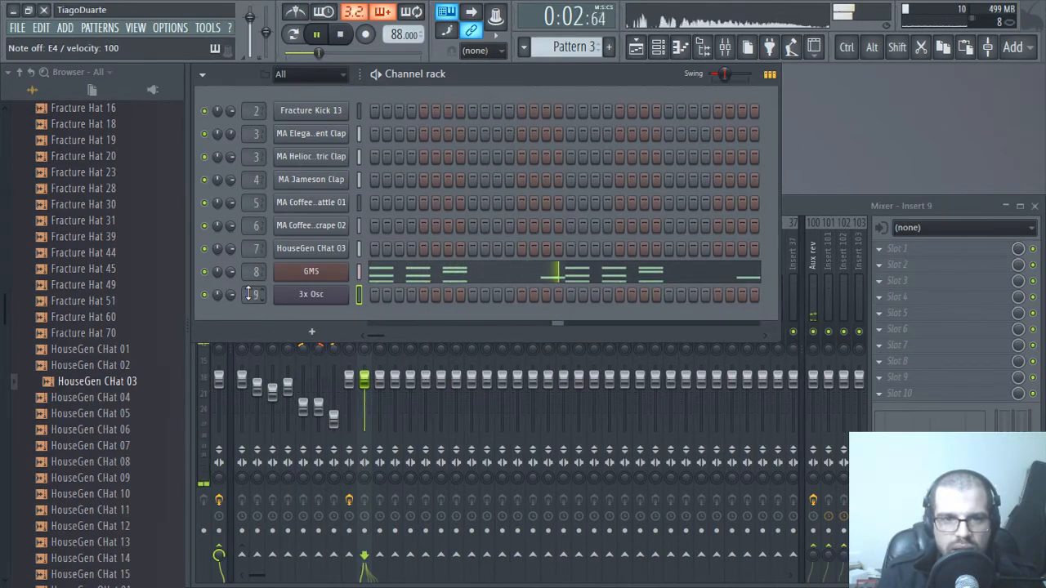
left_click_drag(364, 380, 363, 392)
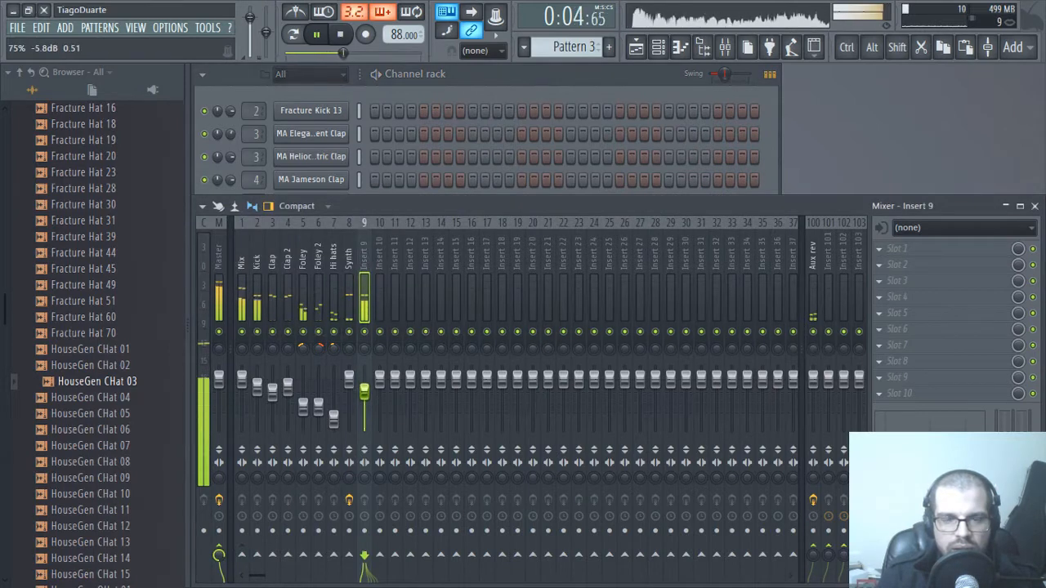
- Route mixer track Insert 9 only to the Mix track instead of the Master
right_click(242, 555)
left_click(282, 528)
left_click(247, 254)
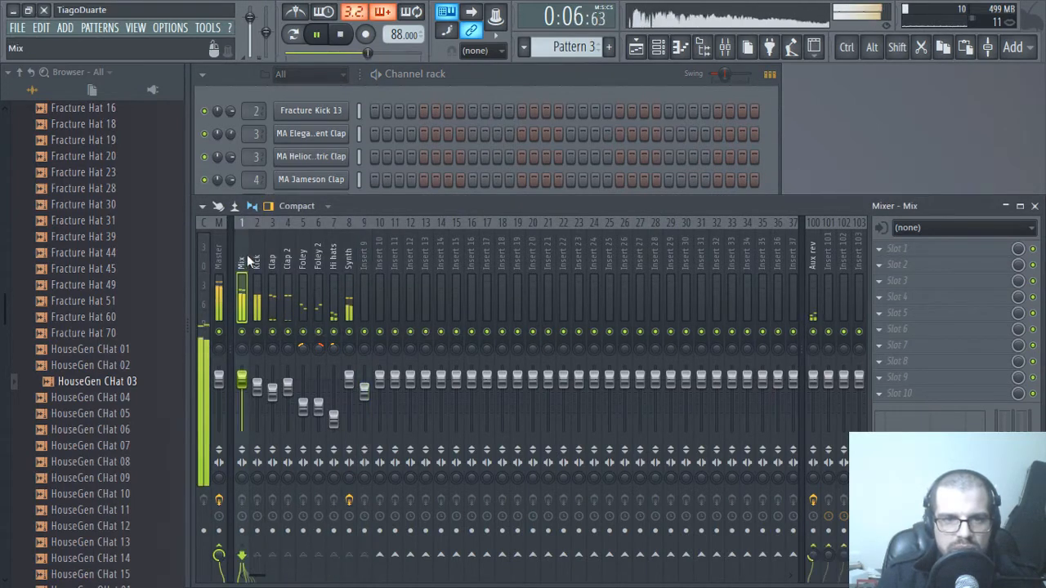
- Rename mixer track Insert 9 as Bass
left_click(366, 247)
key("F2")
type("Bs")
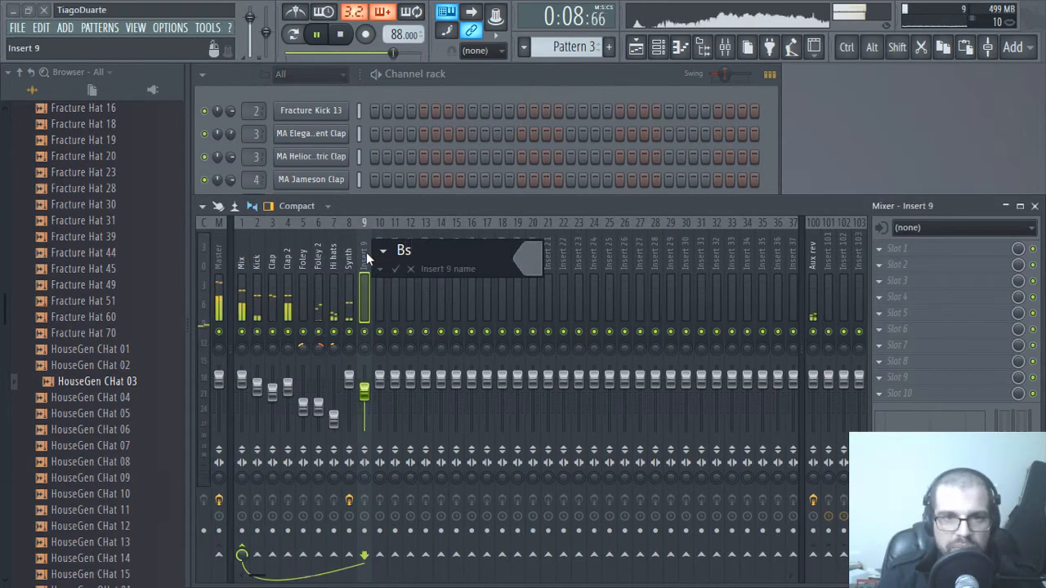
key("BackSpace")
type("ass")
key("Return")
- Open the 3x Osc piano roll and place one-step E6 notes at steps 1, 4 and 7 of bar 1
left_click(464, 84)
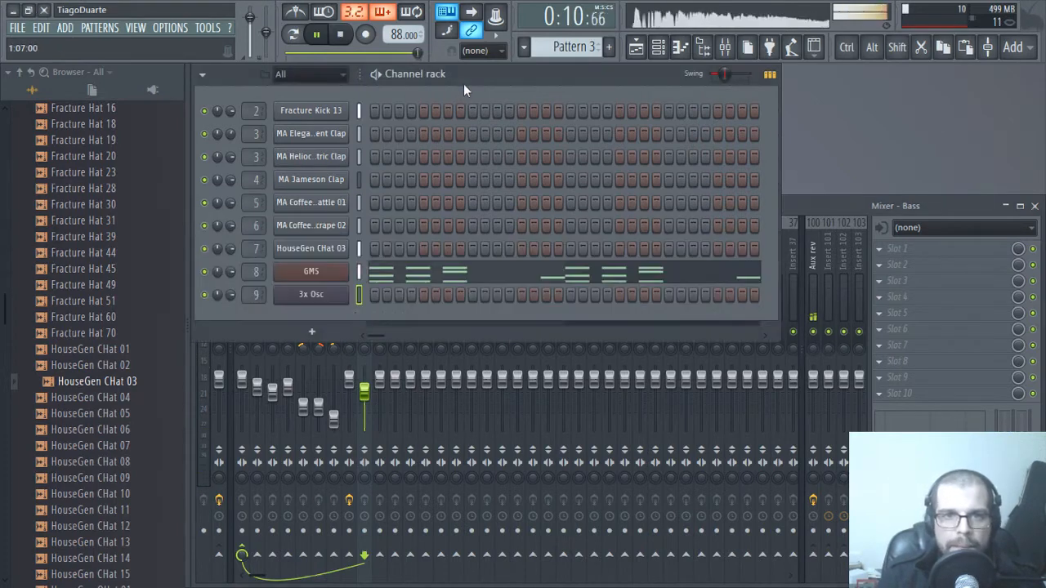
right_click(337, 297)
left_click(380, 295)
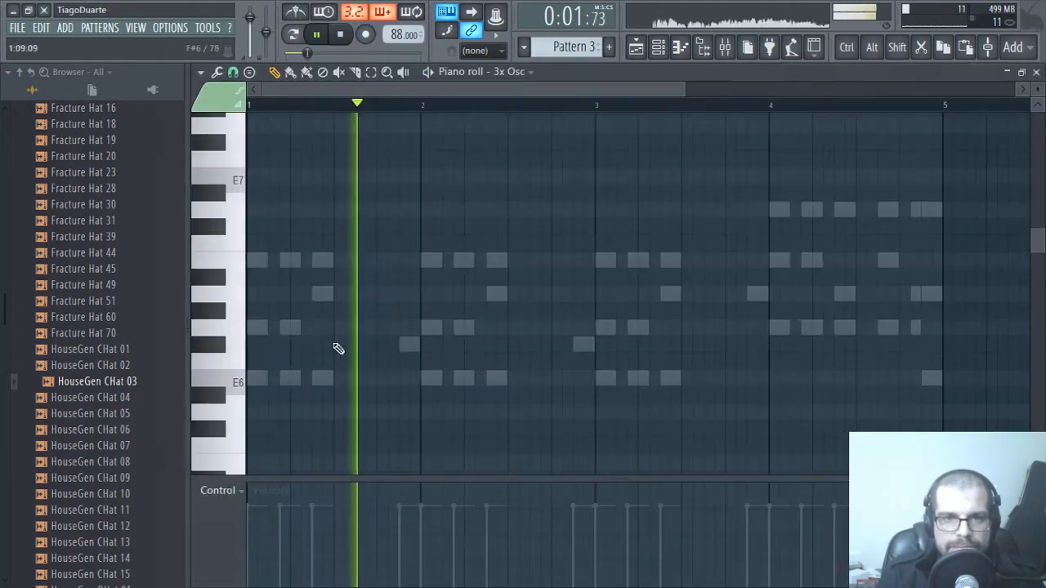
scroll(253, 388, "down", 5)
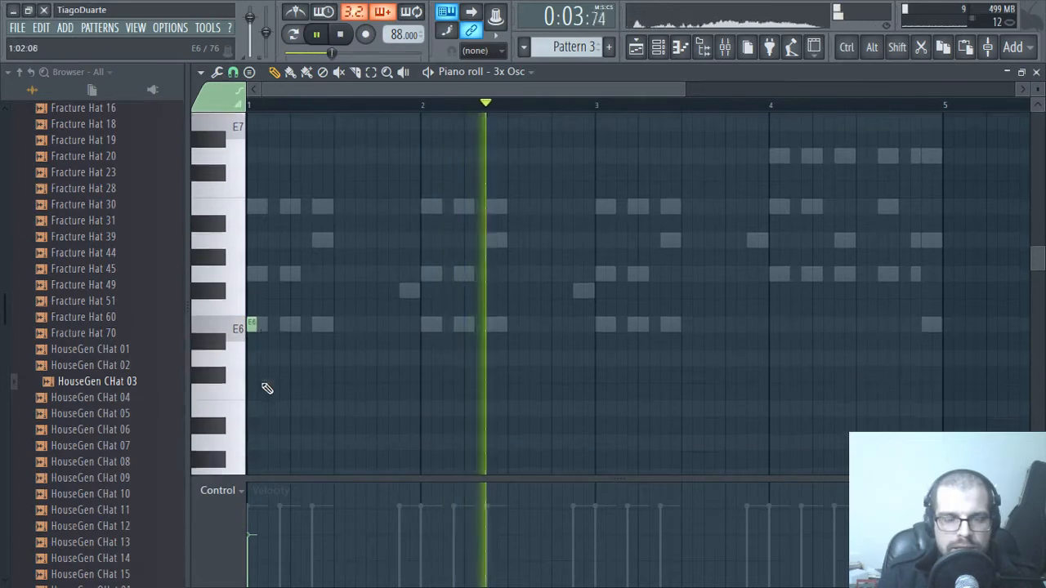
scroll(281, 309, "up", 4)
left_click(286, 328)
left_click(318, 327)
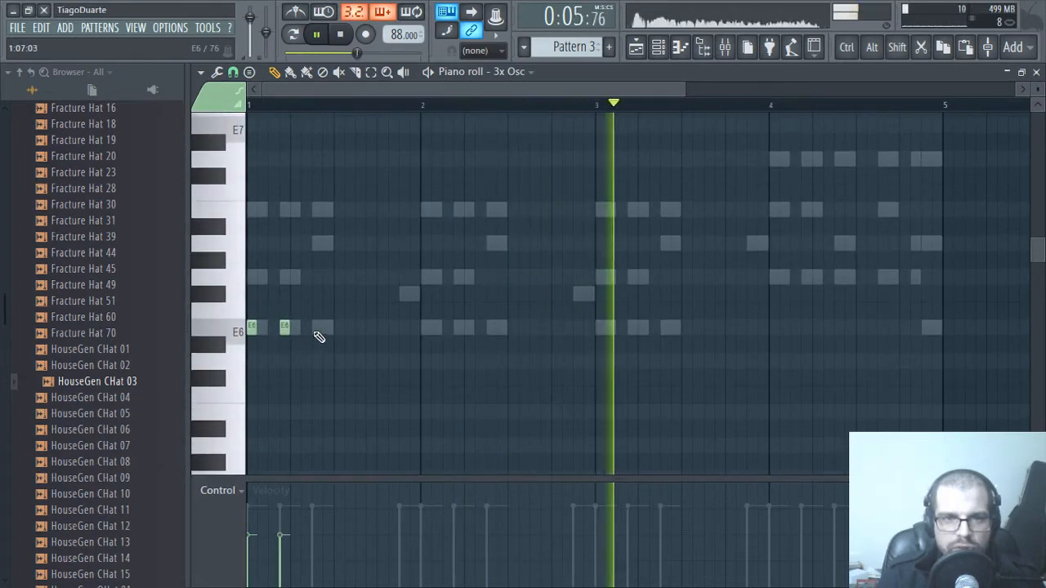
- Add one-step A6 and G6 notes after the first E6 in bar 1, and lengthen the second and third E6 notes to two steps
left_click(272, 278)
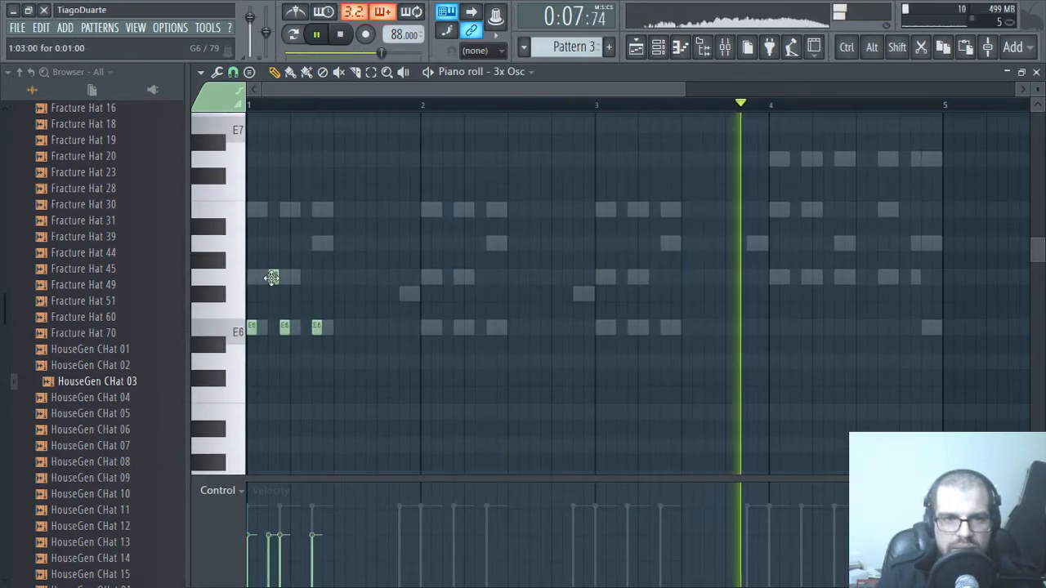
left_click(262, 242)
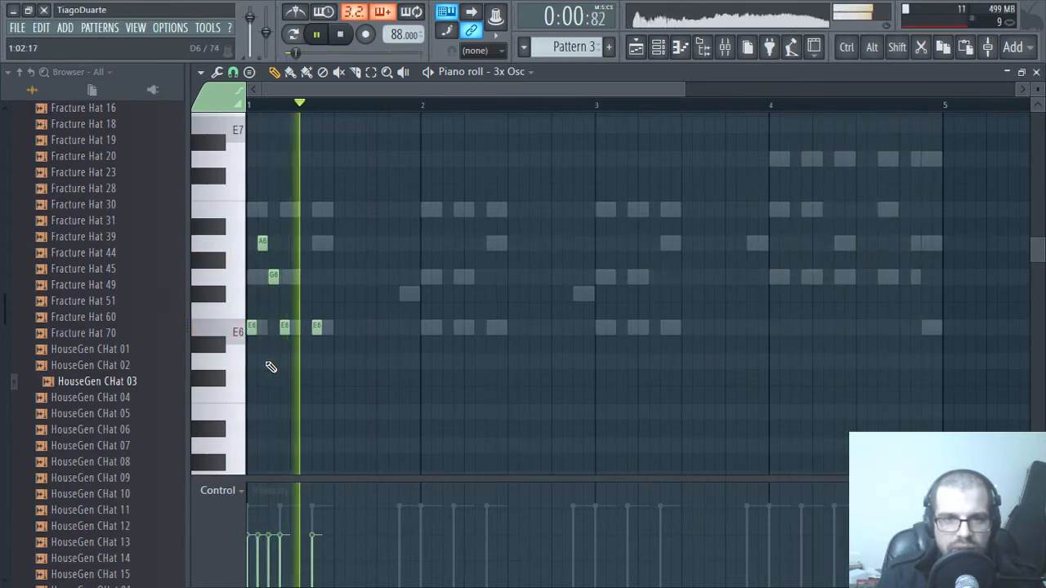
left_click(295, 327)
left_click_drag(296, 328, 288, 329)
key("space")
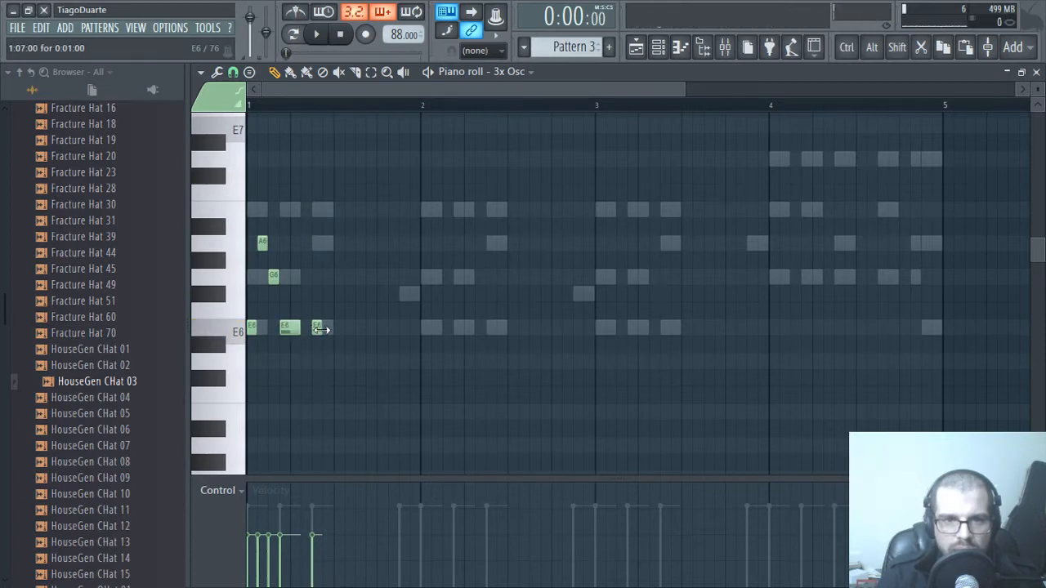
key("space")
- Add a one-step D6 note just before the third E6 in bar 1 and restart playback to hear the phrase
left_click(307, 362)
left_click_drag(321, 362, 309, 363)
key("space")
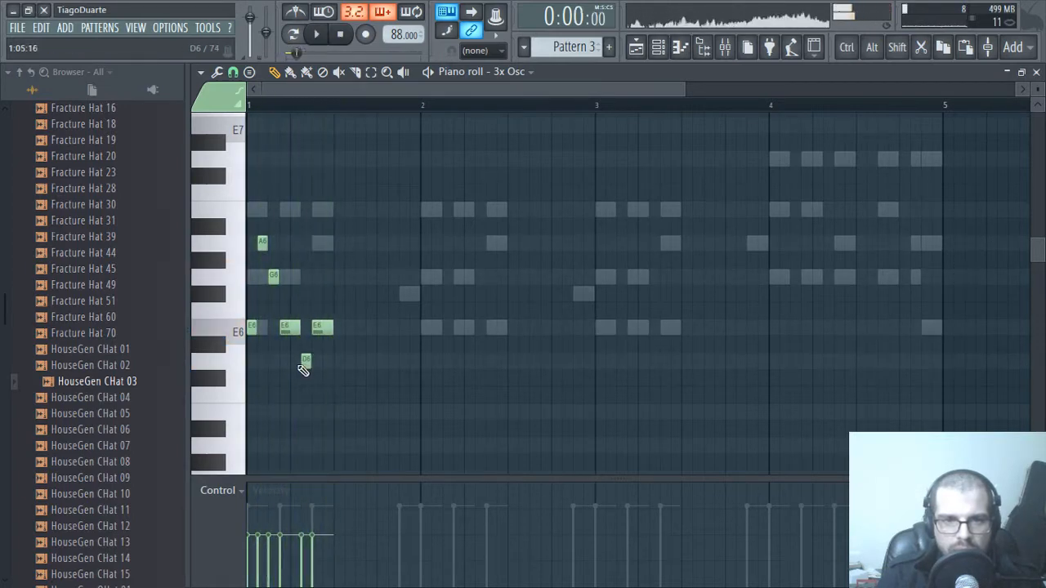
key("space")
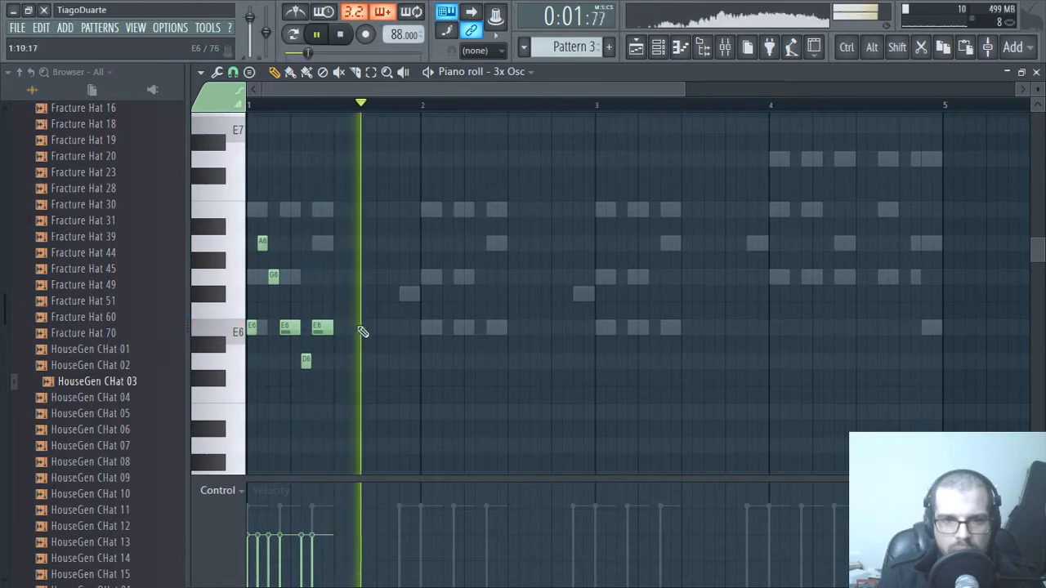
- Copy the bar 1 bass phrase into bars 2 and 3, and raise the velocity of all bass notes to the ghost chord notes' level
left_click_drag(378, 404, 205, 213)
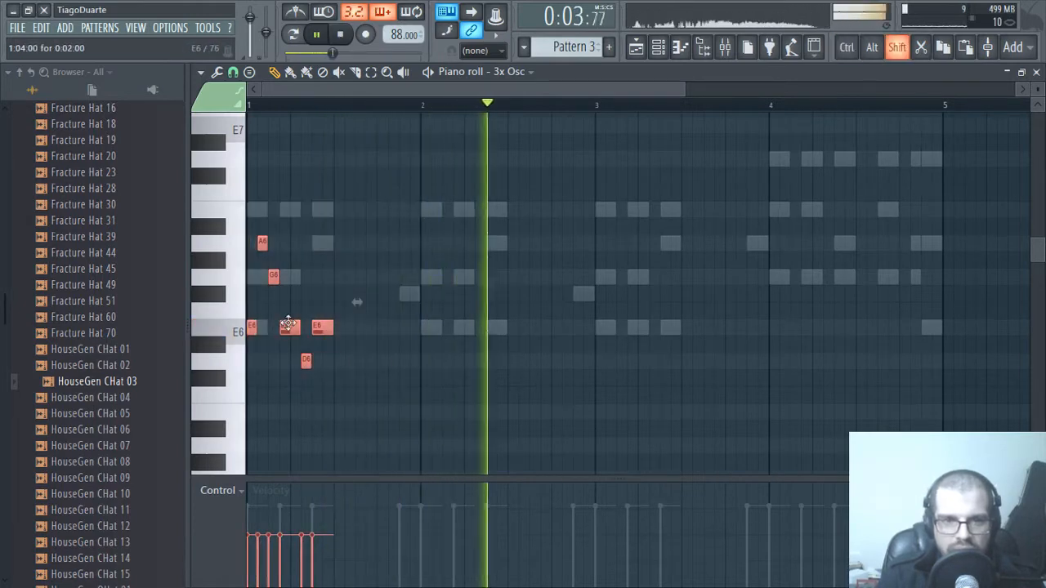
left_click_drag(290, 323, 642, 333)
left_click(567, 407, "ctrl")
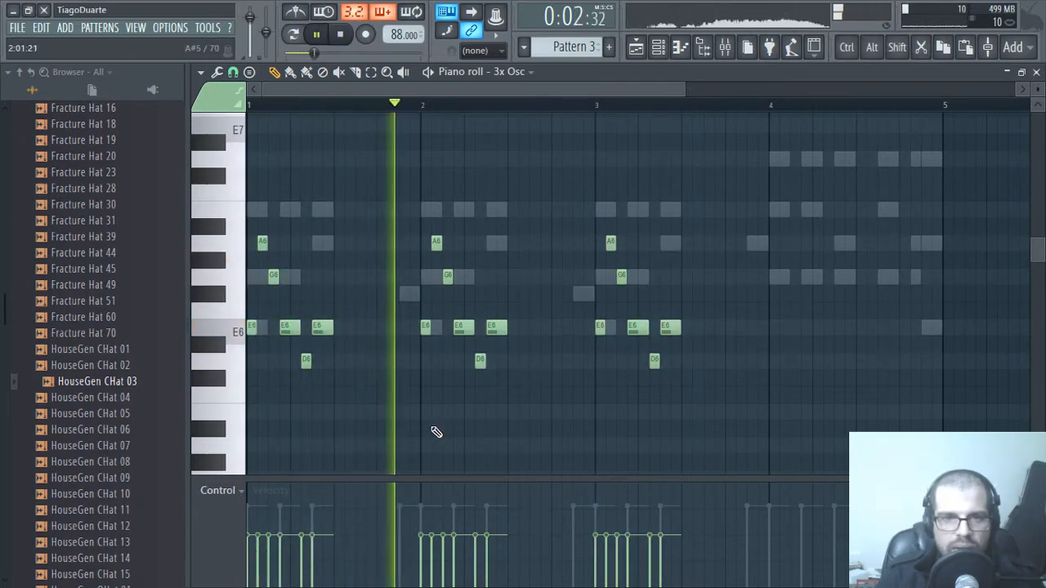
mouse_move(229, 518)
left_mouse_down()
mouse_move(713, 513)
mouse_move(249, 510)
left_mouse_up()
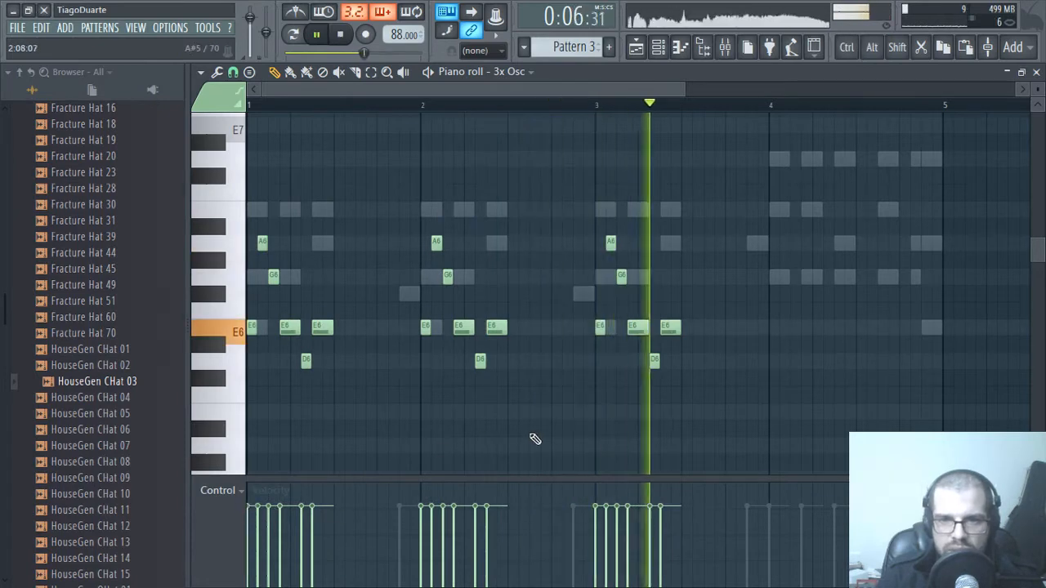
- Select all the bass notes in bar 3 of the 3x Osc part
left_click_drag(749, 410, 550, 226)
scroll(637, 294, "right", 2)
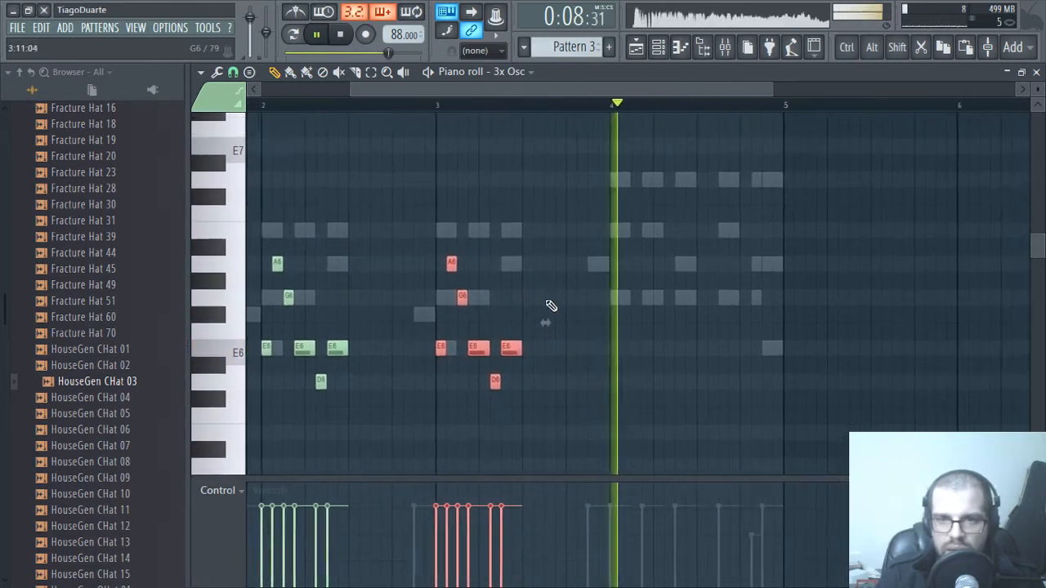
- Copy the bass phrase to bar 4 starting on G6, and retune its second, third, fifth and sixth notes to B6, A6, E6 and A6
mouse_move(465, 346)
left_mouse_down()
mouse_move(647, 281)
mouse_move(642, 311)
left_mouse_up()
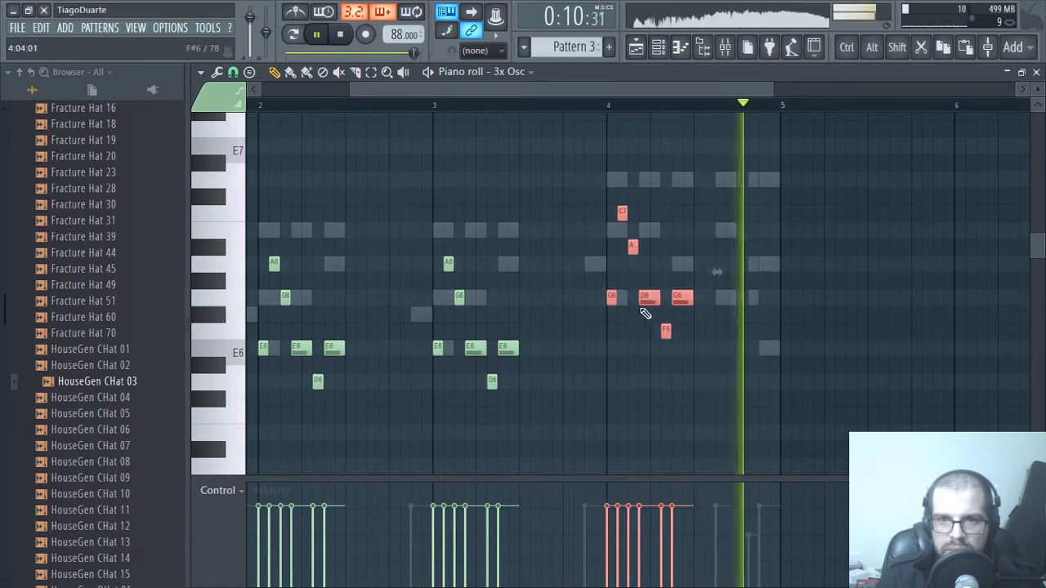
left_click(630, 251)
left_click_drag(632, 251, 633, 265)
left_click_drag(623, 216, 623, 232)
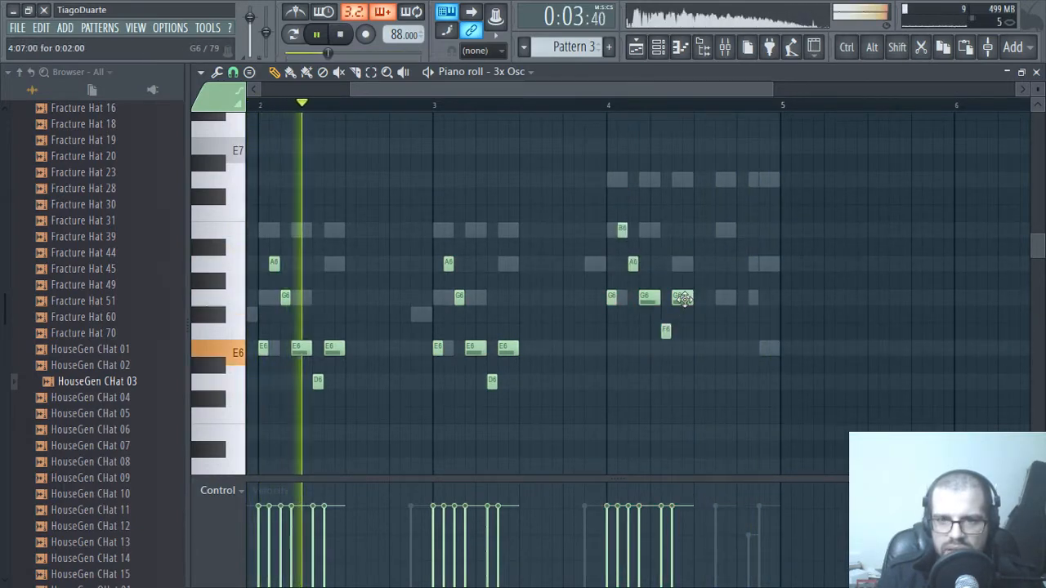
left_click_drag(683, 297, 682, 263)
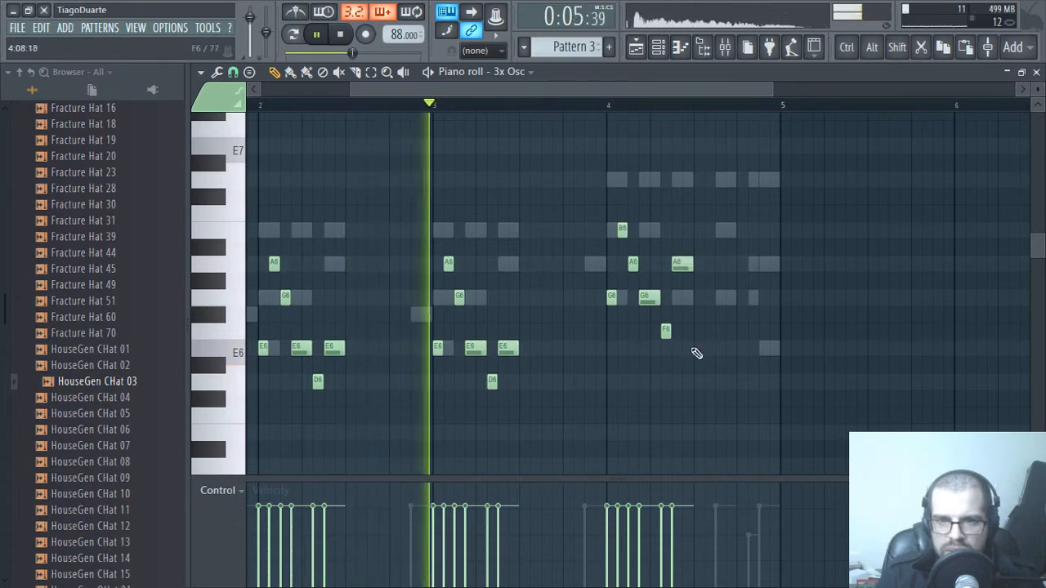
left_click_drag(664, 330, 665, 357)
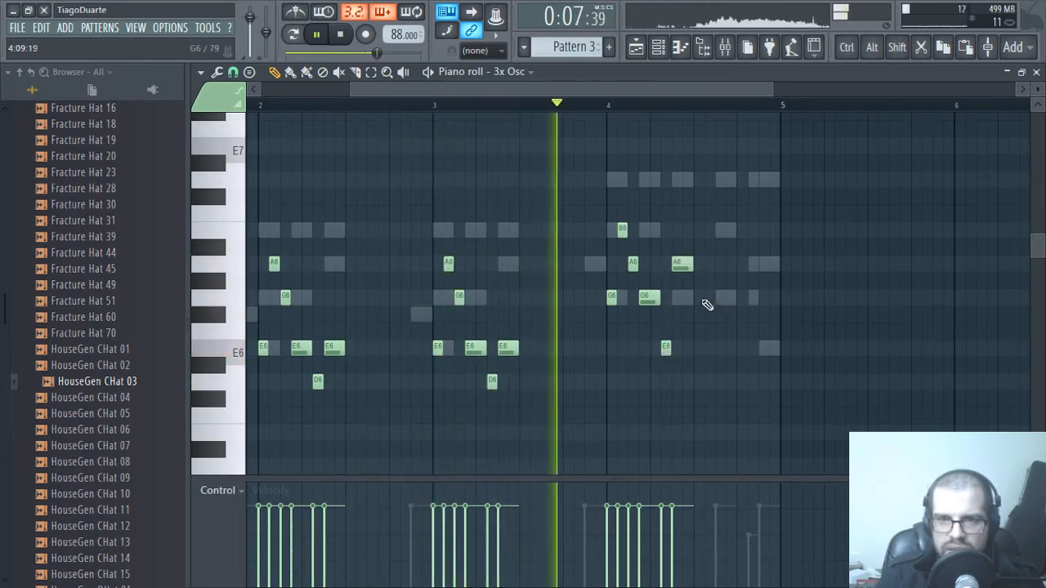
- Add two G6 notes and a closing E6 note at the end of bar 4, shortening the second G6 by half
left_click(719, 297)
left_click_drag(725, 303, 735, 301)
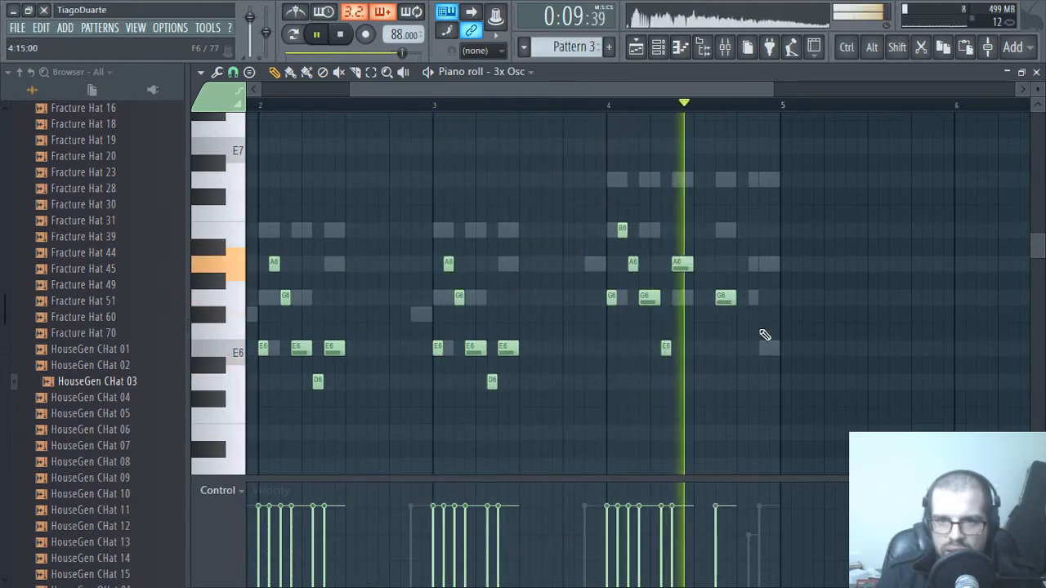
left_click(753, 298)
left_click(766, 351)
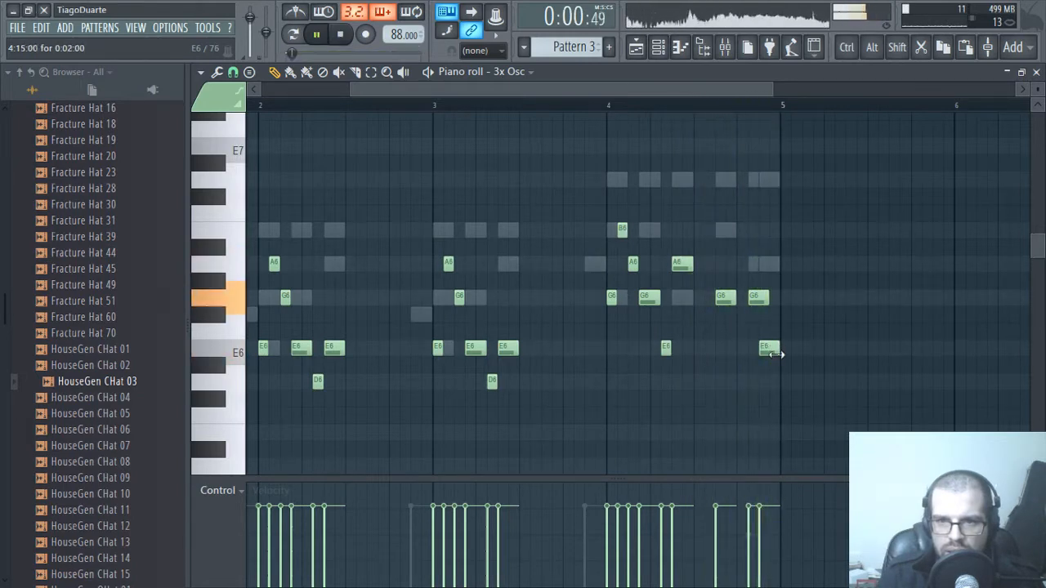
left_click_drag(767, 297, 751, 302)
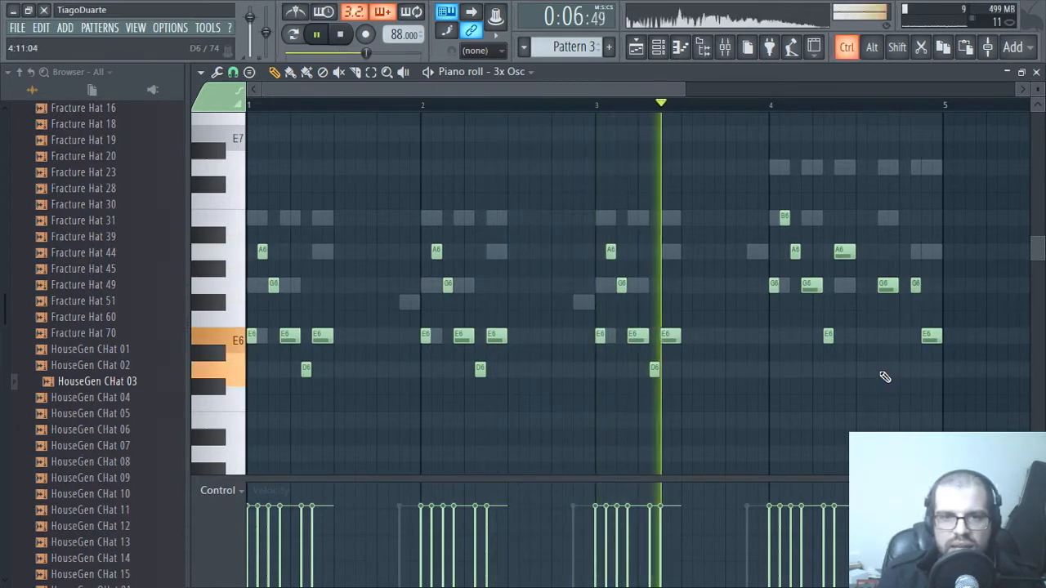
- Transpose all the 3x Osc notes down two octaves to start on E4, and set the Bass mixer track's volume to 59%
scroll(772, 323, "down", 4)
scroll(787, 334, "up", 4)
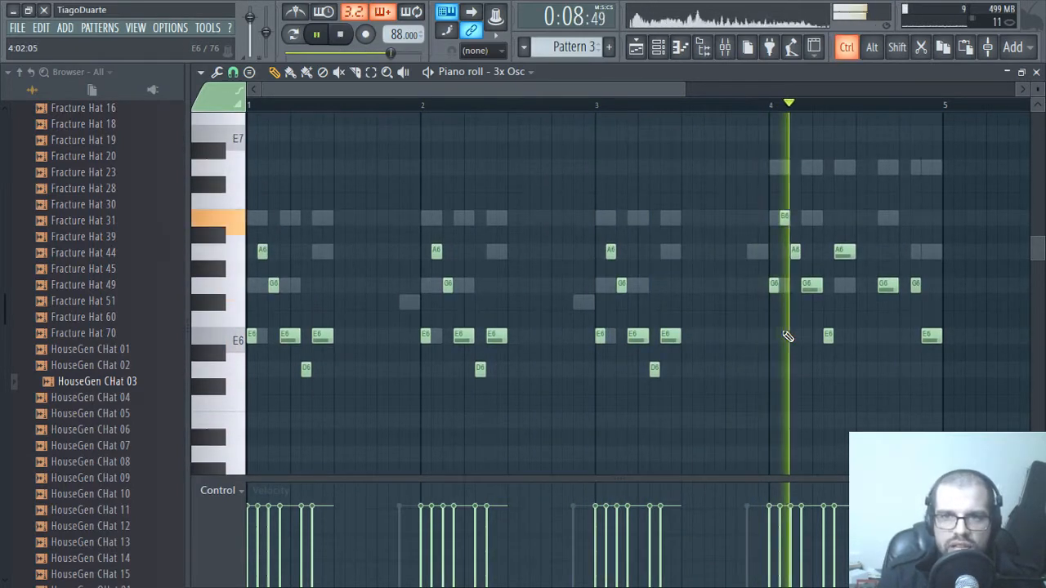
key("ctrl+Down")
key("ctrl+Down")
scroll(784, 339, "down", 9)
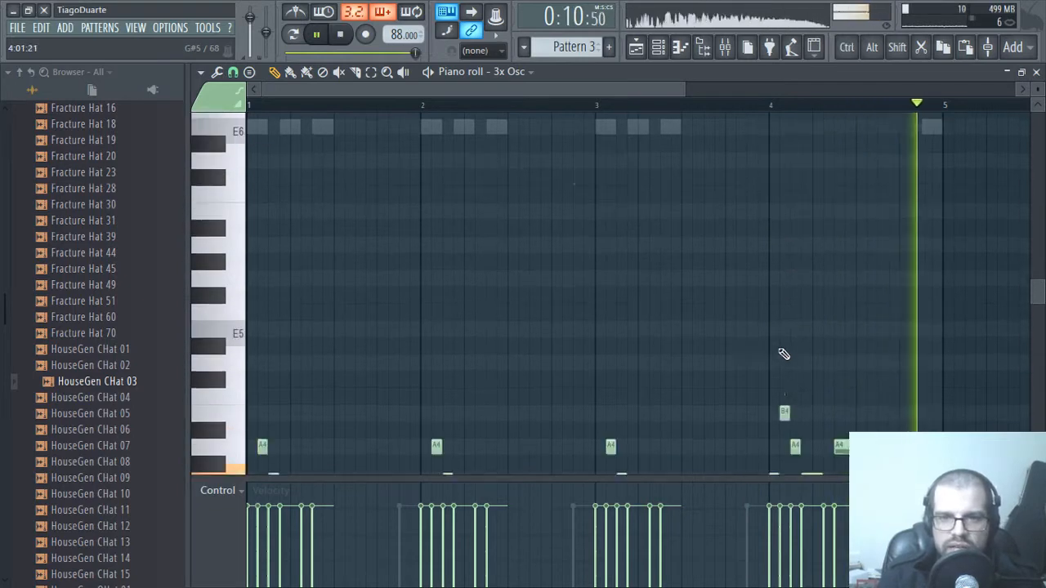
left_click(1036, 74)
left_click(830, 204)
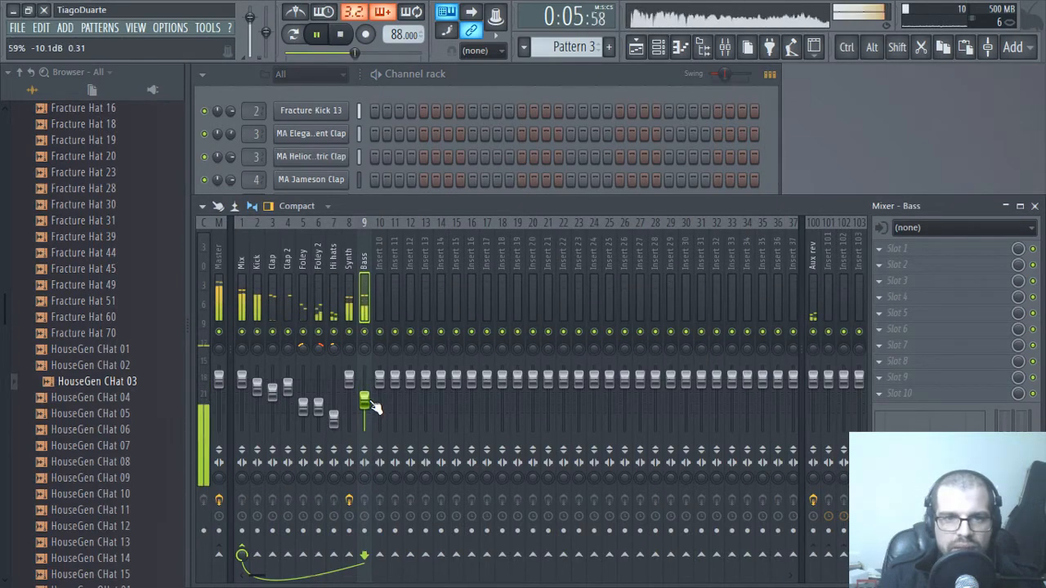
- Try the 3x Osc bass notes one more octave lower
left_click(502, 90)
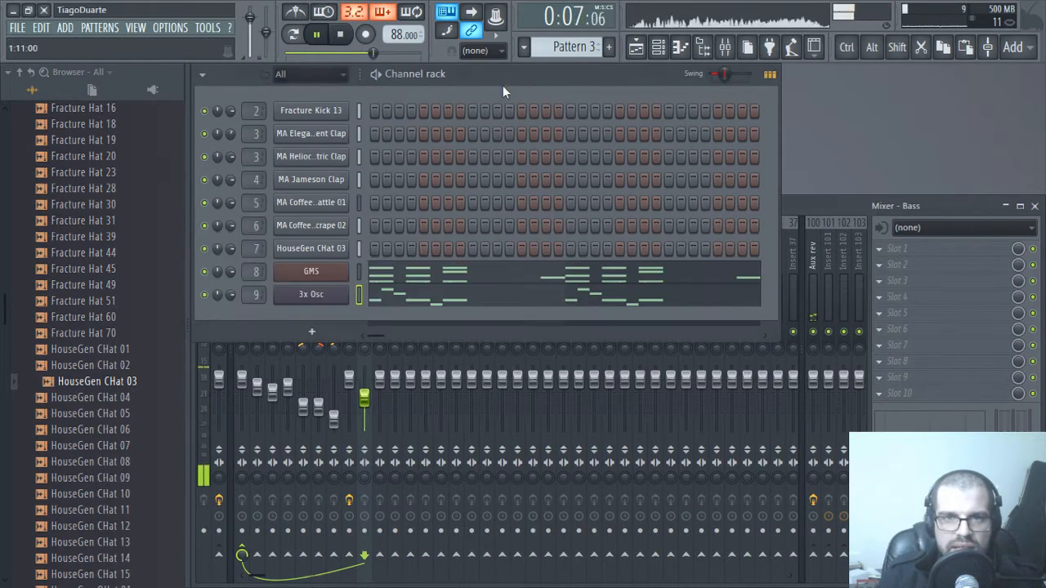
left_click(427, 306)
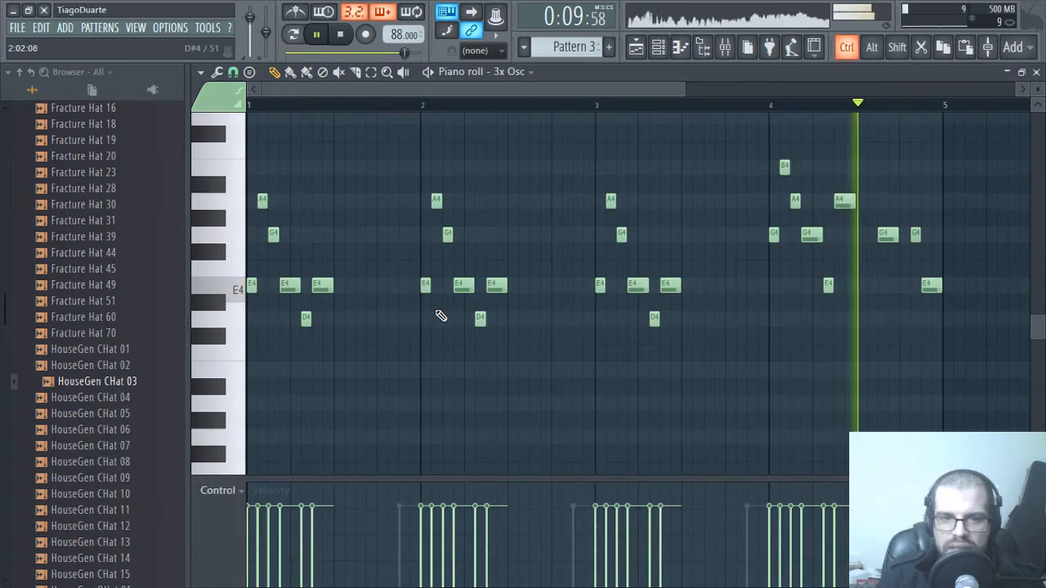
key("ctrl+Down")
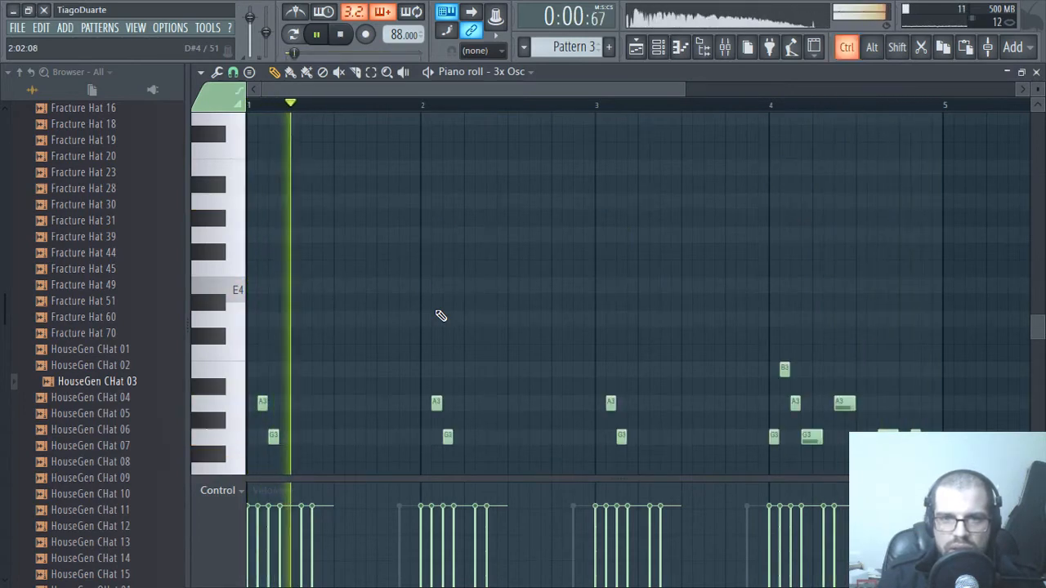
key("F7")
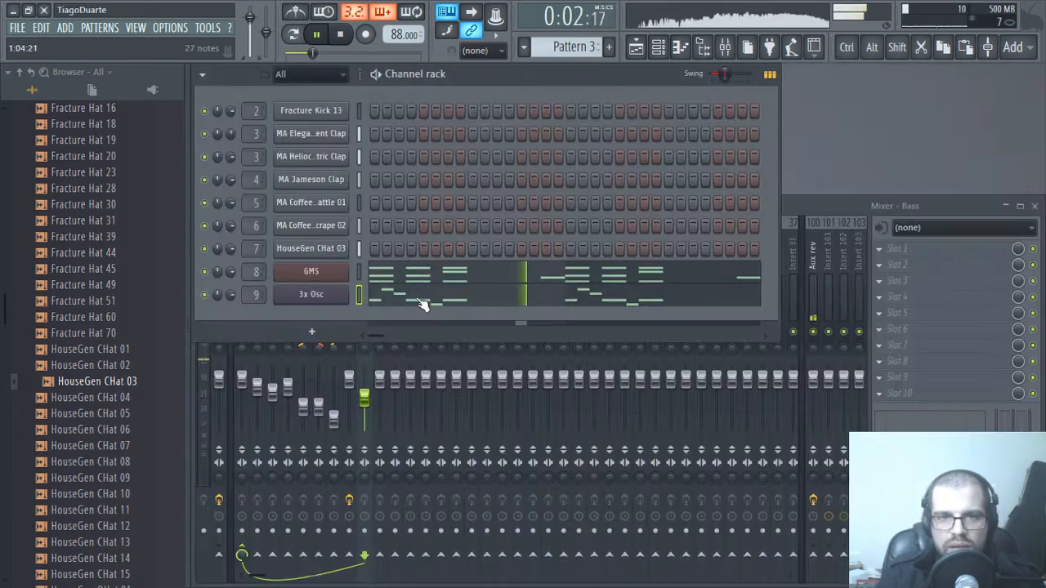
- Raise the Bass track's volume slightly and lower the Synth track's volume slightly in the mixer
left_click(365, 402)
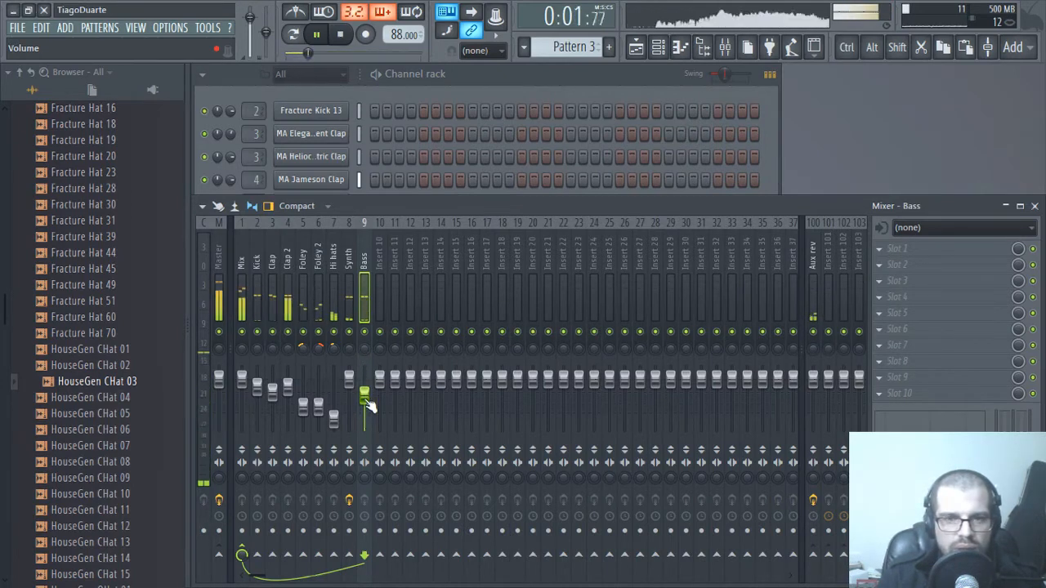
left_click_drag(351, 379, 350, 384)
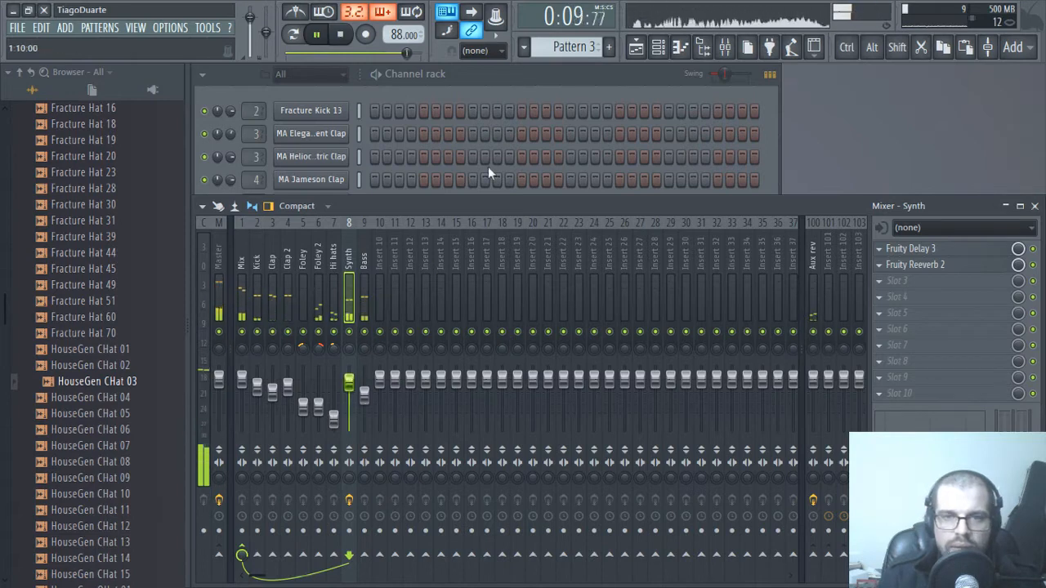
- Transpose the 3x Osc notes back up one octave to start on E4 and play the pattern
left_click(516, 79)
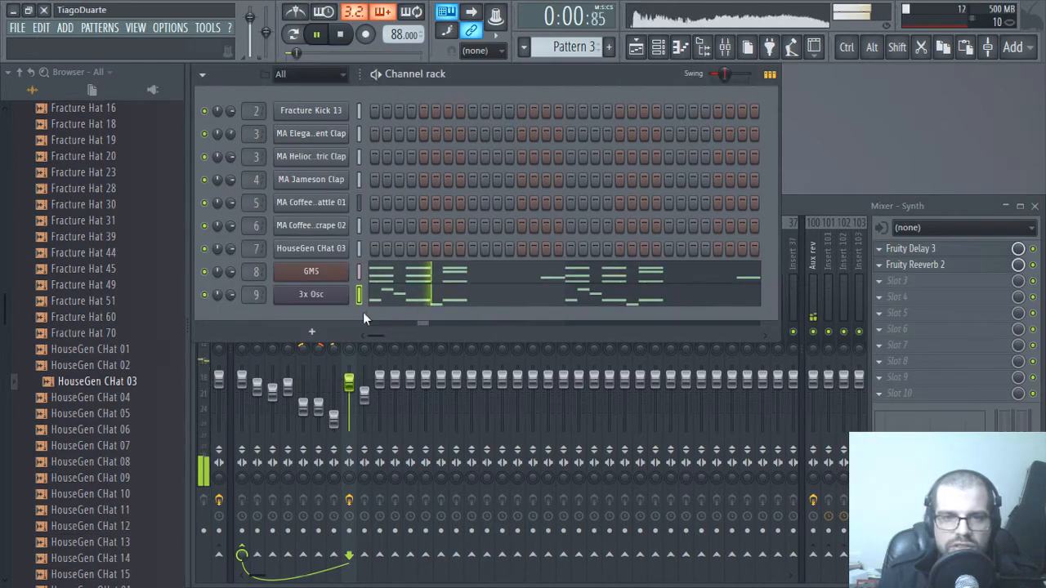
left_click(419, 307)
scroll(375, 367, "down", 3)
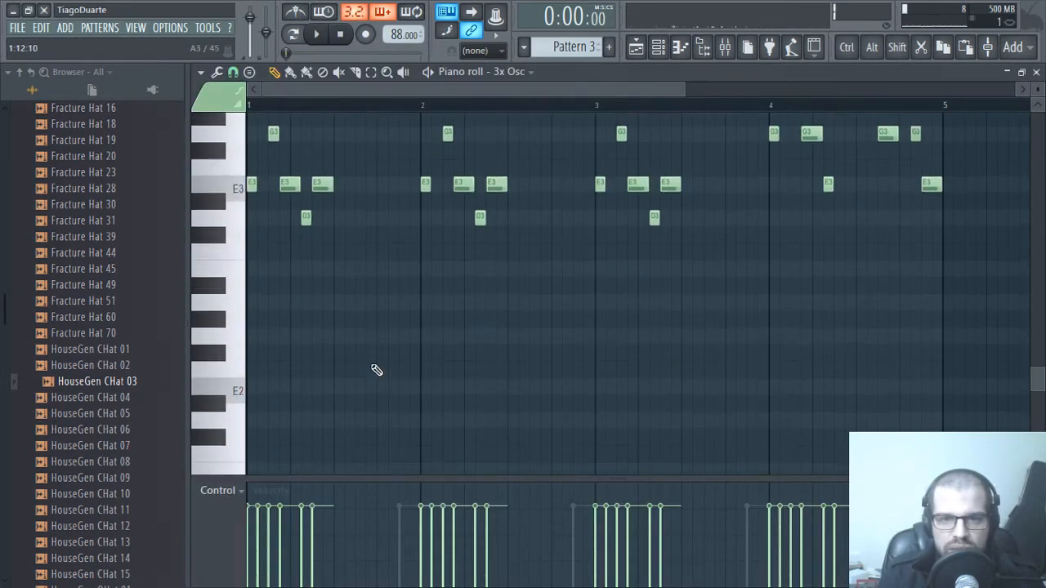
scroll(351, 365, "up", 2)
key("ctrl+Up")
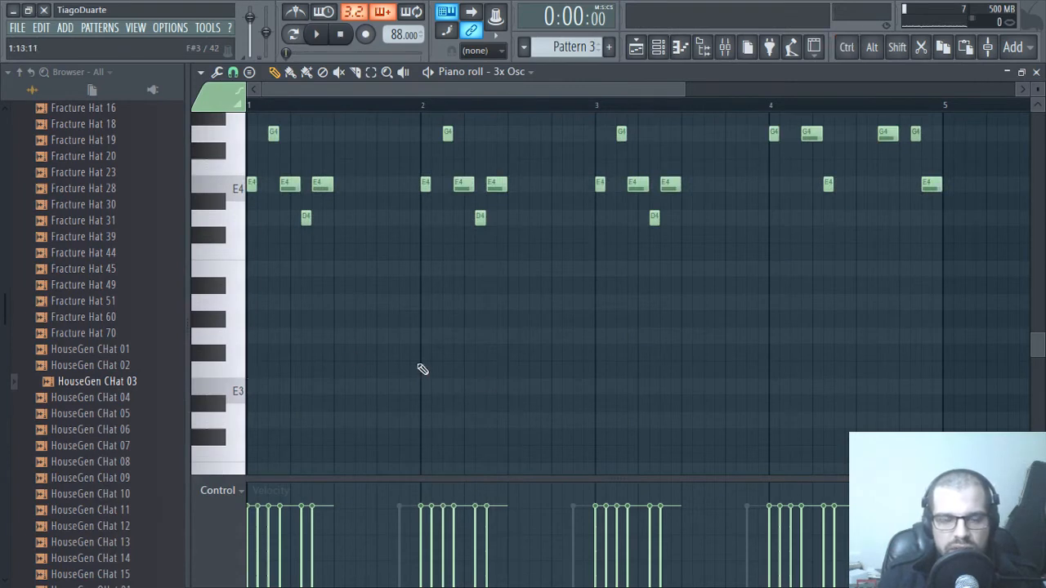
scroll(479, 378, "up", 3)
scroll(473, 376, "down", 1)
key("space")
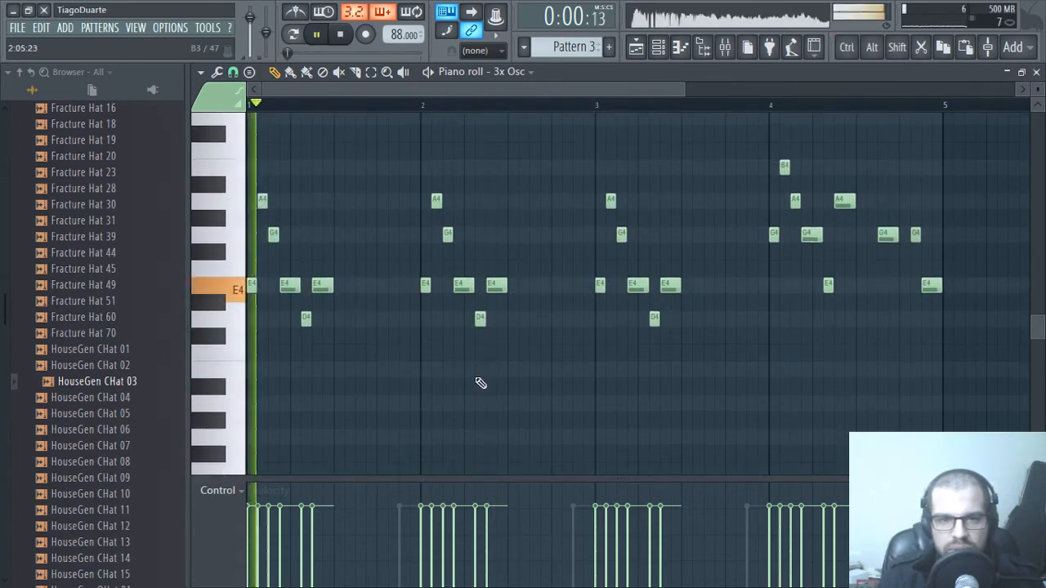
- Audition the 3x Osc notes one octave lower during playback and return them to start on E4
left_click(1036, 73)
left_click(543, 299)
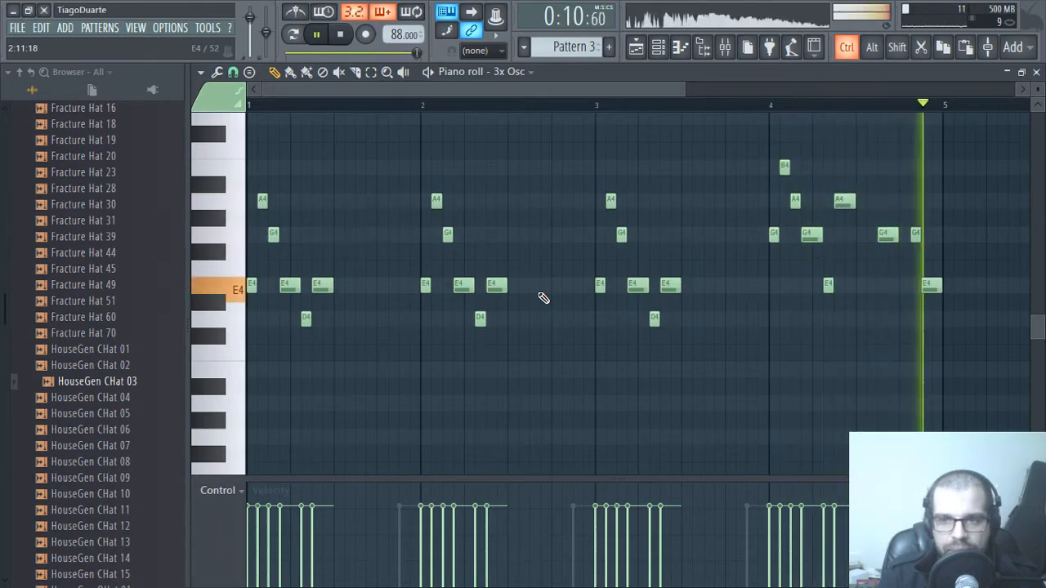
key("ctrl+Down")
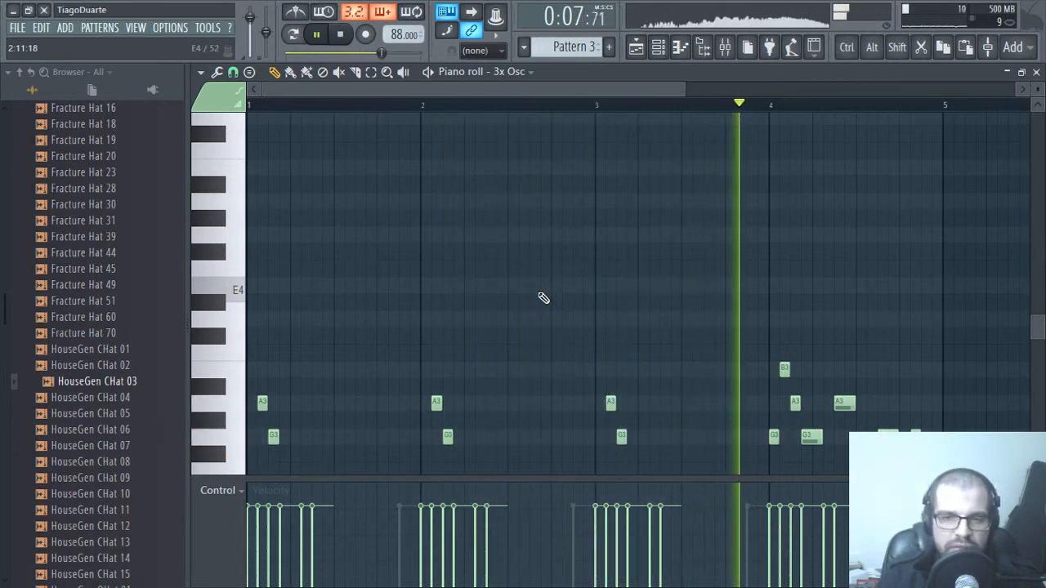
key("ctrl+Up")
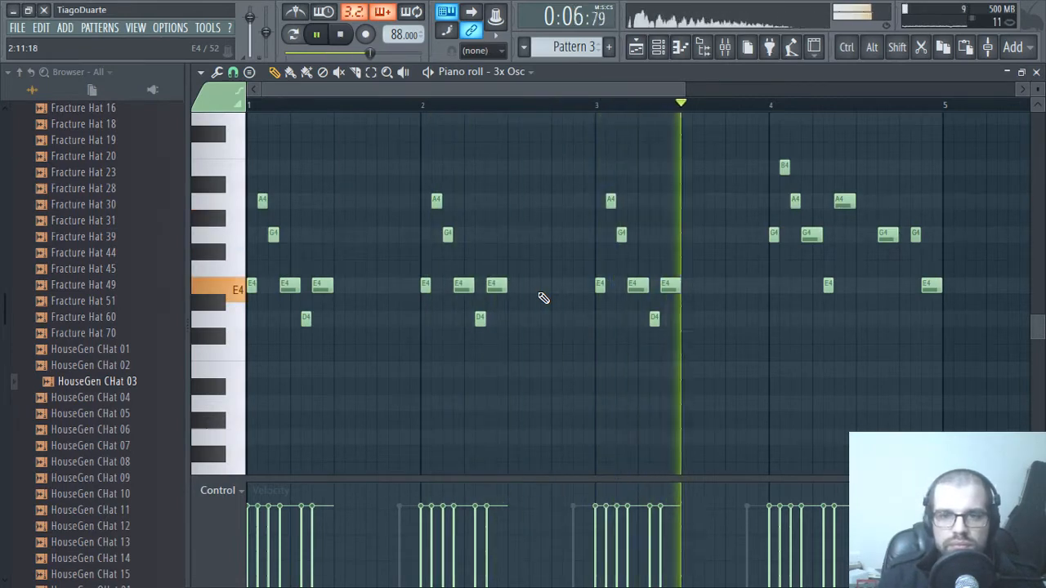
key("Escape")
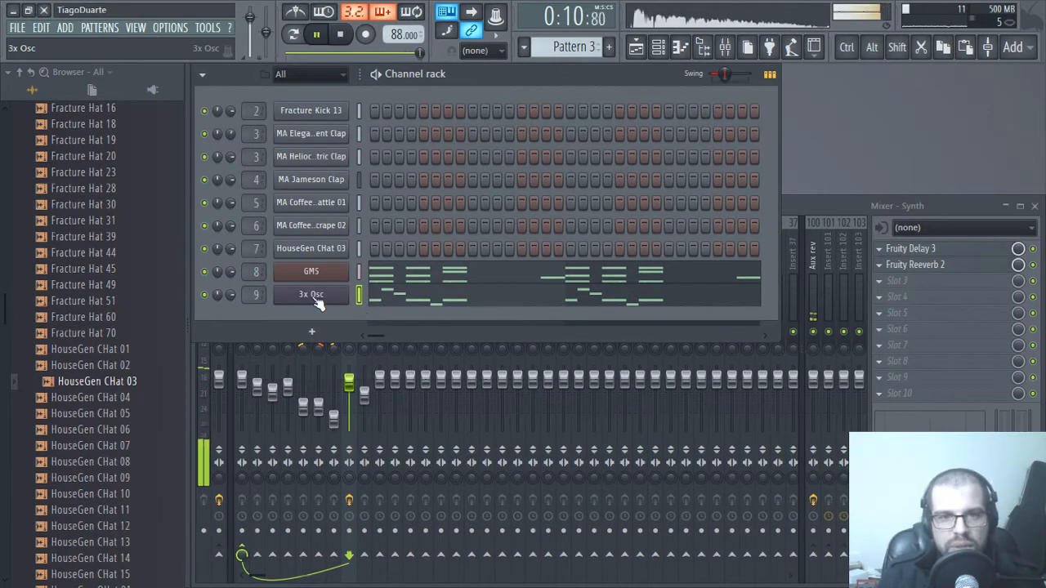
- Clone the 3x Osc channel and close the clone's settings window
right_click(315, 299)
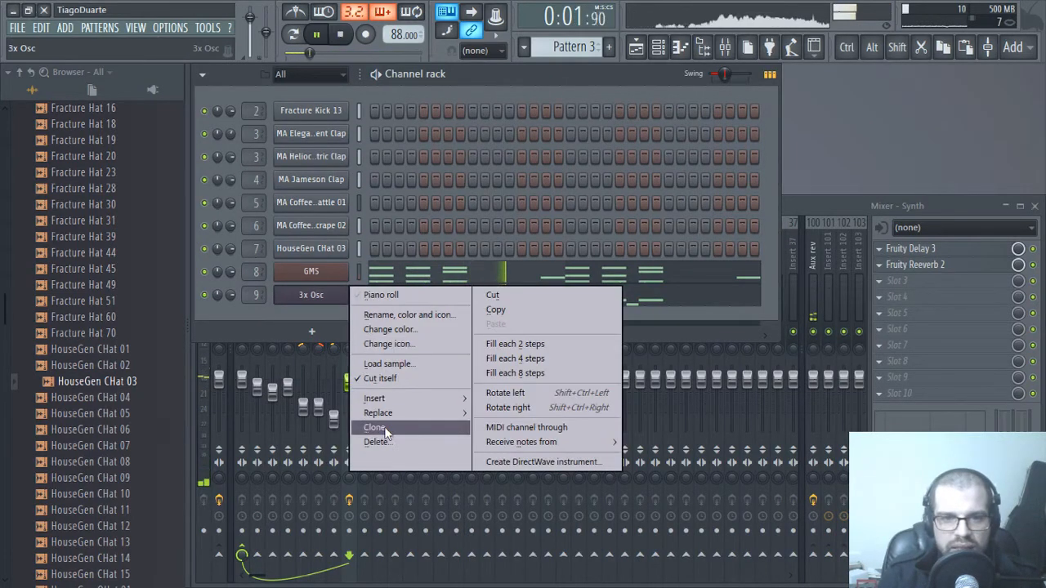
left_click(301, 306)
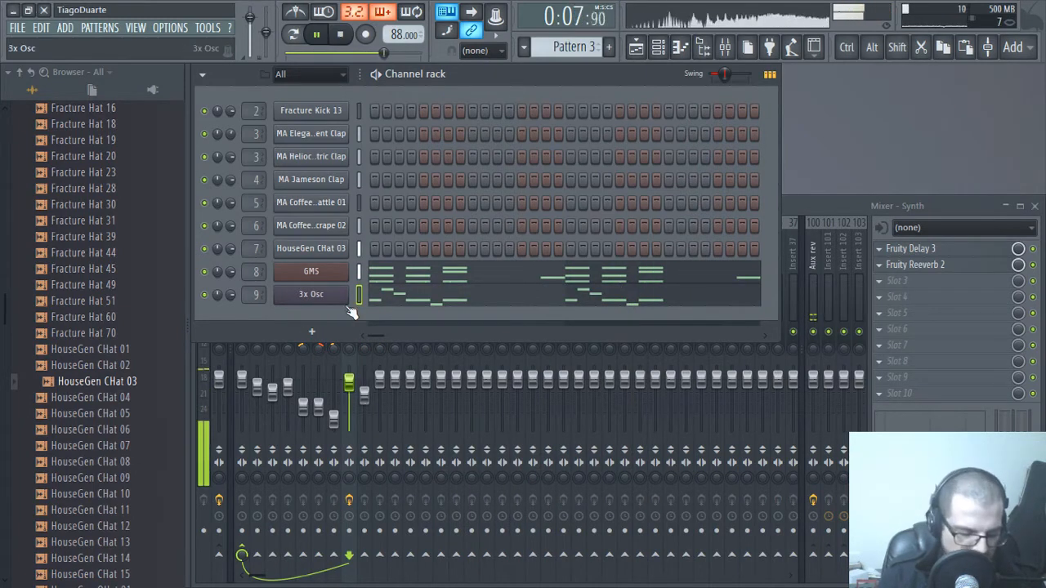
key("alt+c")
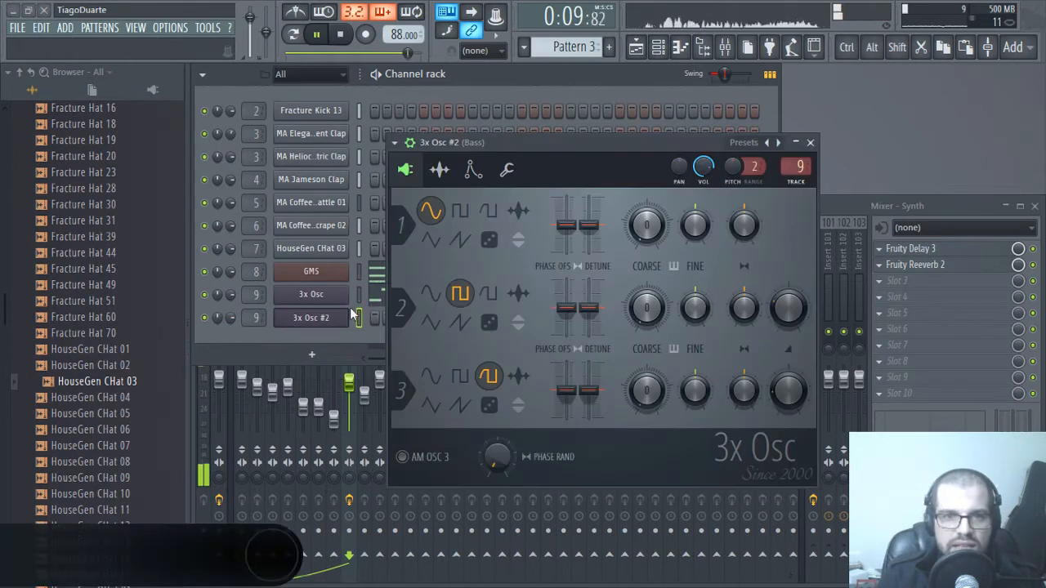
left_click(809, 143)
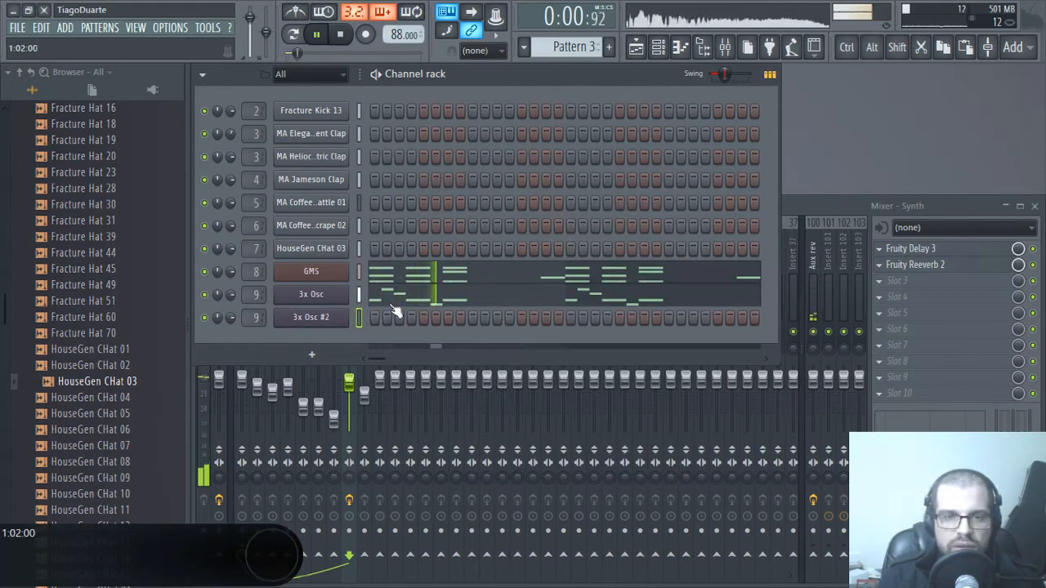
- Route the cloned 3x Osc channel to mixer track 10 and lower that track's volume to 0%
double_click(254, 319)
left_click_drag(379, 378, 379, 415)
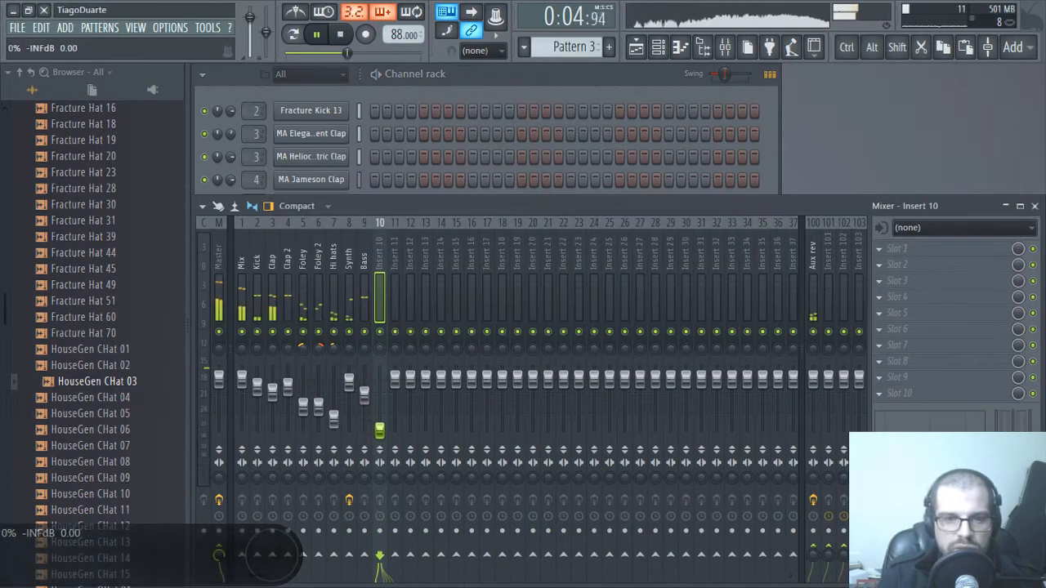
- Copy the notes of 3x Osc into the cloned channel and transpose the copy down one octave
left_click(447, 97)
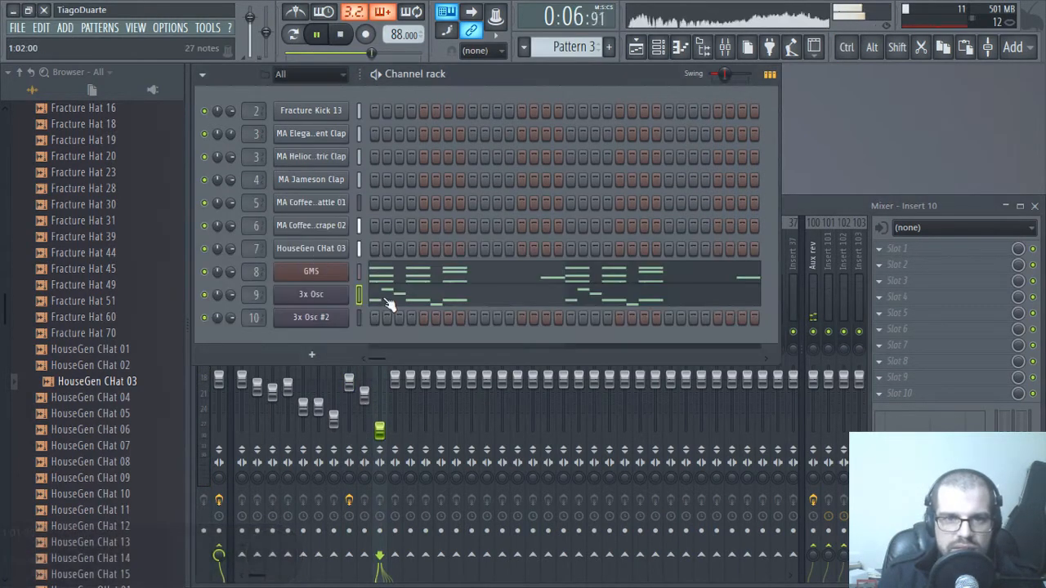
left_click(357, 322)
key("ctrl+v")
left_click(433, 320)
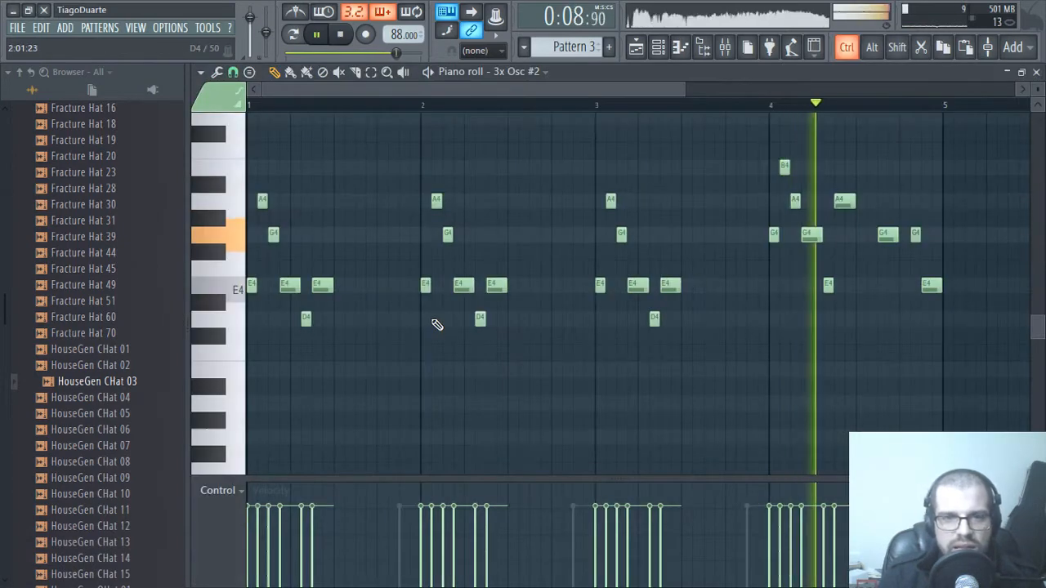
key("ctrl+Down")
key("Escape")
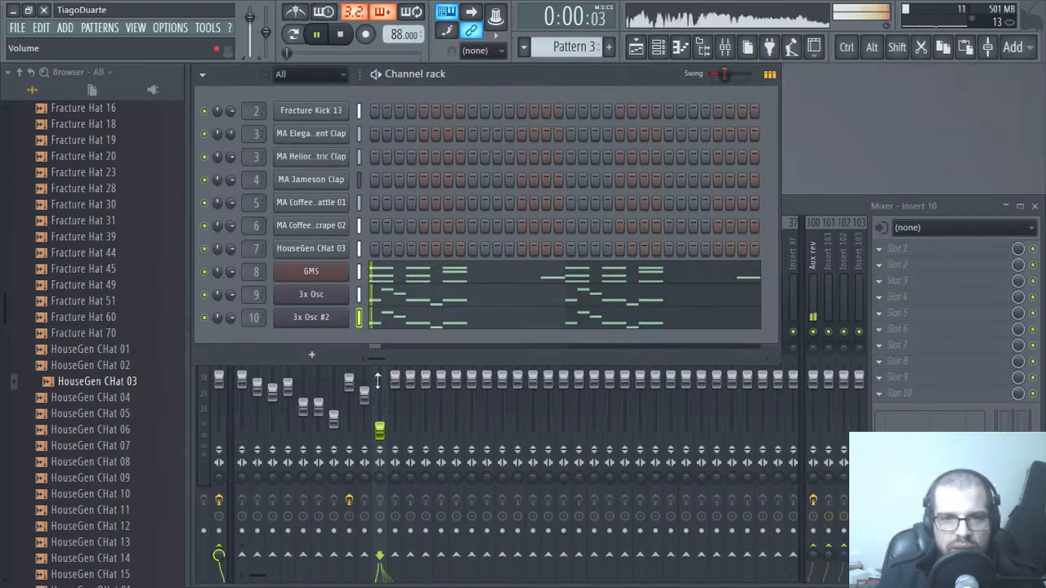
- Set mixer track 10's volume to 42% and route its output only to the Mix track
left_click(384, 439)
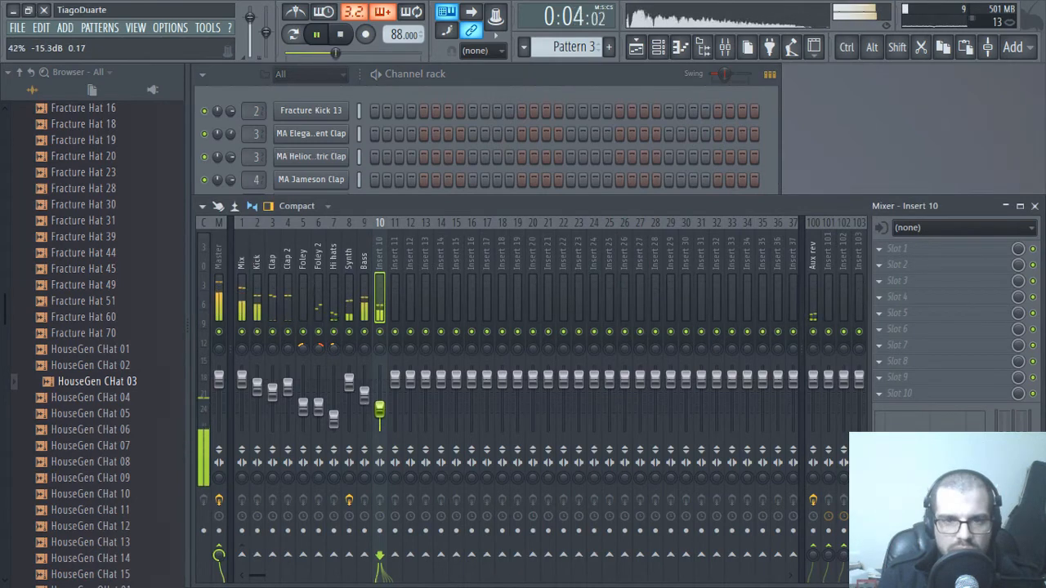
right_click(244, 564)
left_click(297, 531)
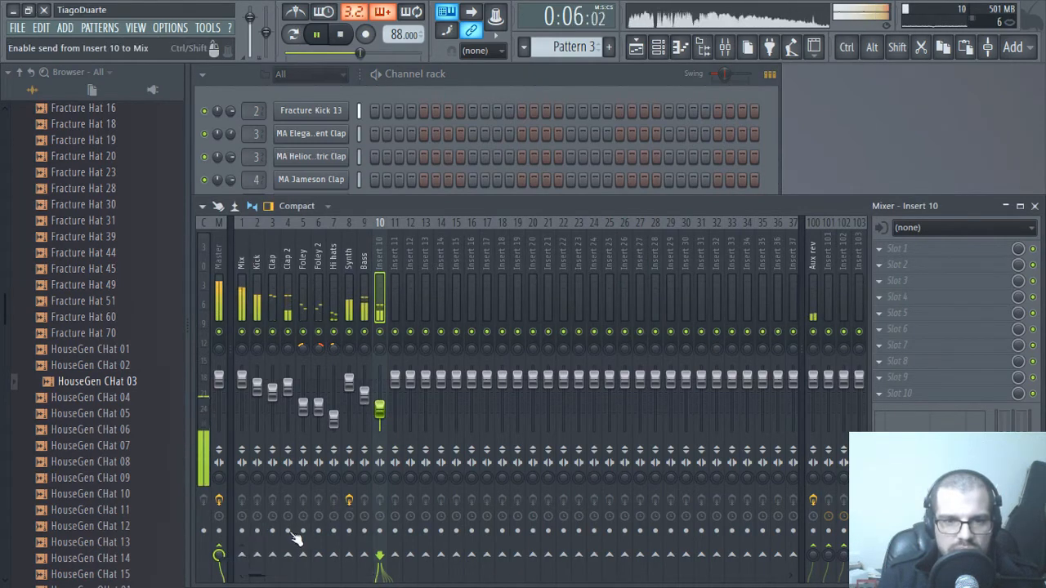
- Rename mixer track 10 as "Sub bass"
double_click(384, 253)
type("Sub bass")
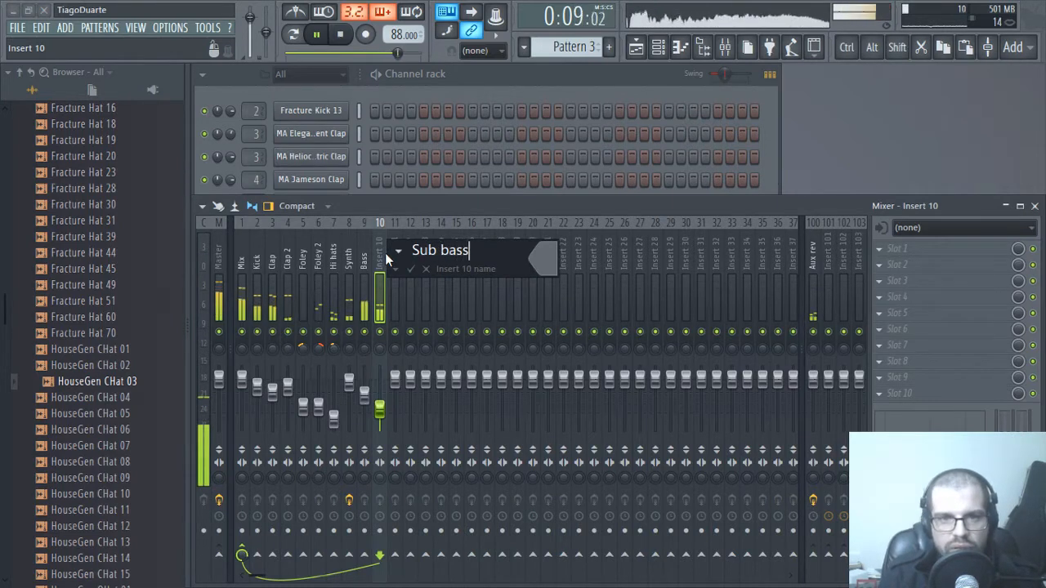
key("Return")
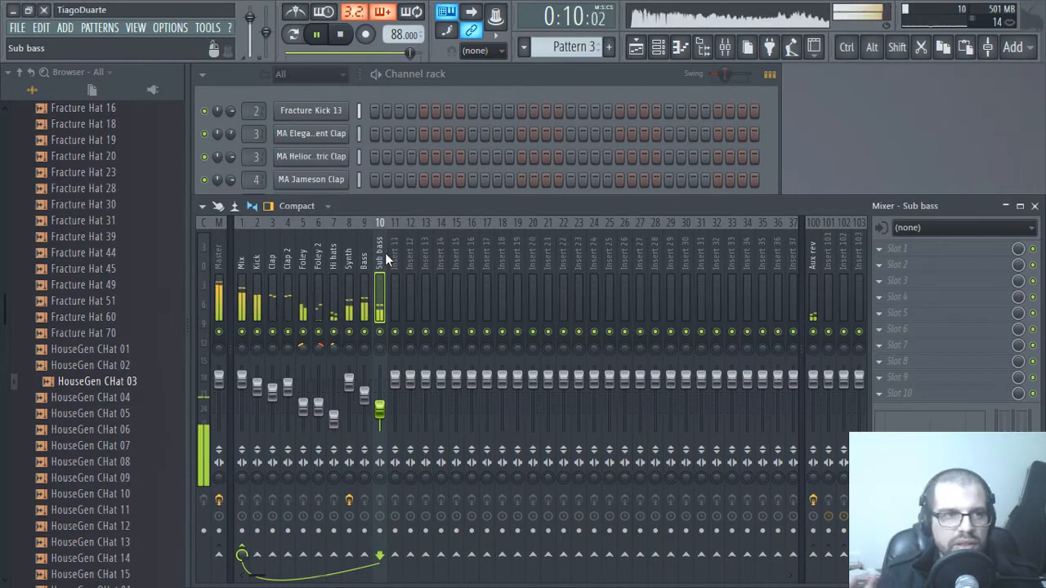
left_click(366, 256)
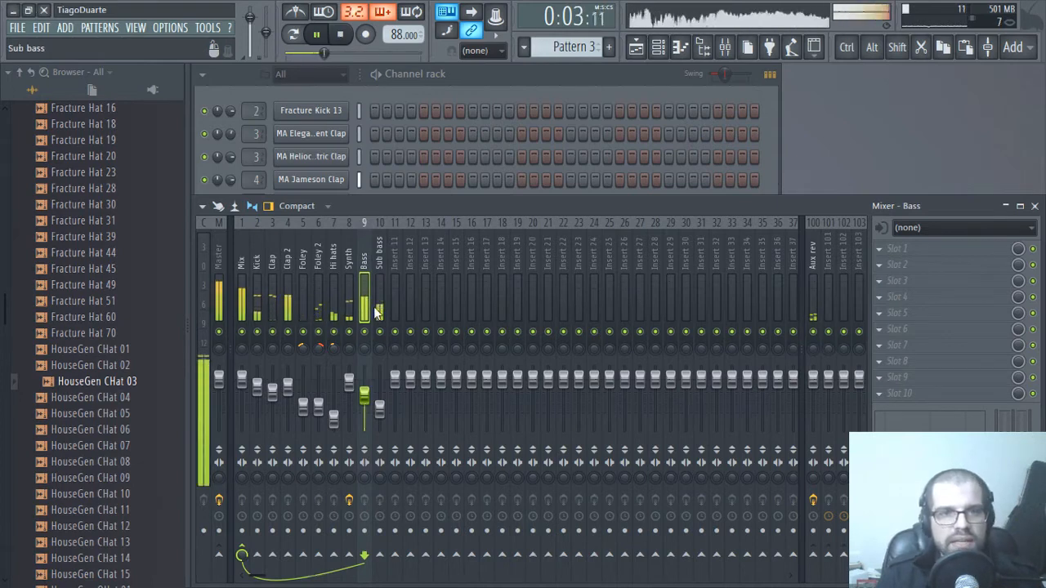
left_click(380, 281)
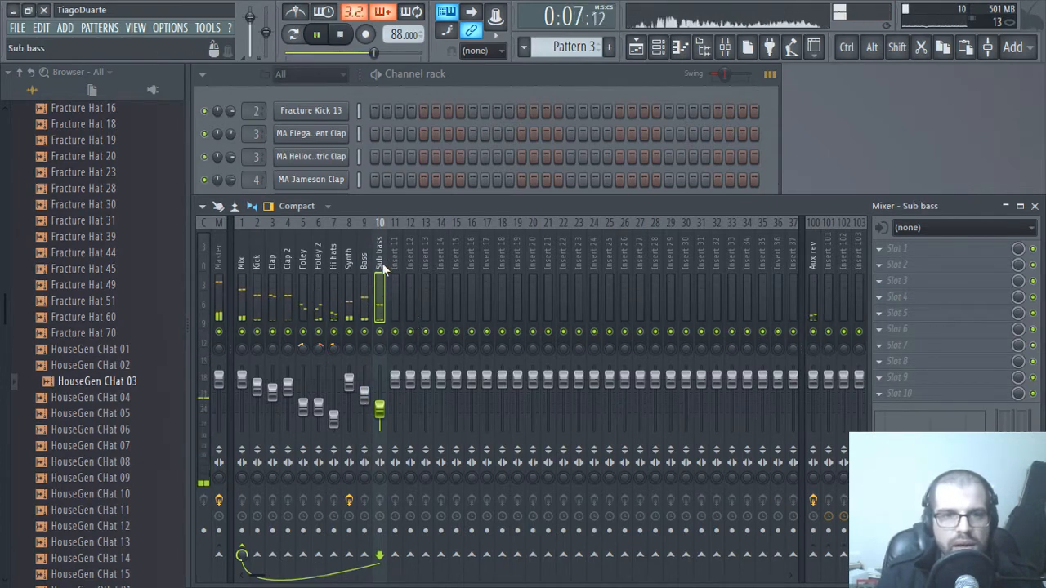
left_click(257, 273)
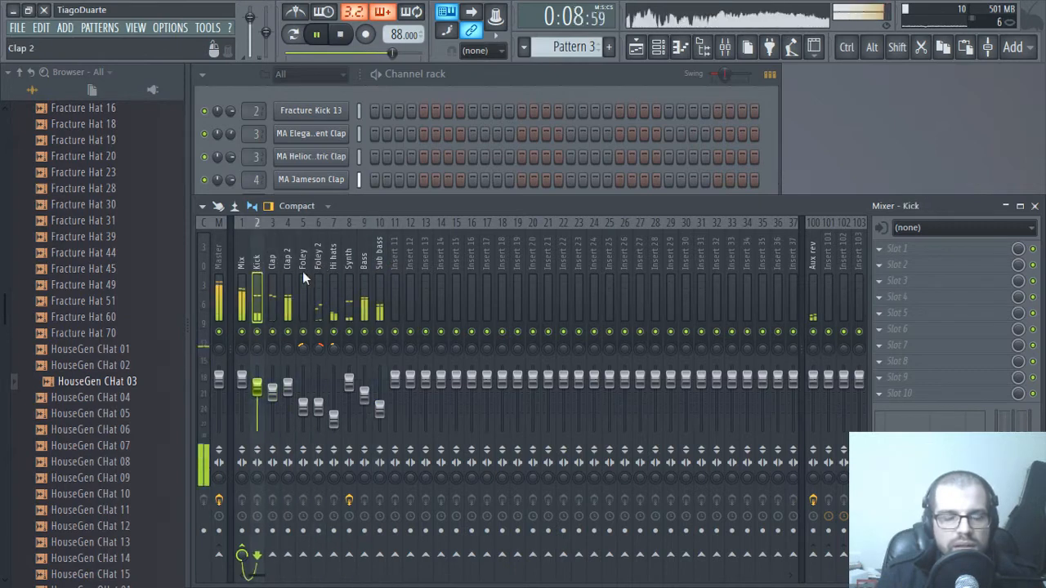
- Add an OrchestralCompanionStrings instrument as a new channel in the channel rack
left_click(518, 87)
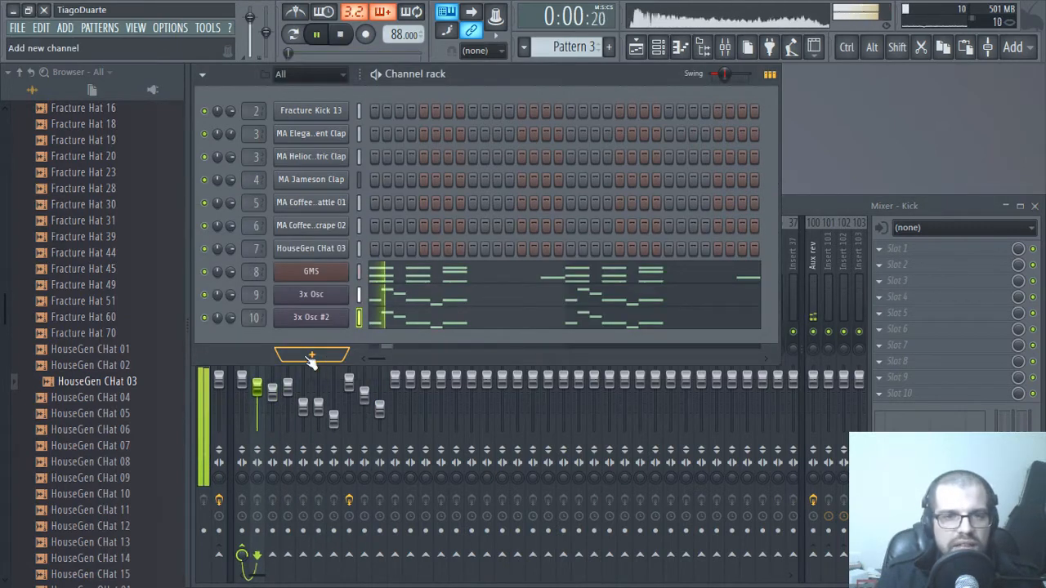
left_click(311, 357)
mouse_move(338, 342)
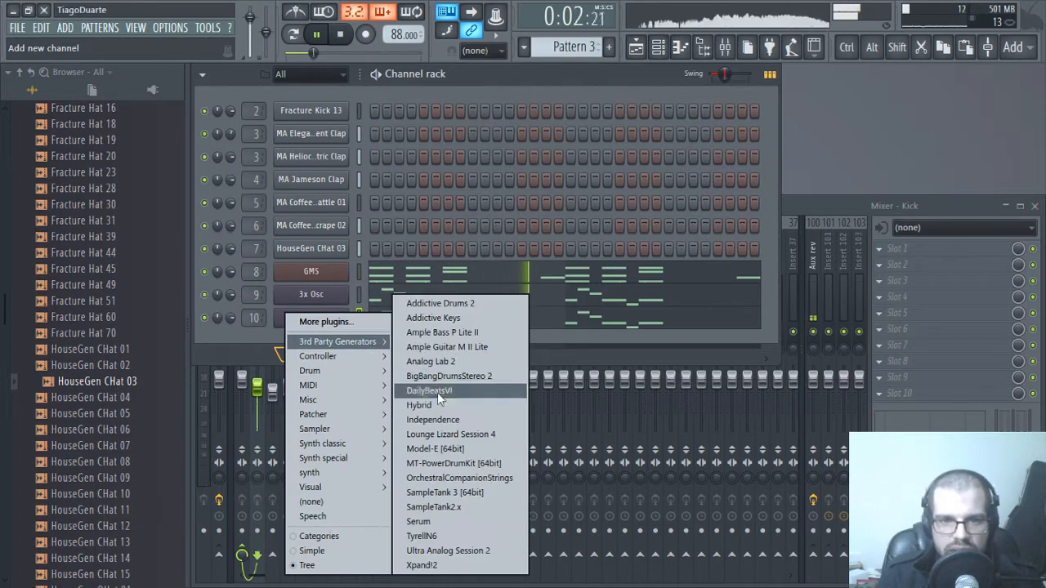
left_click(470, 482)
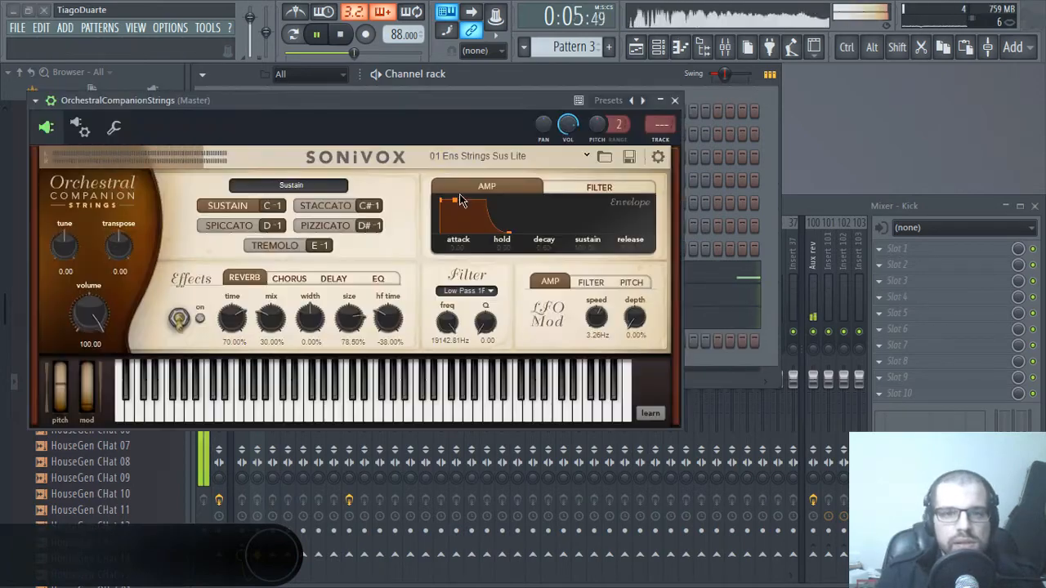
- Load the 02 Ensemble Strings preset from the 00 Ensemble Strings group in the strings instrument
left_click(520, 156)
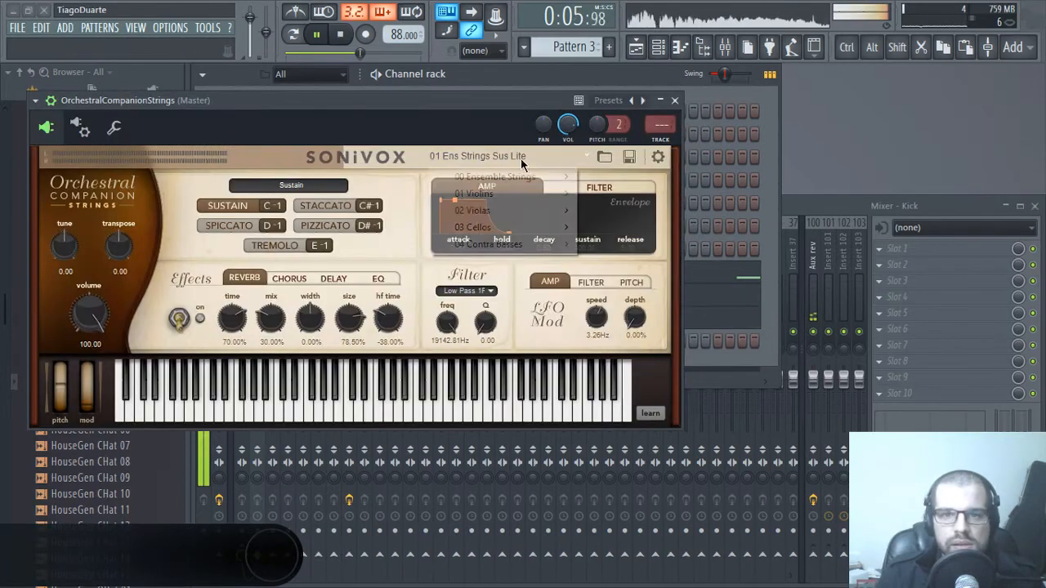
mouse_move(494, 195)
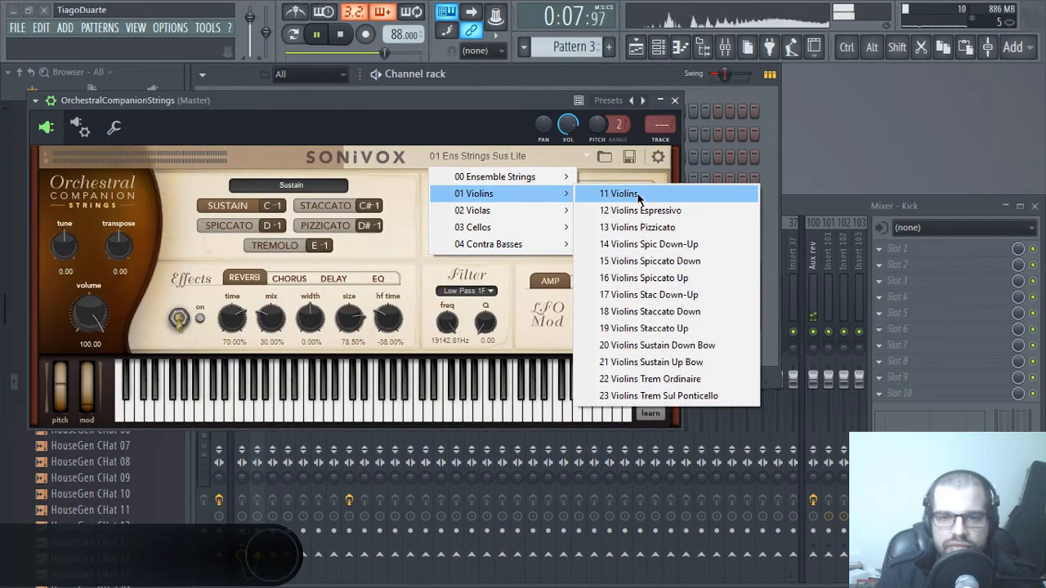
mouse_move(531, 177)
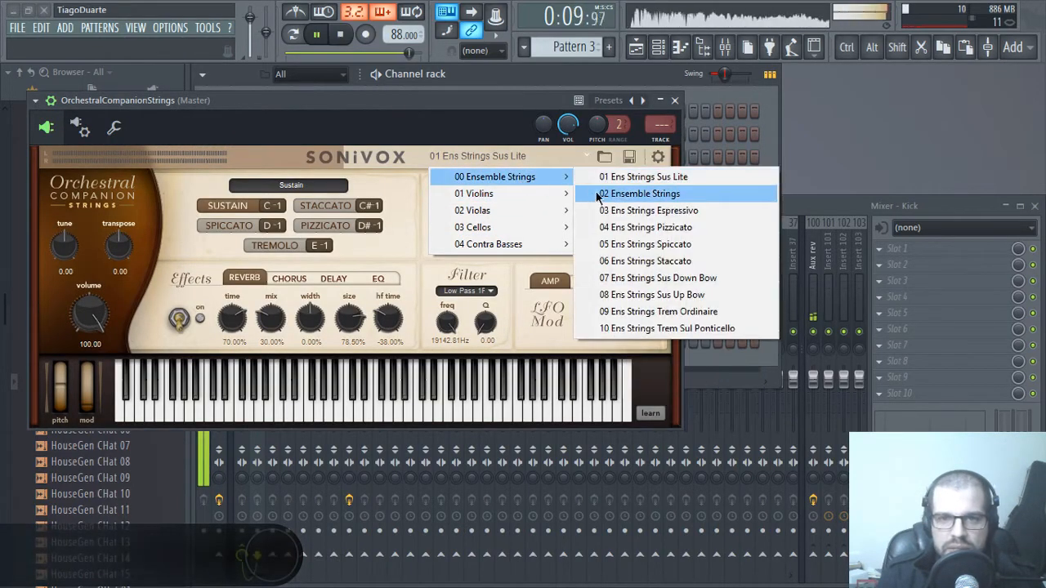
left_click(645, 194)
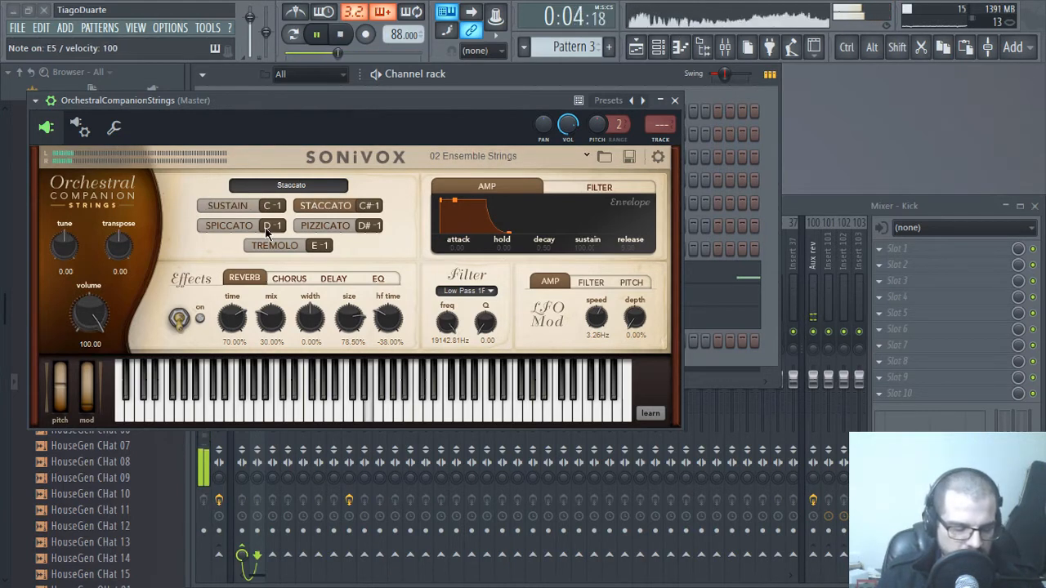
- Audition the Spiccato, Pizzicato and Tremolo articulations, set the strings to Spiccato and close the instrument window
left_click(229, 228)
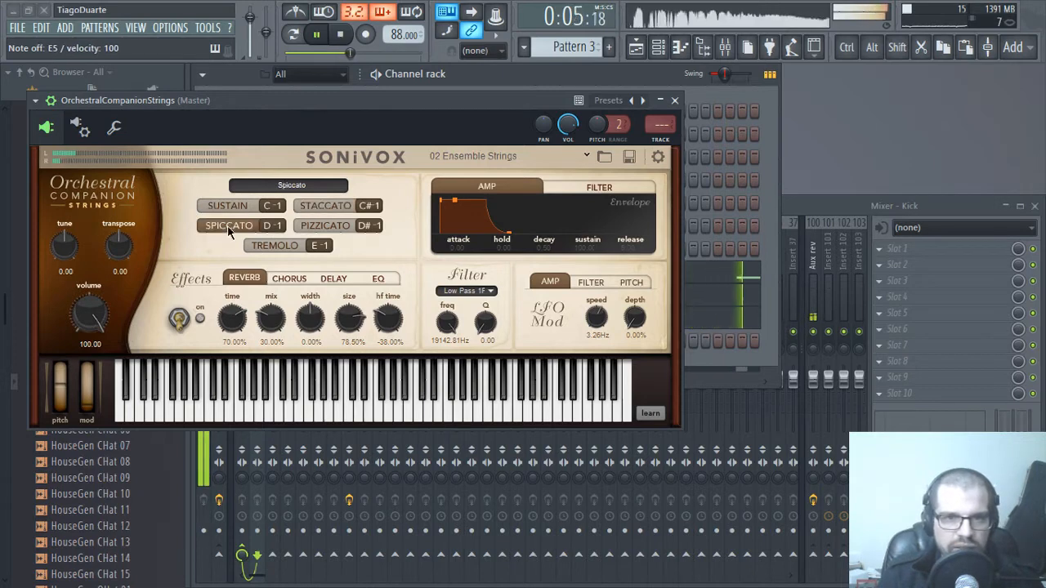
left_click(318, 227)
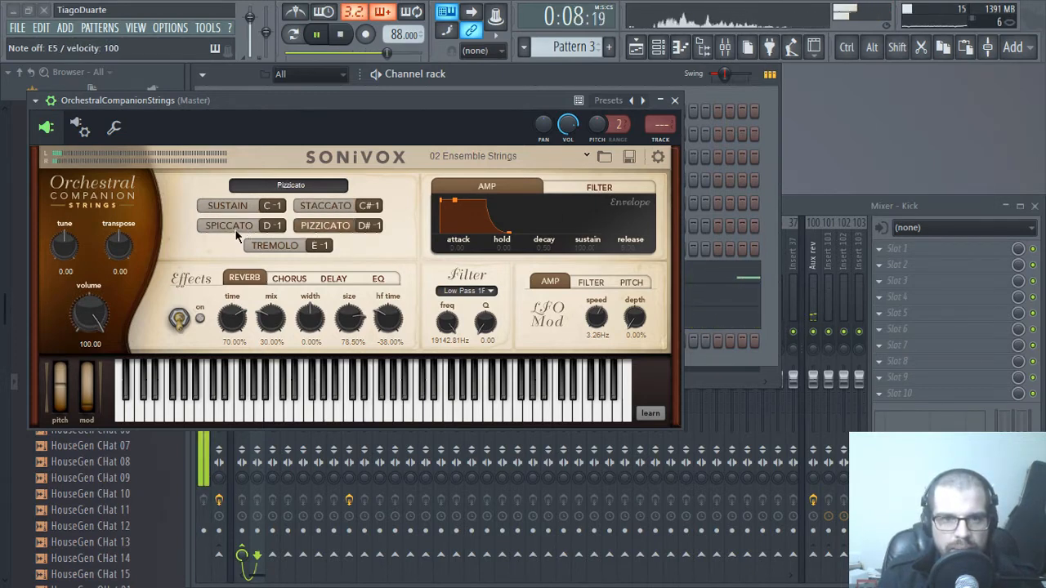
left_click(266, 248)
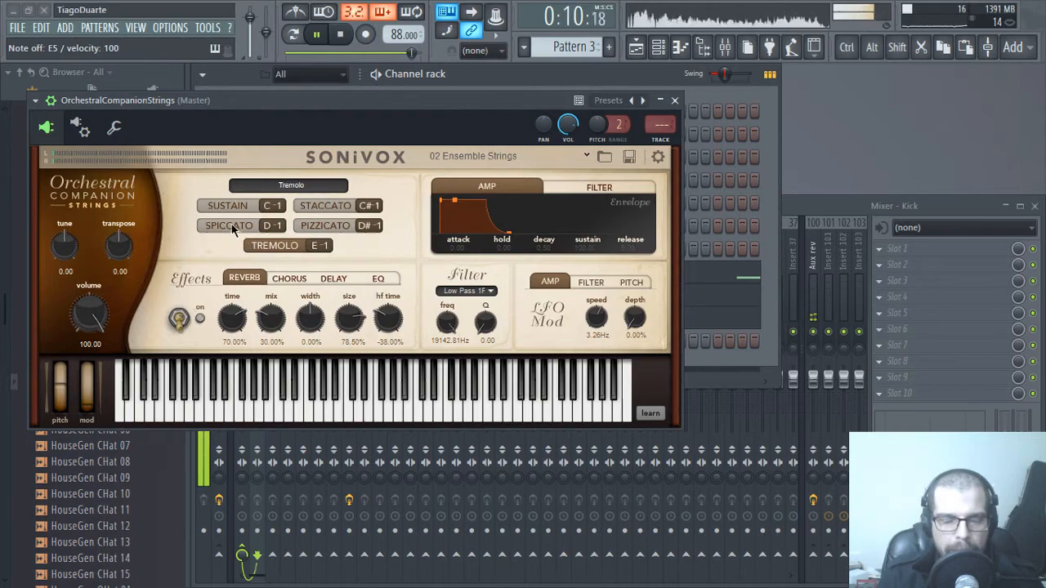
left_click(232, 226)
left_click(675, 99)
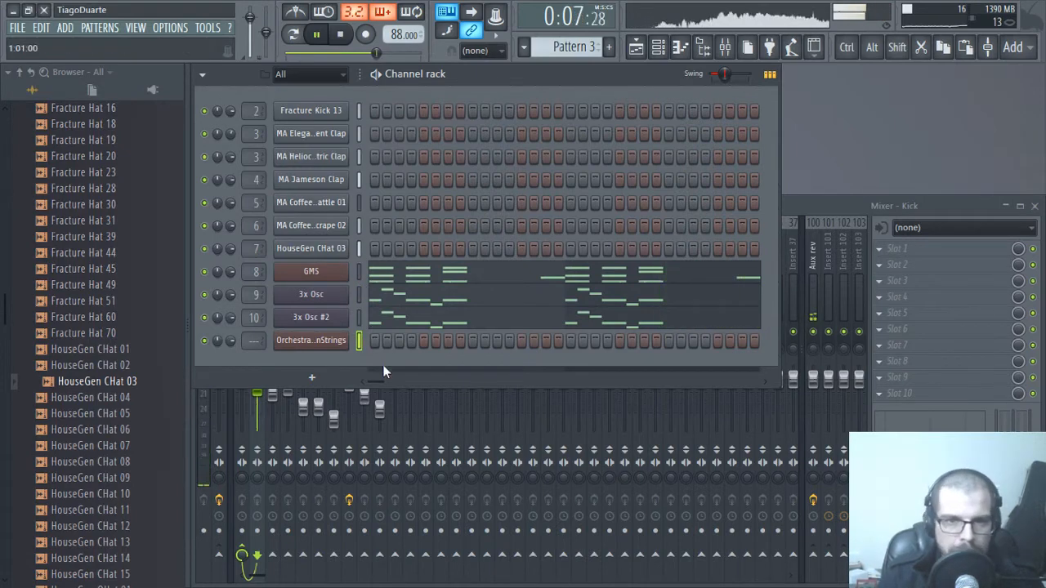
- Assign the strings channel to mixer track 11, turned down slightly and routed only to the Mix track
scroll(247, 340, "up", 8)
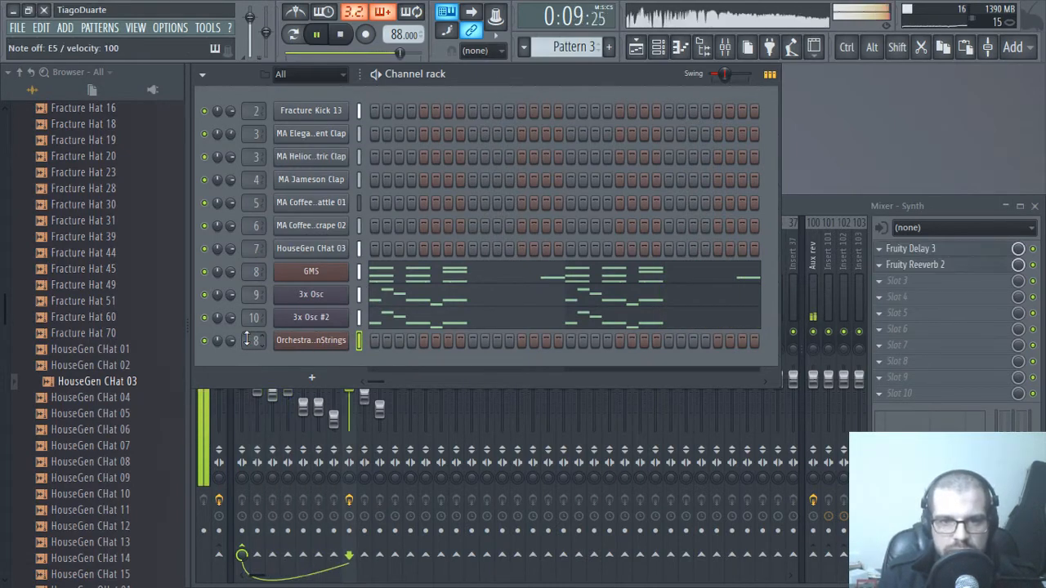
scroll(247, 340, "up", 3)
left_click(815, 202)
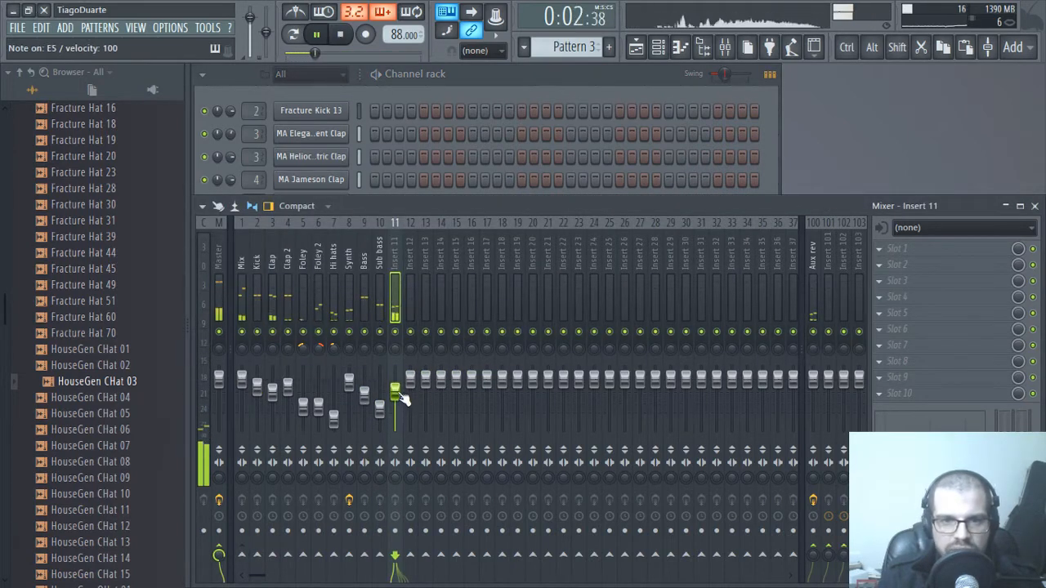
right_click(243, 557)
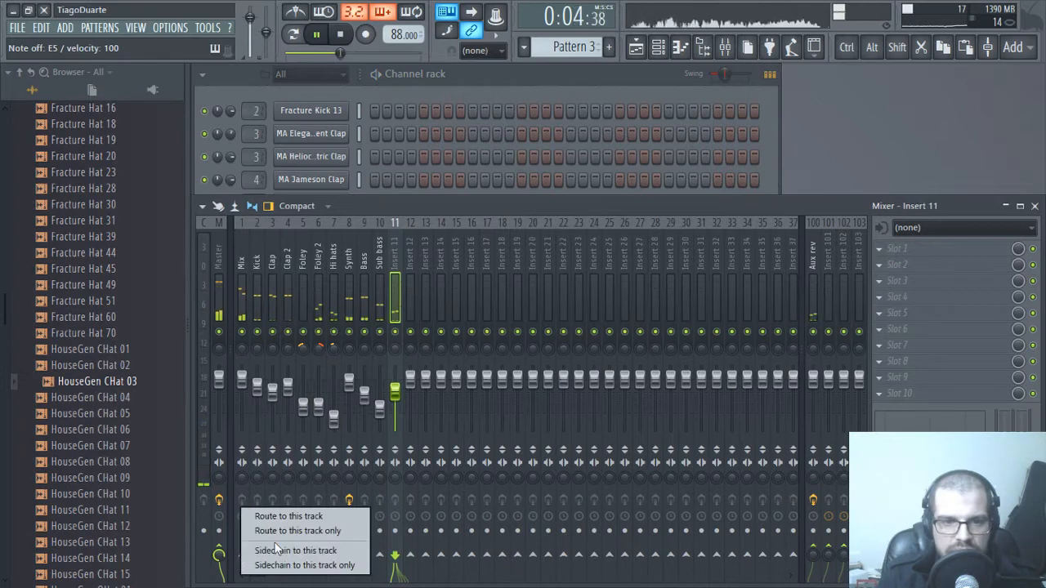
left_click(278, 532)
- Open the strings channel's piano roll and enter short rising notes E5, G5, A5 and B5 at the start of bar 1
left_click(573, 76)
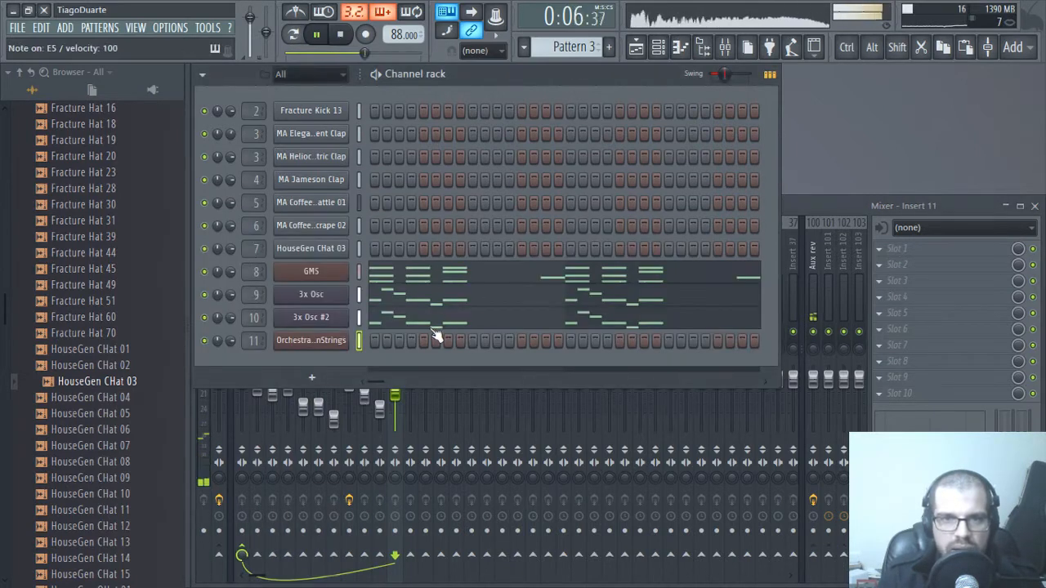
right_click(341, 340)
left_click(373, 340)
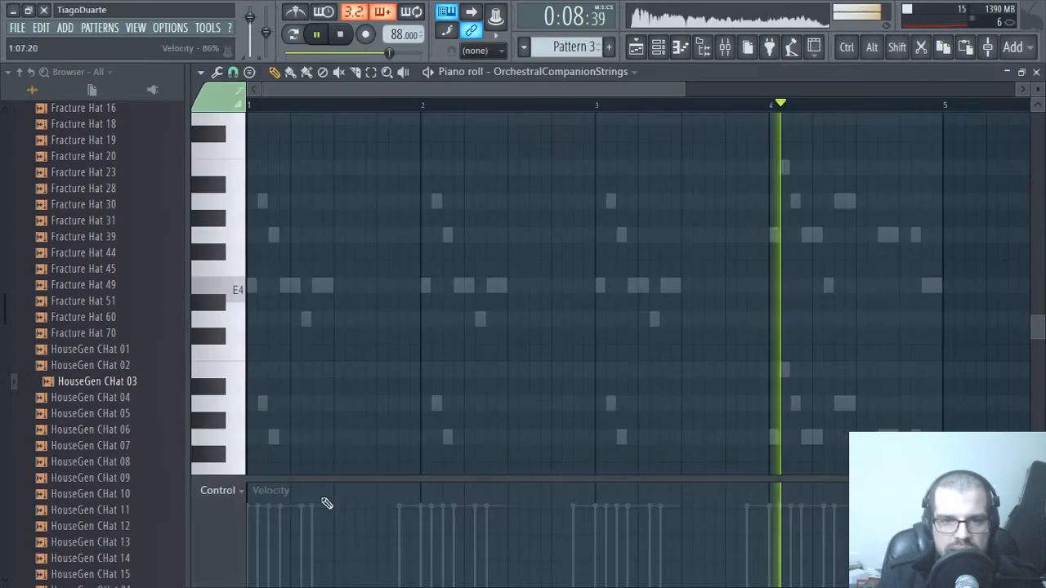
scroll(295, 423, "up", 5)
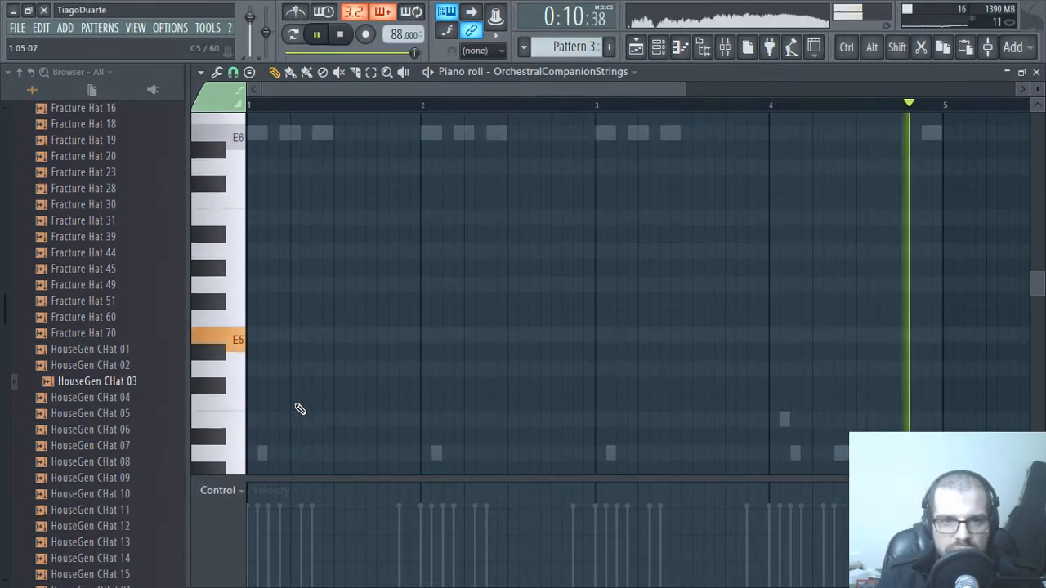
key("space")
left_click(263, 287)
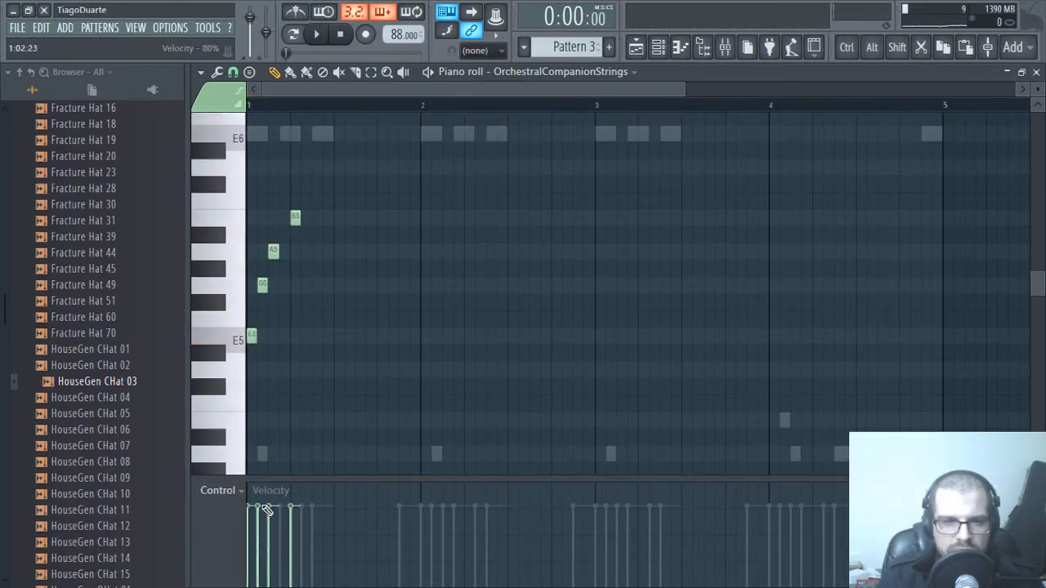
- Rework the strings figure by ear into eight consecutive short notes: E5, G5, A5, B5, A5, G5, E5, D5
key("space")
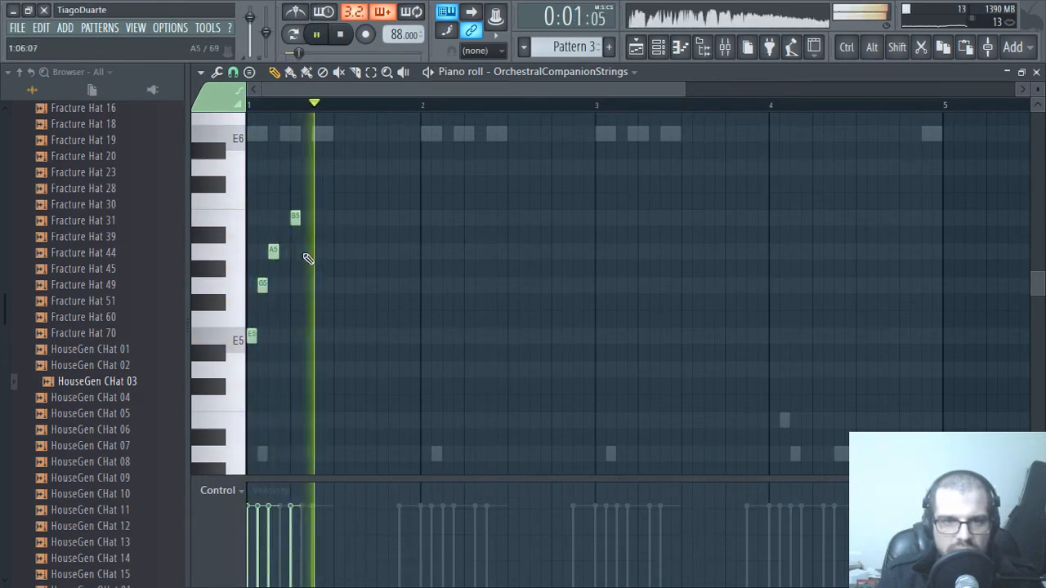
left_click_drag(274, 251, 285, 251)
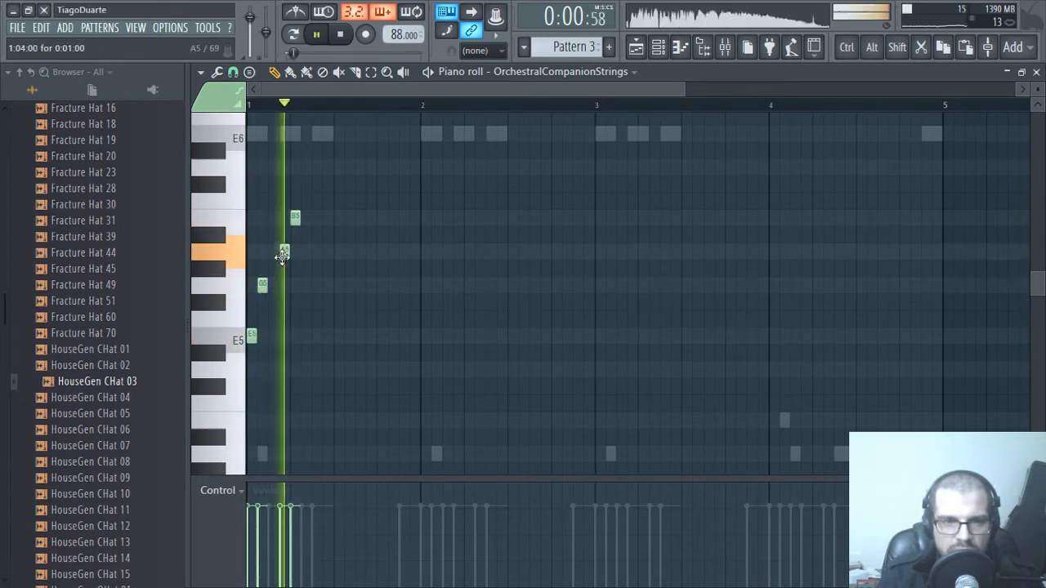
key("space")
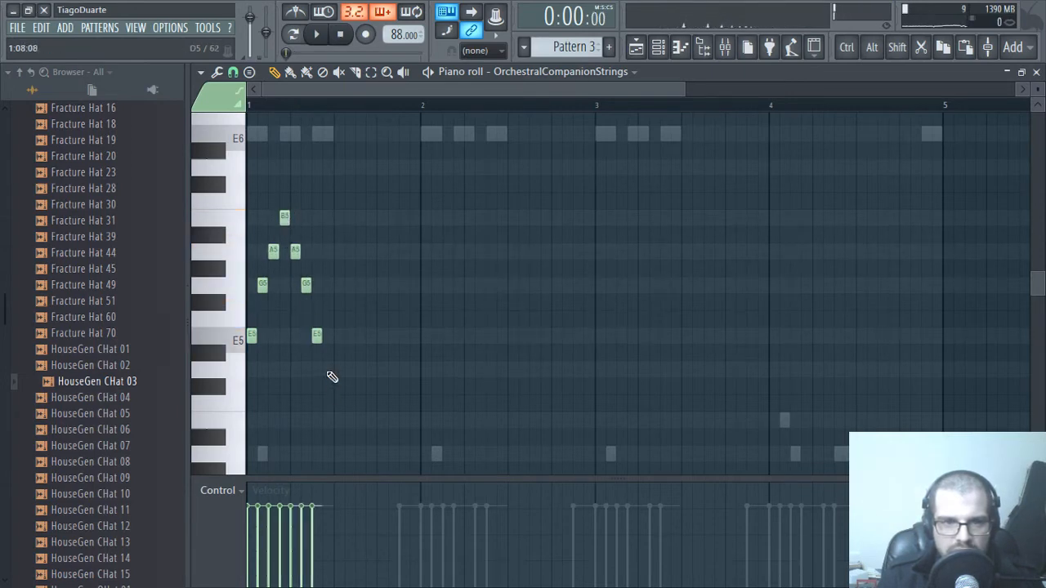
key("space")
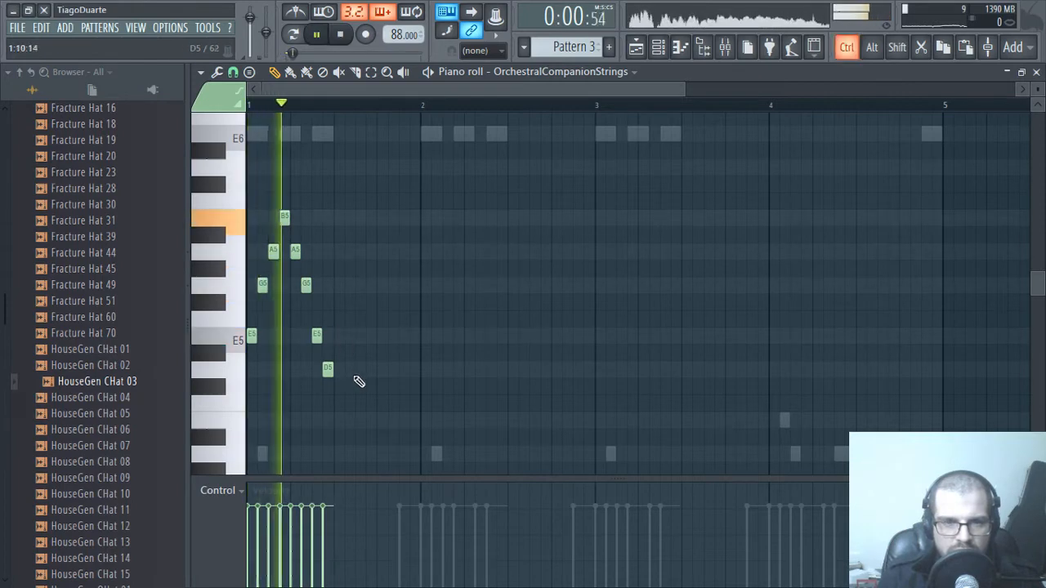
- Duplicate the eight-note strings figure into the second half of bar 1
left_click_drag(376, 409, 237, 196)
key("space")
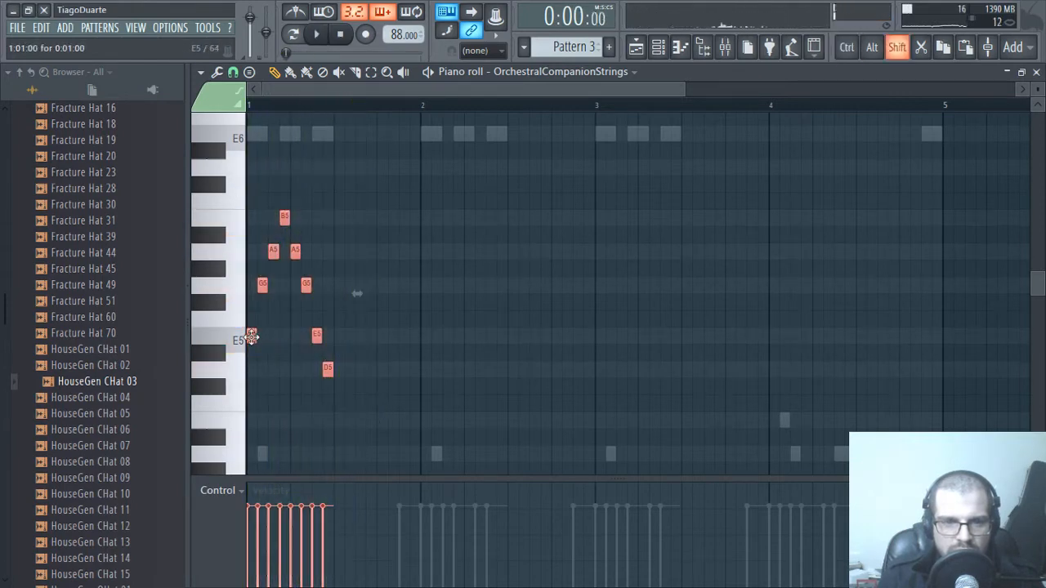
left_click_drag(251, 336, 335, 335)
left_click(393, 399)
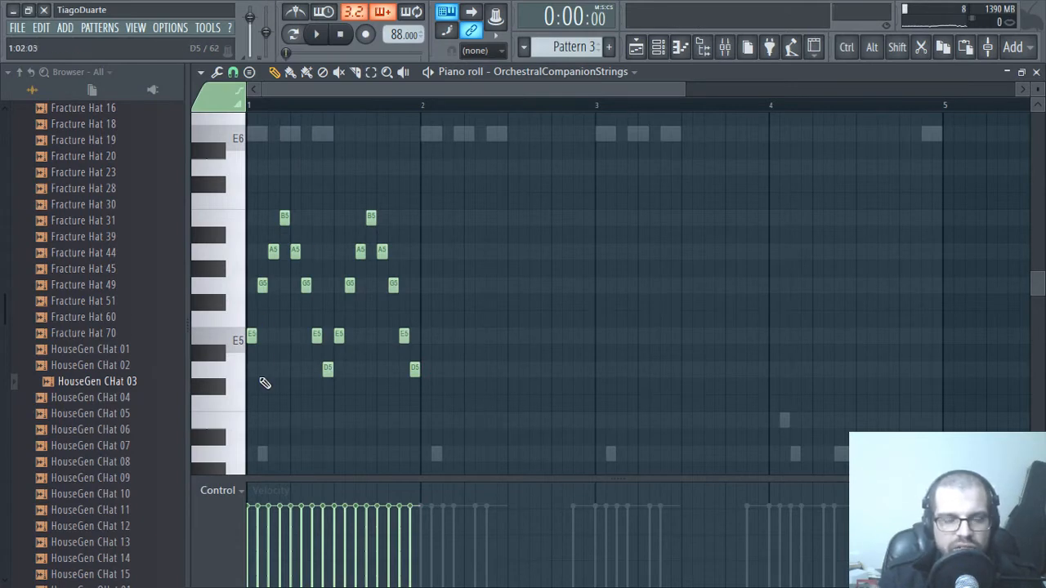
- Play back bar 1 of the strings, then copy all its notes into bar 2
key("space")
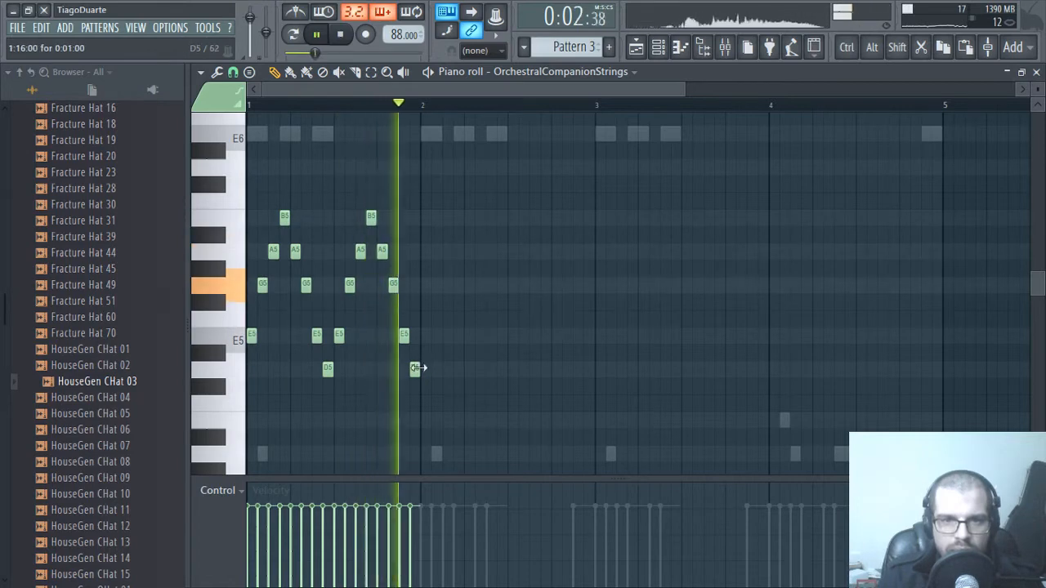
key("space")
left_click_drag(441, 393, 245, 206)
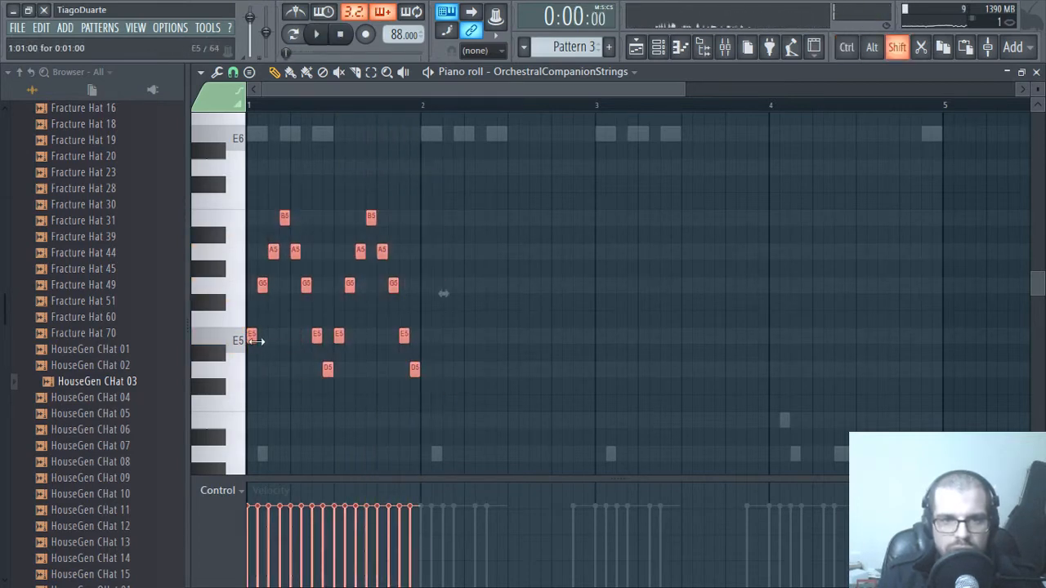
left_click_drag(252, 335, 427, 334, "shift")
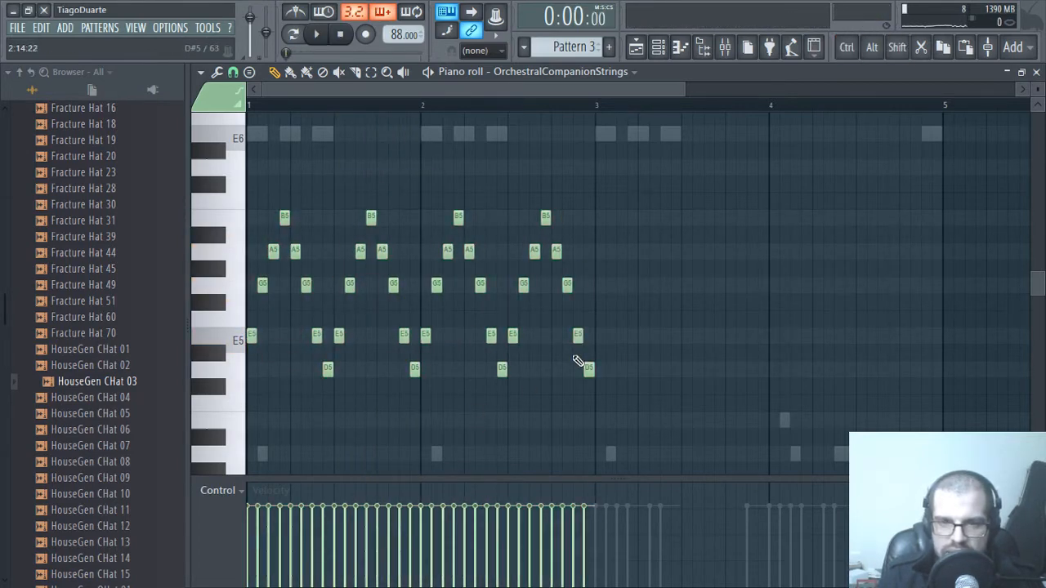
- Raise the last four strings notes of bar 2 to D6, E6, F#6 and E6
scroll(576, 357, "up", 3)
scroll(577, 361, "down", 3)
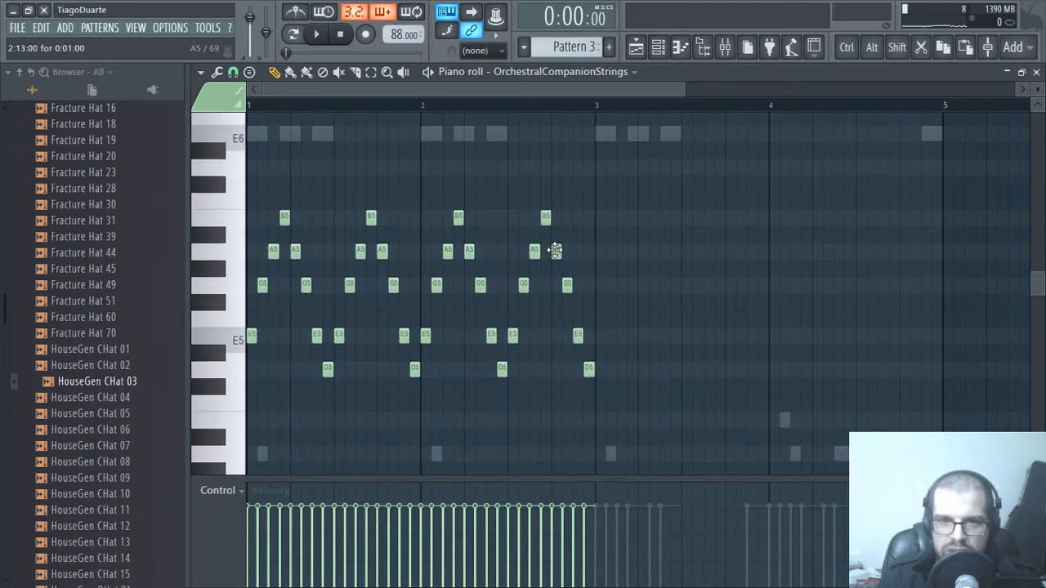
left_click_drag(555, 250, 558, 165)
scroll(562, 270, "up", 2)
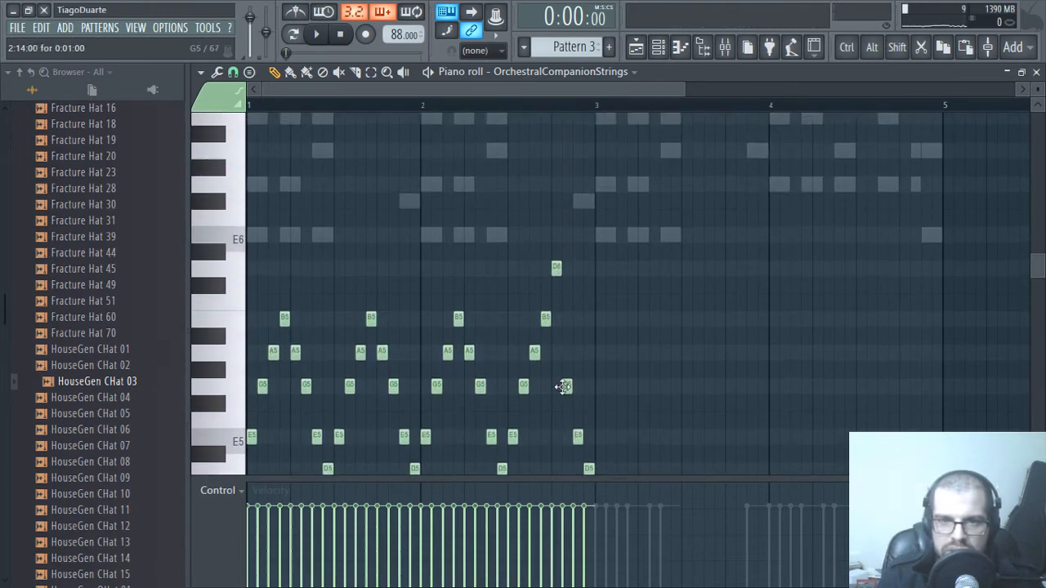
left_click_drag(567, 370, 567, 235)
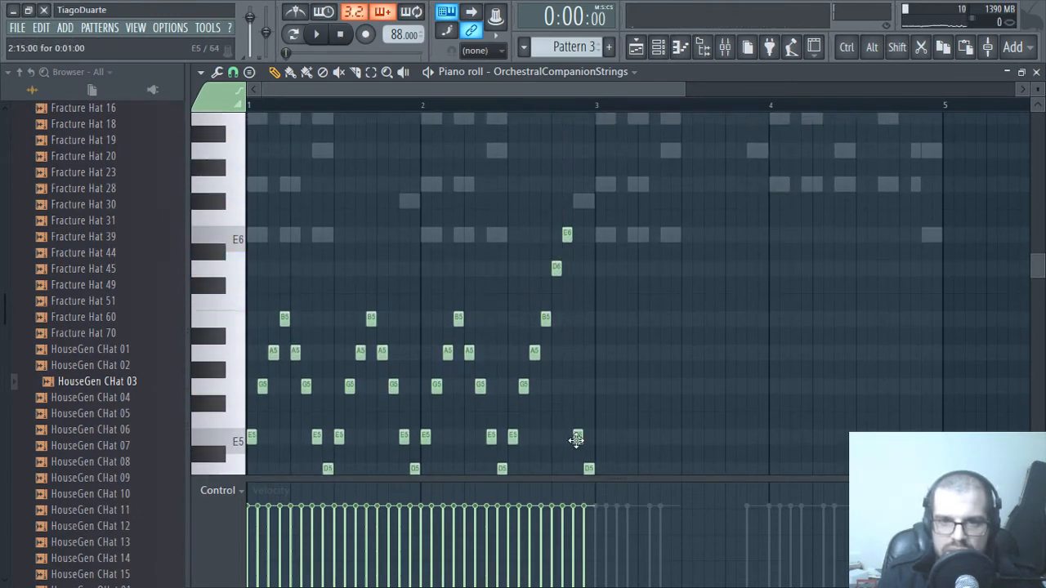
left_click_drag(576, 440, 580, 203)
left_click_drag(589, 471, 588, 237)
- Duplicate all the strings notes of bars 1 and 2 into bars 3 and 4
mouse_move(645, 155)
left_mouse_down()
mouse_move(254, 534)
mouse_move(248, 457)
left_mouse_up()
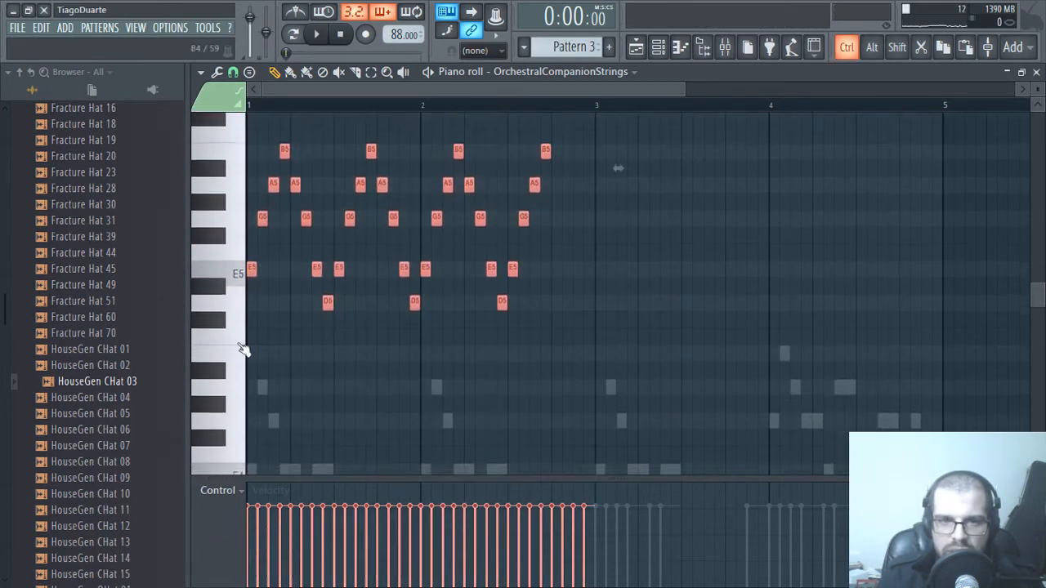
left_click_drag(255, 269, 601, 273)
left_click(651, 392)
scroll(652, 401, "up", 4)
scroll(664, 405, "up", 2)
scroll(670, 406, "down", 2)
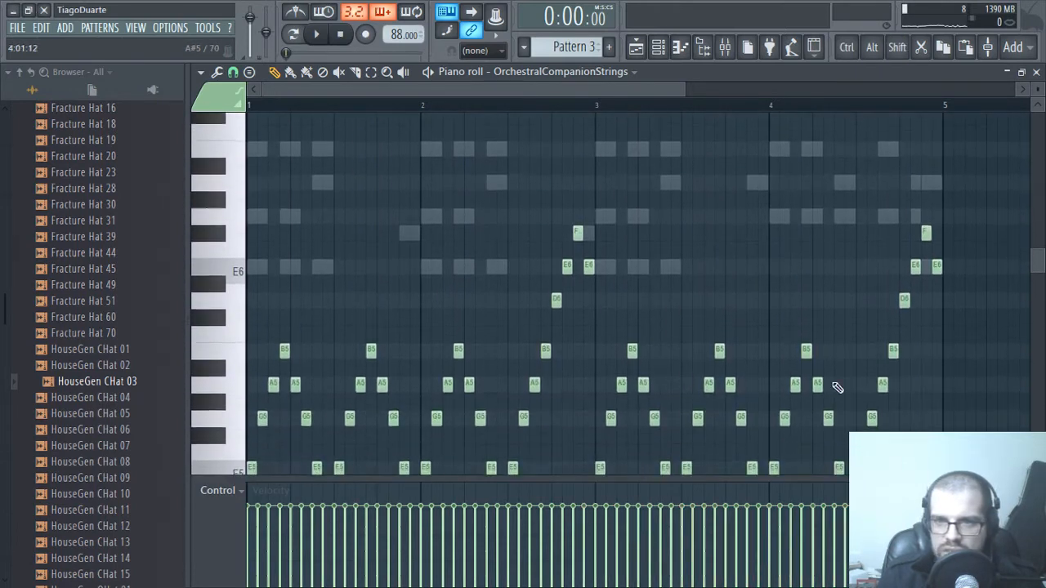
- Transpose the strings notes of bar 4 up an octave plus three semitones so the figure starts on G6
scroll(909, 407, "up", 1)
scroll(911, 409, "down", 3)
left_click_drag(961, 127, 780, 445)
key("ctrl+Up")
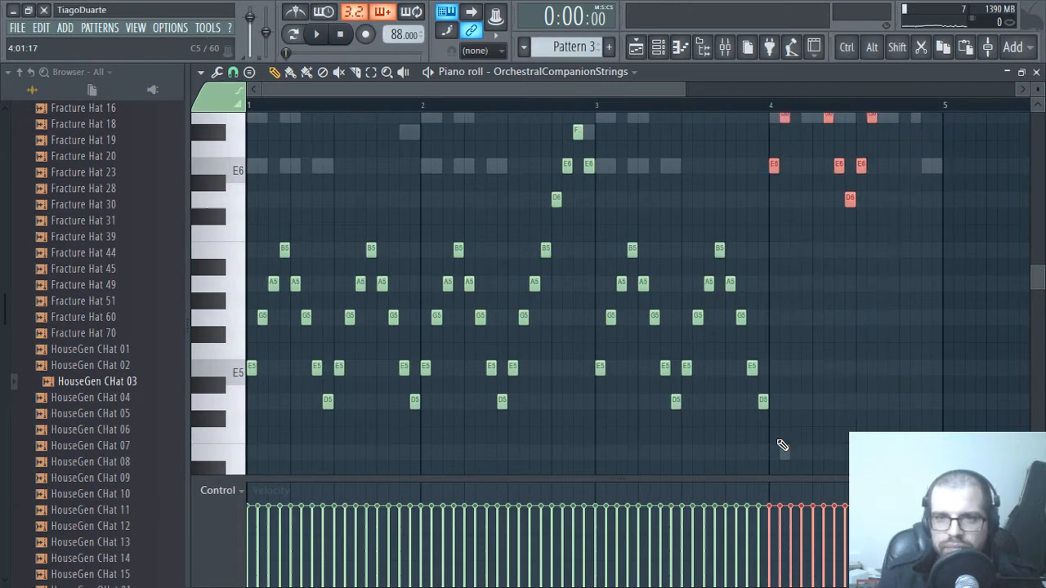
scroll(893, 313, "up", 4)
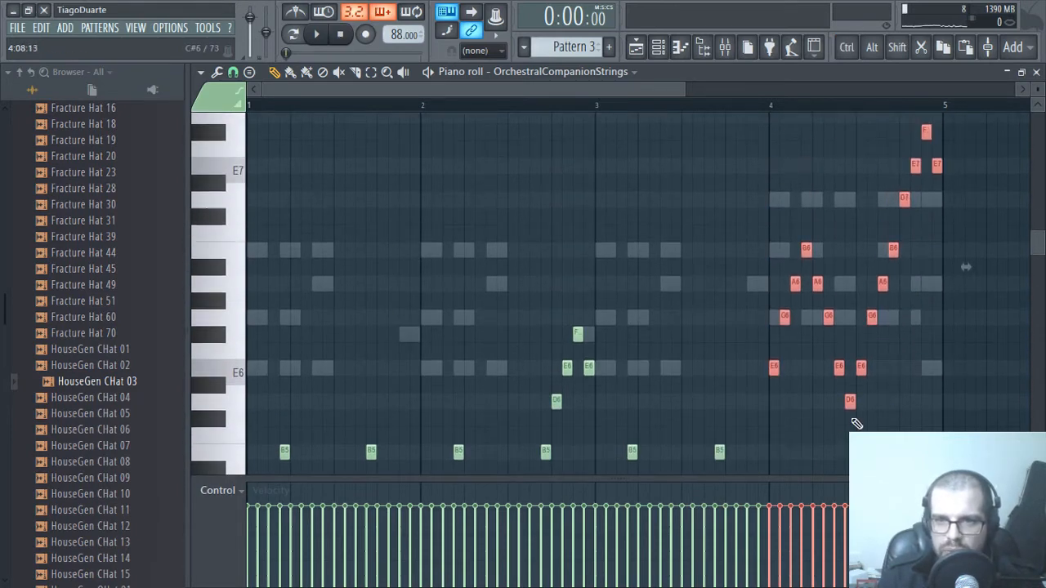
left_click_drag(770, 368, 773, 318)
left_click(820, 370)
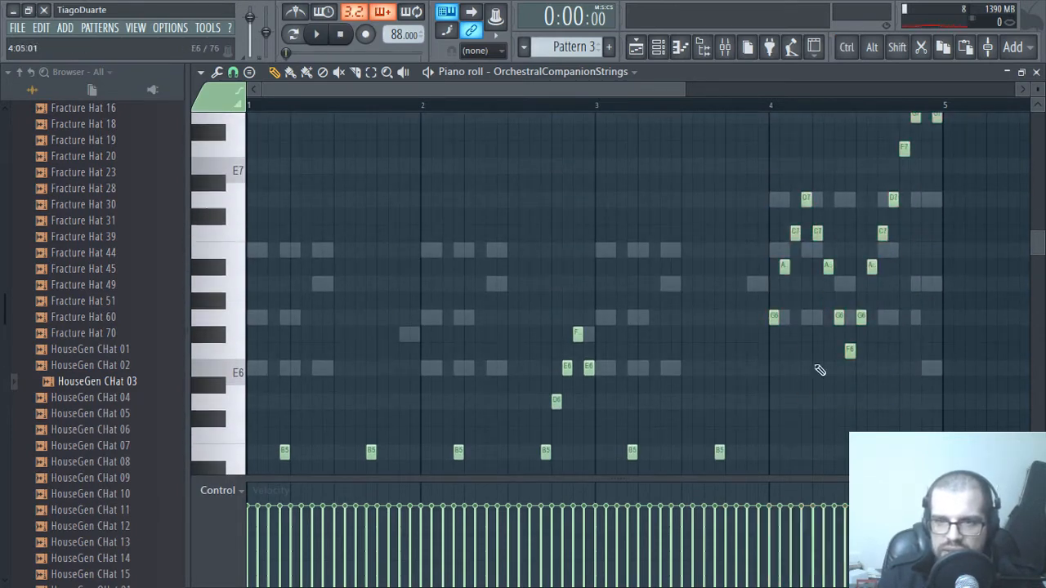
- Fit bar 4 to the scale by lowering its A#6 notes to A6, C7 notes to B6 and the F7 to E7
left_click_drag(786, 270, 901, 271)
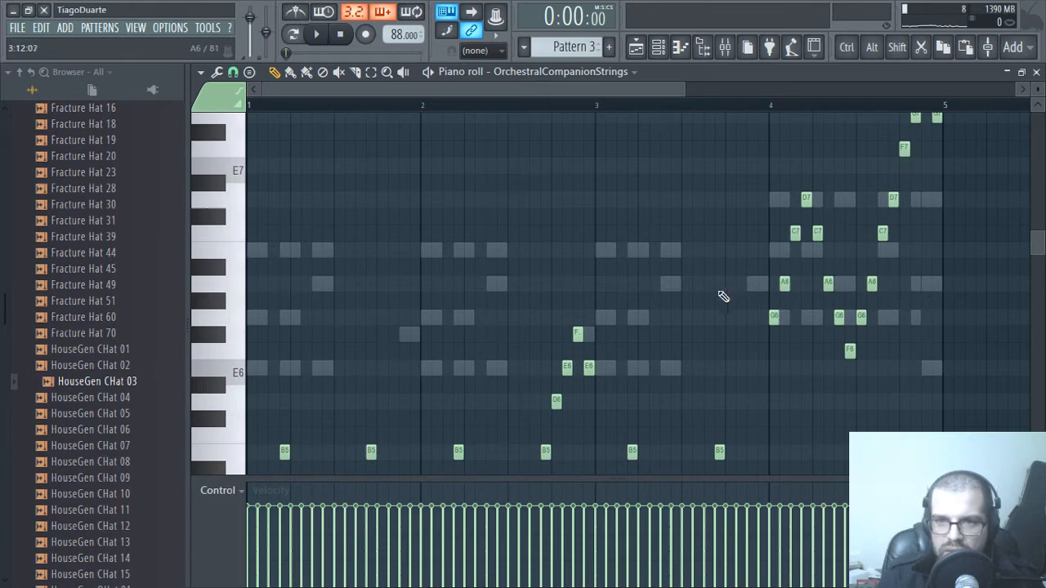
left_click_drag(976, 237, 974, 237)
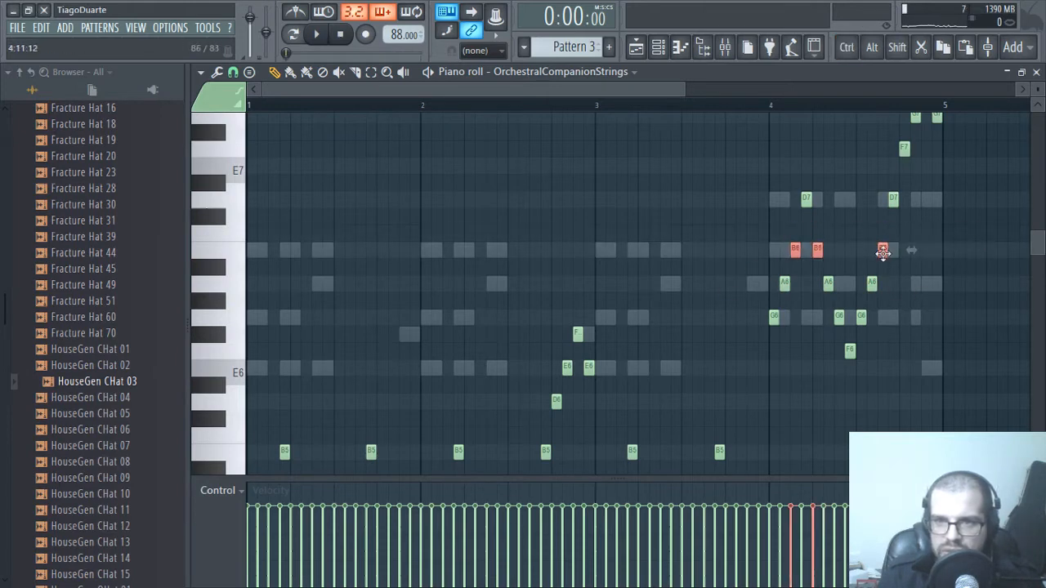
scroll(960, 315, "up", 4)
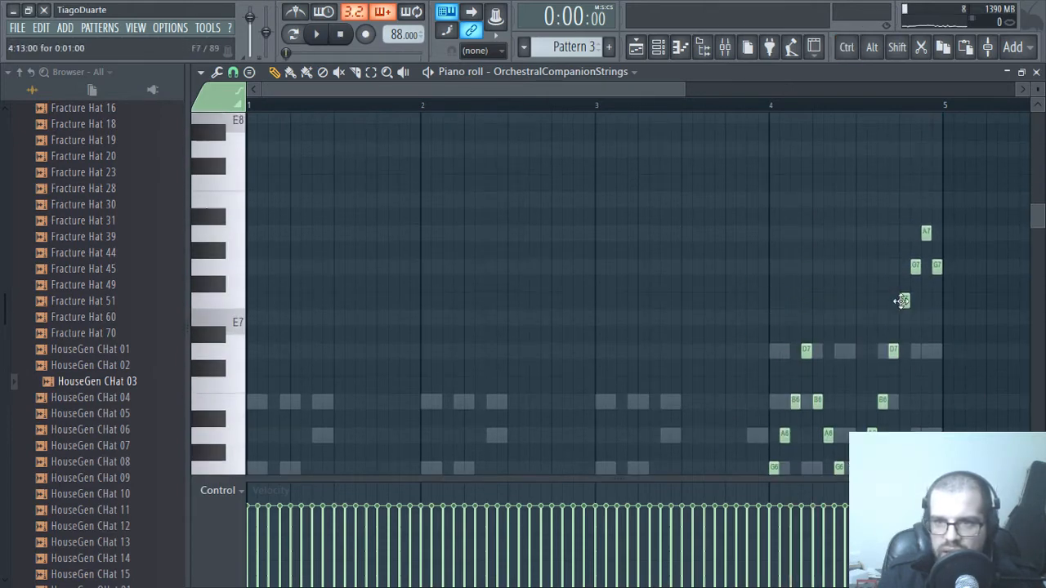
left_click_drag(902, 300, 902, 330)
scroll(765, 387, "down", 6)
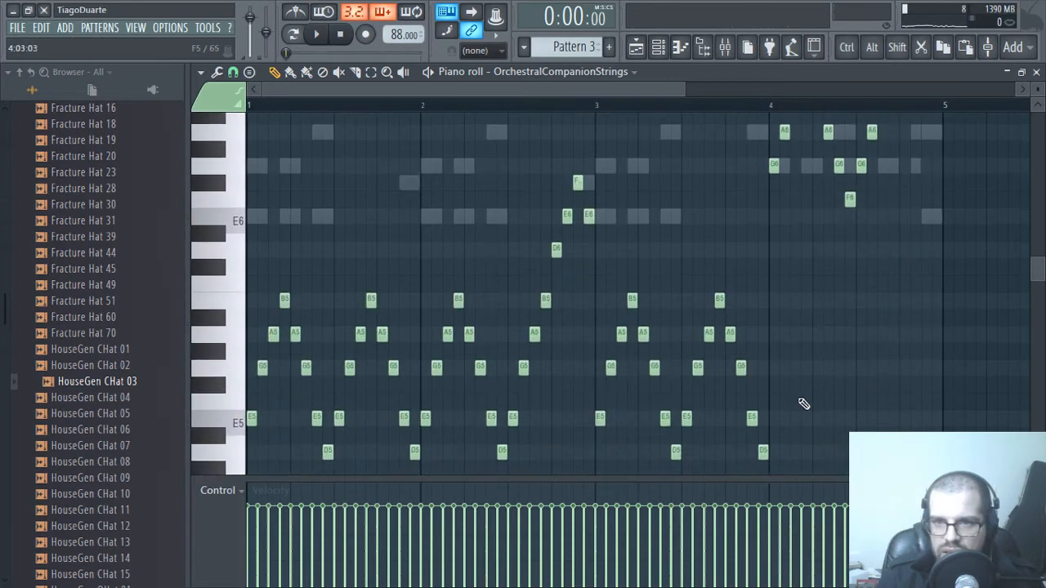
- Transpose all the strings notes of bar 4 down one octave
scroll(817, 368, "up", 6)
left_click_drag(985, 219, 766, 369)
key("ctrl+Down")
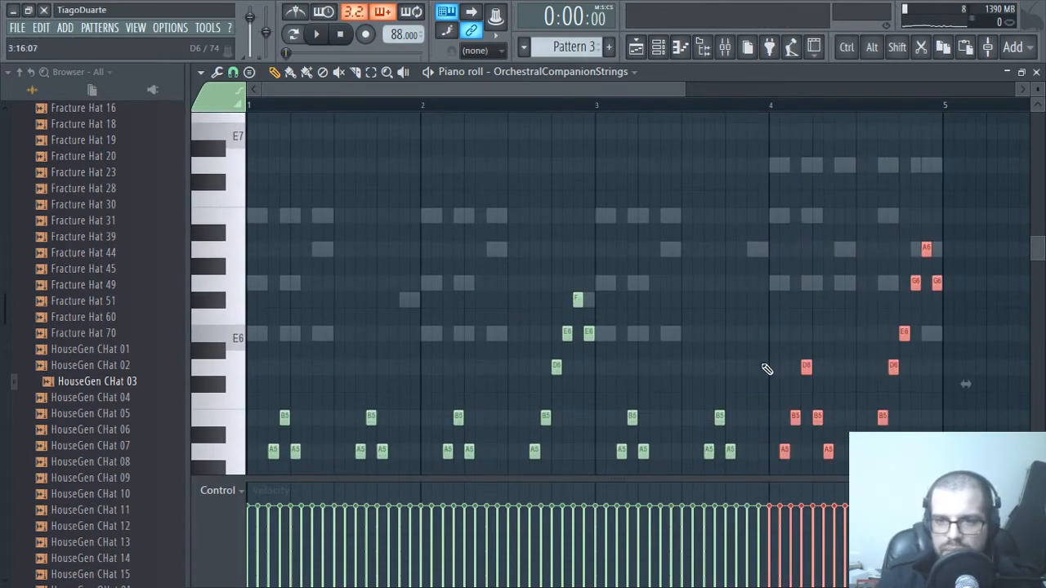
scroll(768, 371, "down", 3)
left_click(817, 459, "ctrl")
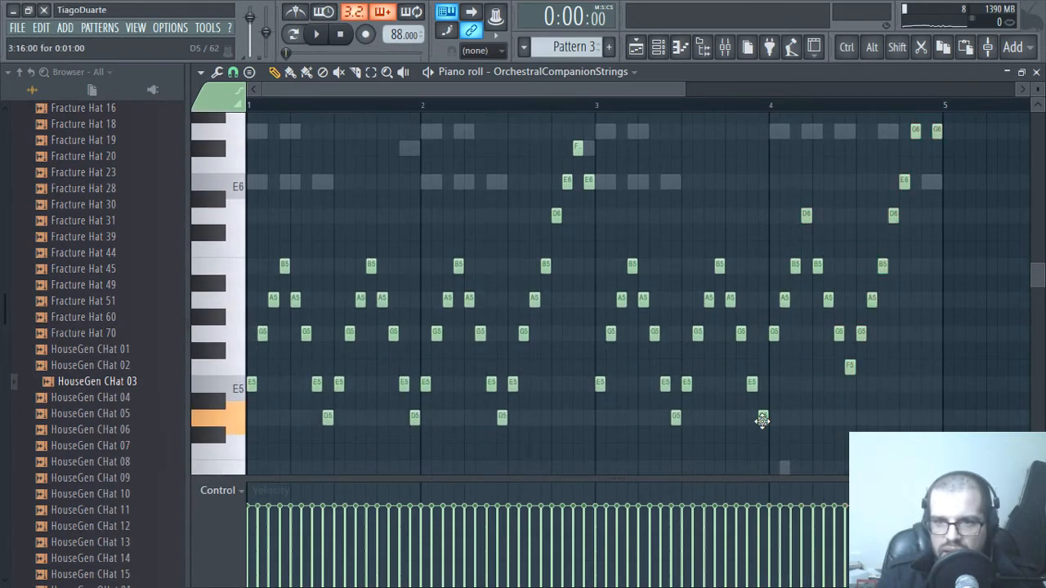
mouse_move(761, 419)
left_mouse_down()
mouse_move(764, 311)
mouse_move(764, 427)
left_mouse_up()
scroll(853, 433, "down", 1)
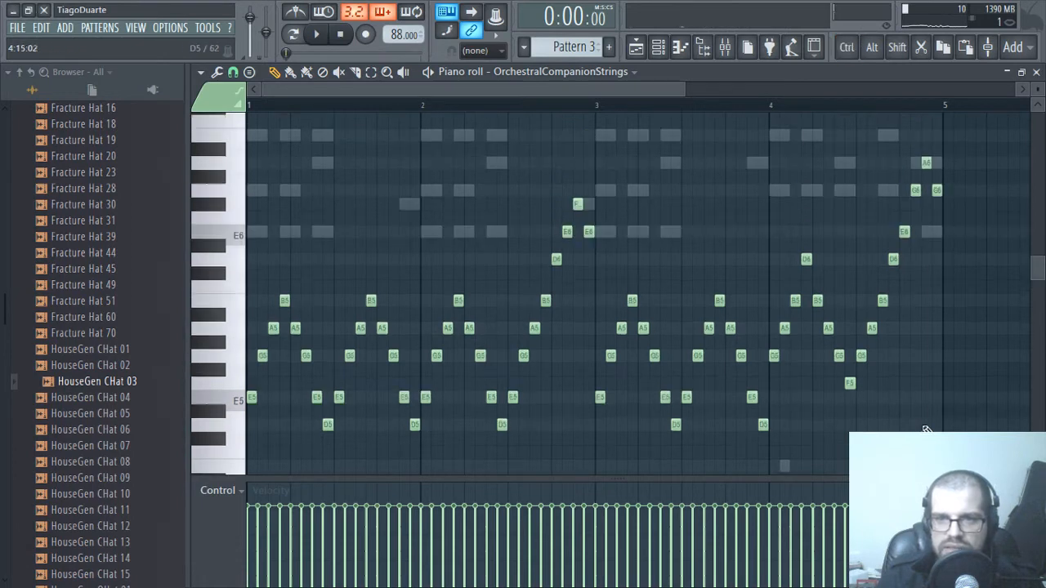
- Play the pattern, raise the F#6 near the end of bar 2 to G6, and lower the F5 in bar 4 to E5
key("space")
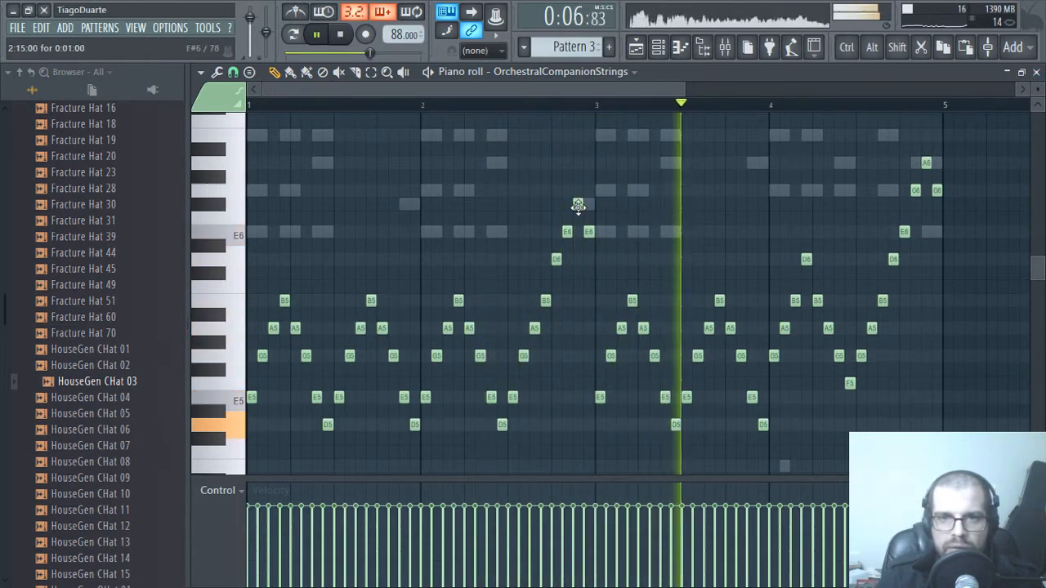
left_click_drag(577, 204, 578, 190)
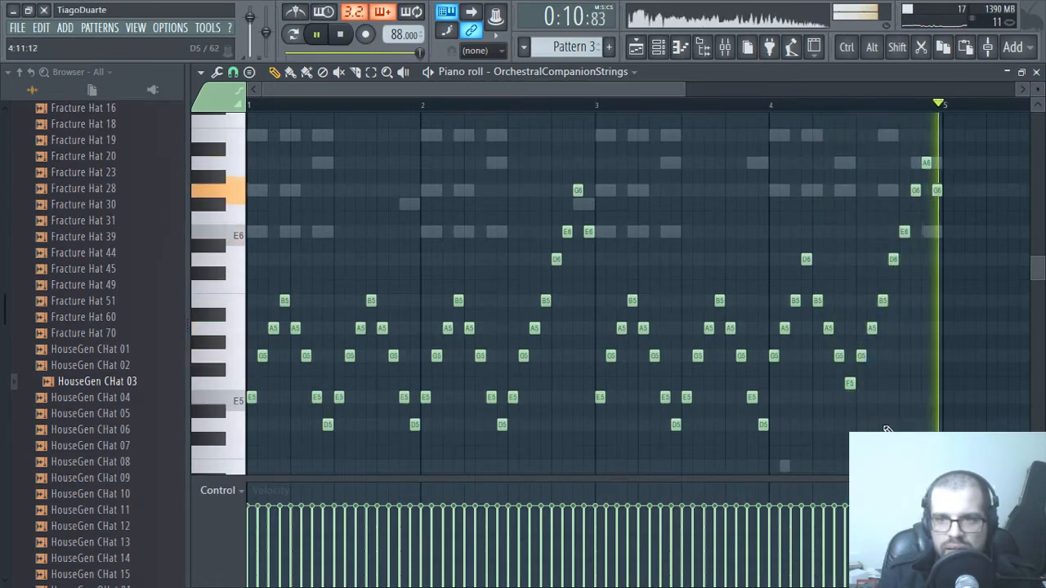
left_click_drag(847, 381, 847, 398)
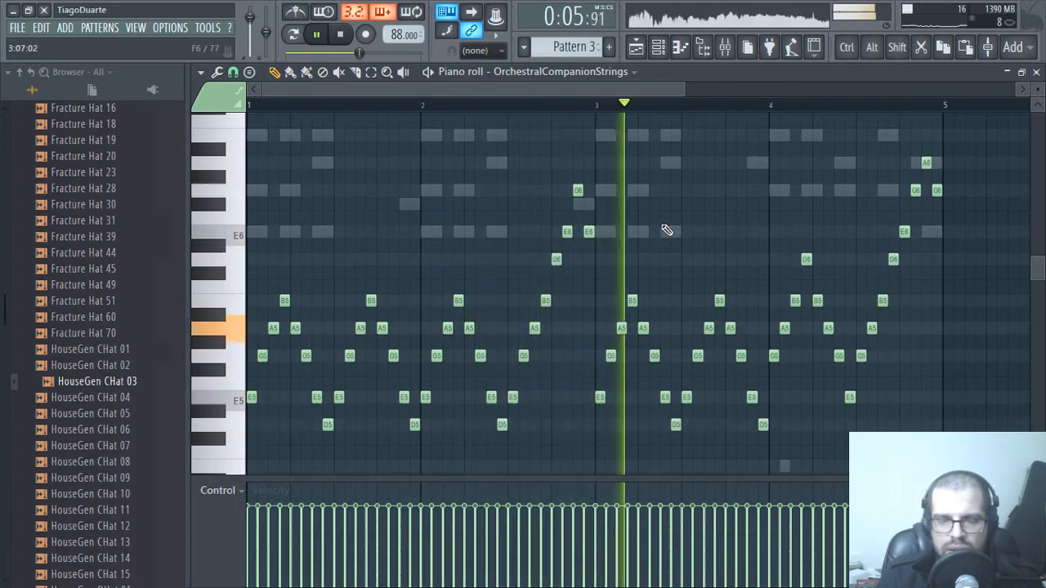
- Try D6 and B5 as the first two notes of bar 3, then return them to E5 and G5
left_click_drag(596, 397, 601, 260)
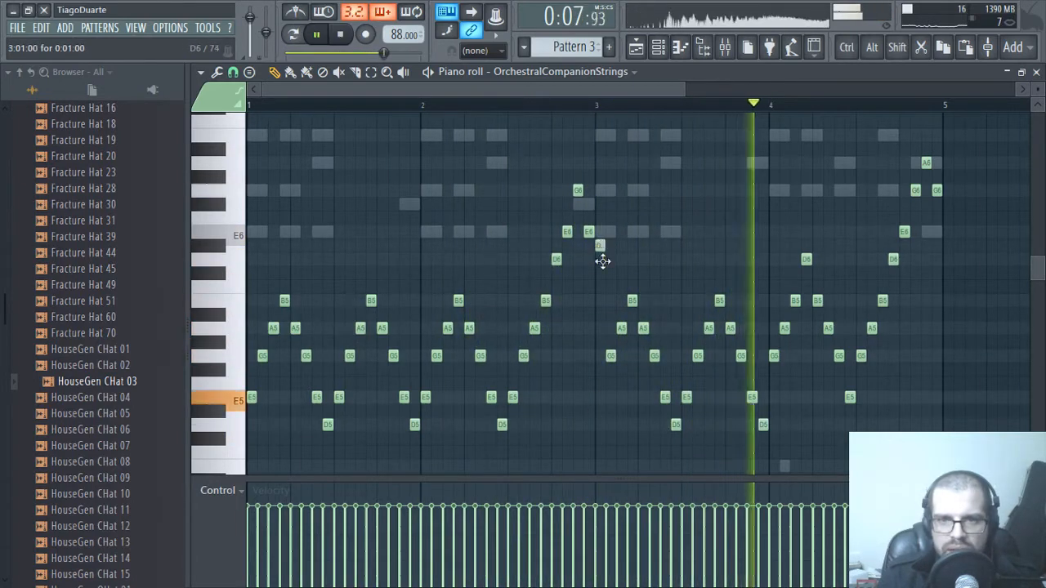
left_click_drag(608, 358, 608, 301)
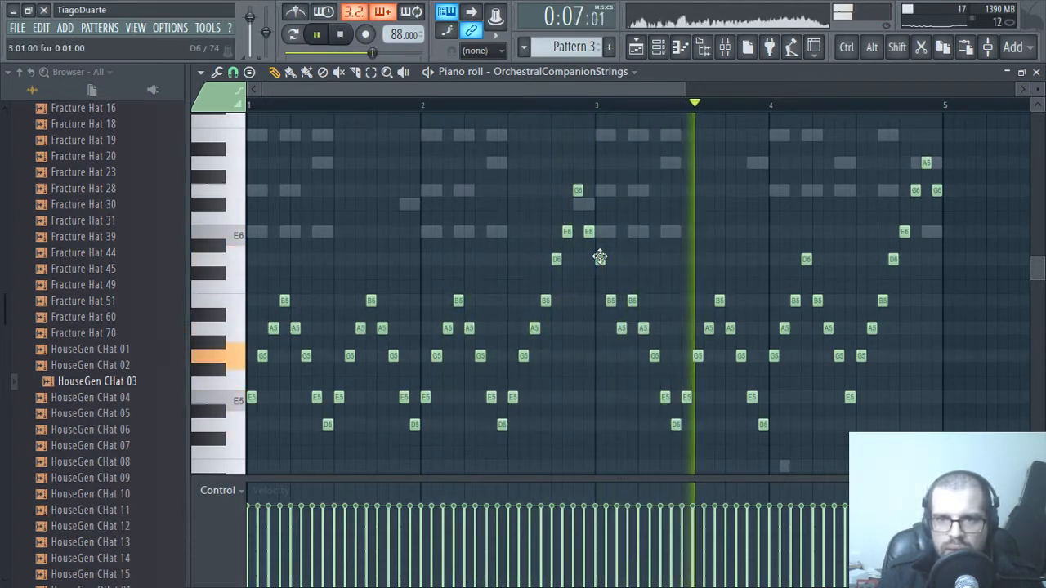
left_click_drag(600, 256, 598, 402)
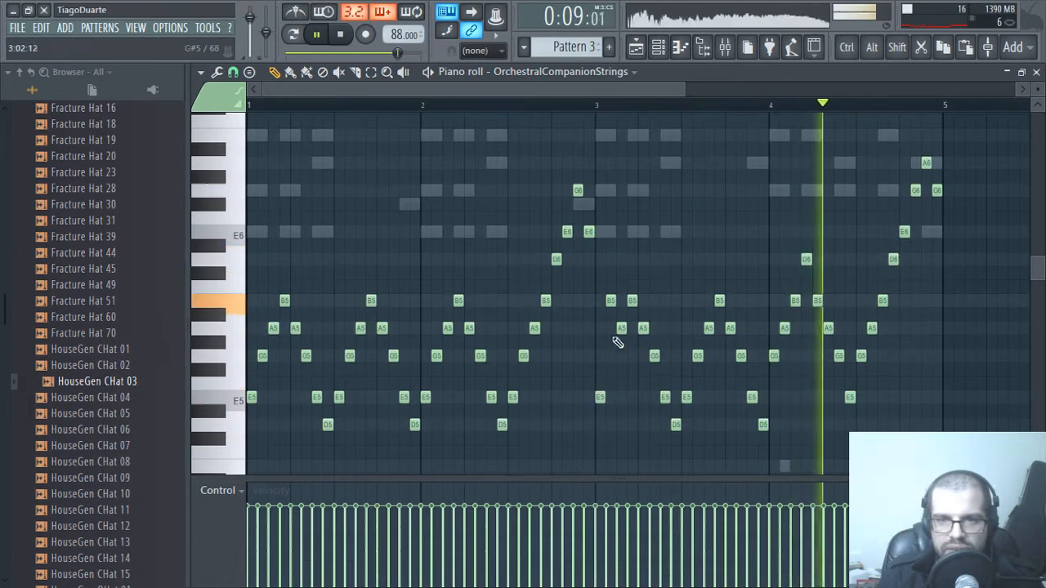
left_click_drag(612, 301, 610, 369)
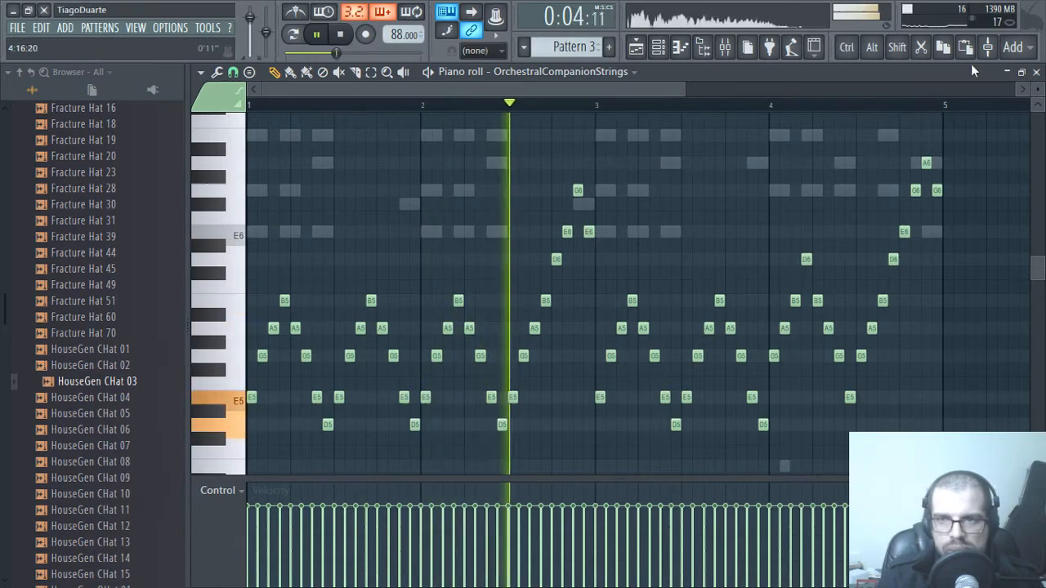
- Lower the strings' mixer track, Insert 11, to about -10.9 dB and return to the piano roll
left_click(724, 47)
left_click_drag(406, 396, 406, 406)
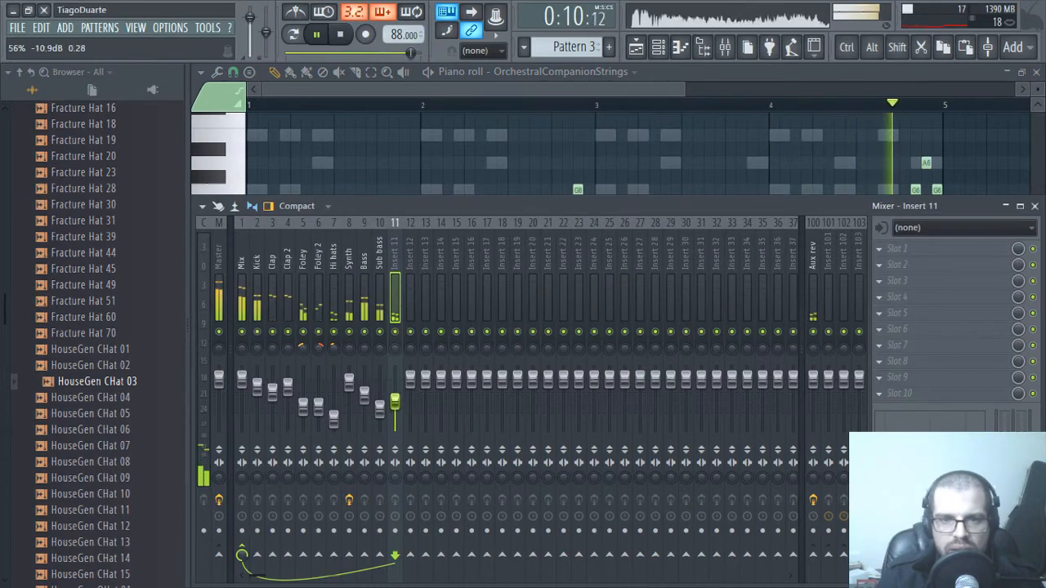
left_click(541, 92)
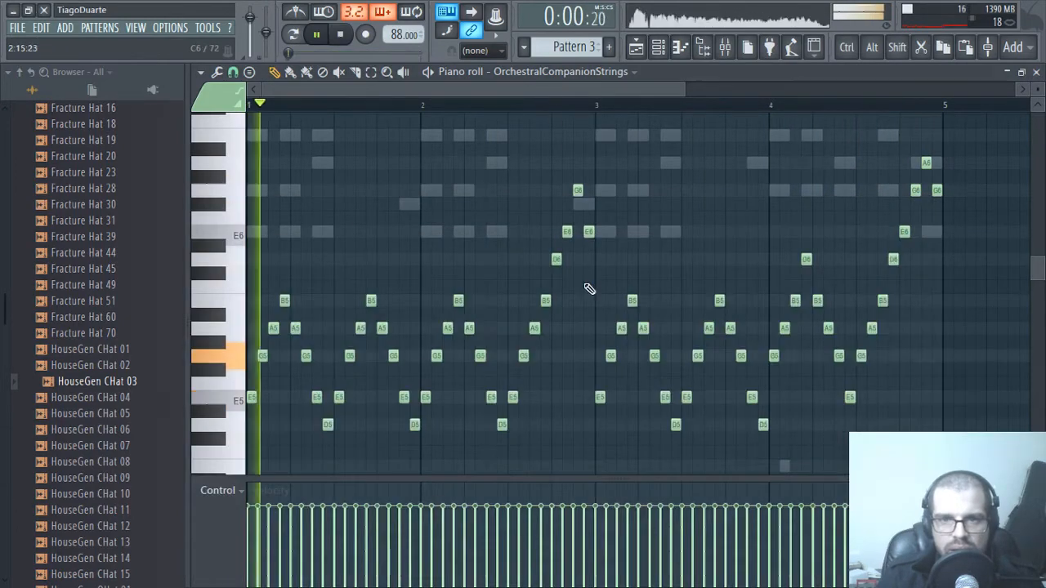
- Open the strings instrument, audition its pizzicato and staccato articulations, and set the articulation to Sustain
left_click(1035, 72)
left_click(495, 88)
left_click(330, 330)
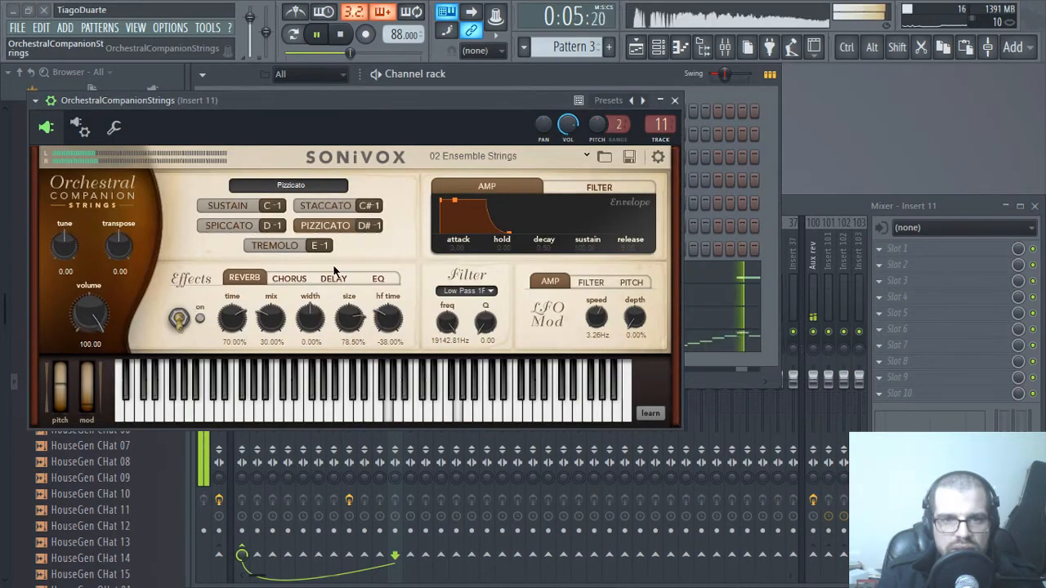
left_click(235, 206)
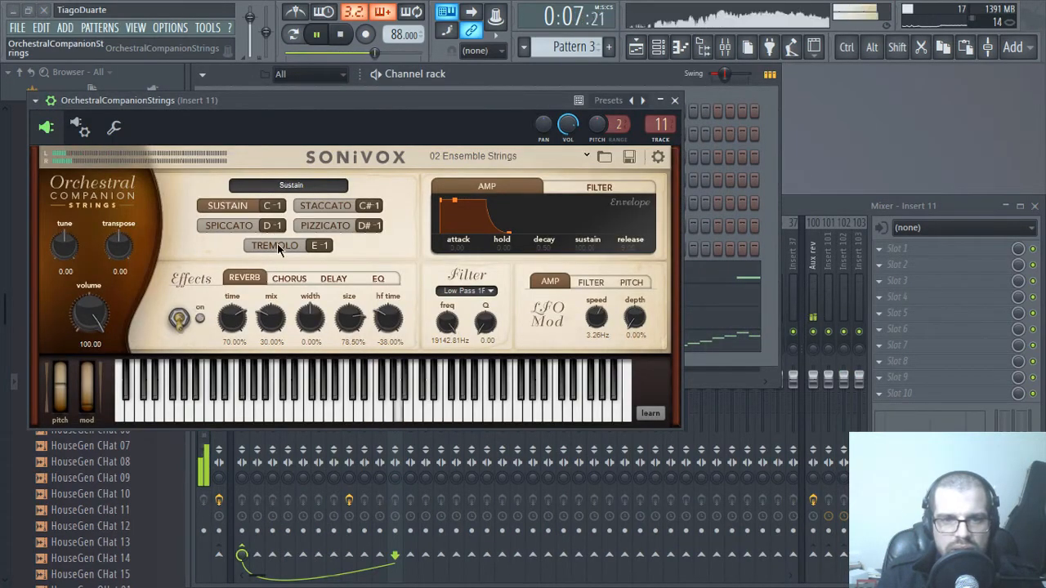
left_click(335, 207)
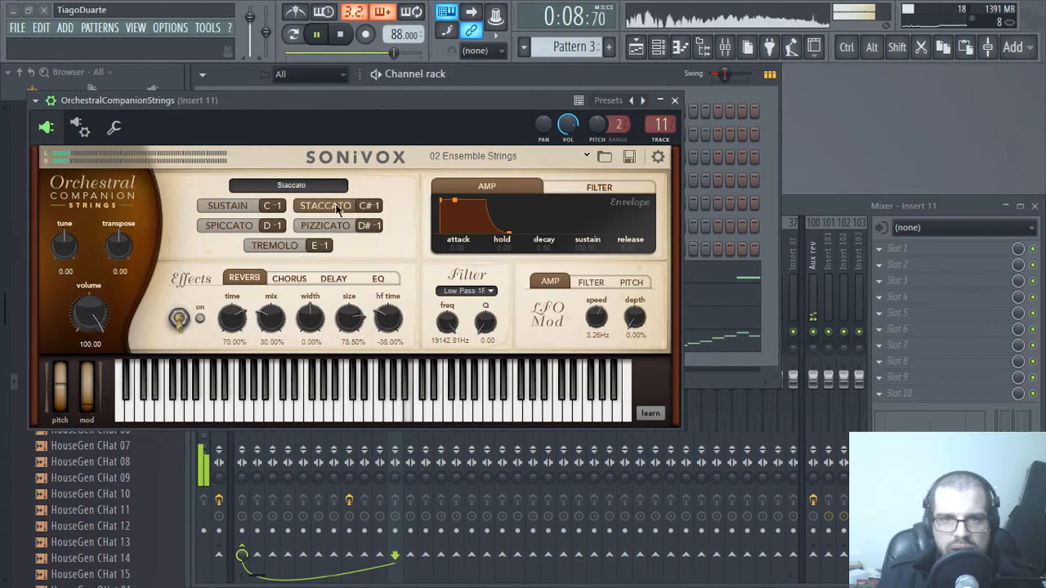
left_click(230, 209)
left_click(675, 102)
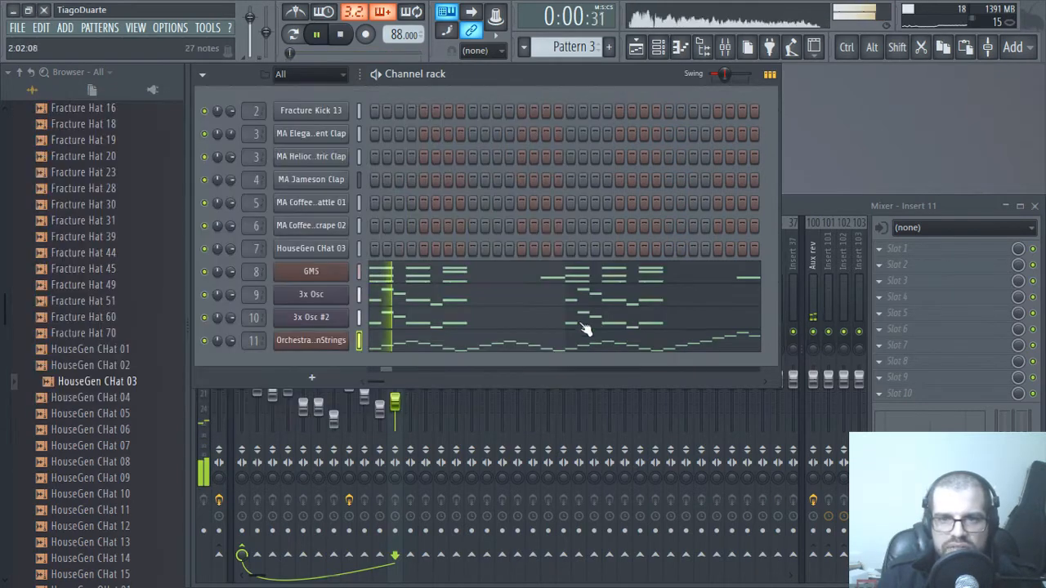
- Delete all notes from the strings channel and reopen its empty piano roll
left_click(583, 328)
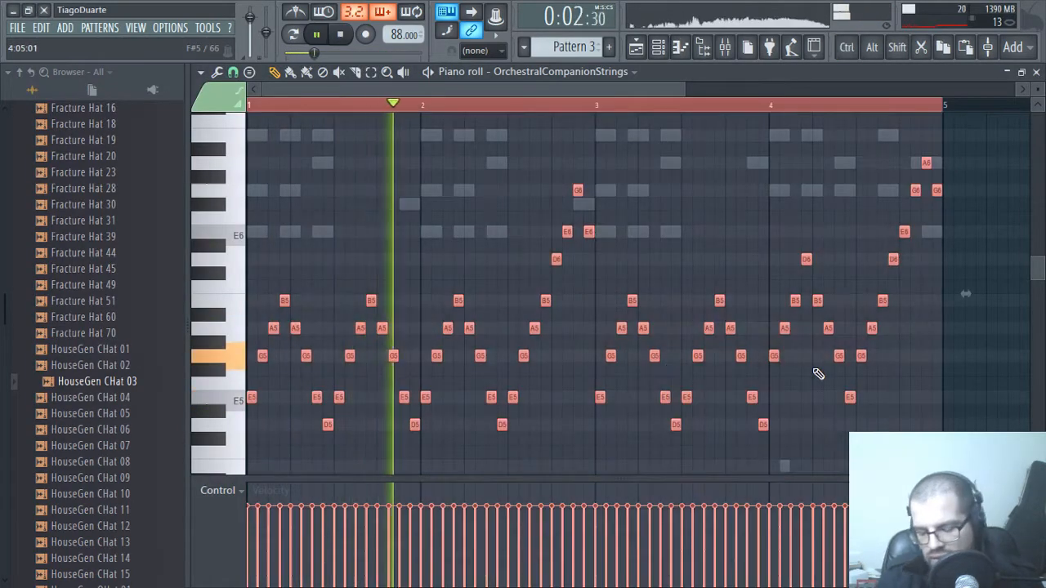
key("ctrl+a")
key("Delete")
key("F7")
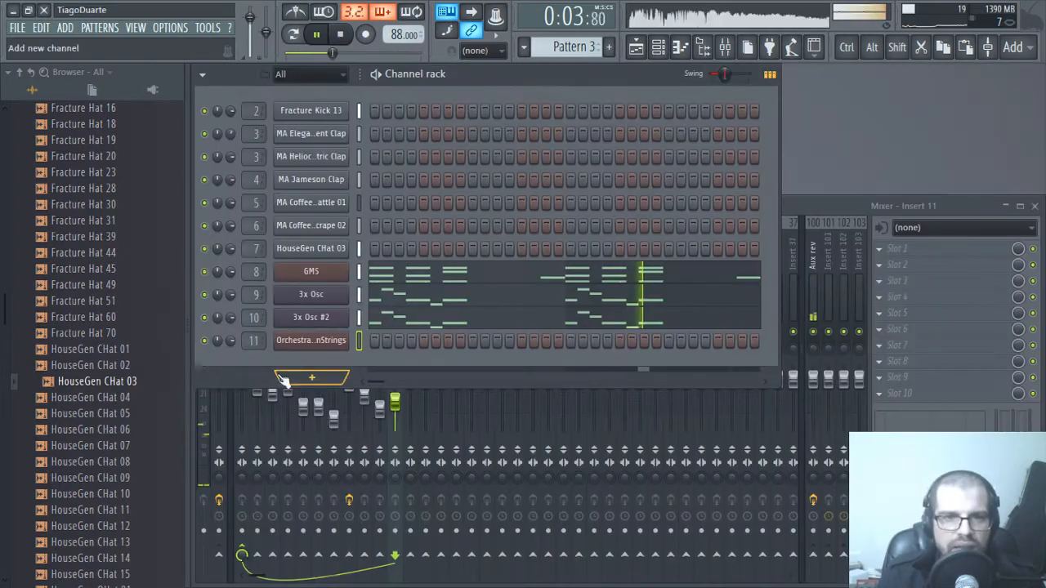
right_click(329, 343)
left_click(381, 362)
- Enter four one-bar sustained strings notes, E5, G5, A5 and B5, in bars 1 to 4
left_click(236, 404)
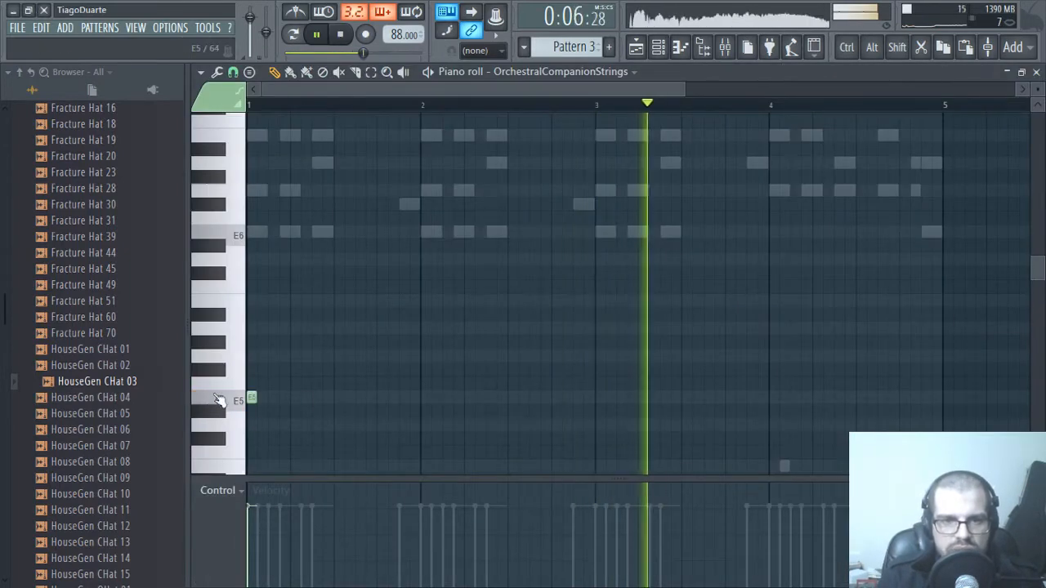
left_click_drag(249, 400, 414, 406)
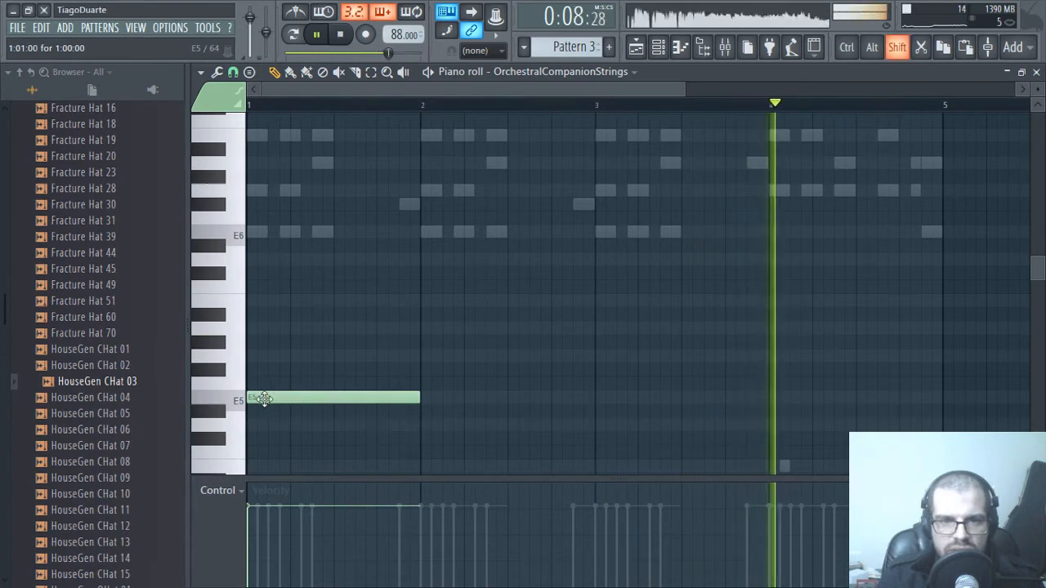
left_click_drag(434, 343, 434, 355)
left_click(609, 341)
left_click_drag(612, 331, 607, 327)
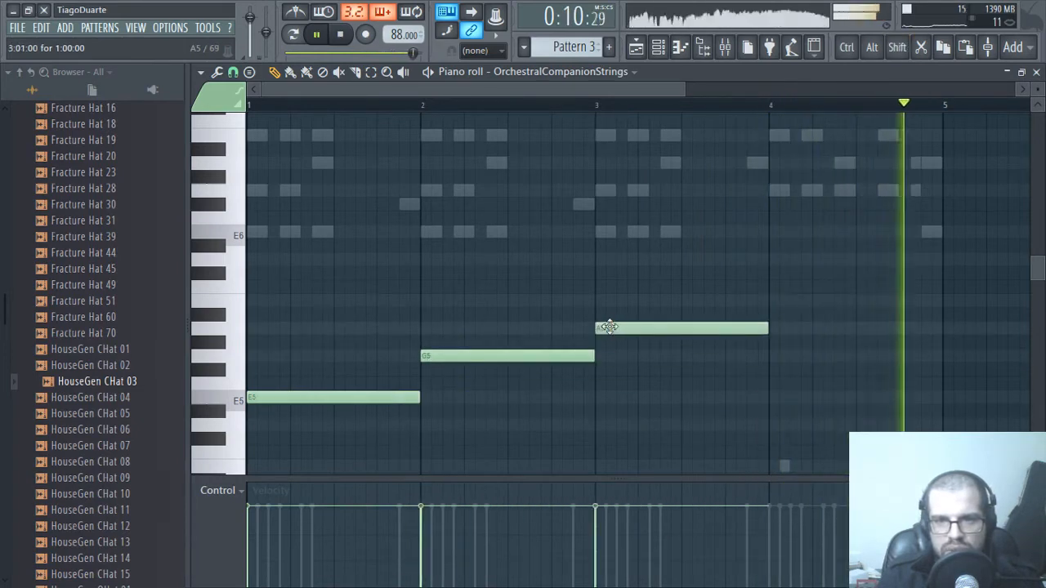
left_click(771, 302)
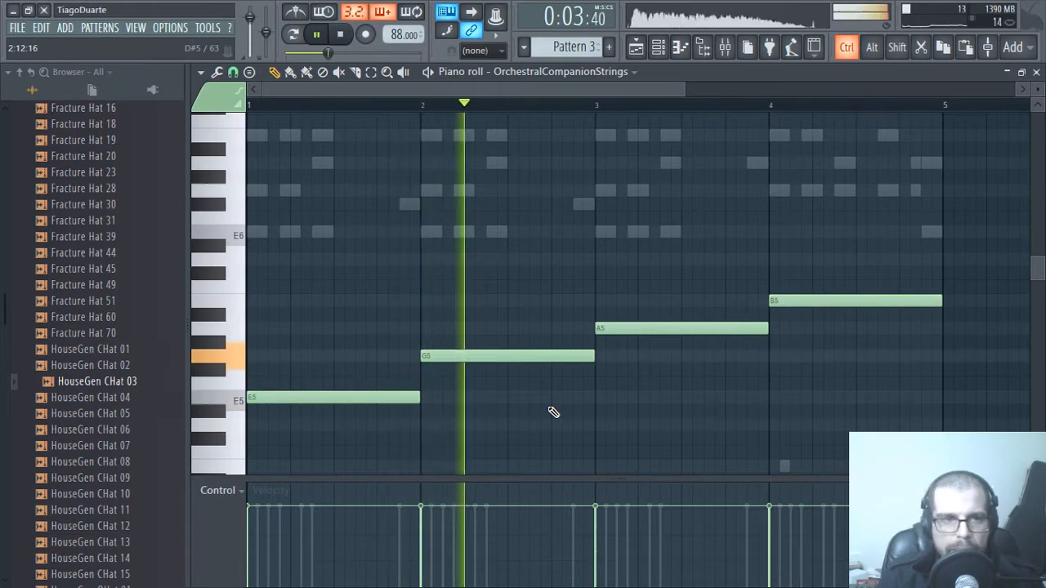
- Transpose all four long strings notes up one octave
key("ctrl+Up")
scroll(605, 415, "up", 3)
scroll(636, 428, "up", 3)
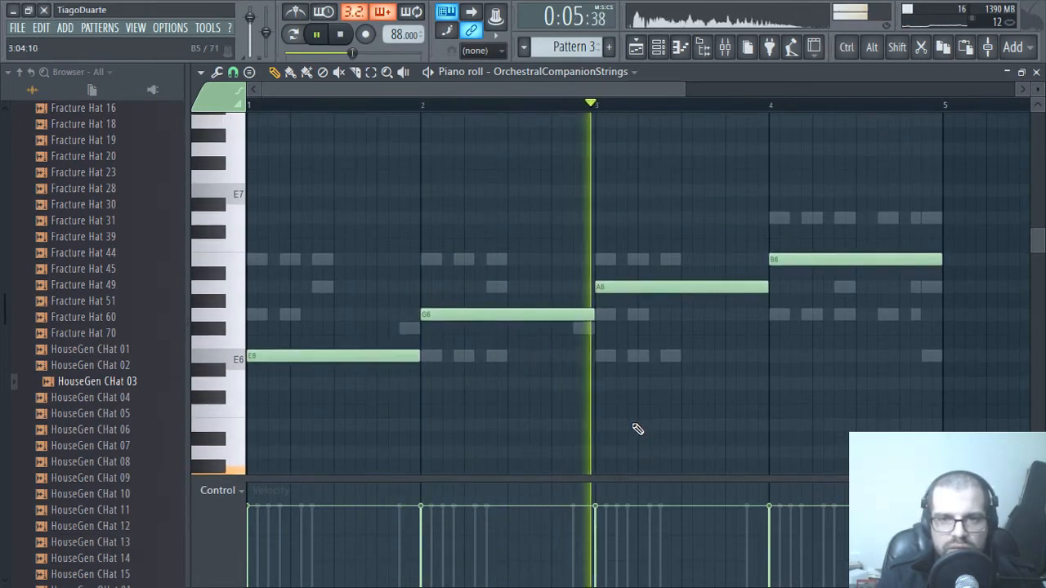
- Lower mixer insert 11 to about -15.7 dB and name the track Strings
left_click(1036, 73)
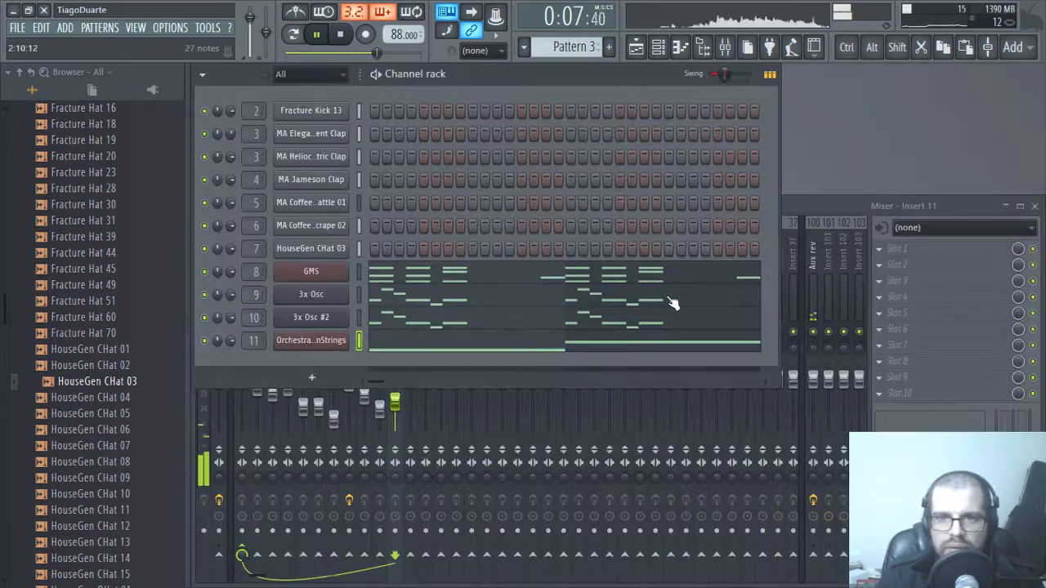
left_click(825, 209)
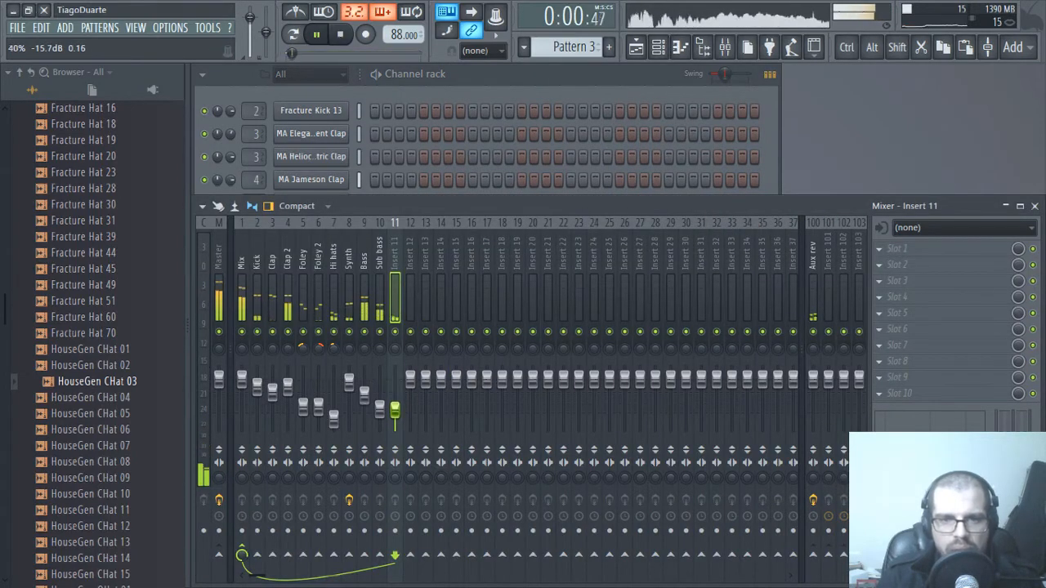
double_click(392, 257)
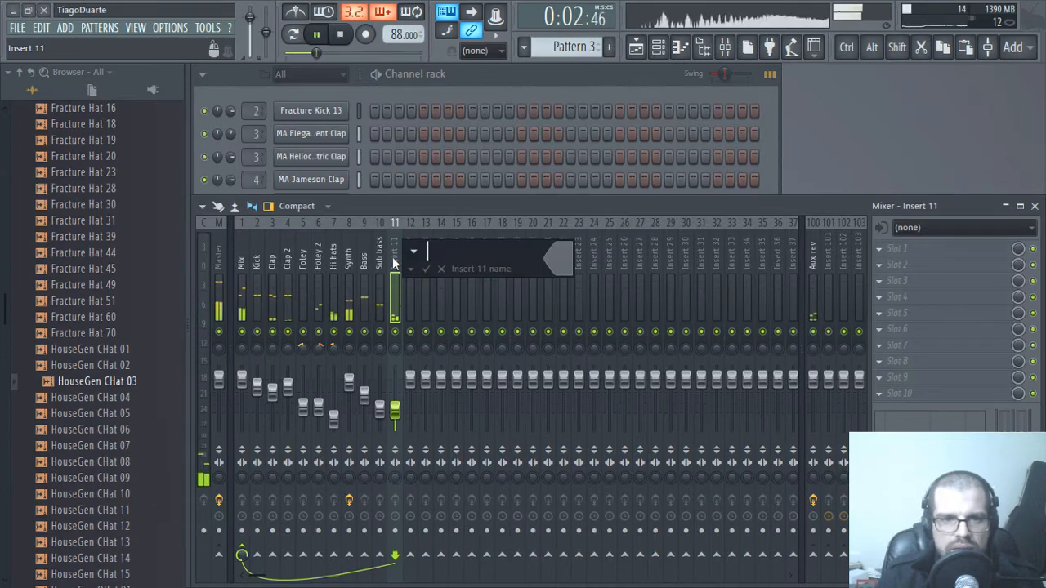
type("Strings")
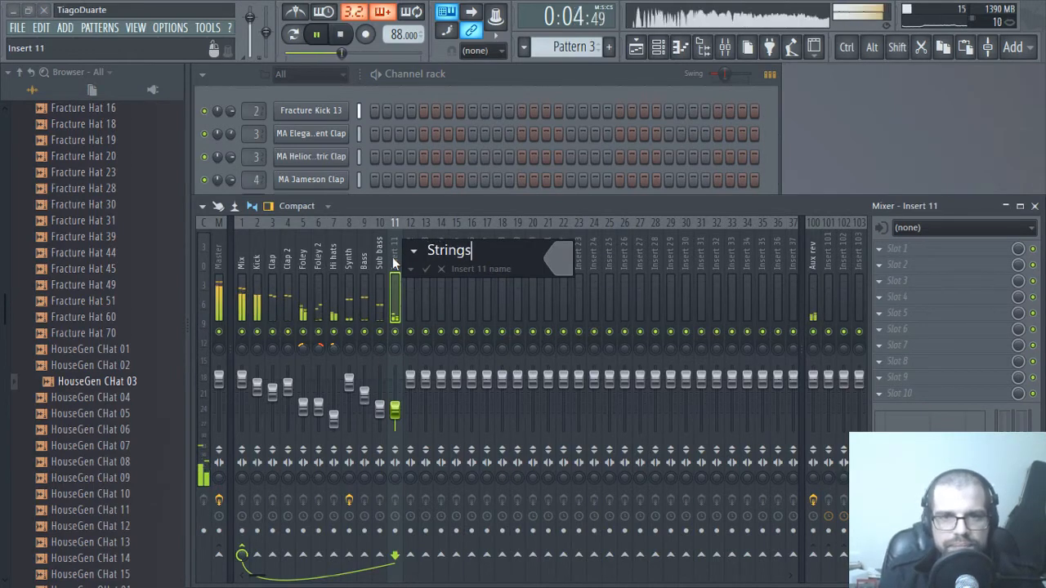
key("Return")
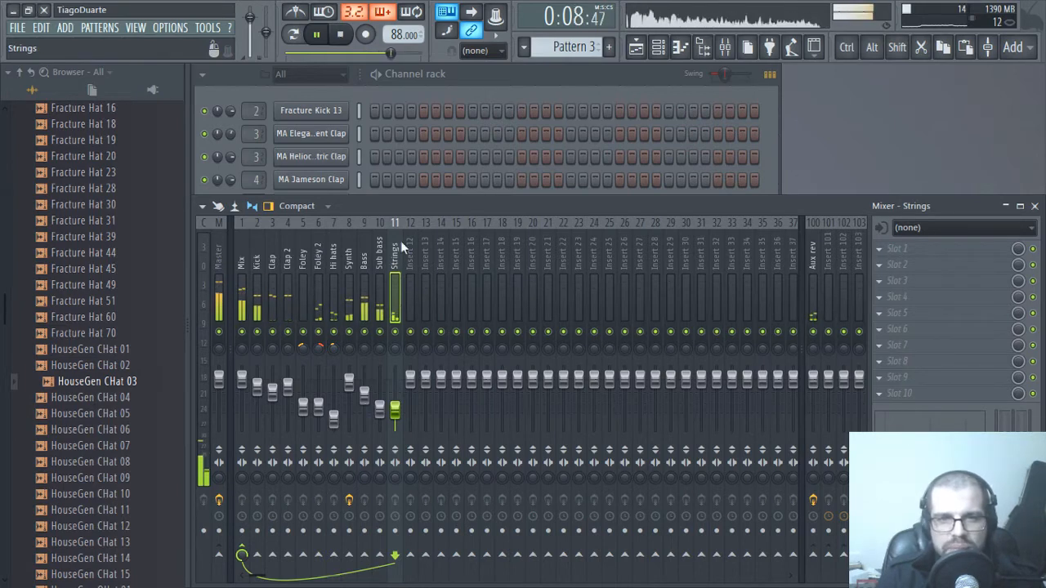
- Rename the GMS channel in the channel rack to Synth
left_click(461, 86)
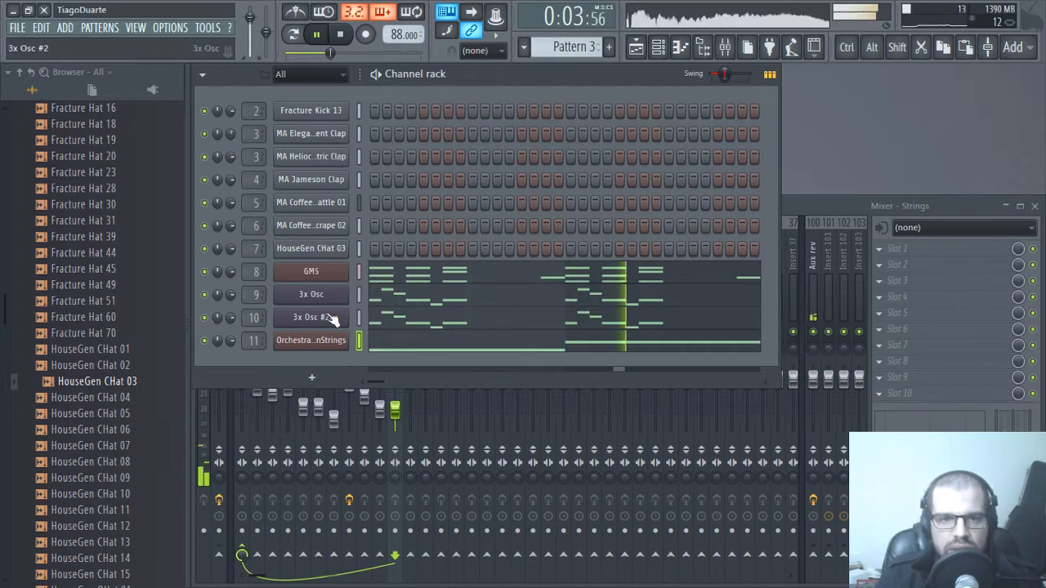
key("F2")
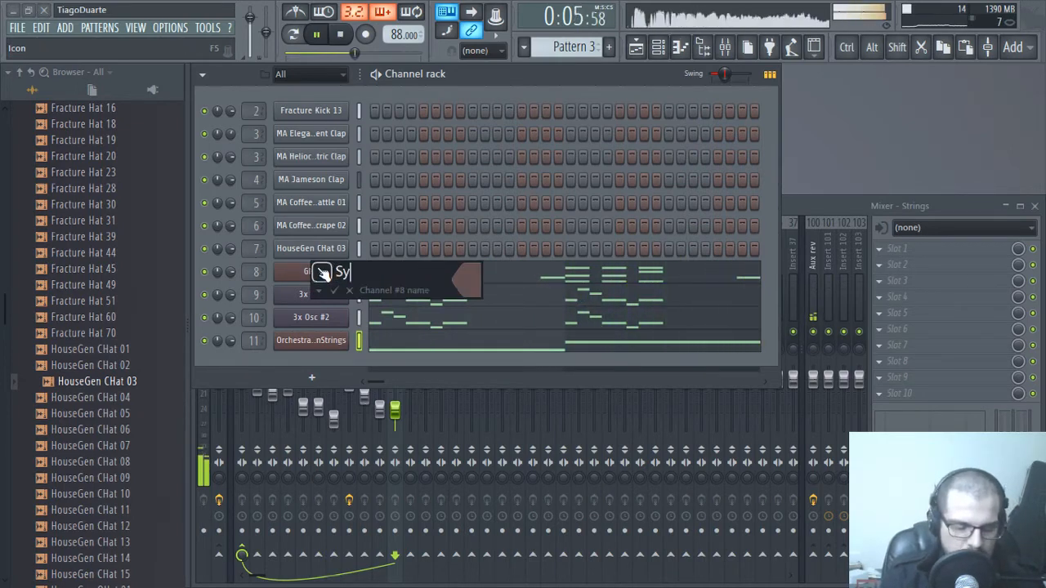
key("Return")
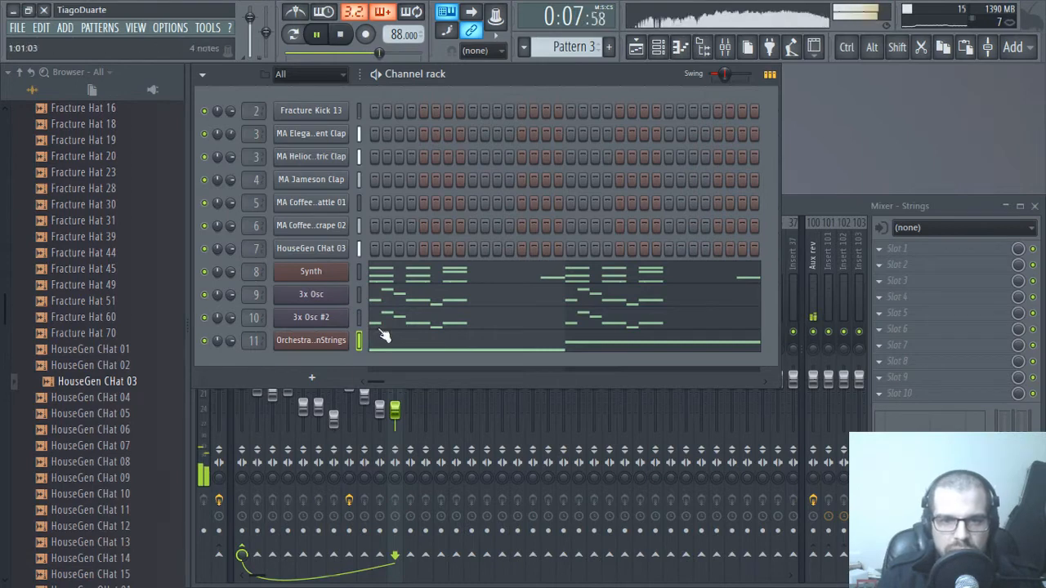
left_click(567, 46)
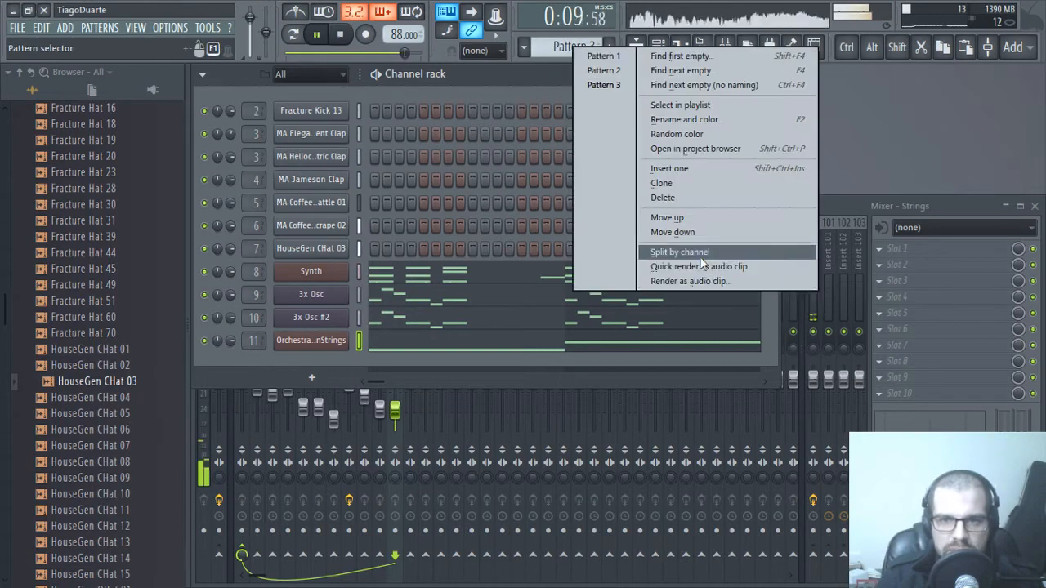
key("Escape")
- Rename the 3x Osc channel to Bass and the 3x Osc #2 channel to Sub bass
left_click(303, 301, "shift")
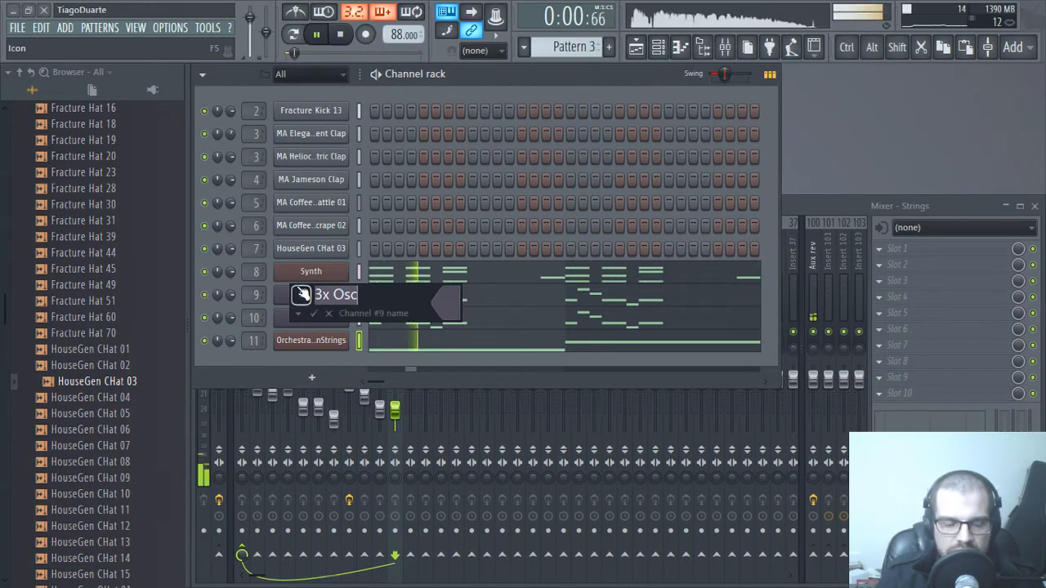
type("Bass")
key("Return")
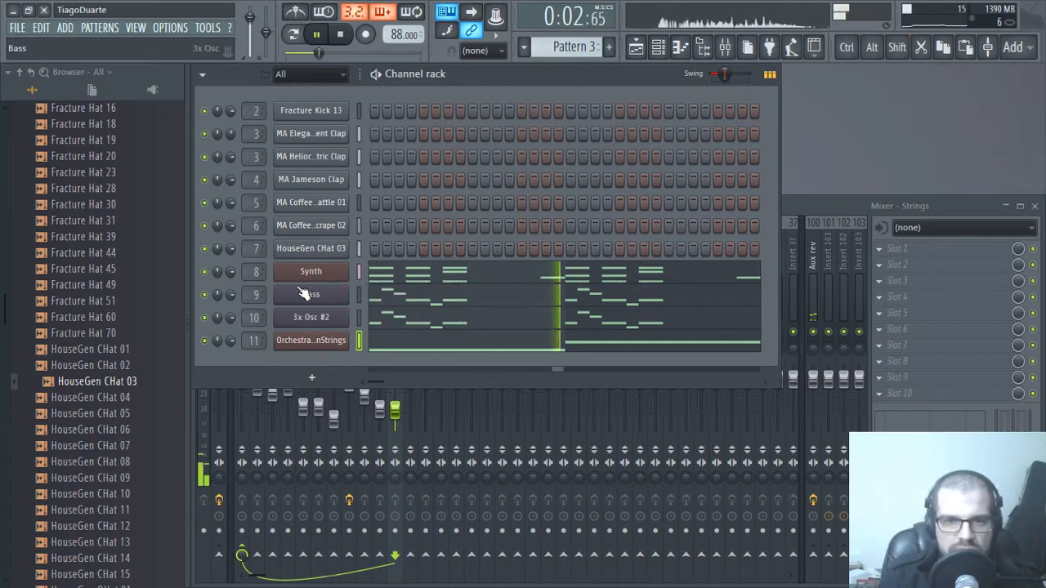
left_click(320, 322, "shift")
type("Sub")
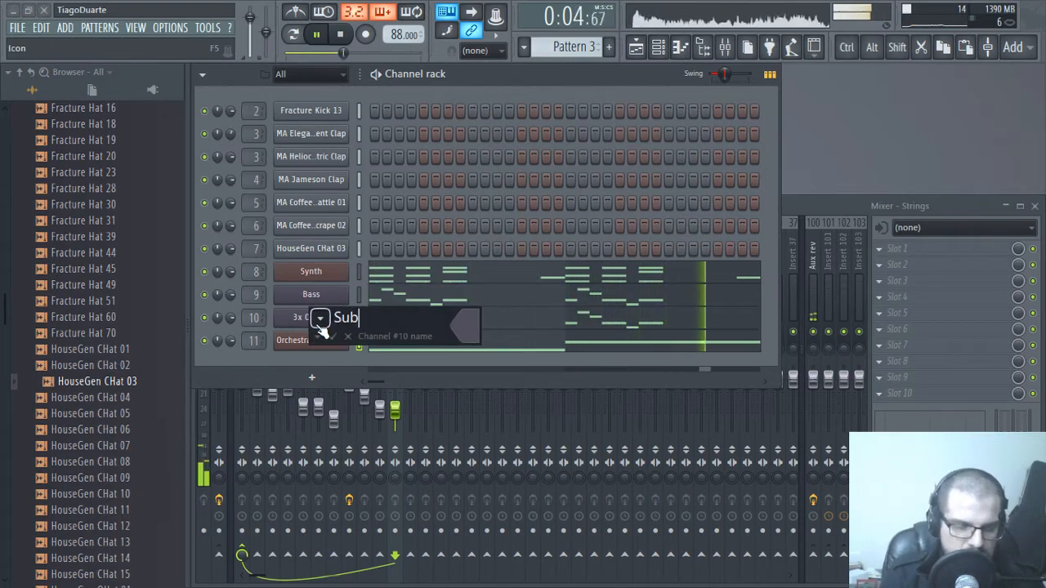
type(" bass")
key("Return")
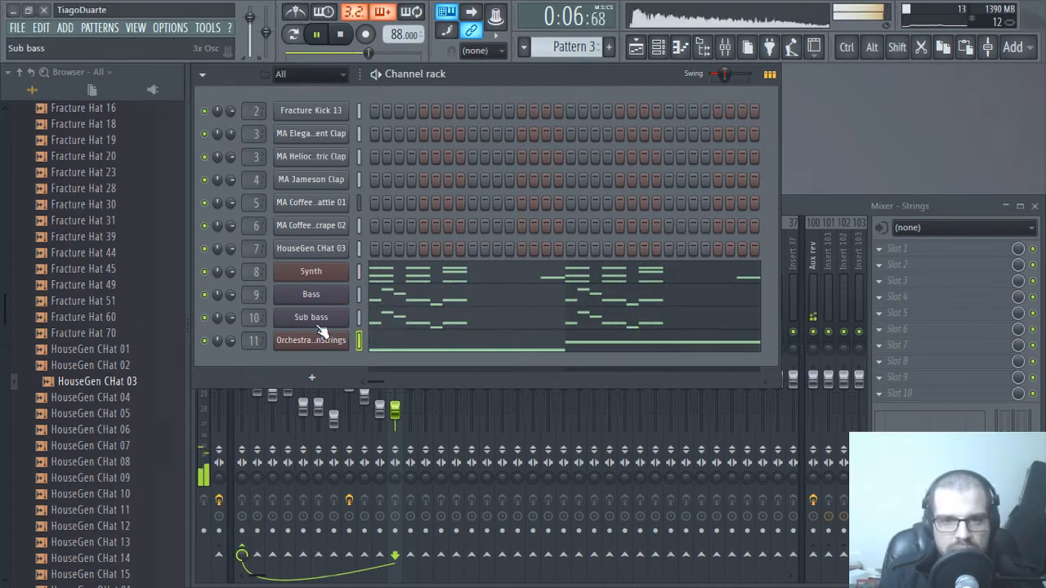
- Rename the orchestral strings channel in the channel rack to Strings
middle_click(334, 336)
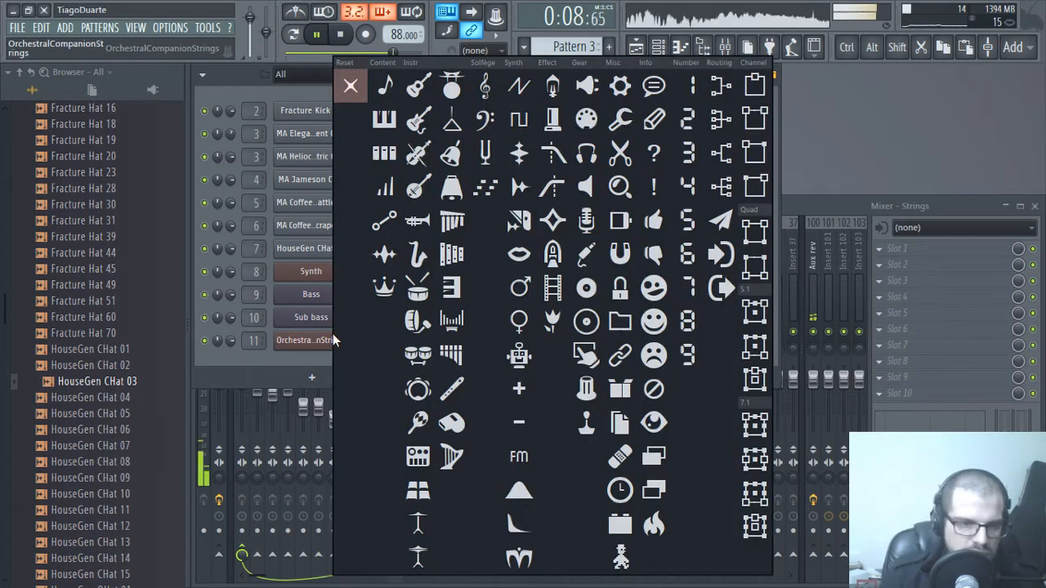
key("Escape")
middle_click(303, 343)
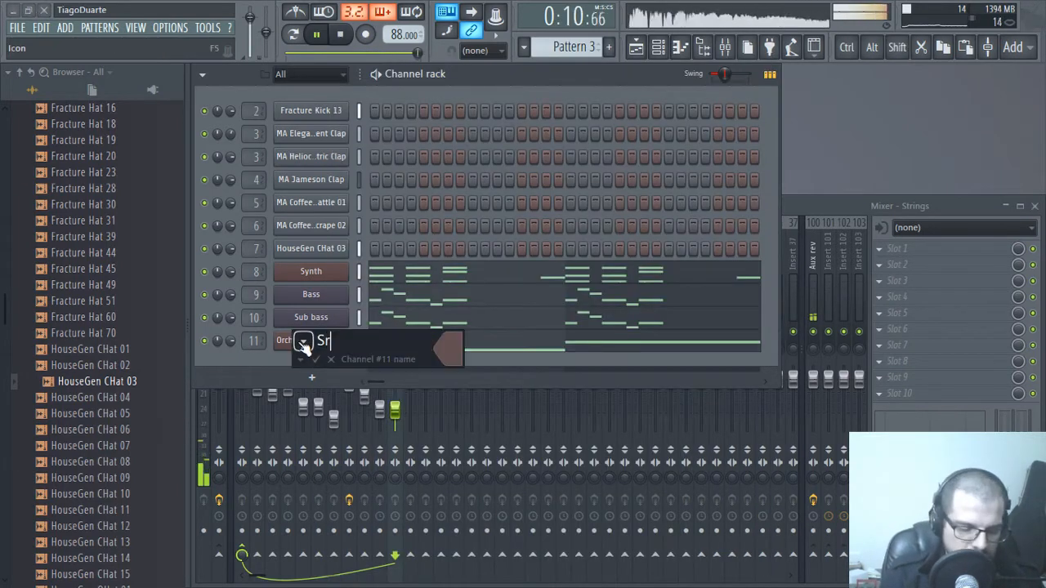
type("Strings")
key("Return")
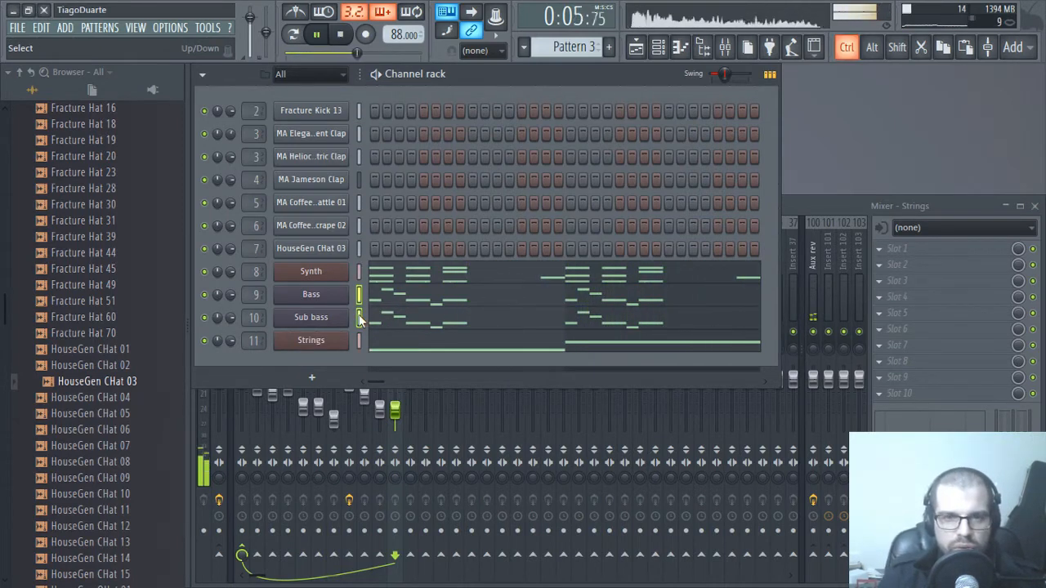
- Move the Bass and Sub bass notes out of Pattern 3 into a new pattern named Bass
key("ctrl+x")
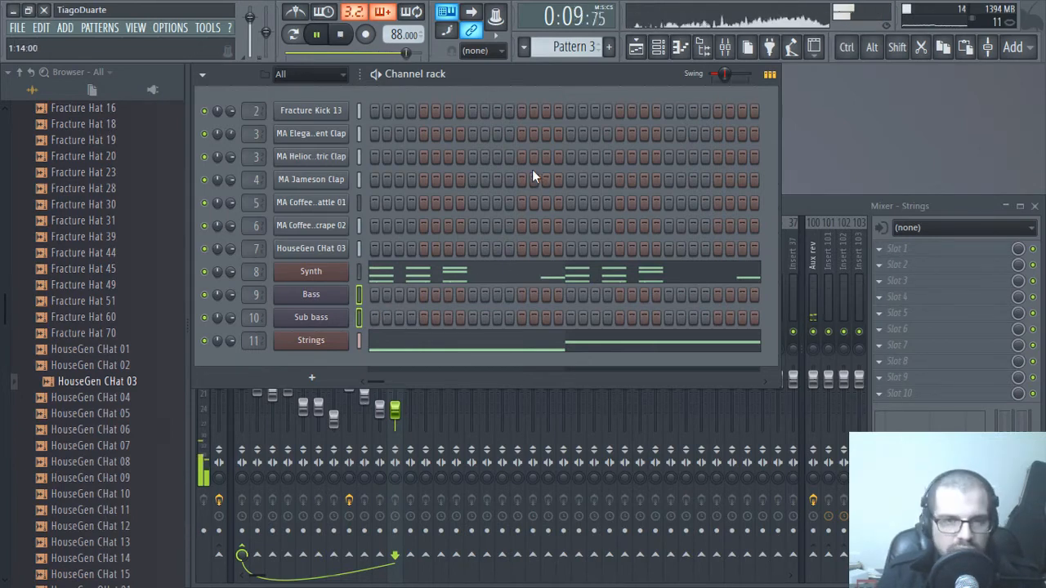
key("F4")
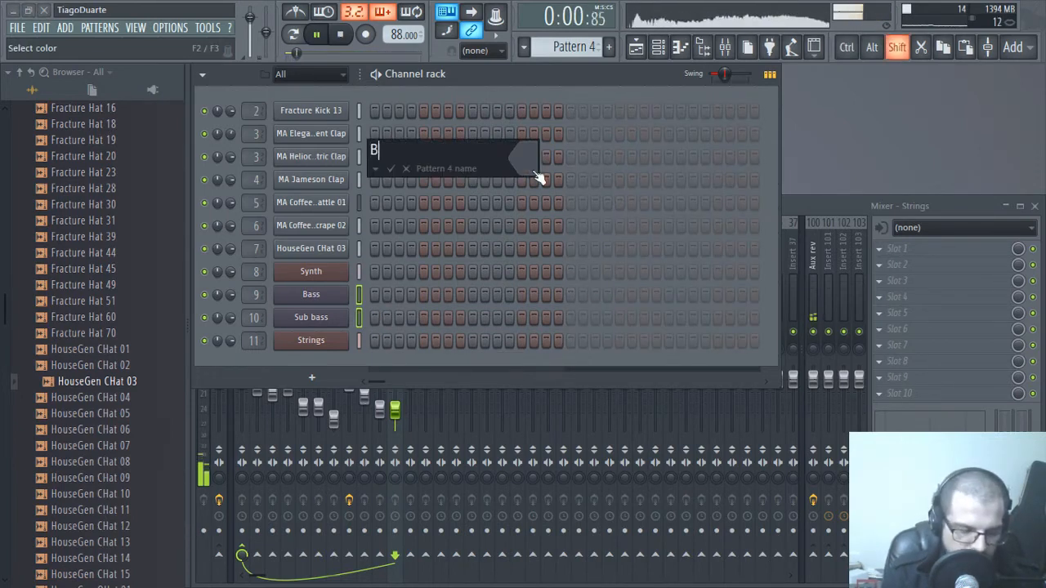
type("Bass")
key("Return")
key("ctrl+v")
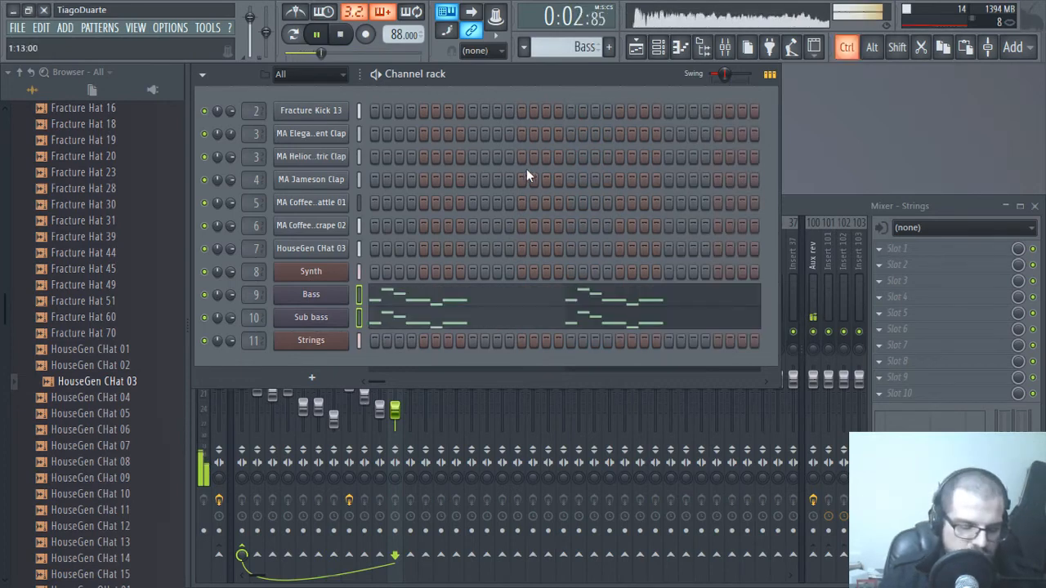
- Place the Bass pattern in the playlist on Track 4, starting at bar 1
left_click(637, 47)
left_click(420, 264)
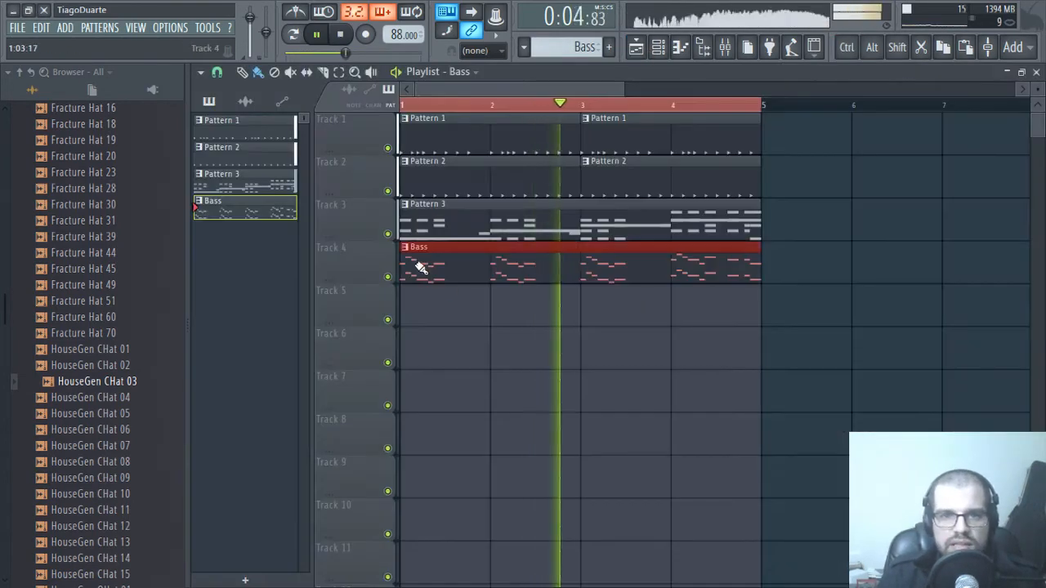
key("F5")
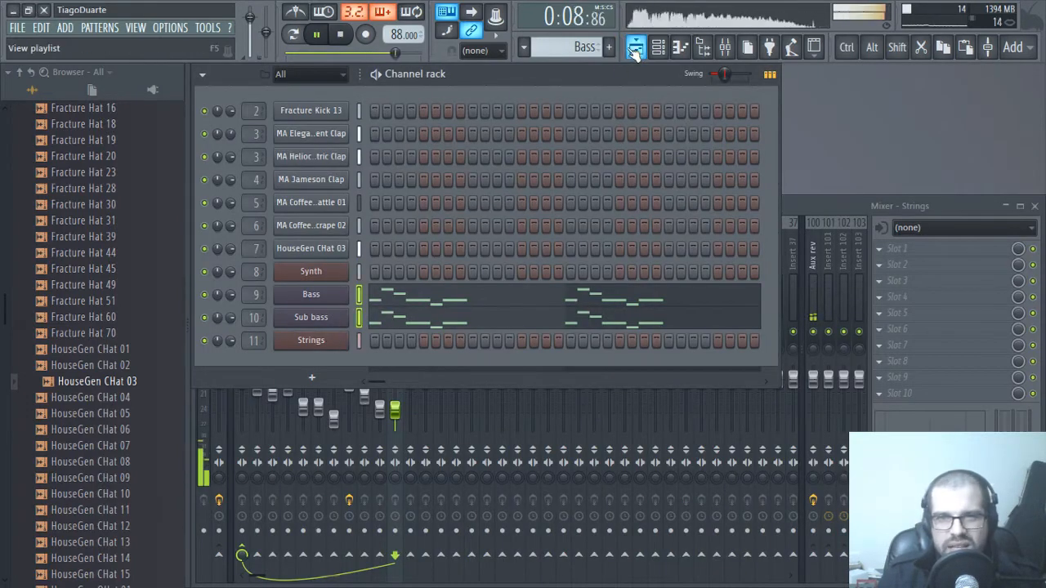
- Split Pattern 3 by channel into separate Synth and Strings patterns
scroll(555, 49, "up", 1)
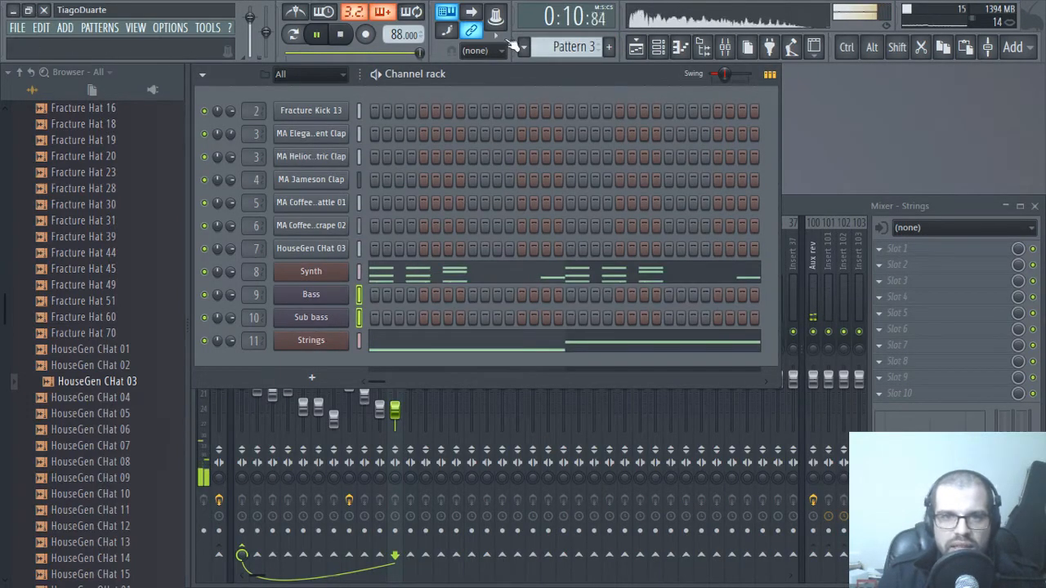
left_click(573, 49)
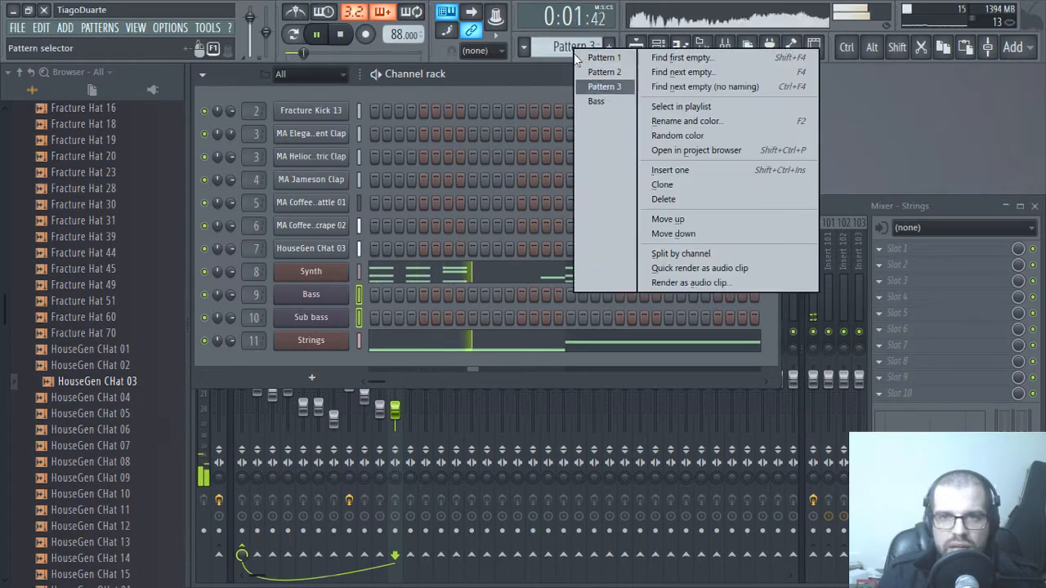
left_click(693, 255)
- Rearrange the playlist clips so Bass is on Track 3, Synth on Track 4 and Strings on Track 5
left_click(636, 47)
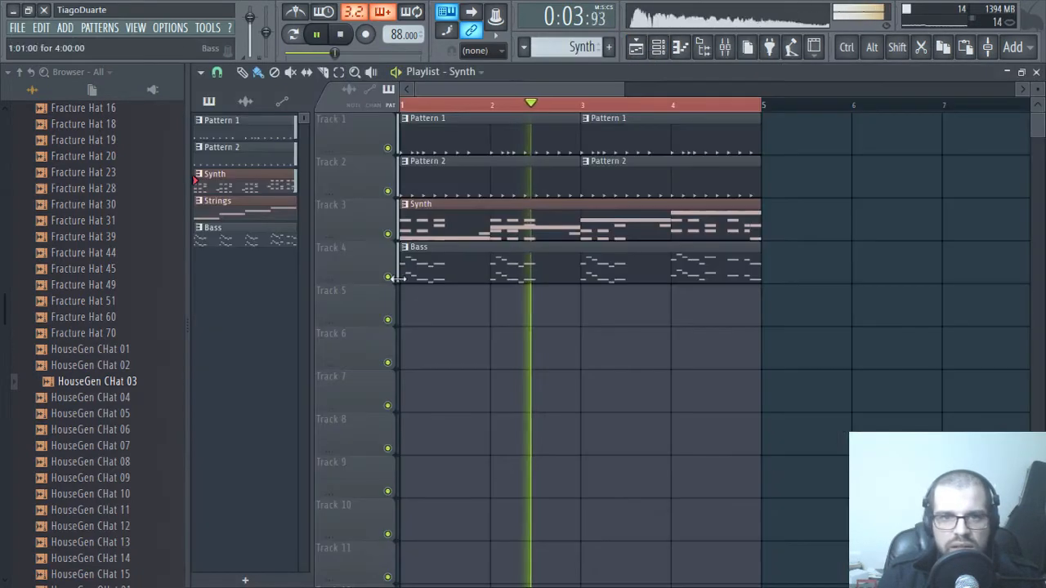
left_click_drag(449, 215, 444, 303)
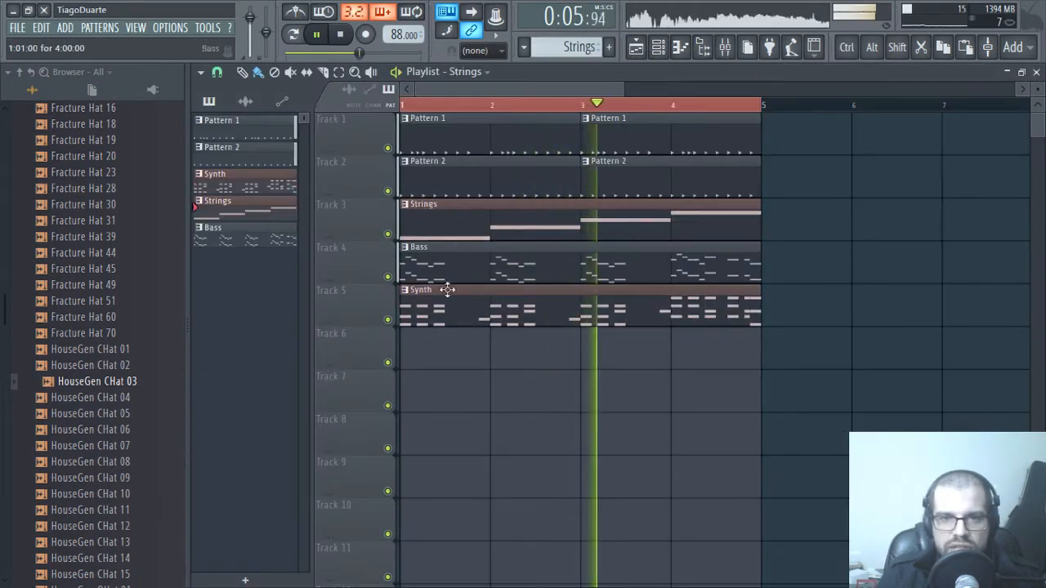
left_click_drag(368, 203, 360, 311)
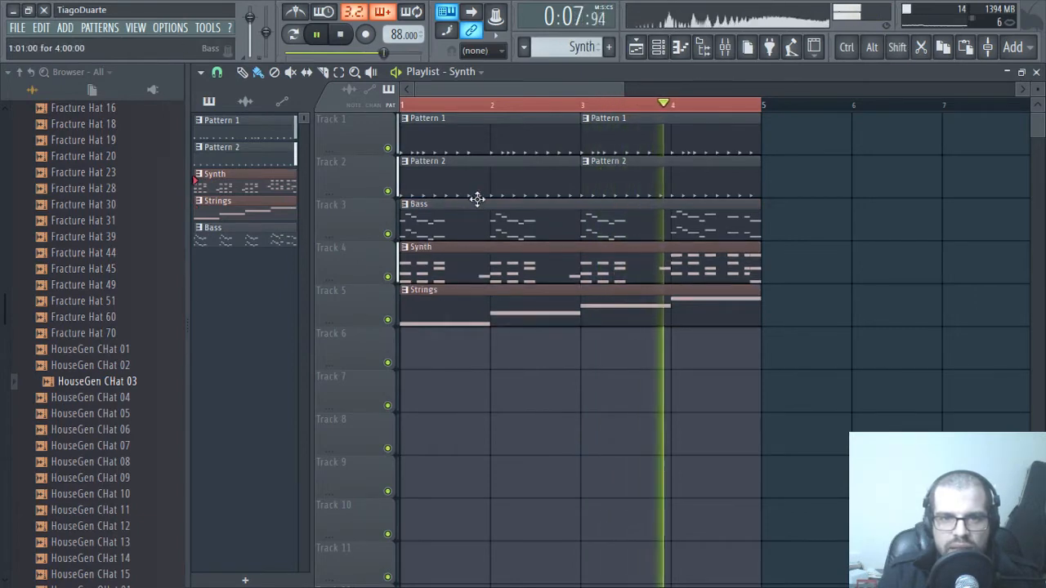
- Rename Pattern 2, which holds the HouseGen CHat 03 steps, to Hi hats
left_click(481, 182)
left_click(1035, 72)
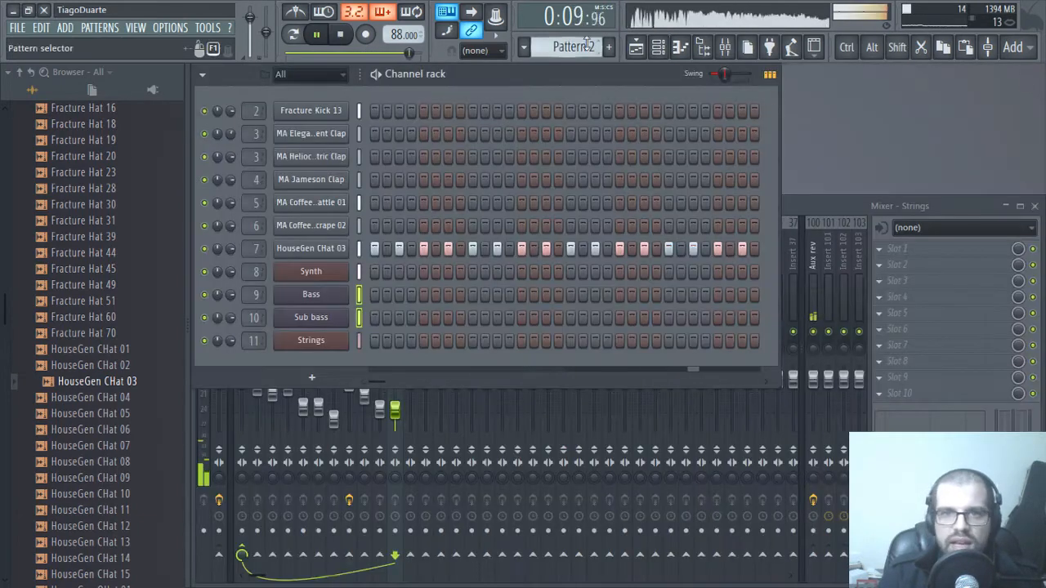
key("F2")
type("Hi hats")
key("Return")
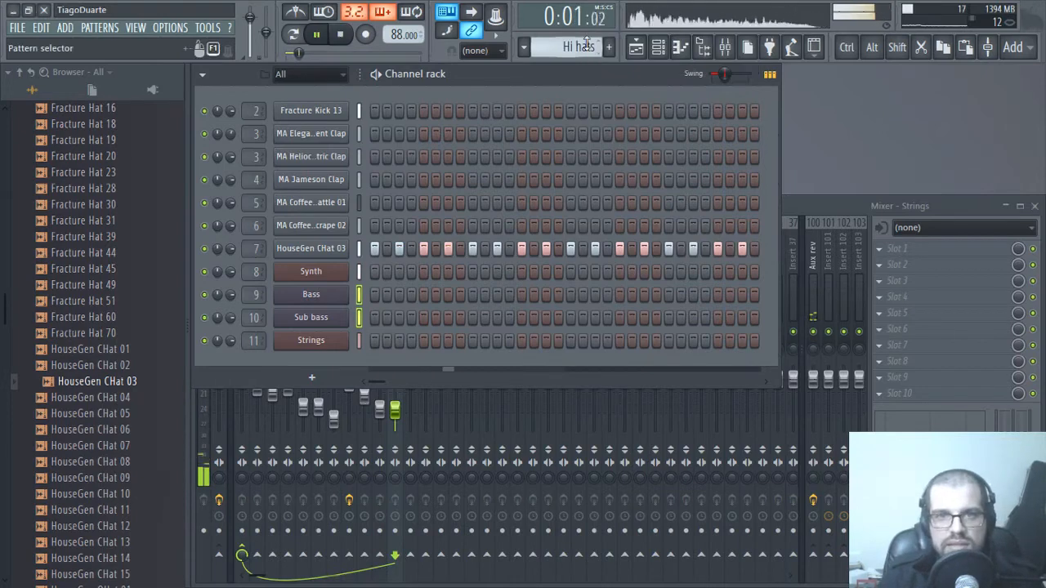
- Move the steps of both MA Coffee channels out of Pattern 1 into a new pattern named Percussion
scroll(582, 45, "up", 1)
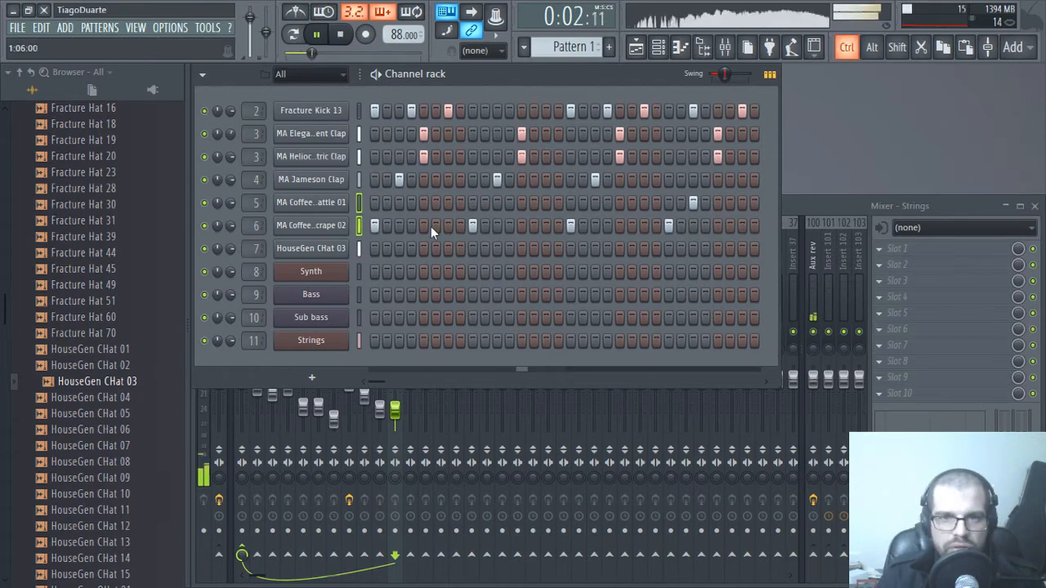
key("F4")
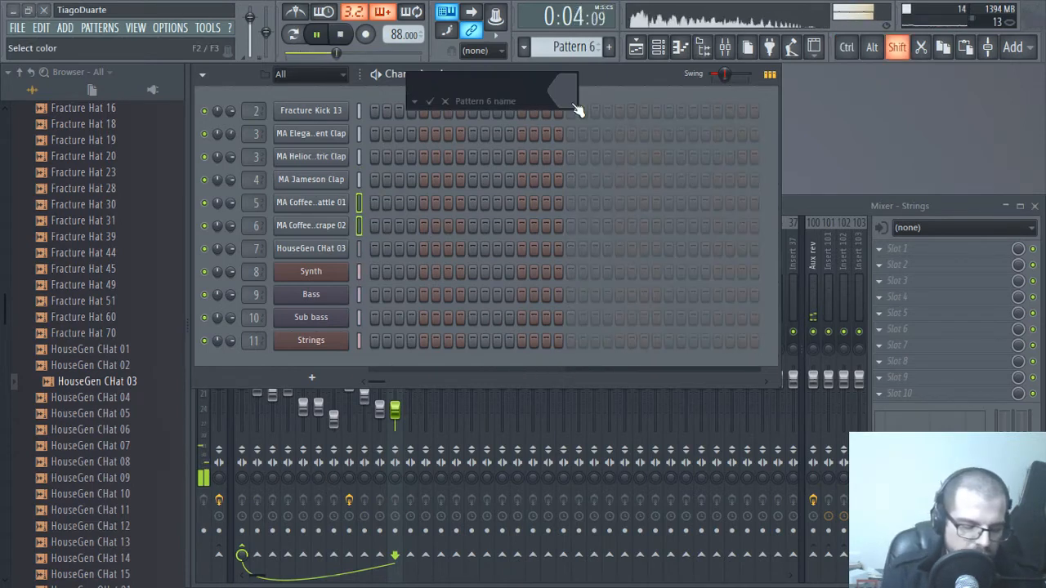
type("Percussi")
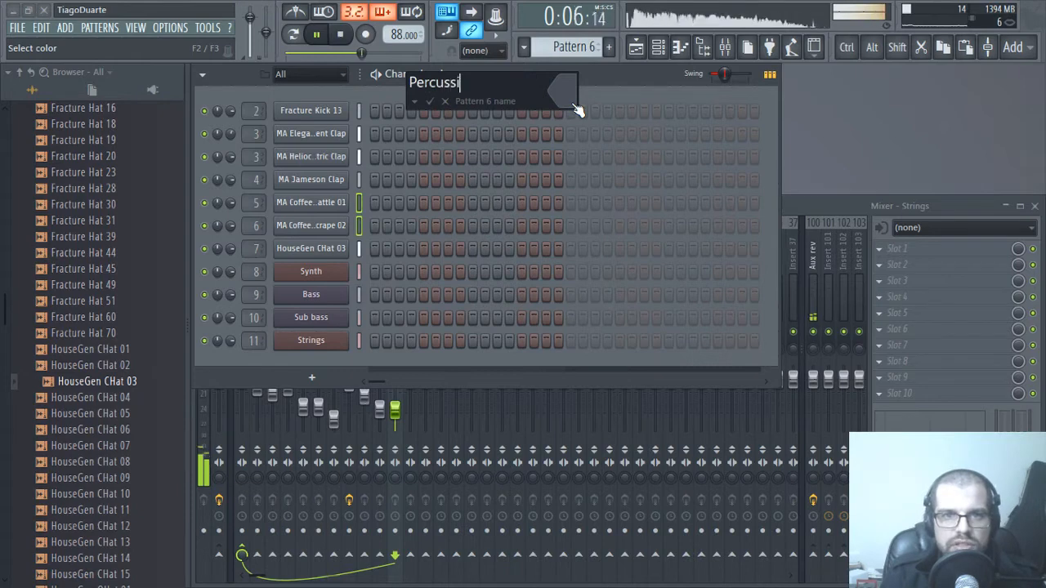
type("on")
key("Return")
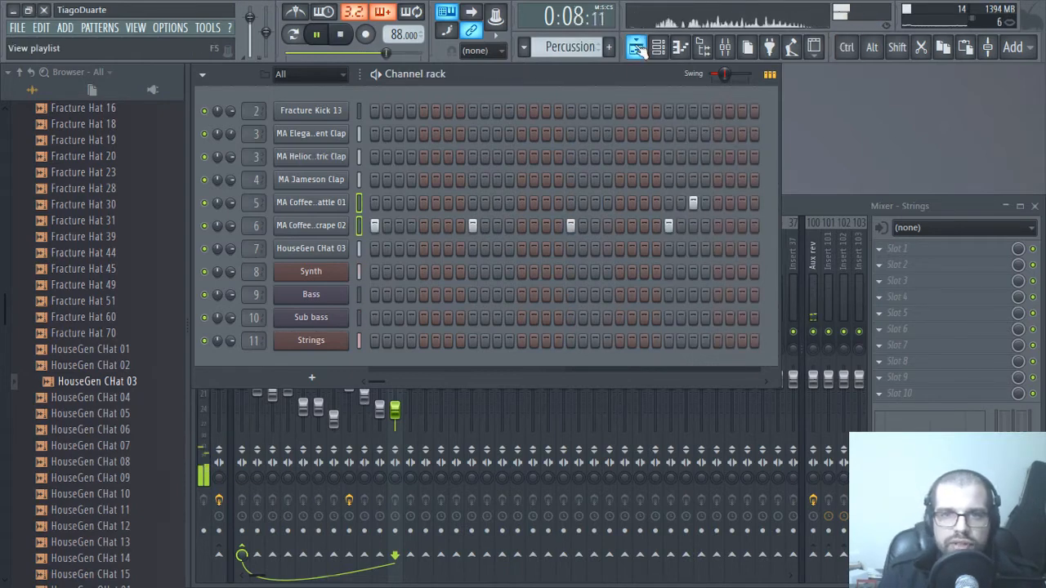
- Place two Percussion clips on Track 6 of the playlist, at bars 1 and 3
left_click(637, 48)
left_click(458, 347)
left_click(602, 341)
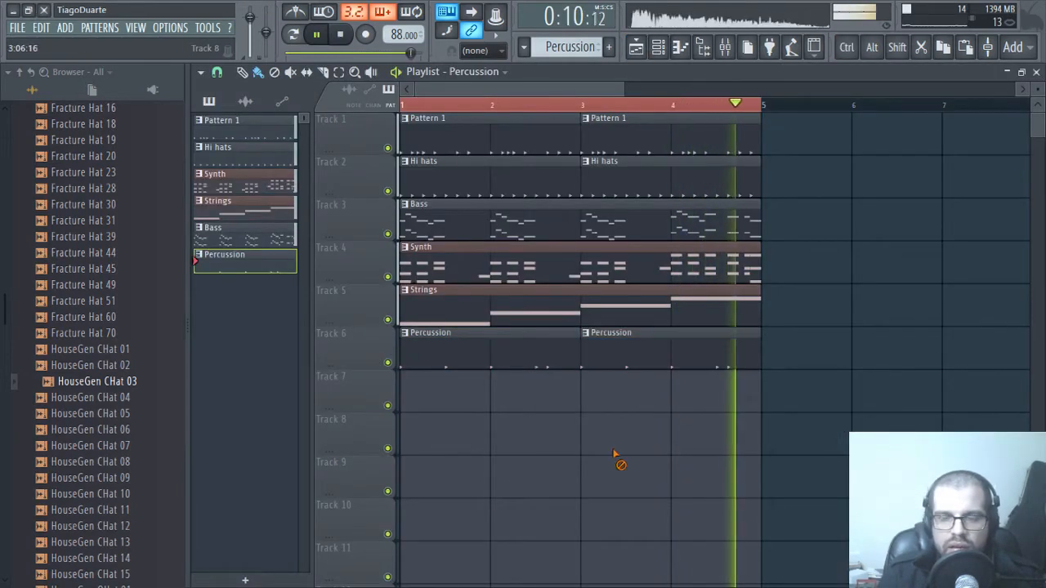
- Rename Pattern 1, which holds the kick and clap steps, to Drums
left_click(1036, 72)
scroll(572, 47, "up", 2)
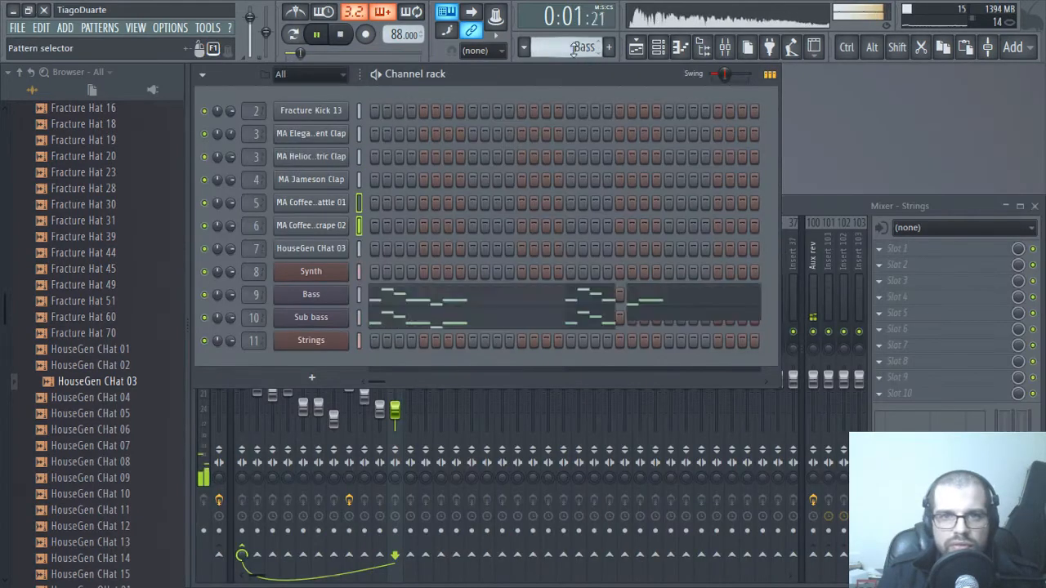
key("F2")
type("Drums")
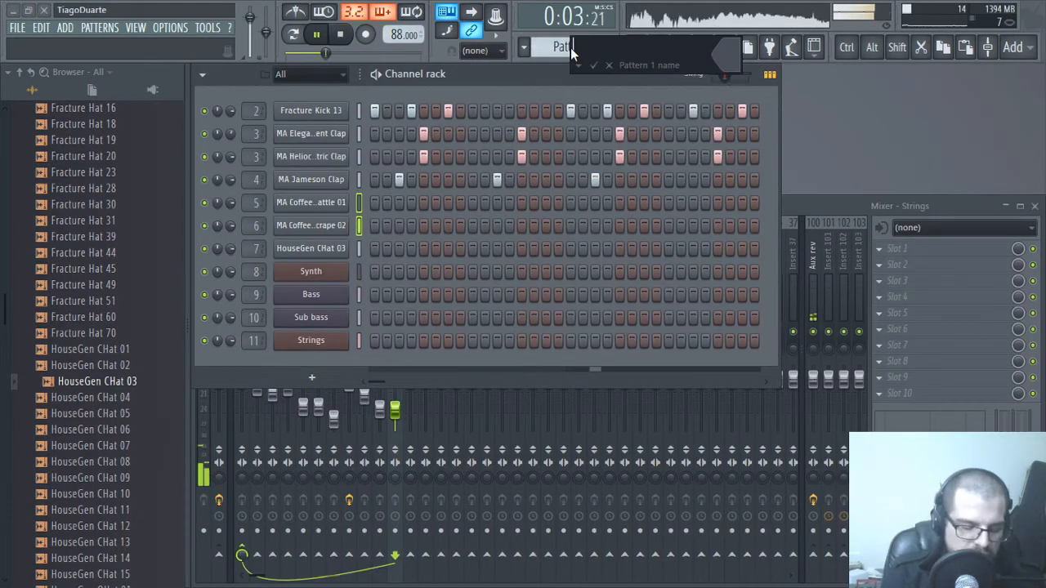
key("Return")
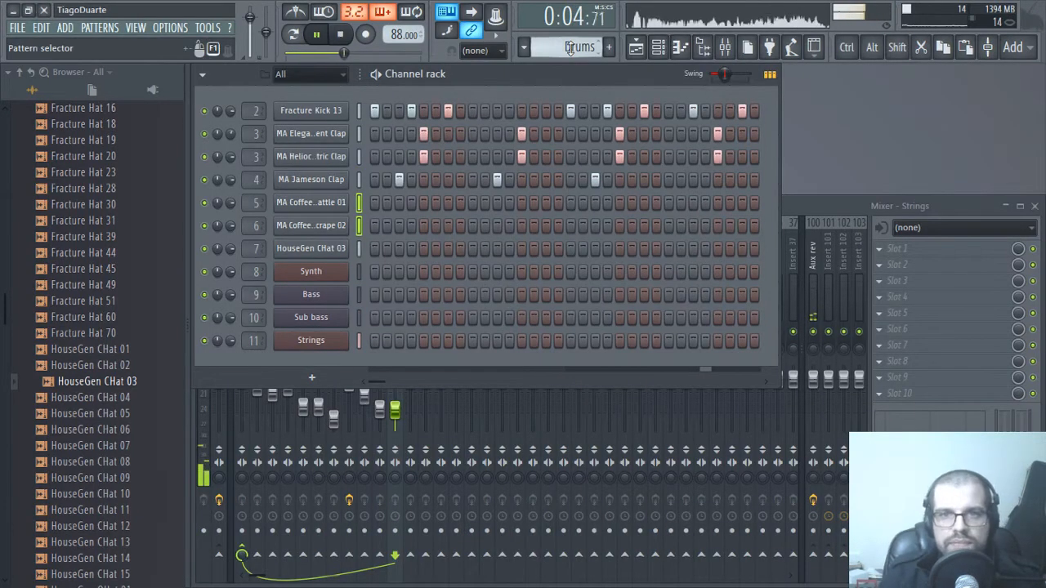
- Copy all playlist clips from bars 1–4 into bars 5–8 on the same six tracks
left_click(636, 47)
scroll(739, 358, "down", 3)
left_click_drag(711, 395, 391, 121)
left_click(707, 50)
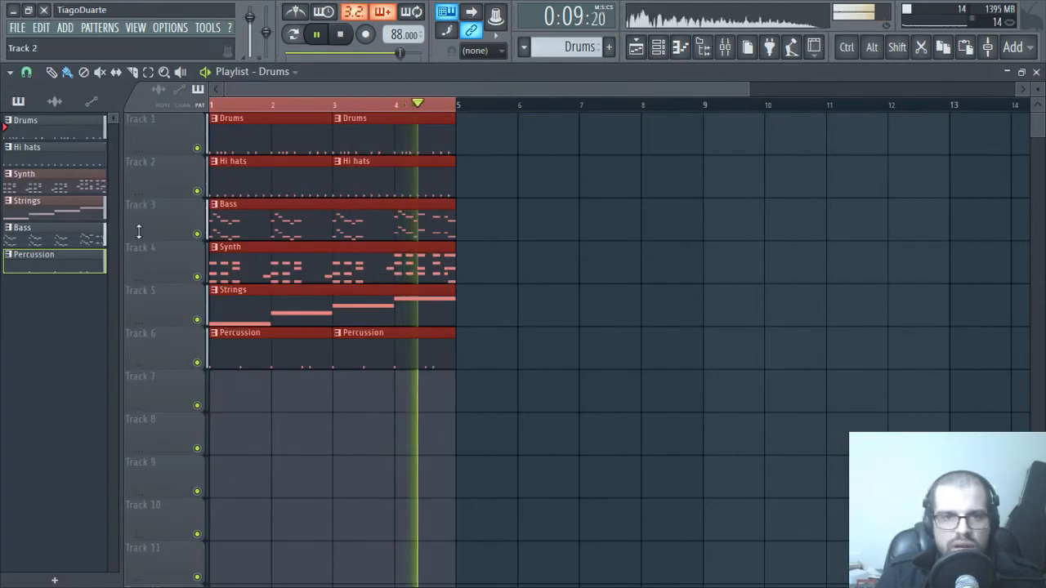
left_click_drag(234, 311, 490, 312)
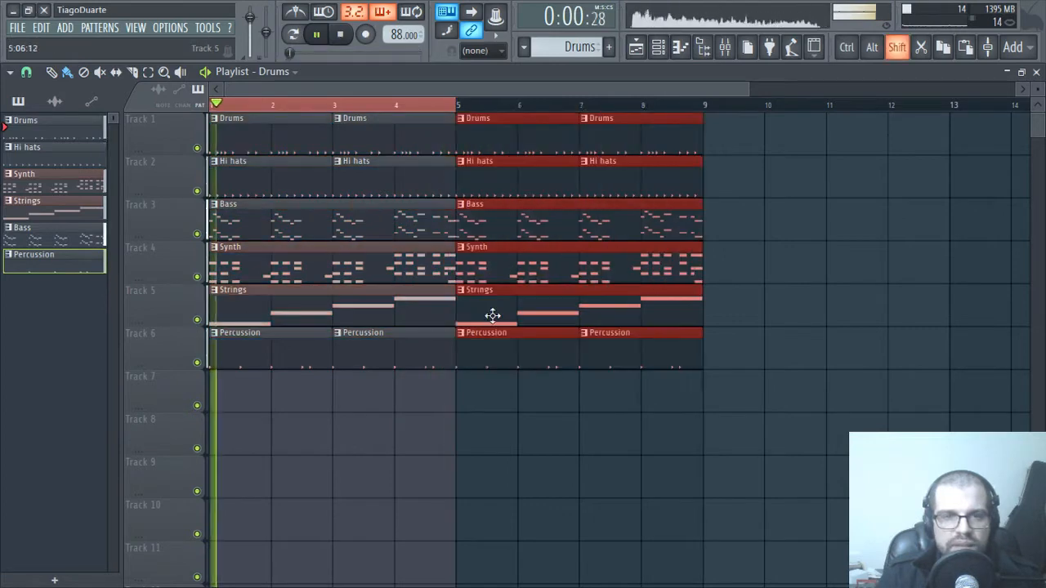
left_click(569, 462, "ctrl")
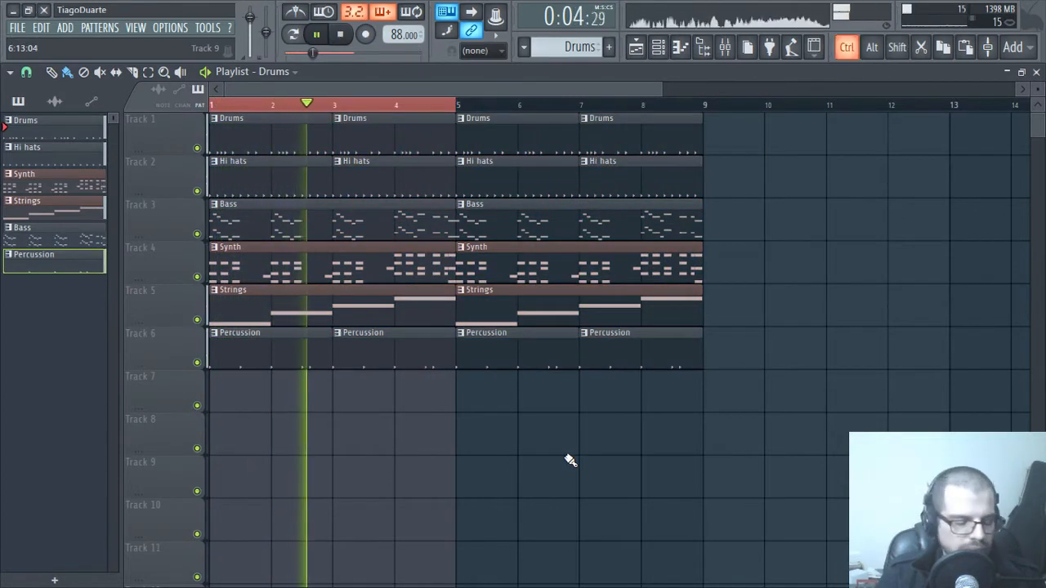
- Duplicate the bars 5–8 clips of all tracks twice so that they fill bars 9–16
key("ctrl")
left_click_drag(781, 472, 464, 111)
scroll(593, 270, "down", 2)
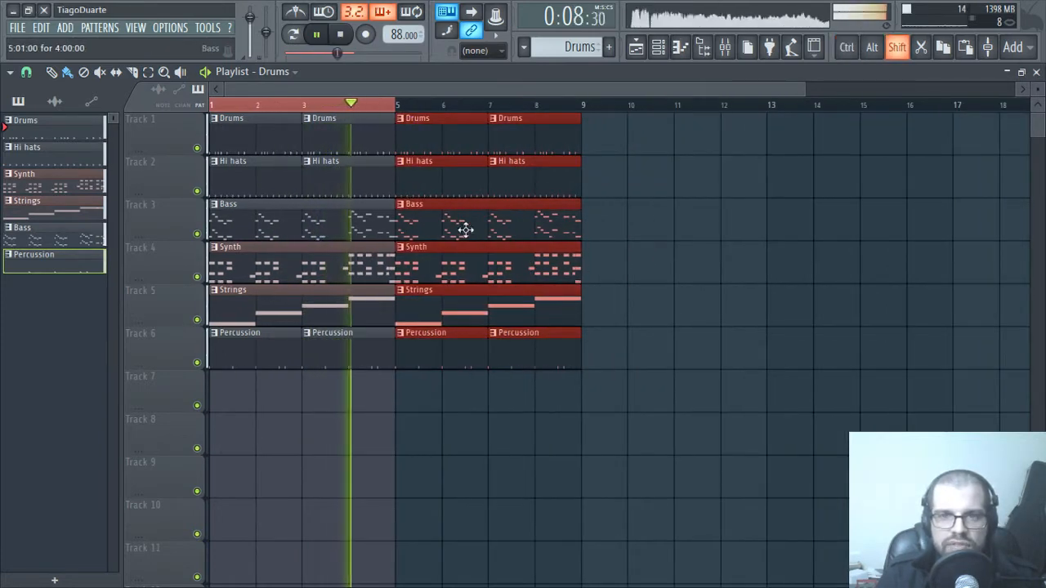
key("ctrl+b")
left_click_drag(599, 220, 776, 224)
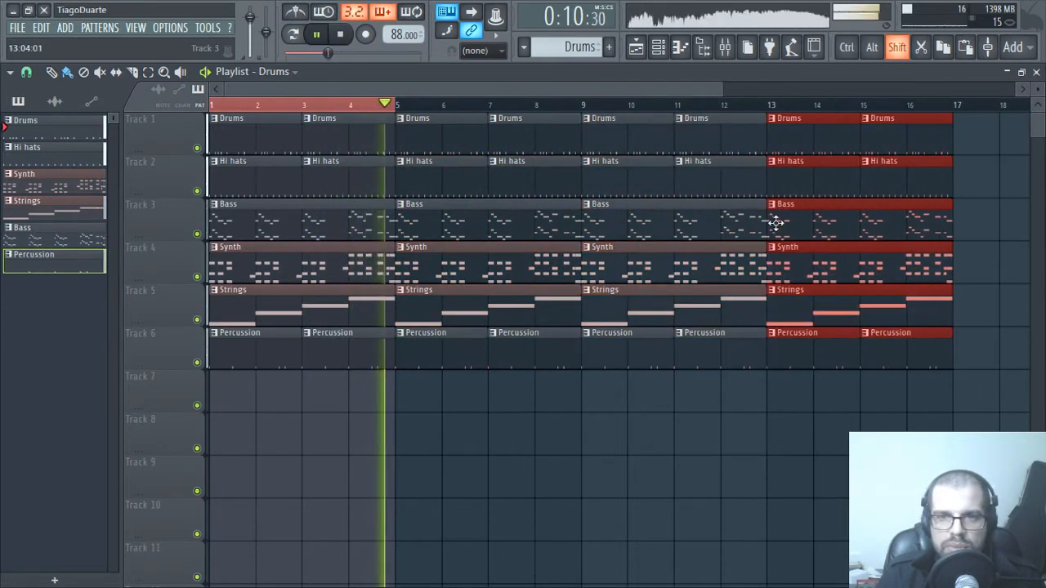
- Copy the whole 16-bar arrangement on all tracks into bars 17–32
scroll(773, 313, "down", 2)
left_click_drag(892, 495, 144, 72)
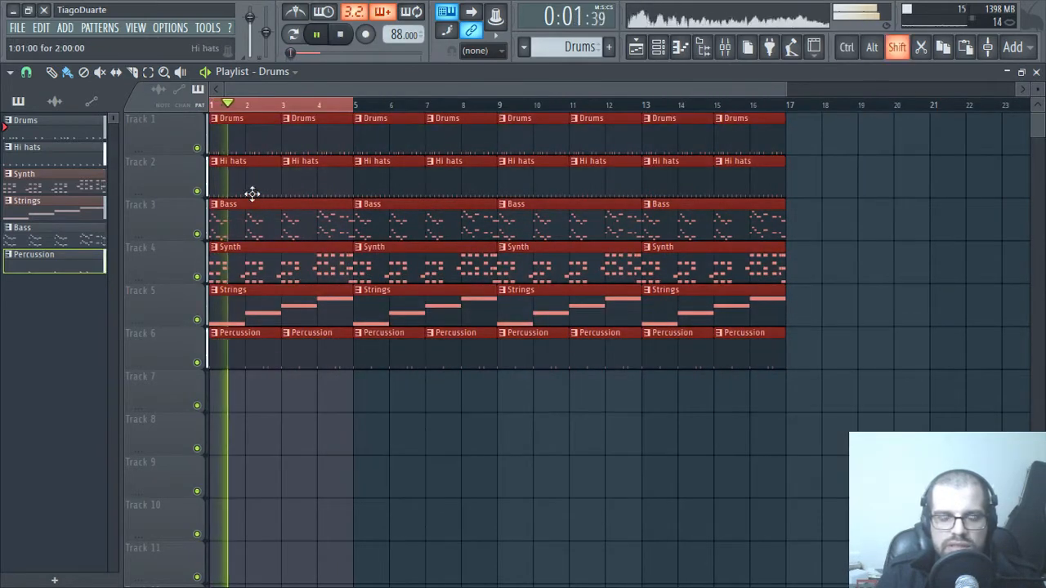
left_click_drag(244, 215, 820, 219)
scroll(630, 320, "down", 2)
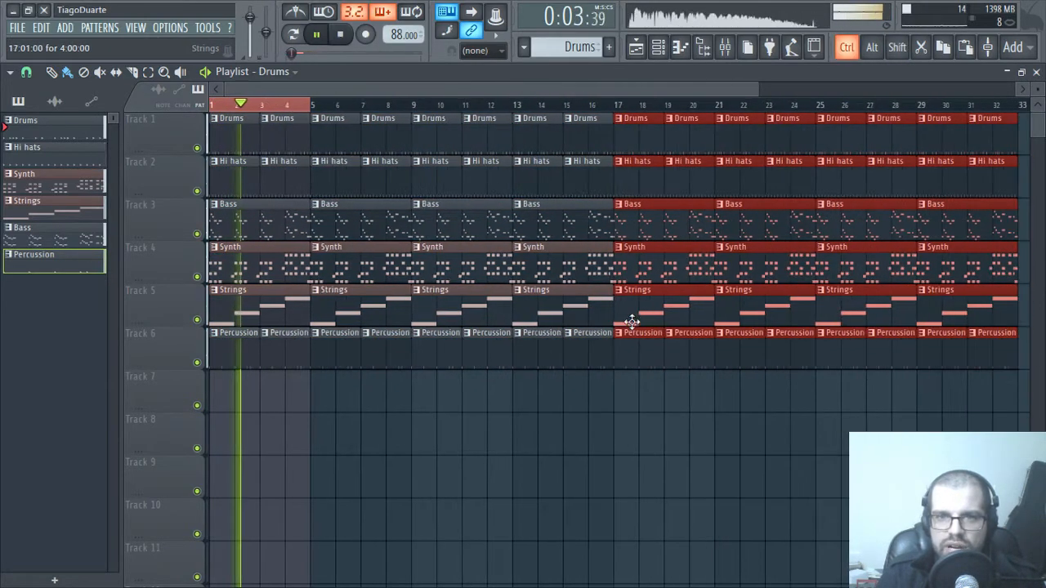
left_click(619, 471, "ctrl")
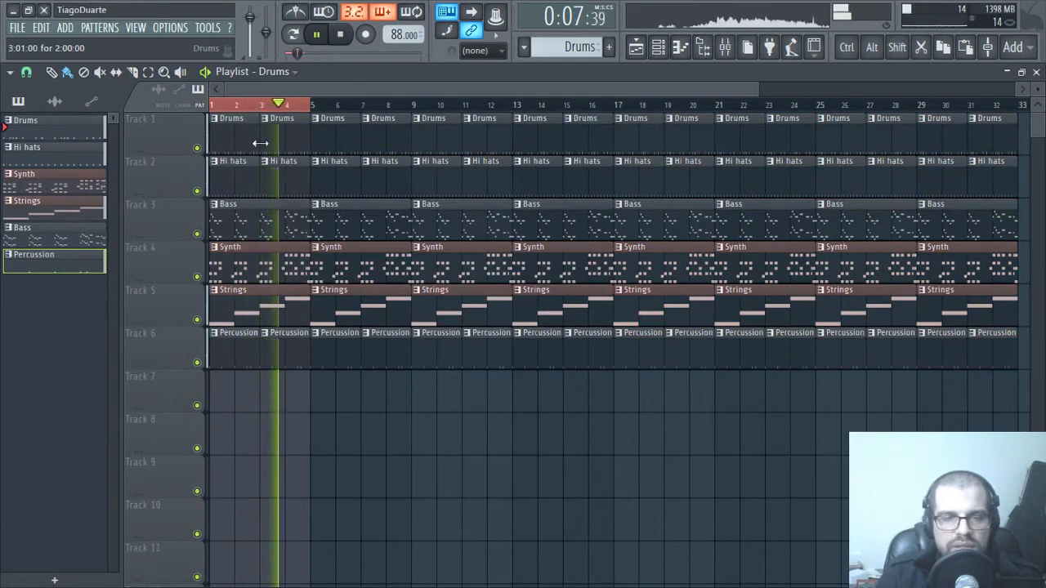
- Stop playback and move the Percussion track up to Track 3, above Bass
left_click(350, 35)
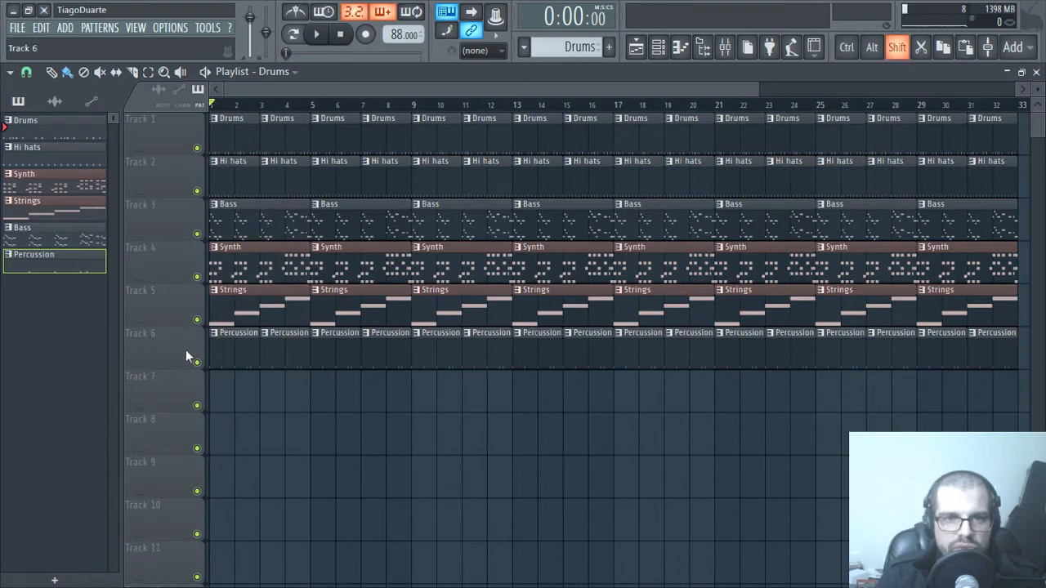
left_click_drag(185, 349, 181, 218)
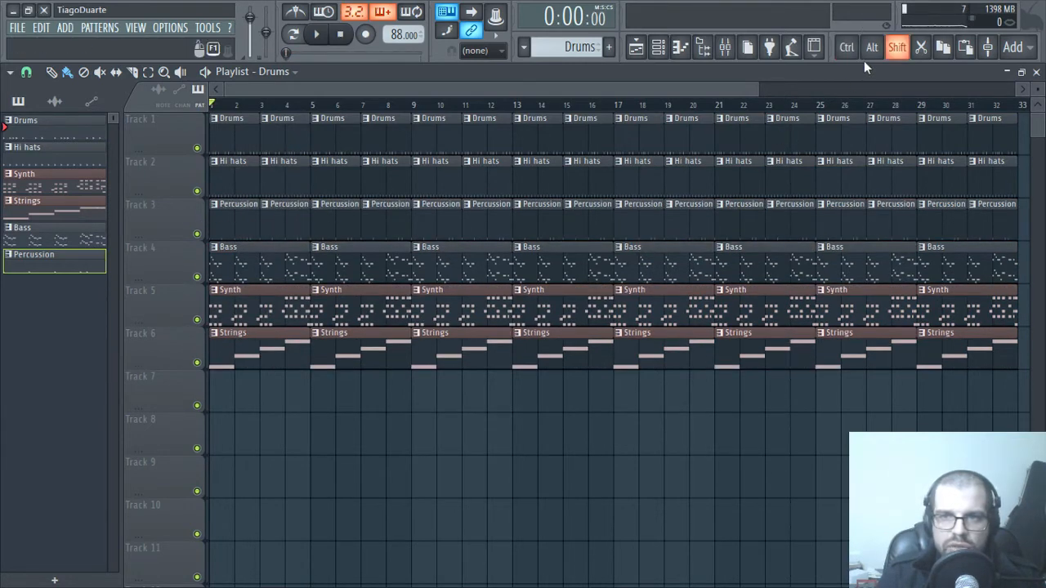
mouse_move(169, 217)
left_mouse_down()
mouse_move(169, 348)
mouse_move(170, 132)
mouse_move(170, 348)
mouse_move(170, 218)
left_mouse_up()
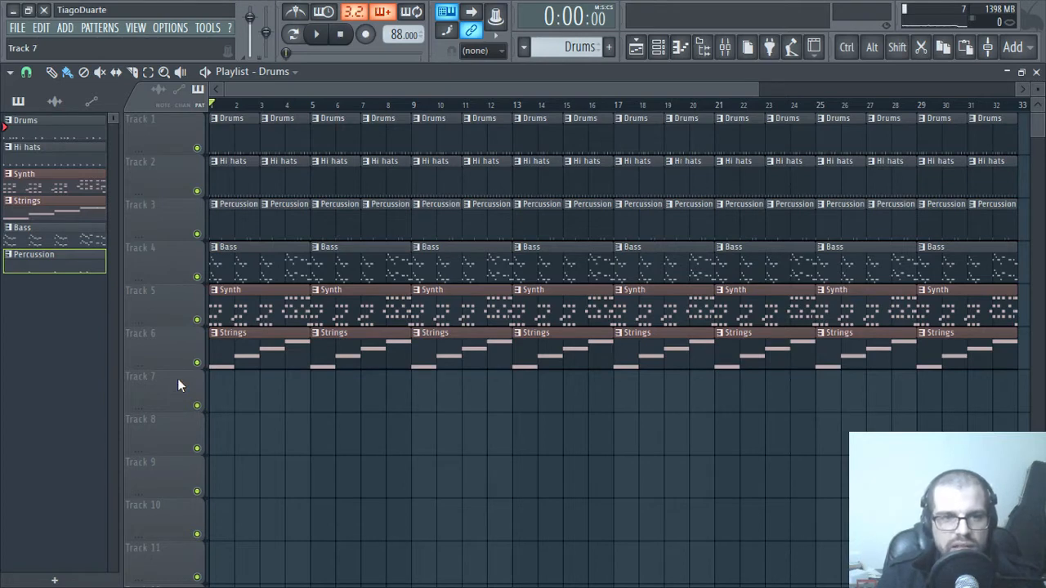
- Delete the Percussion, Hi hats and Drums clips from bars 1–4 of the playlist
right_click(286, 227)
right_click(235, 219)
right_click(245, 183)
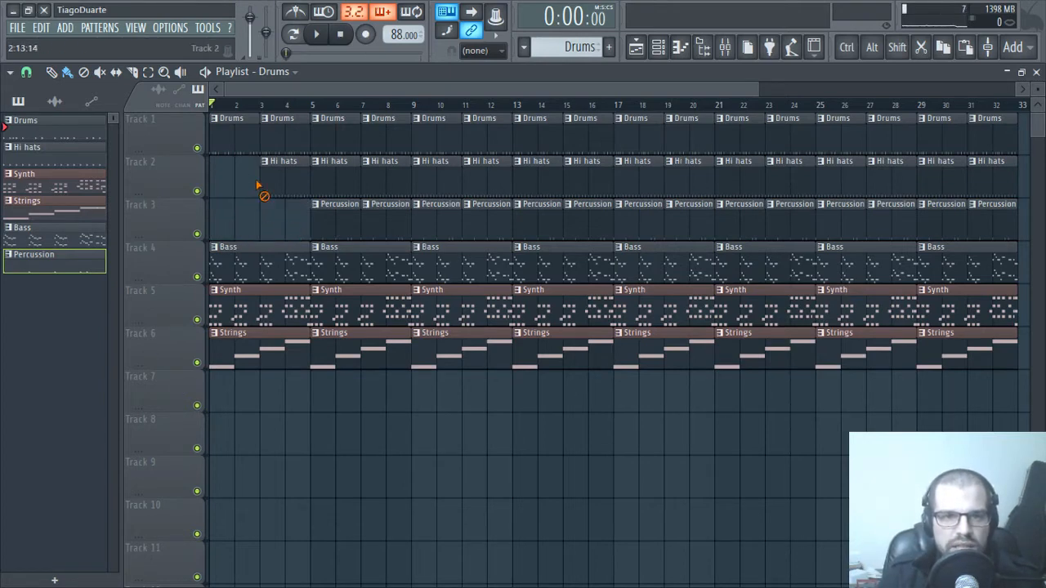
right_click(287, 181)
right_click(282, 141)
right_click(245, 142)
scroll(249, 215, "up", 2, "ctrl")
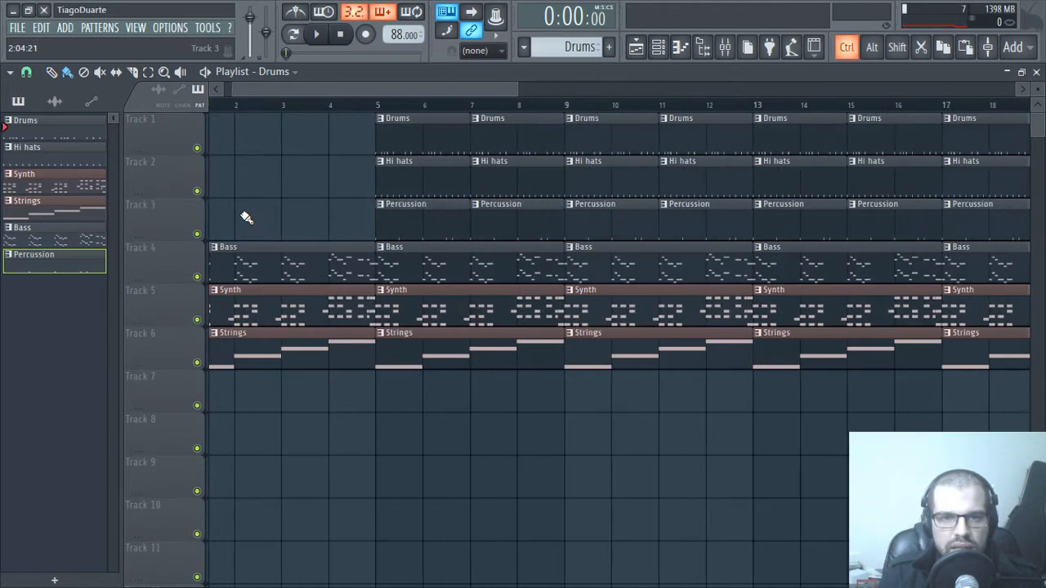
- Move Synth above Bass to Track 4 and delete the Bass and Strings clips in bars 1–4
left_click_drag(347, 96, 337, 96)
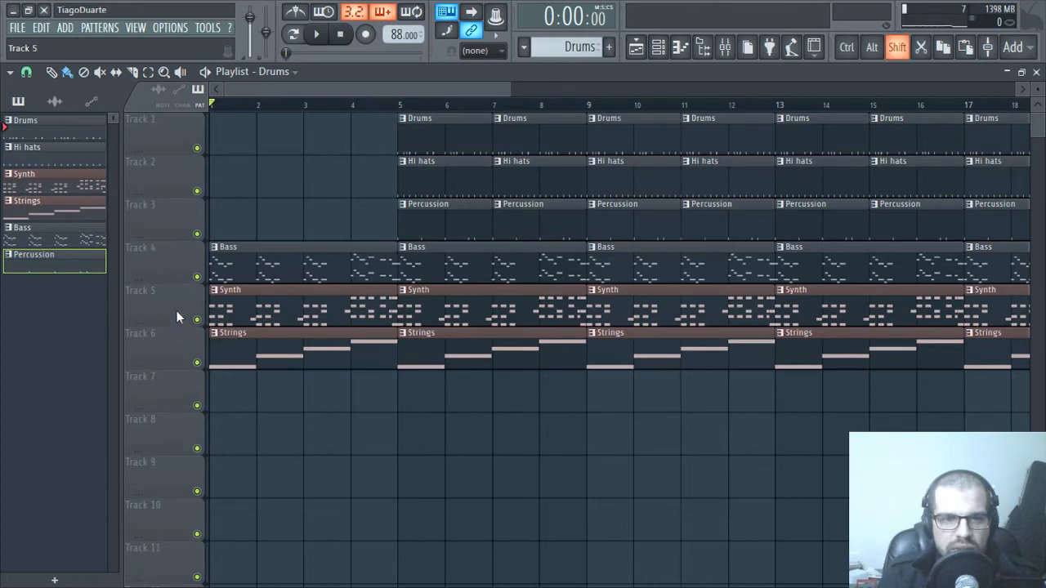
scroll(177, 317, "up", 1, "shift")
right_click(302, 309)
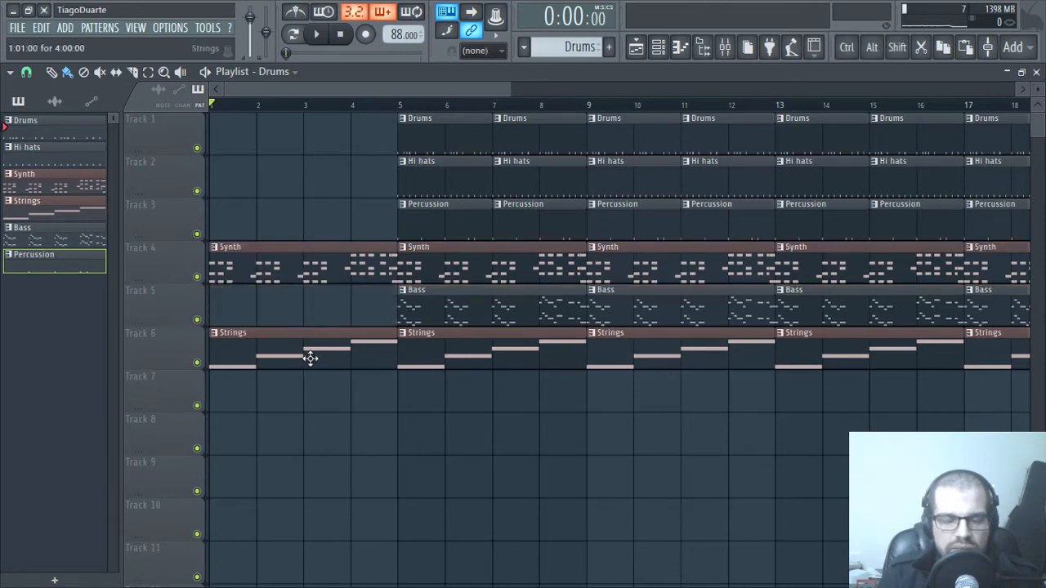
right_click(311, 357)
- Play the song while deleting the Strings clips in bars 5–20 and all clips from bar 29 onward
key("space")
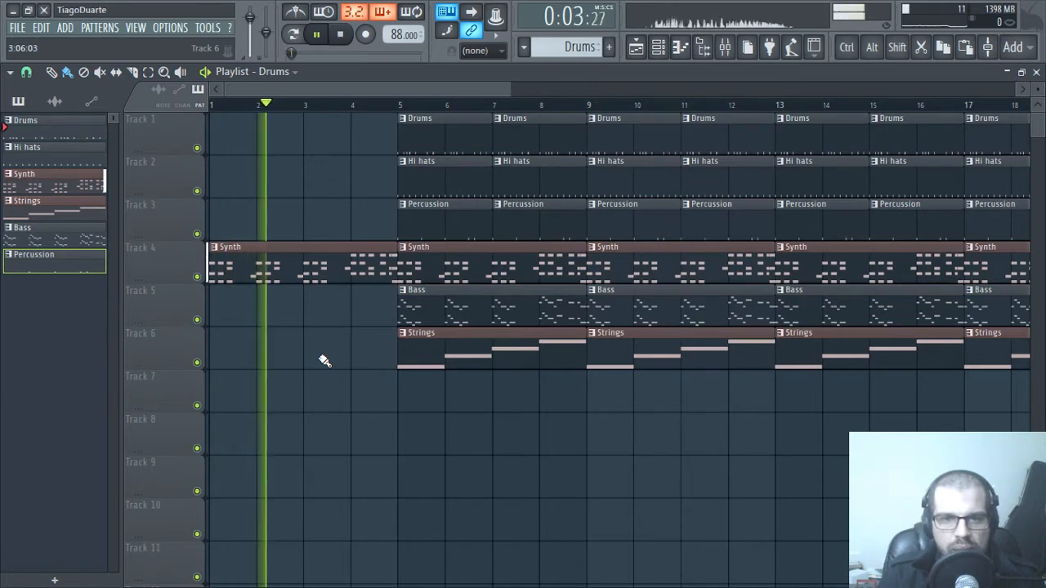
scroll(522, 384, "down", 4, "ctrl")
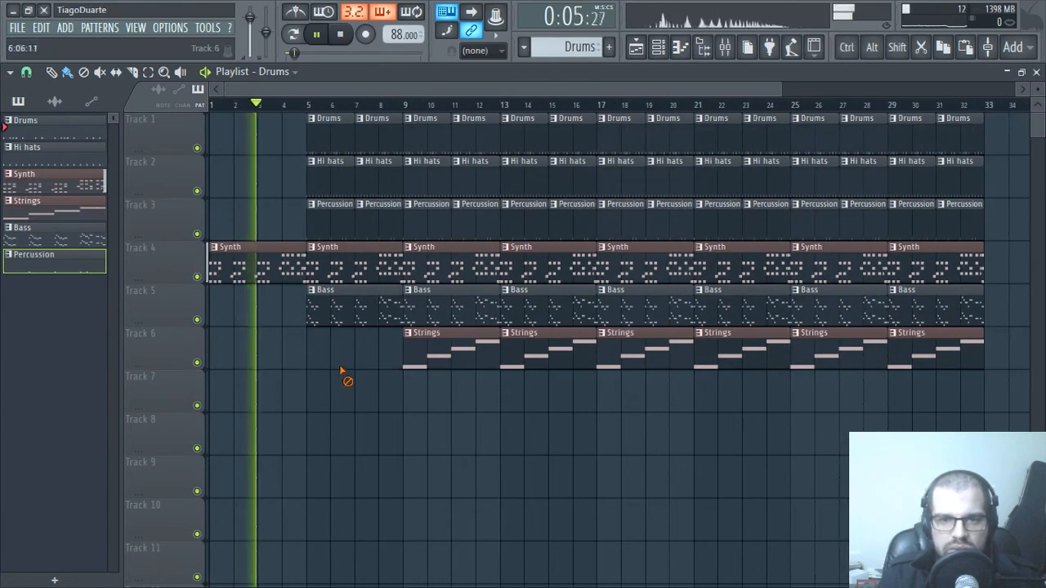
mouse_move(343, 376)
left_mouse_down()
mouse_move(567, 367)
mouse_move(735, 401)
mouse_move(941, 379)
mouse_move(932, 224)
mouse_move(953, 145)
mouse_move(975, 233)
left_mouse_up()
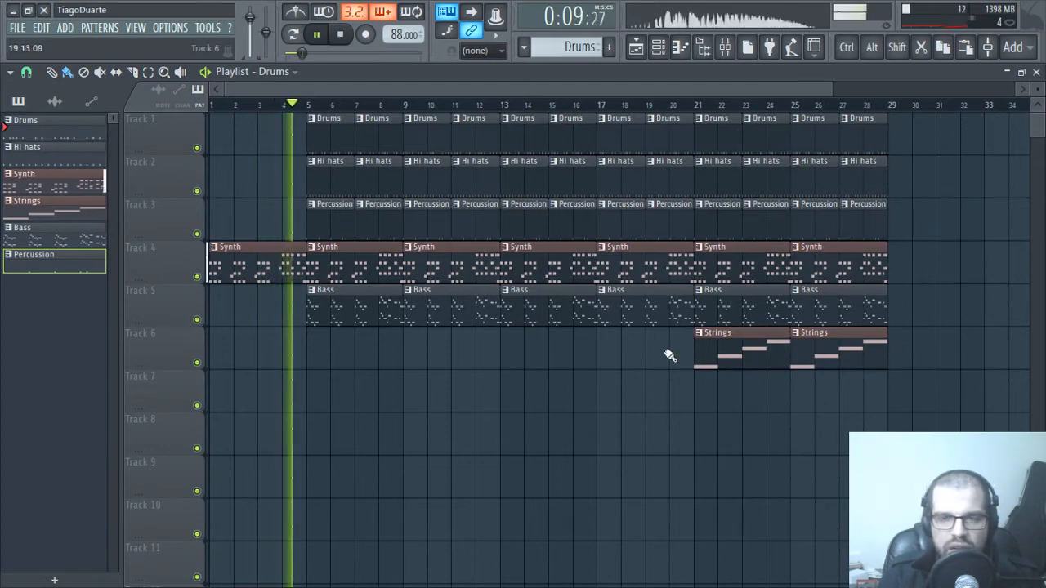
mouse_move(690, 370)
left_mouse_down("ctrl")
mouse_move(409, 111)
mouse_move(309, 112)
left_mouse_up("ctrl")
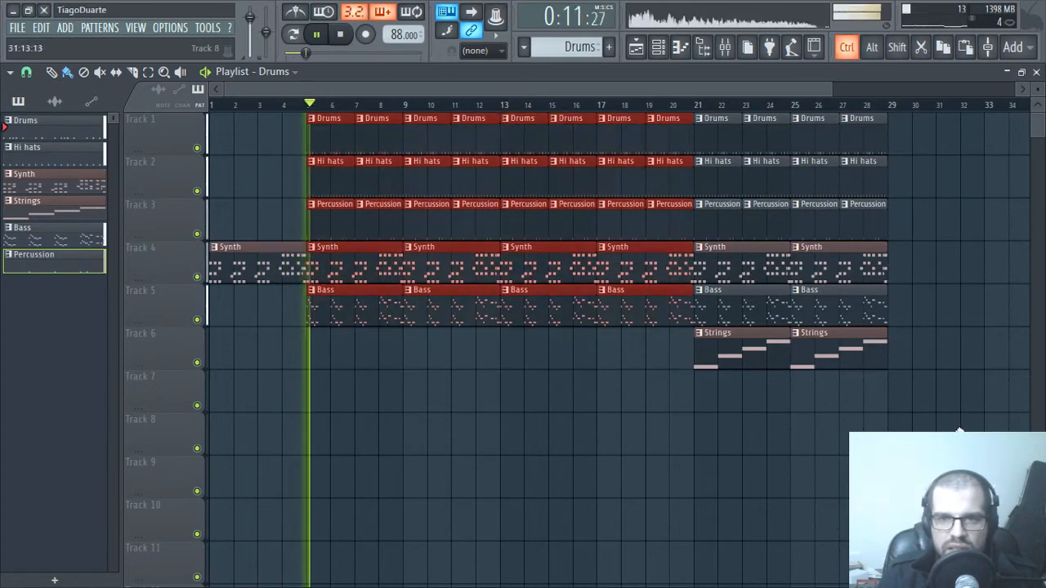
left_click_drag(930, 445, 699, 175, "ctrl")
left_click(591, 465, "ctrl")
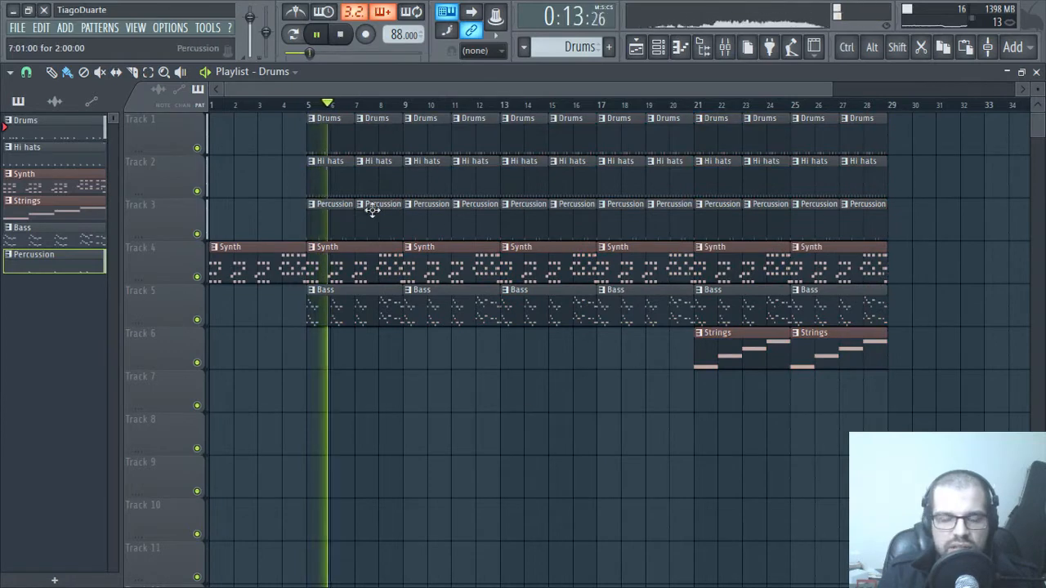
- Delete the Percussion clips in bars 5–20 so that Percussion starts at bar 21
right_click(330, 217)
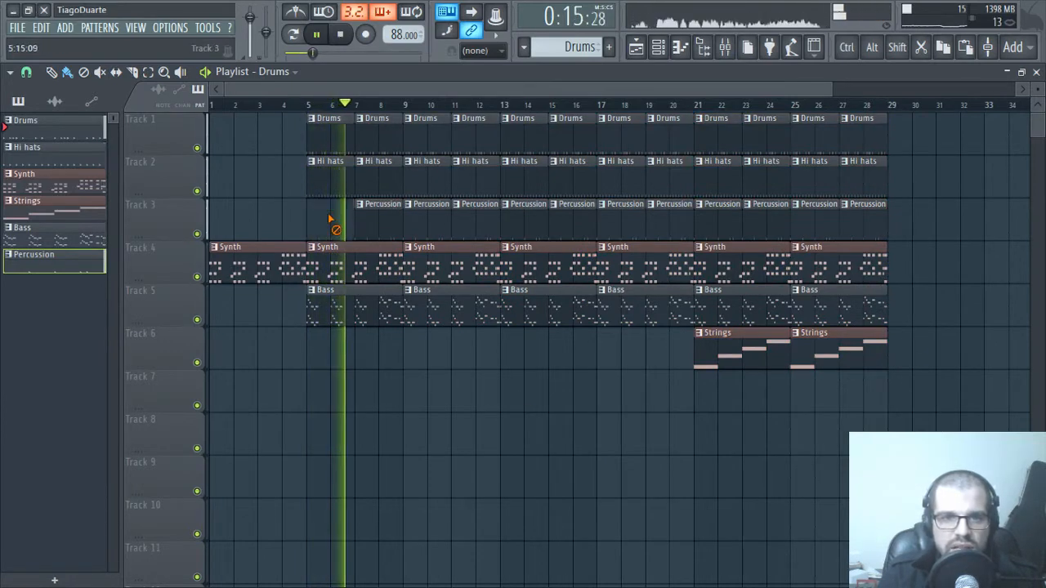
left_click_drag(330, 218, 669, 223)
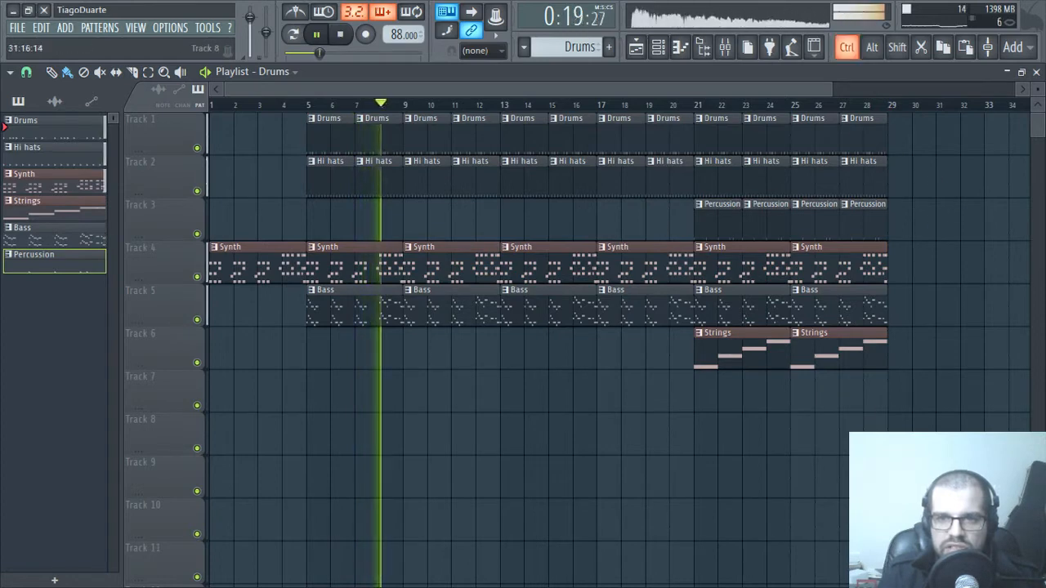
- Select bars 5–28 of the playlist as the playback range and listen to that section
left_click_drag(948, 455, 330, 108)
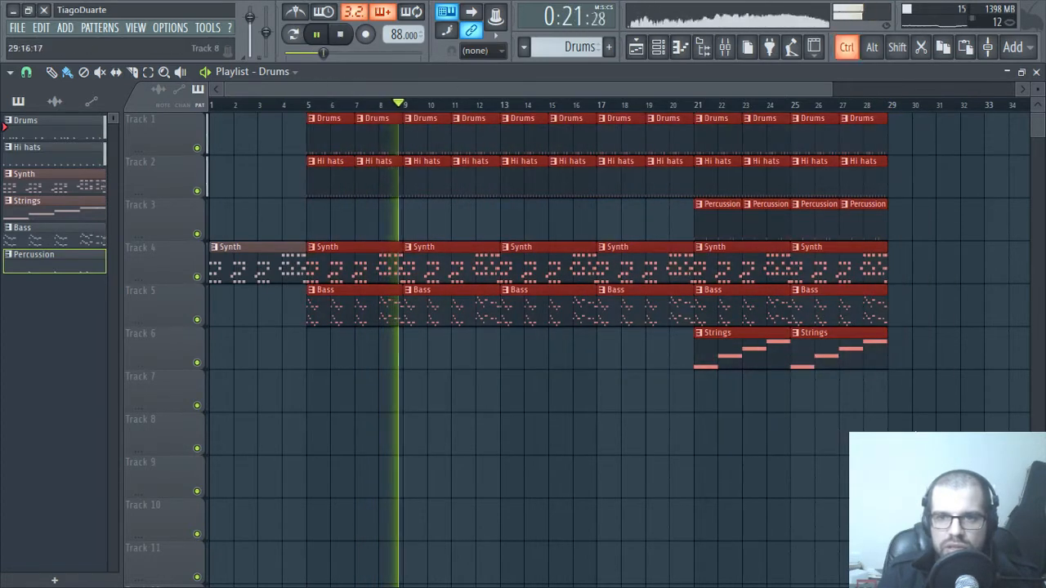
left_click_drag(912, 454, 308, 106)
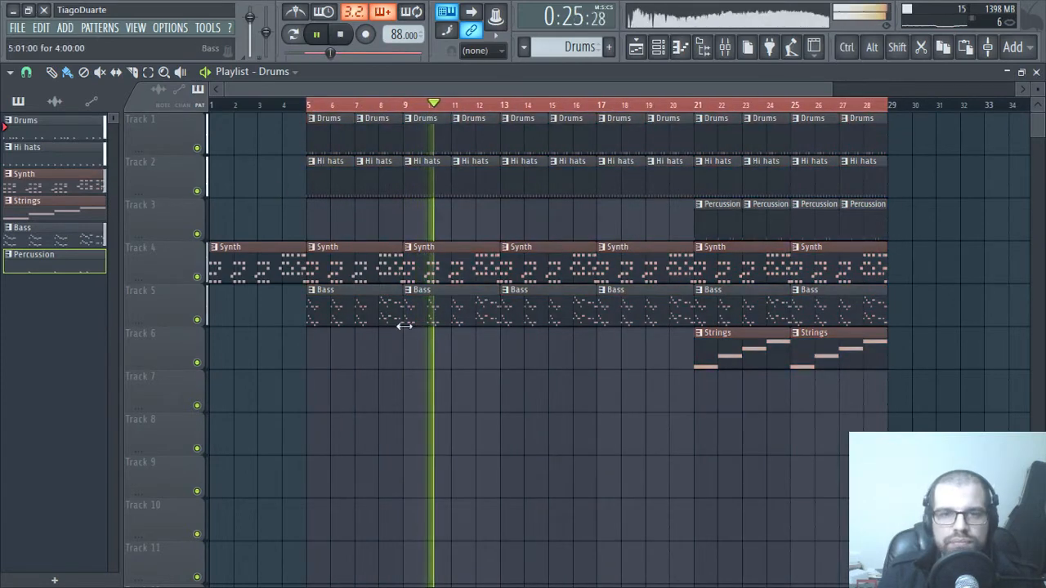
scroll(542, 381, "up", 2)
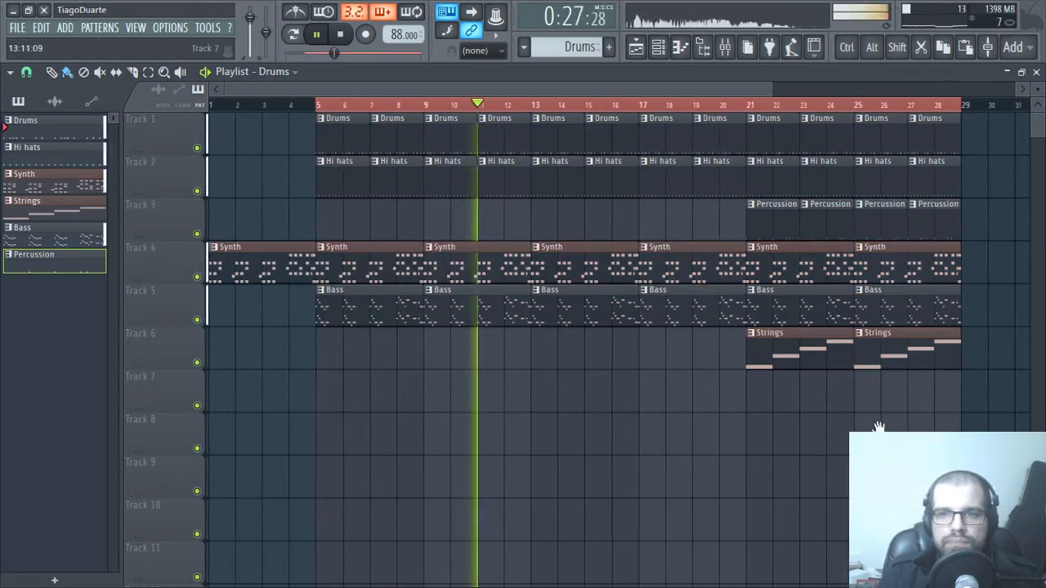
scroll(812, 434, "up", 2)
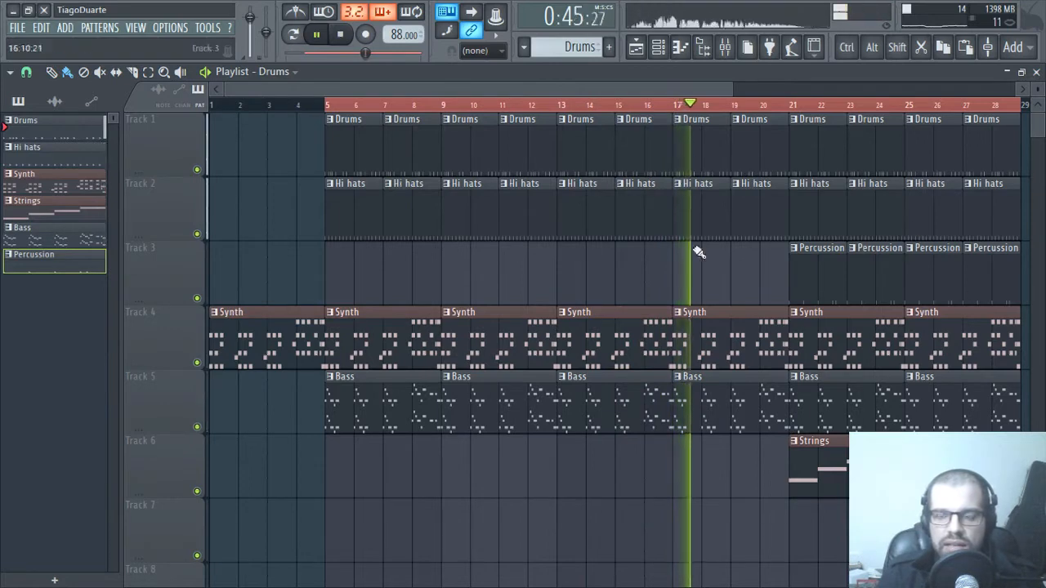
- Add an Xpand!2 instrument as a new channel in the channel rack
left_click(1036, 72)
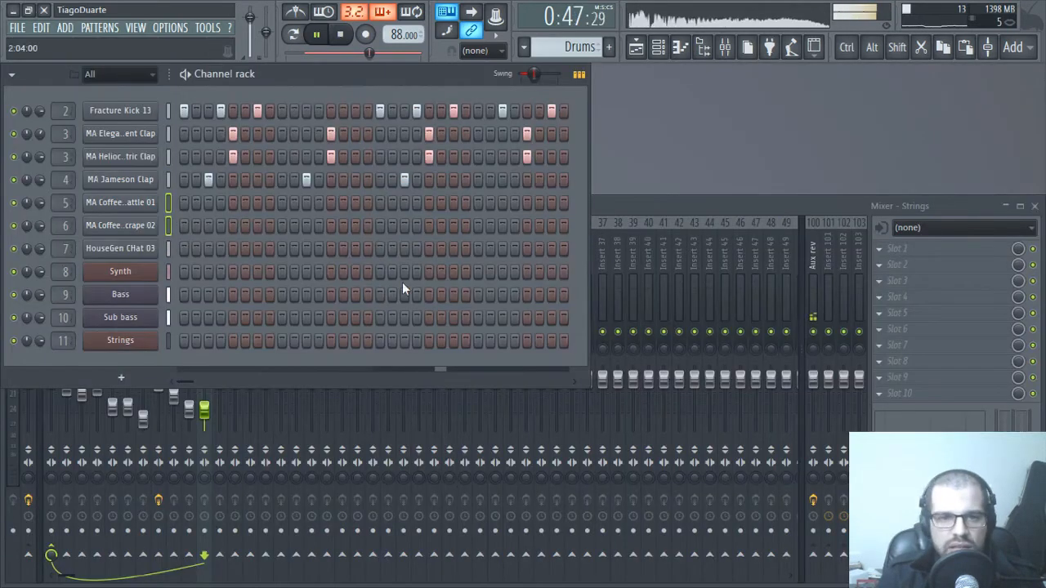
left_click(150, 380)
mouse_move(151, 351)
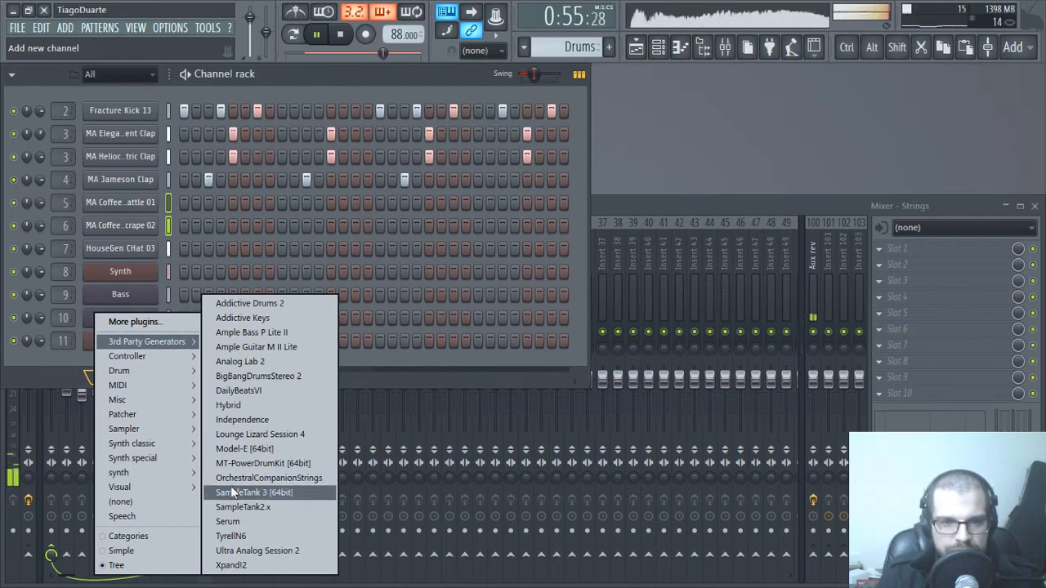
left_click(233, 565)
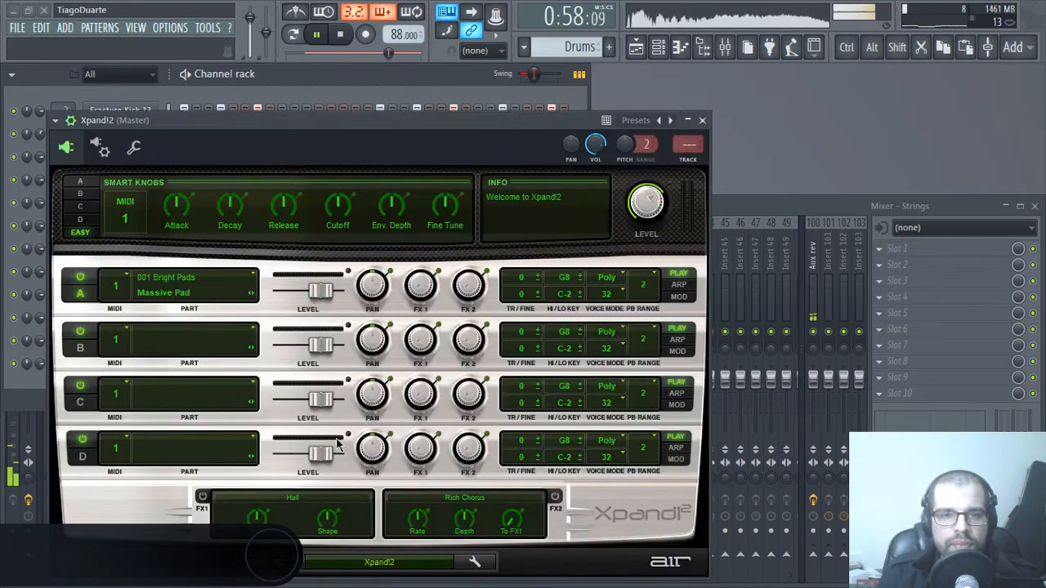
- Load the +01 Mark 2 preset from the 14 E Pianos + Clav category in Xpand!2
left_click(379, 562)
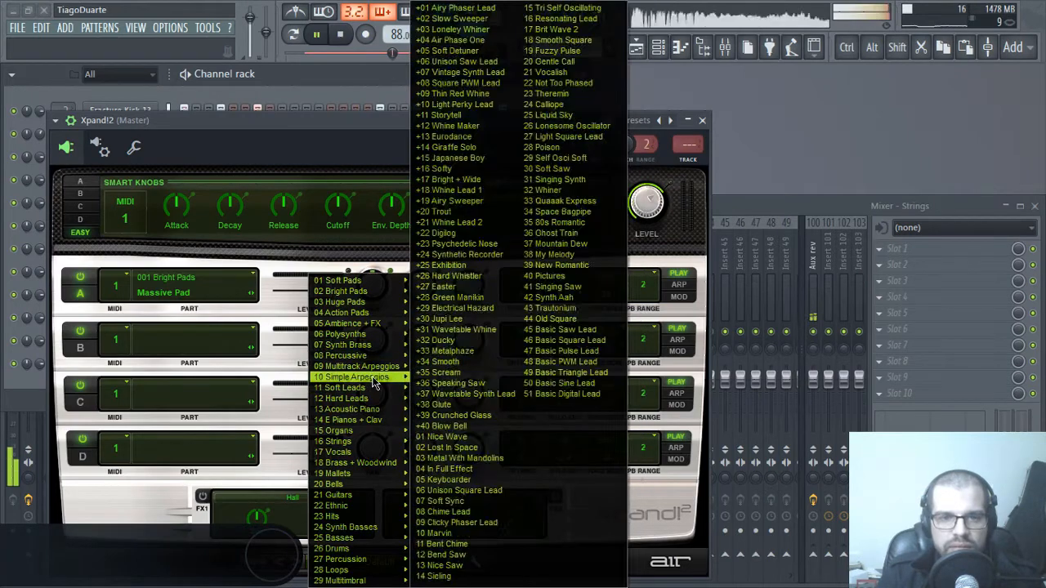
mouse_move(374, 381)
mouse_move(333, 421)
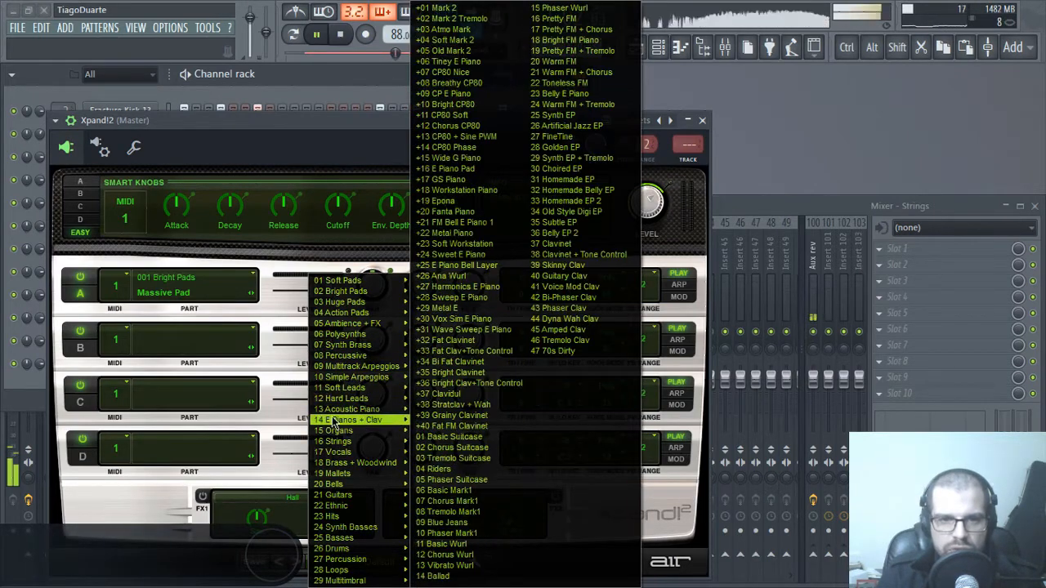
left_click(441, 8)
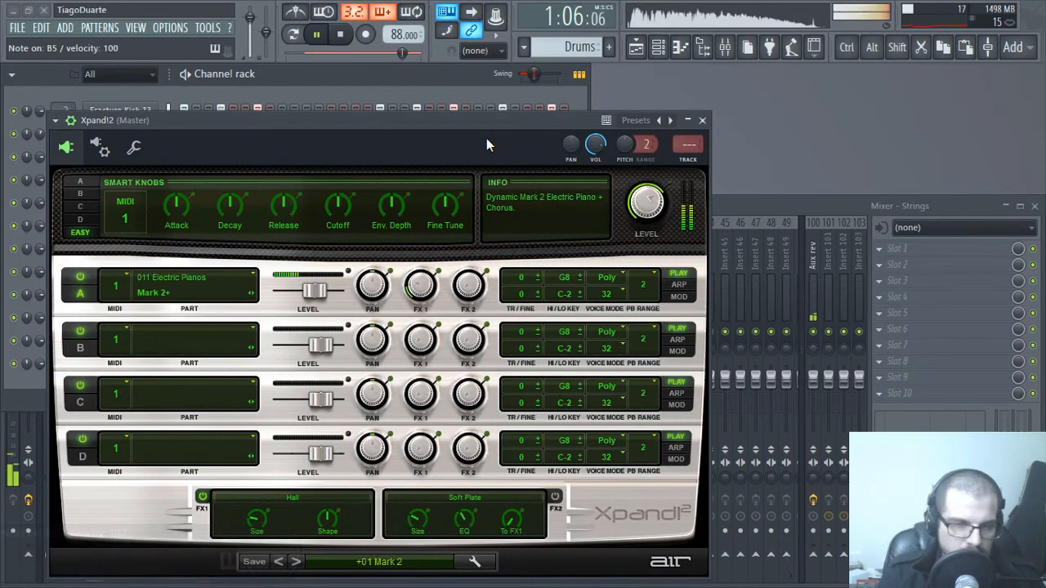
- Close the Xpand!2 window, link its channel to mixer insert 12, and name that insert EPiano
left_click(702, 121)
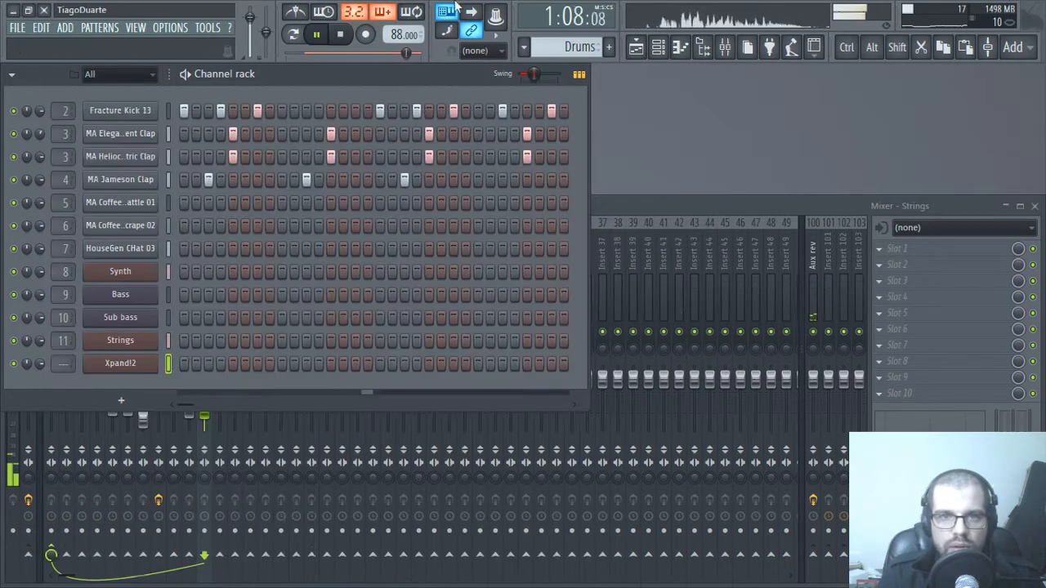
right_click(446, 15)
left_click(467, 58)
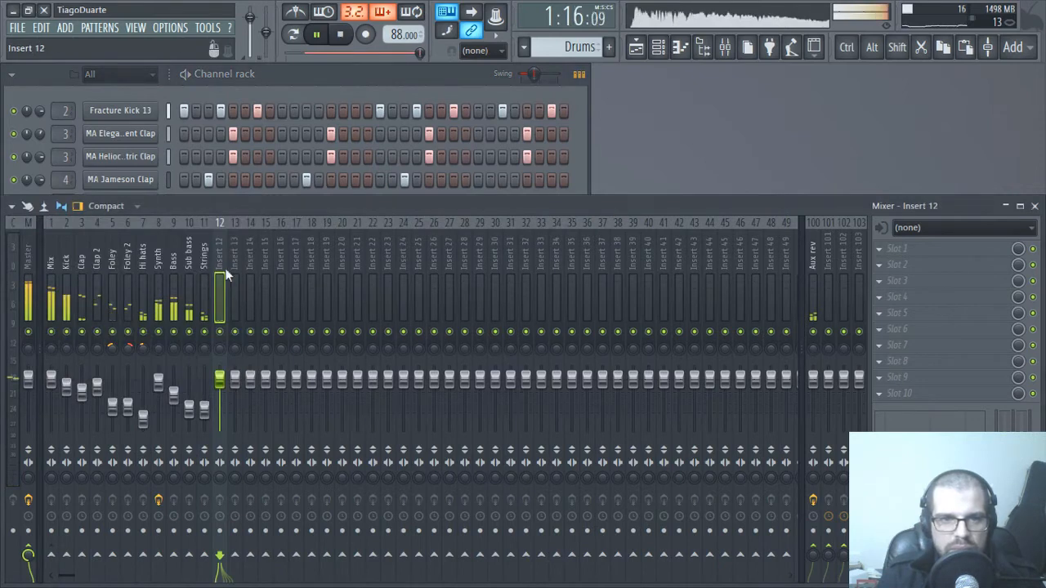
double_click(211, 258)
left_click(238, 270)
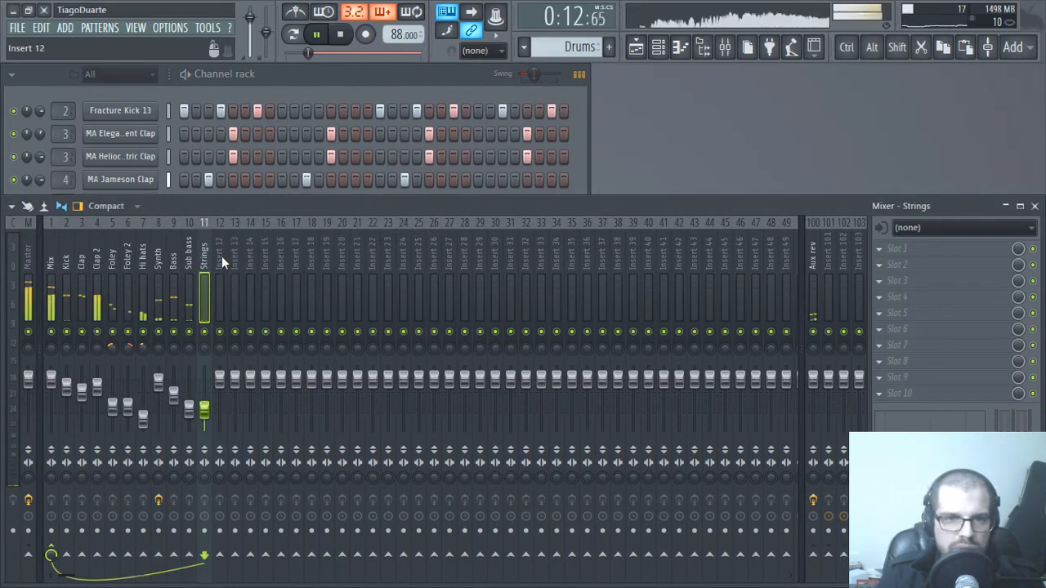
double_click(222, 256)
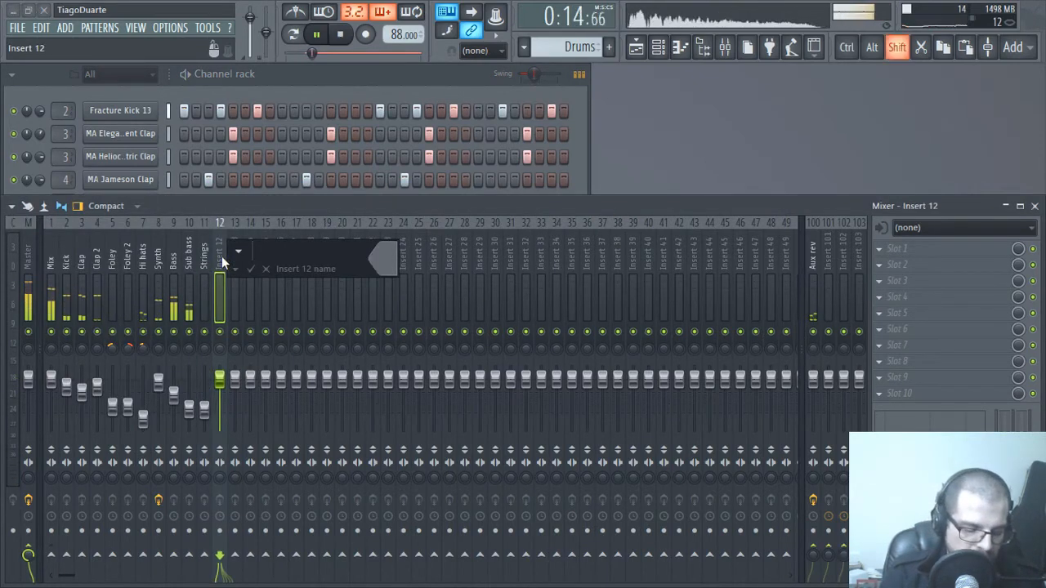
type("EPiano")
key("Return")
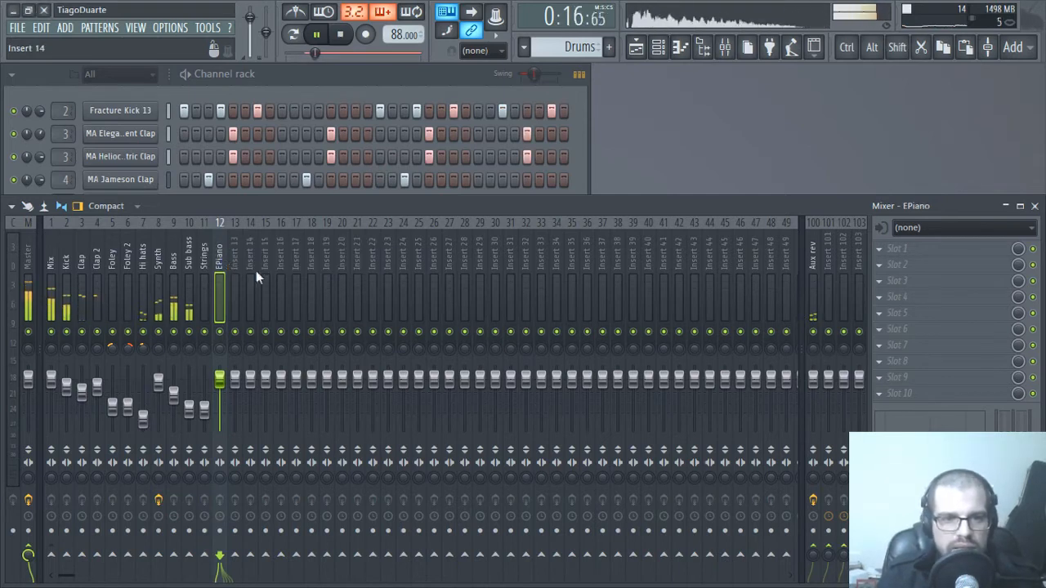
- Route the EPiano mixer track only to the Mix track and lower its level to about -4.0 dB
right_click(53, 558)
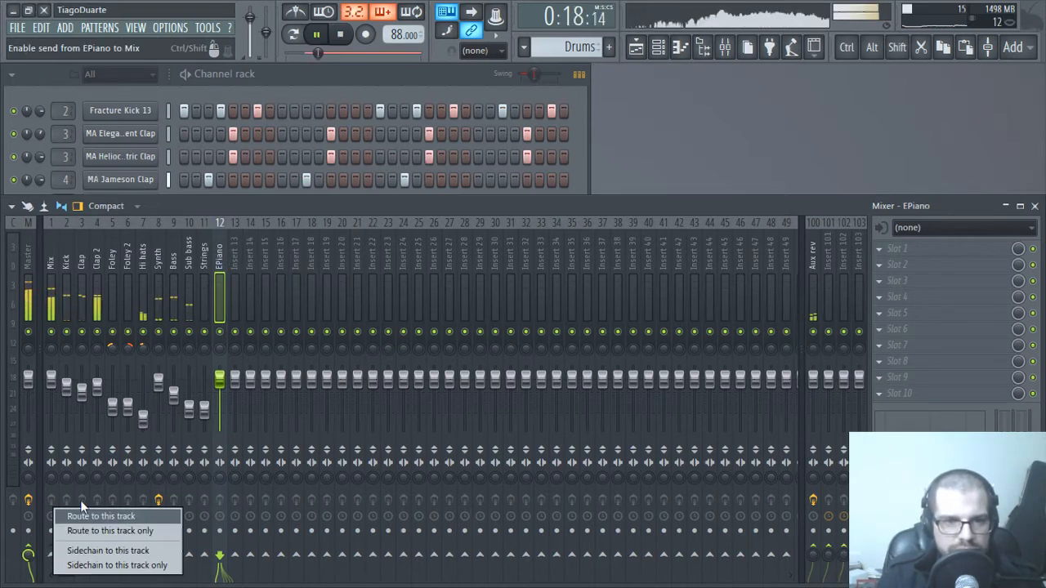
left_click(139, 531)
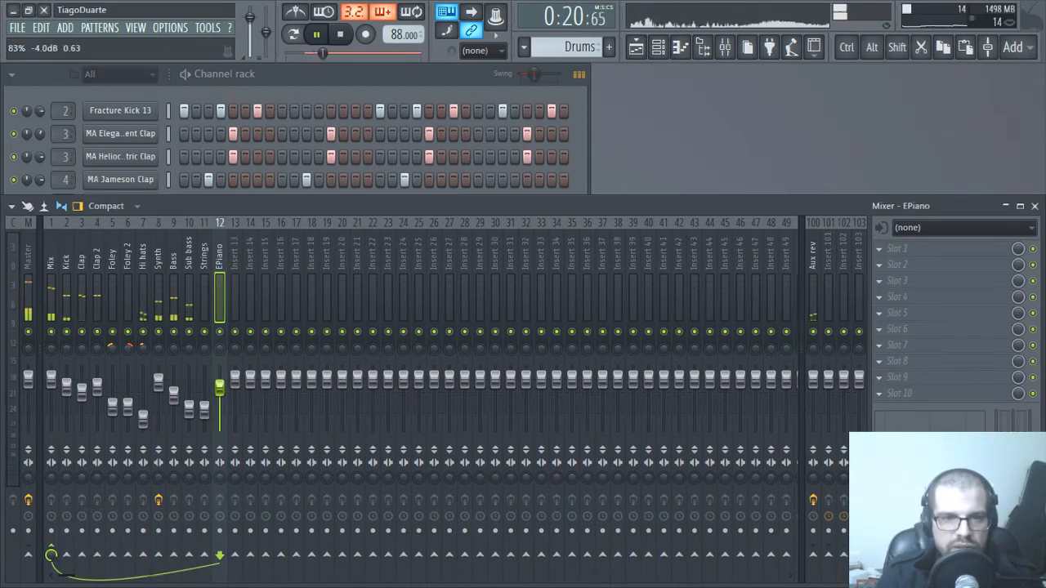
left_click(482, 73)
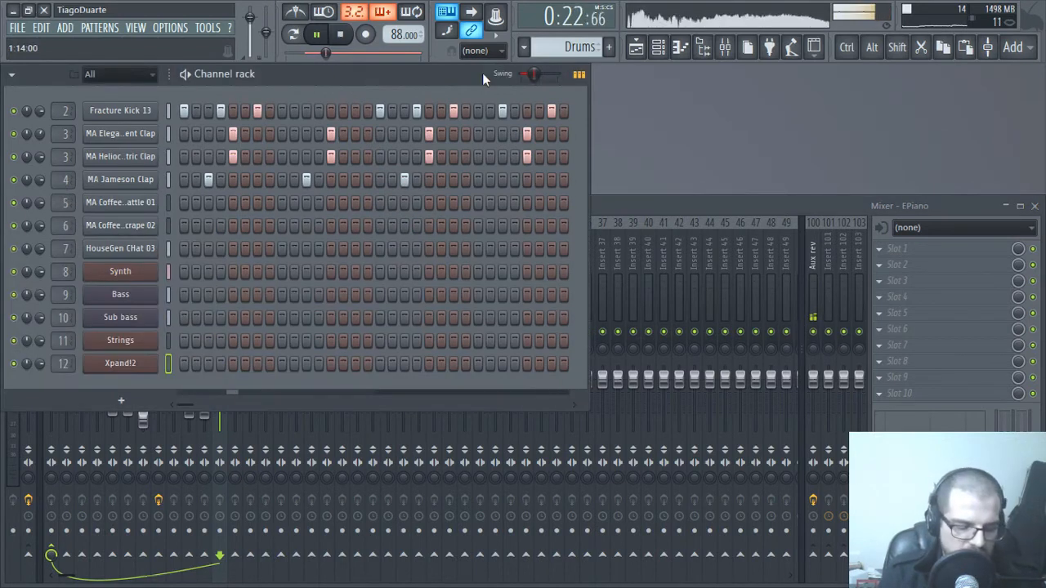
- Create a new pattern named EPiano and open the piano roll of the Xpand!2 channel
key("F4")
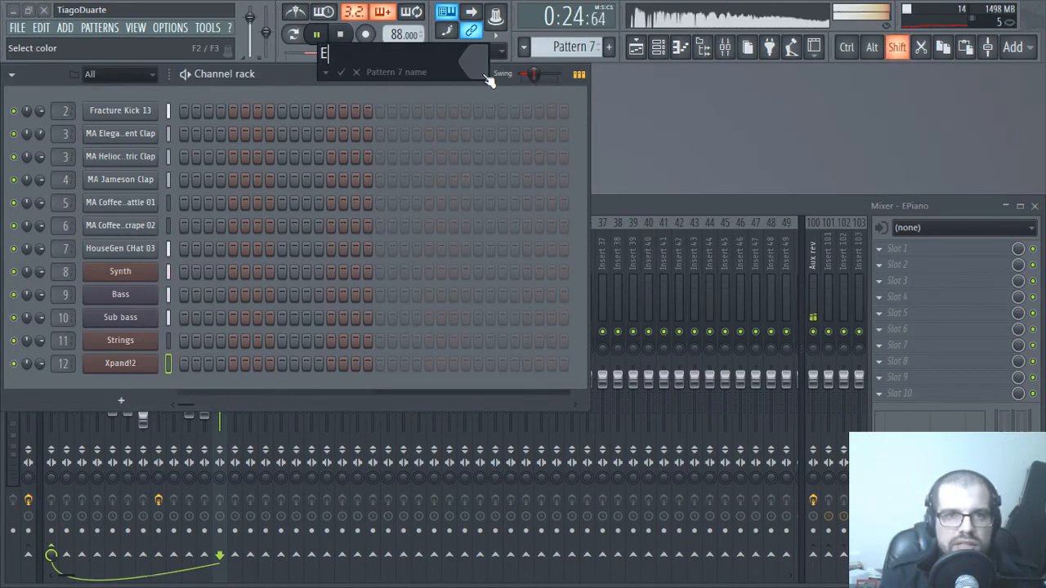
type("EPiano")
key("Return")
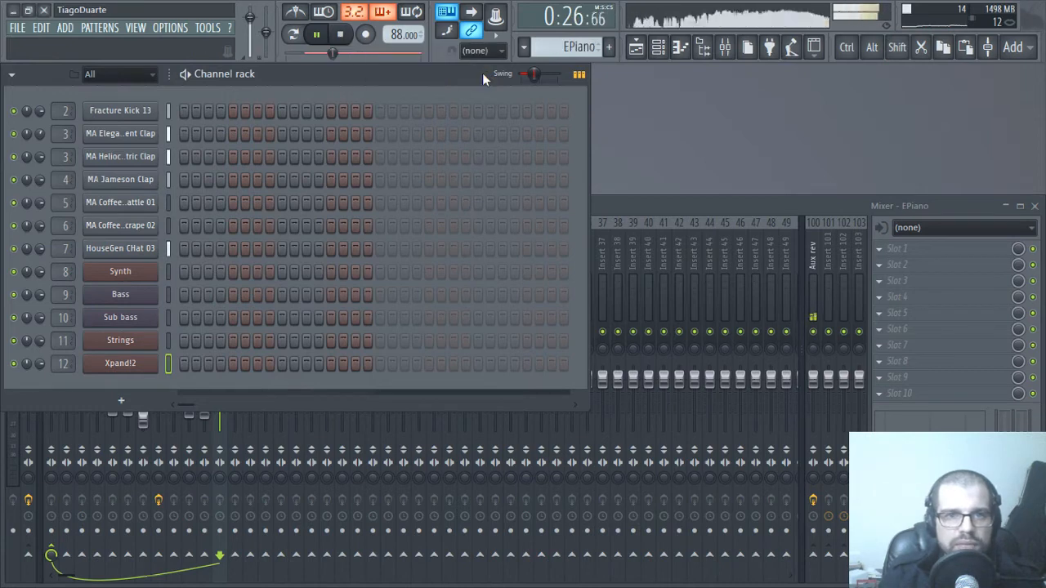
right_click(143, 363)
left_click(184, 364)
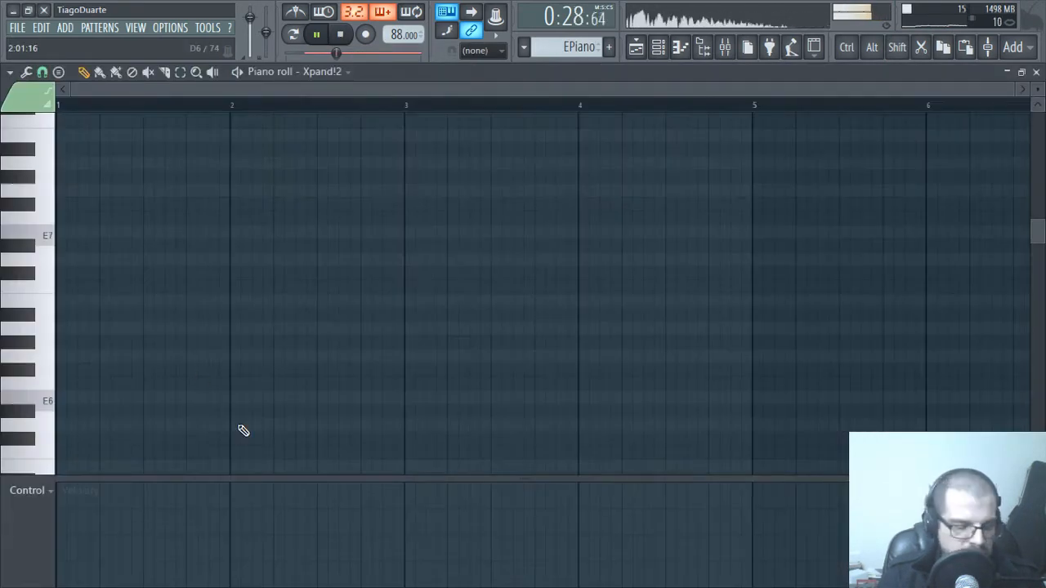
- Draw one-bar E6, G6 and B6 notes in bar 1, starting each higher note slightly after the one below
key("e")
key("t")
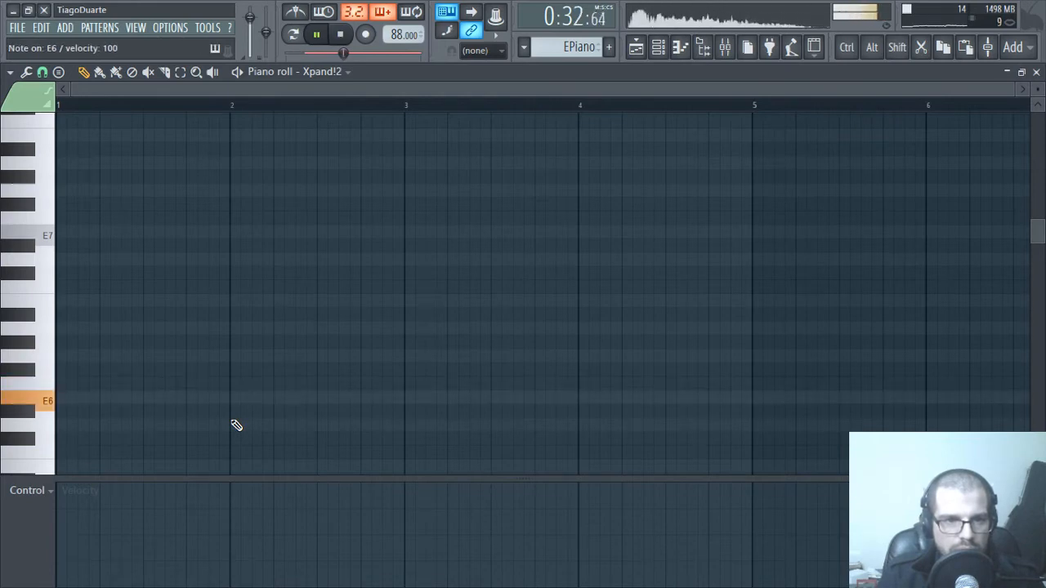
left_click(82, 407)
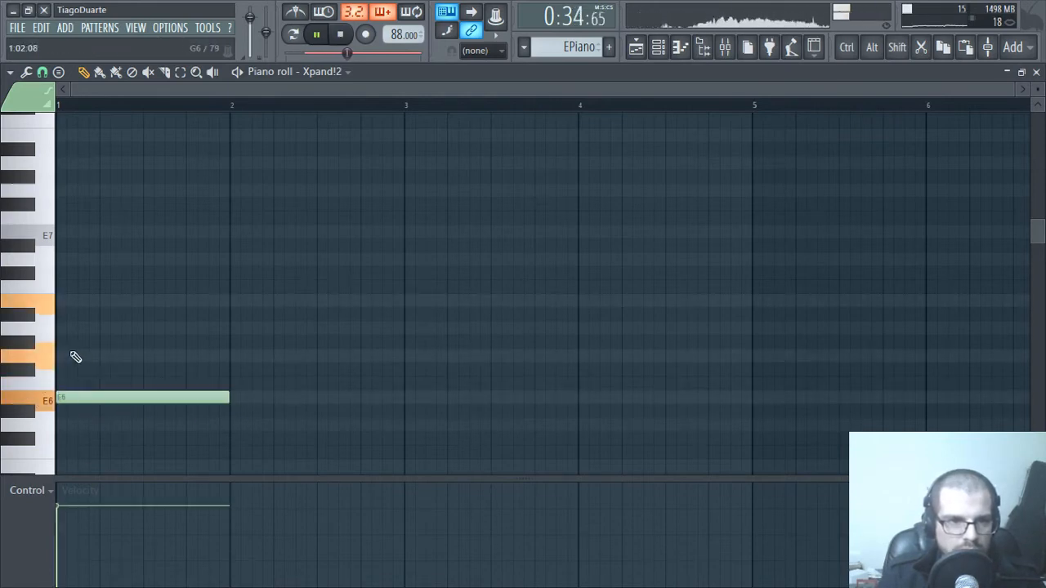
left_click(79, 357)
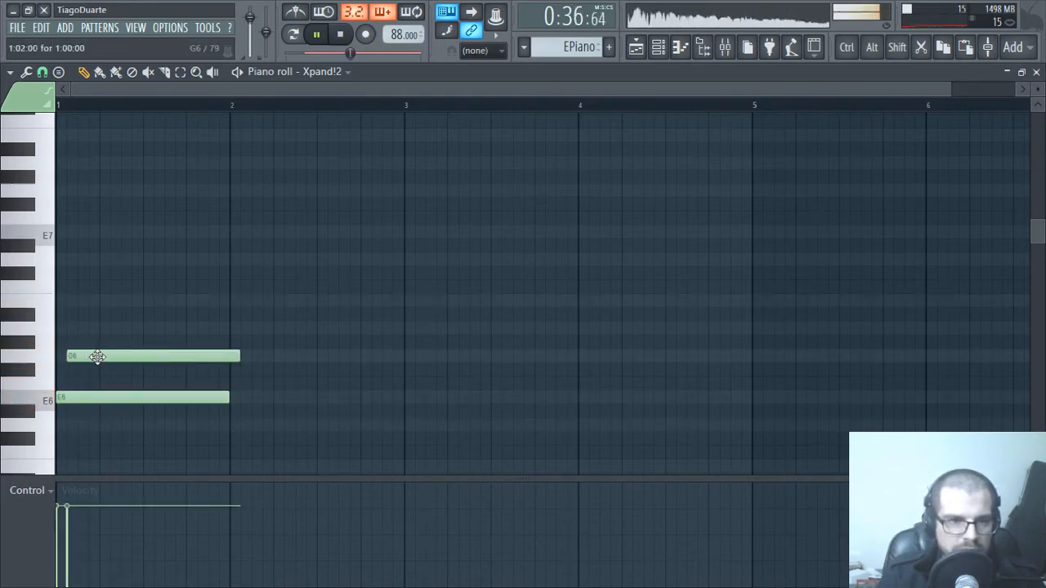
left_click(79, 299)
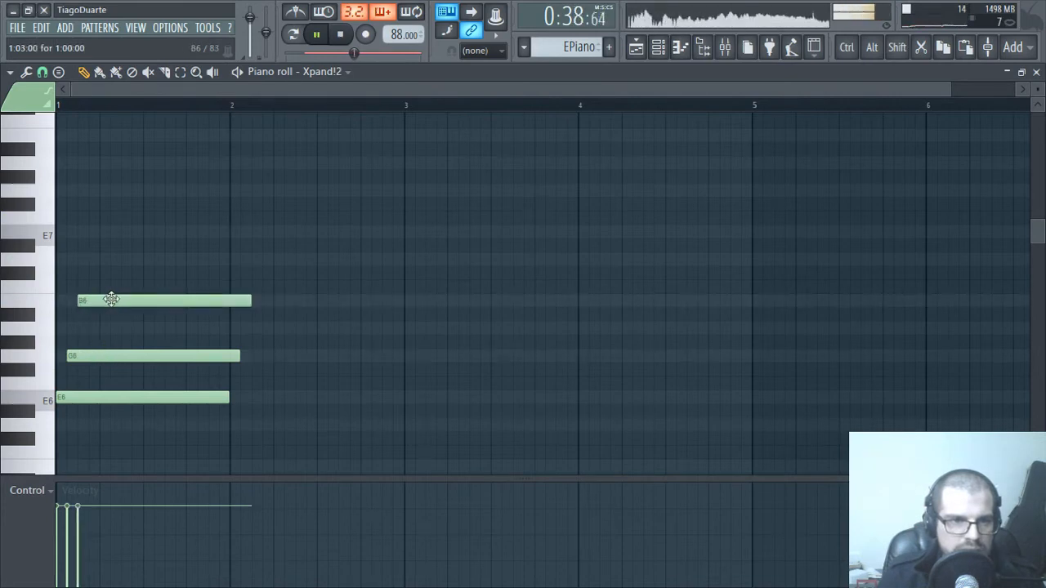
left_click_drag(111, 299, 114, 300)
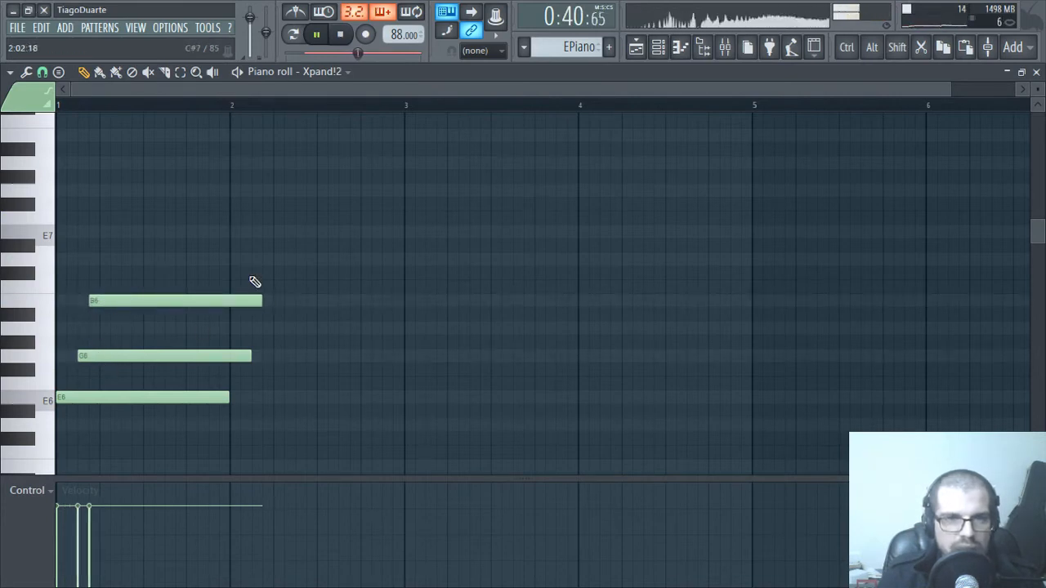
- Place an EPiano clip on Track 7 at bar 9 of the playlist and play the song from bar 5
left_click(636, 47)
key("space")
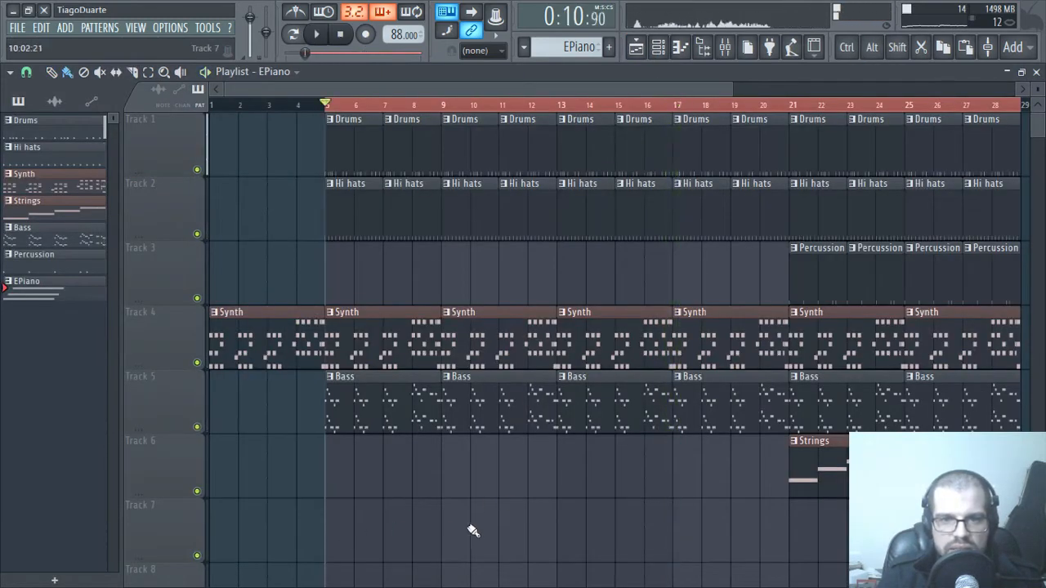
left_click(474, 533)
key("space")
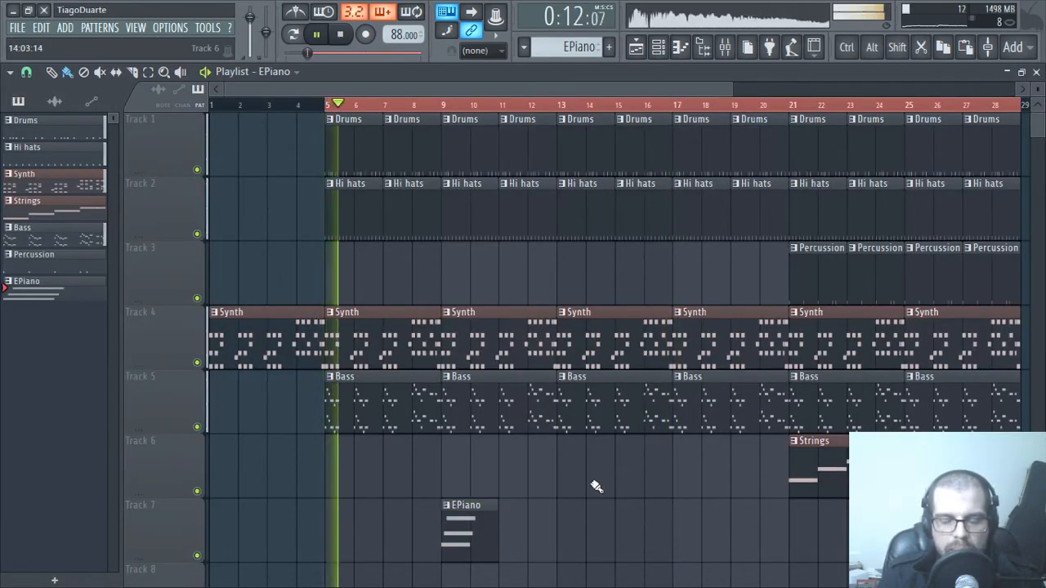
scroll(450, 469, "up", 2)
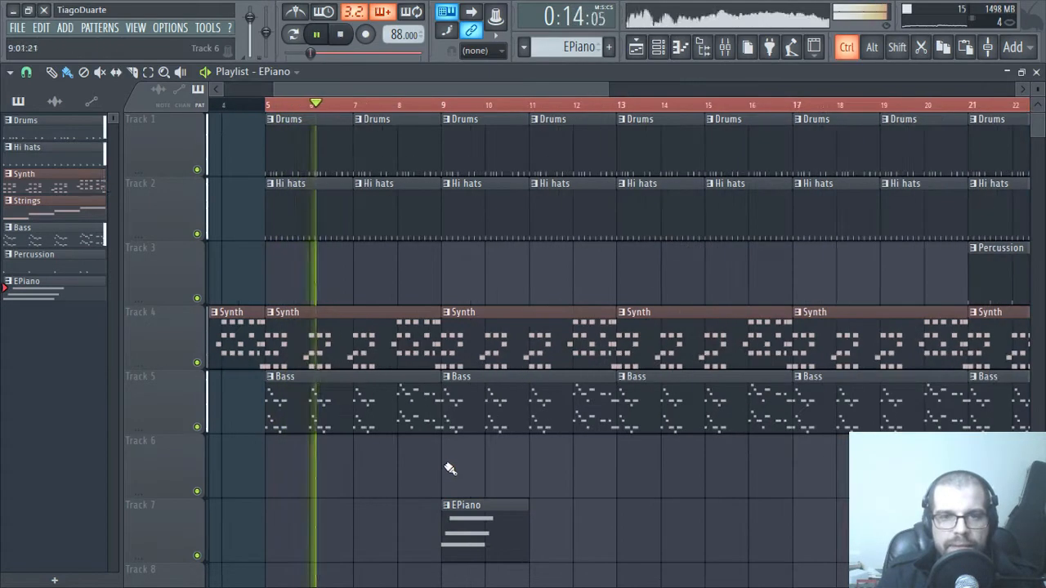
left_click_drag(470, 444, 536, 425)
- Listen to the EPiano chord, then move its G6 and B6 notes to the start of bar 1 in line with E6
key("F7")
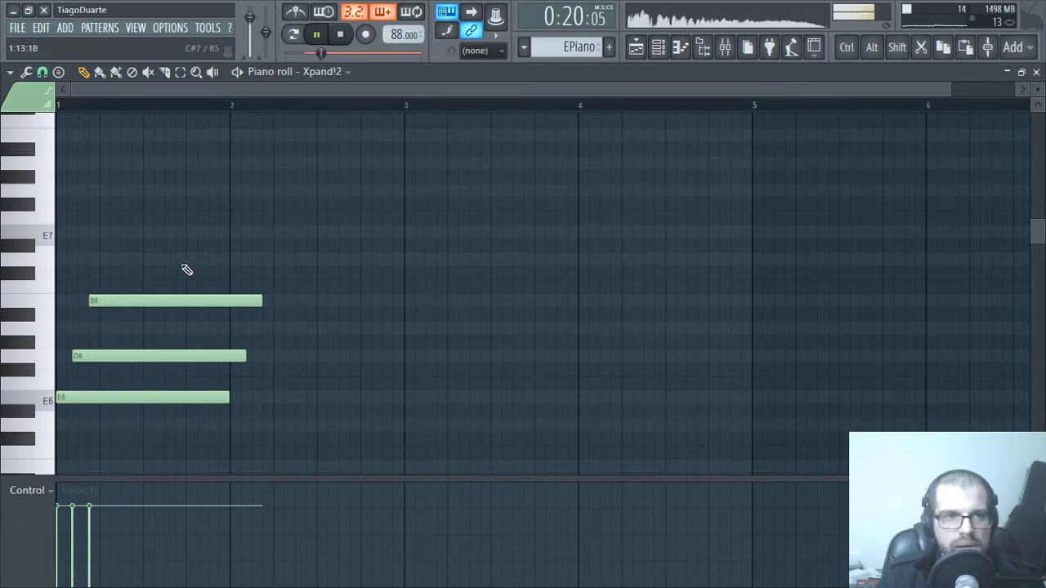
left_click_drag(292, 242, 183, 435)
right_click(388, 414)
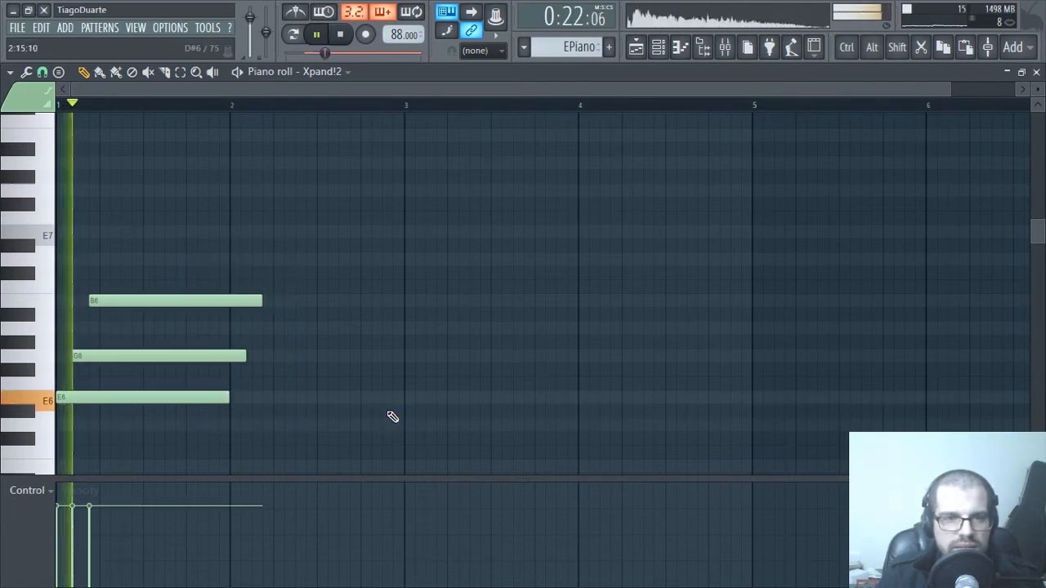
scroll(66, 376, "up", 2)
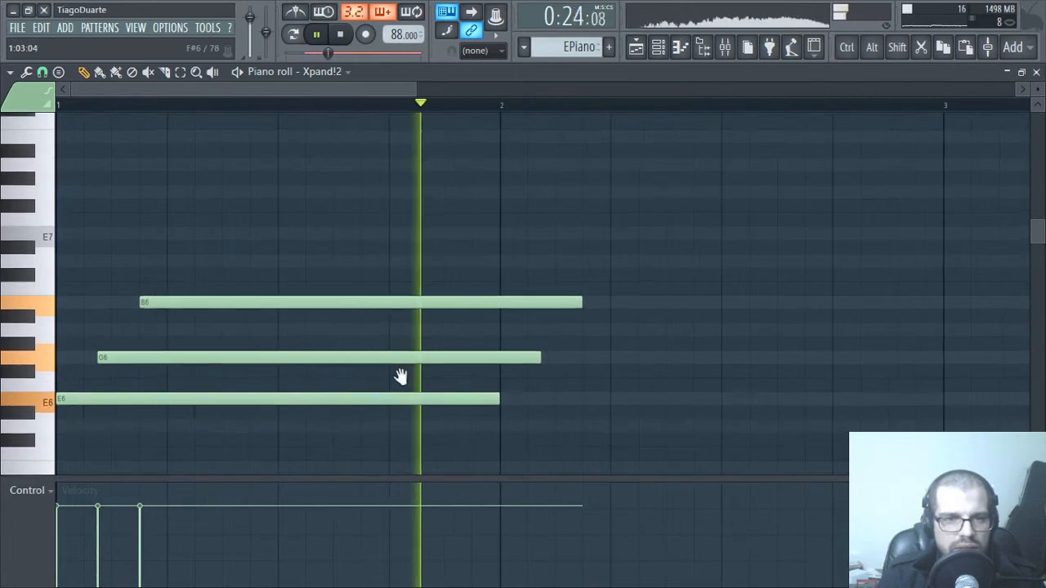
key("space")
left_click_drag(124, 360, 85, 359)
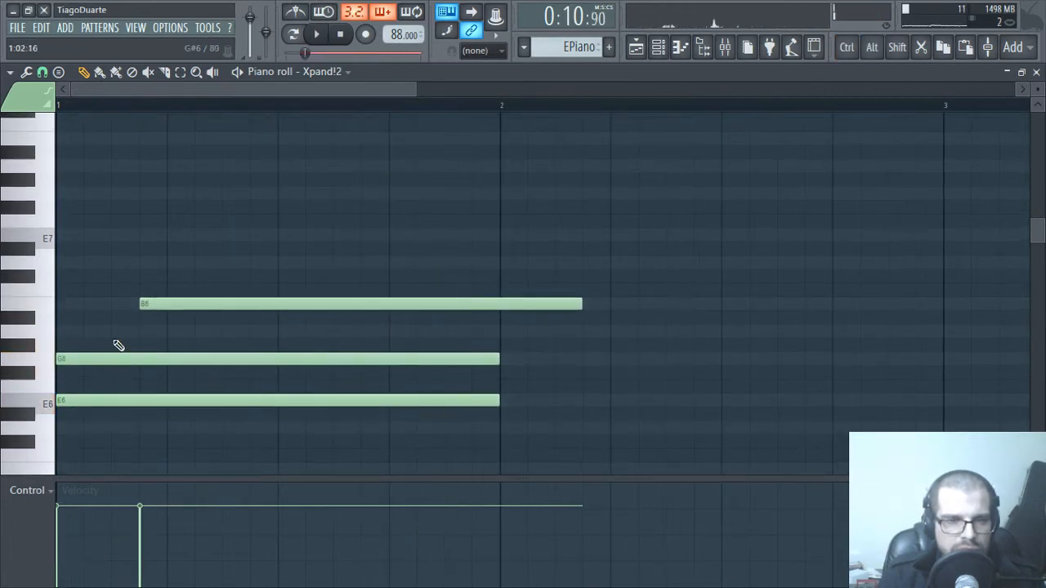
left_click_drag(165, 305, 121, 320)
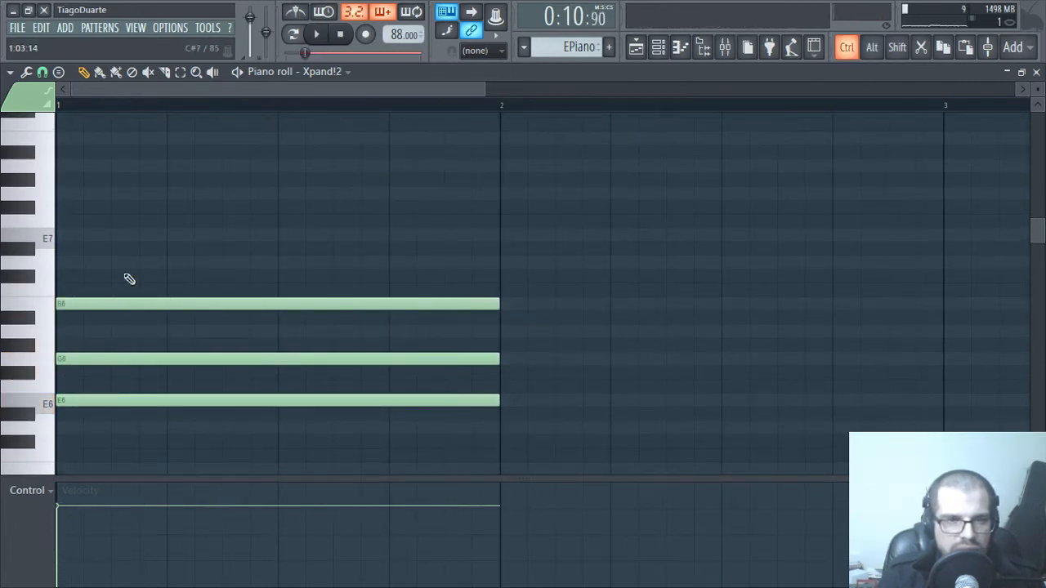
- Apply a slight upward strum to the EPiano chord with the strumizer and transpose the chord up one octave
left_click_drag(113, 229, 54, 477)
left_click(233, 457)
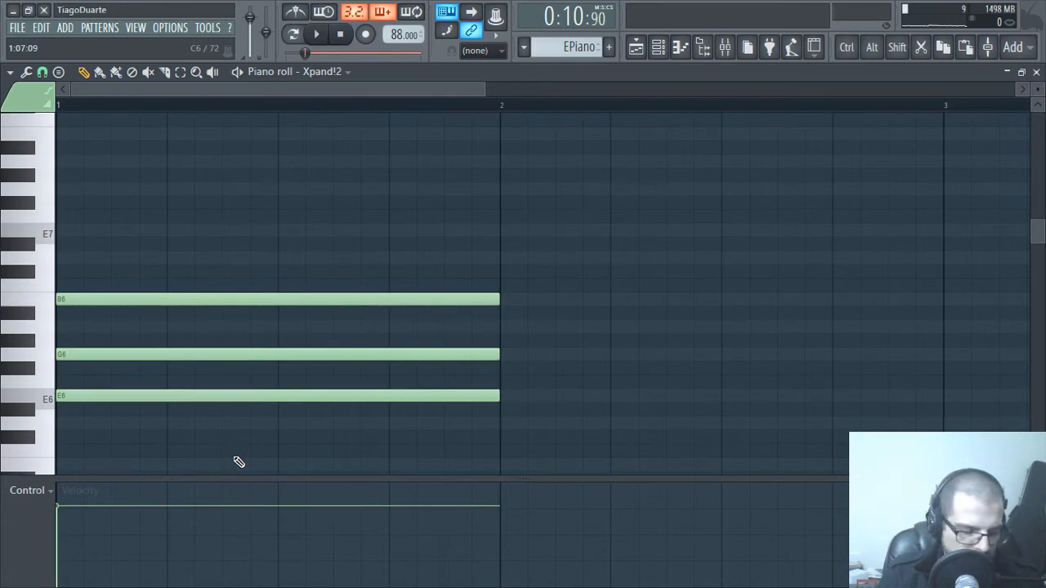
key("alt+s")
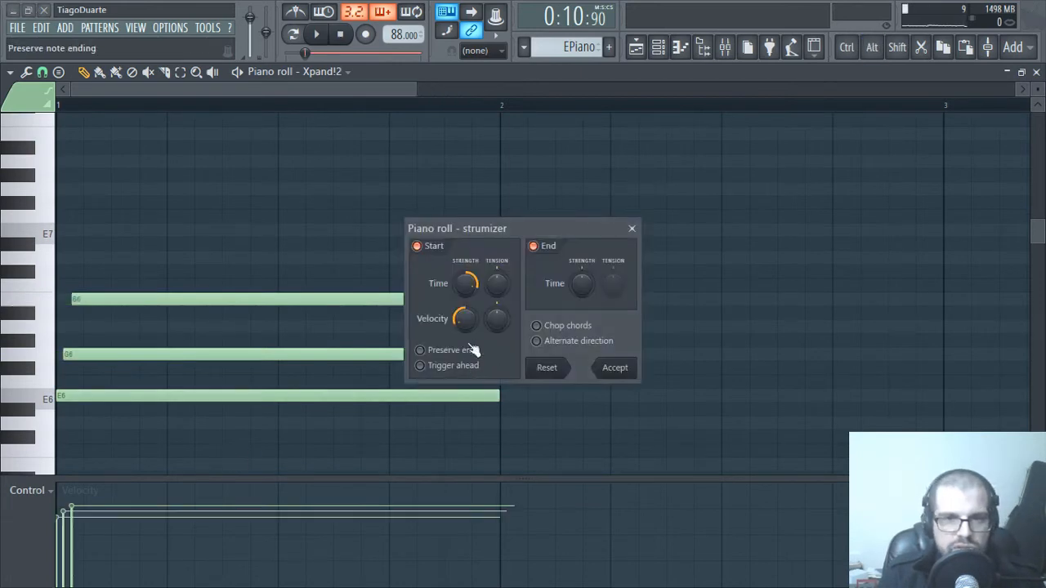
left_click_drag(465, 283, 466, 284)
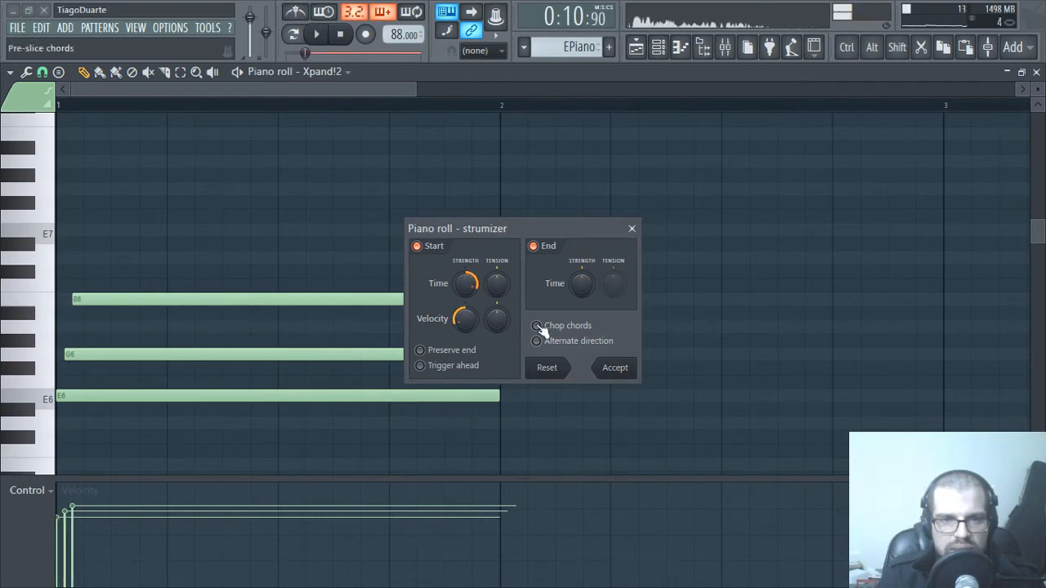
left_click(615, 368)
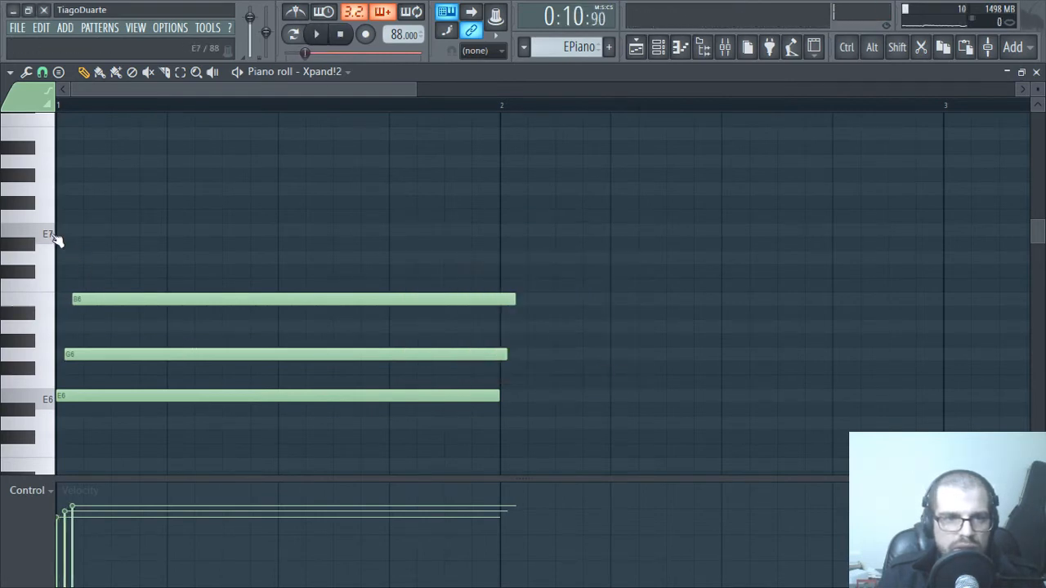
key("ctrl+Up")
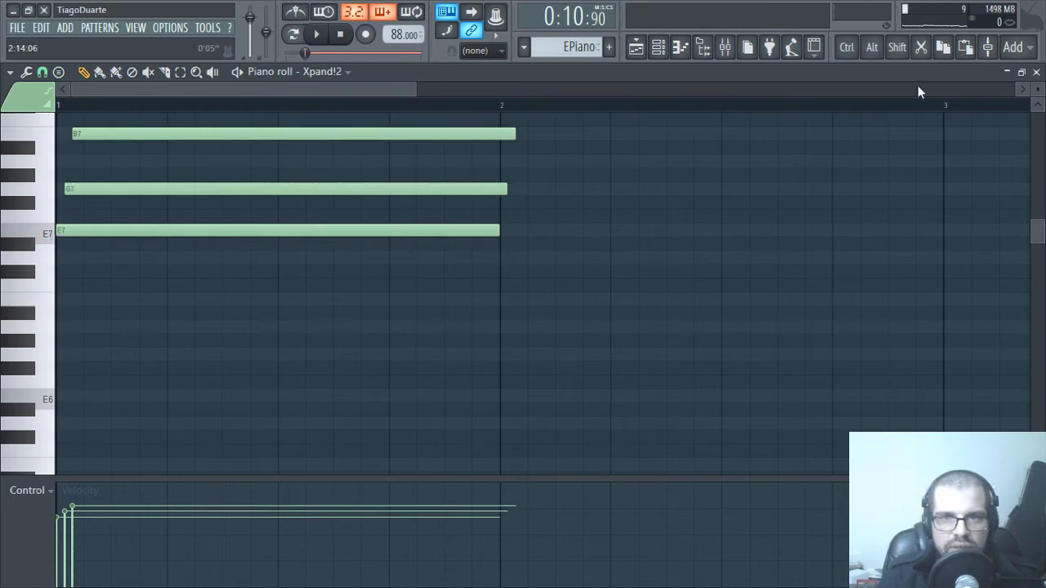
key("Escape")
- Play the song from bar 9 and lower the EPiano mixer track's level while listening
left_click(636, 49)
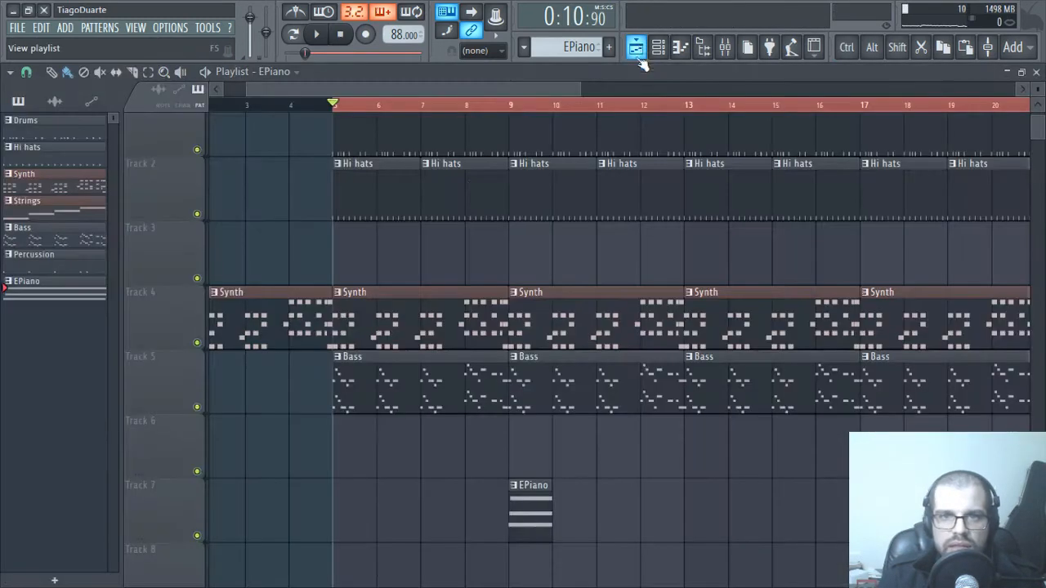
left_click(511, 111)
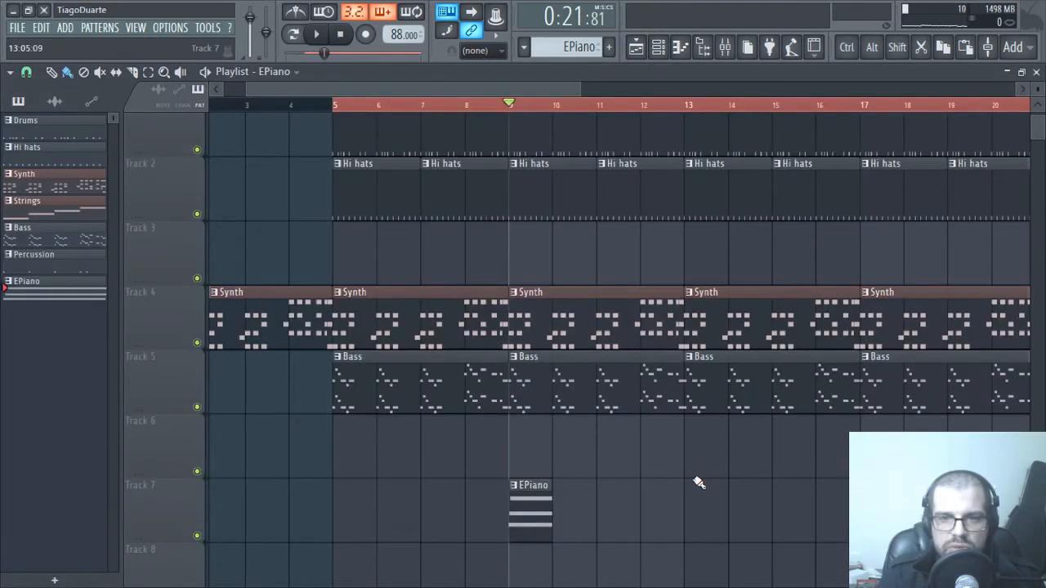
left_click(1035, 72)
left_click(678, 201)
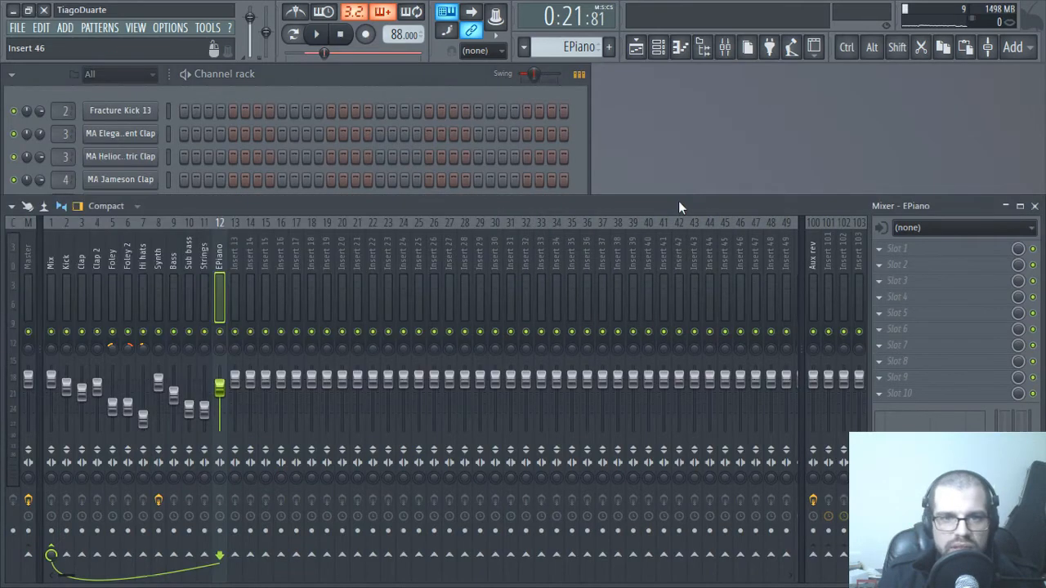
key("space")
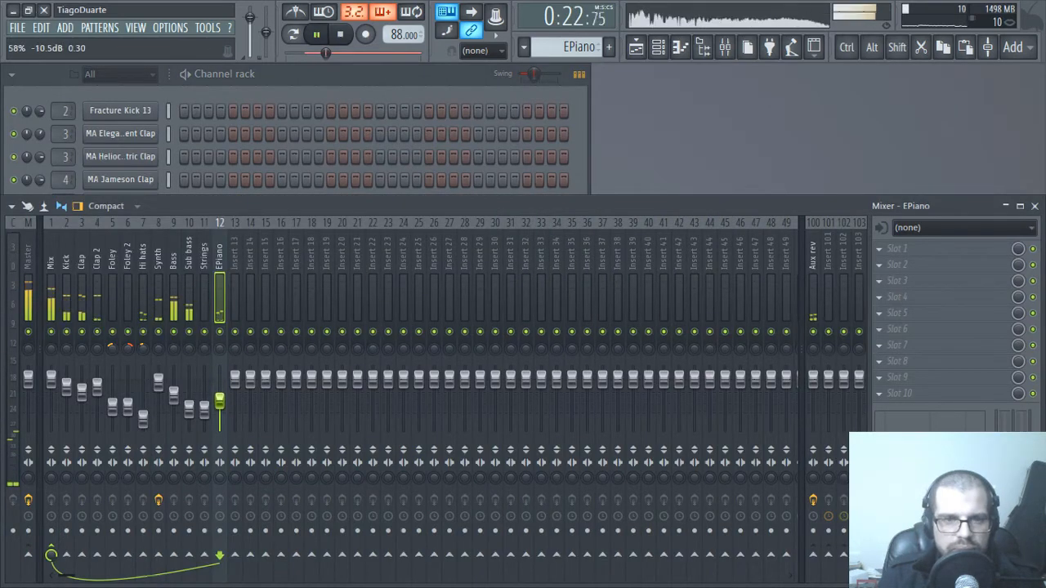
key("space")
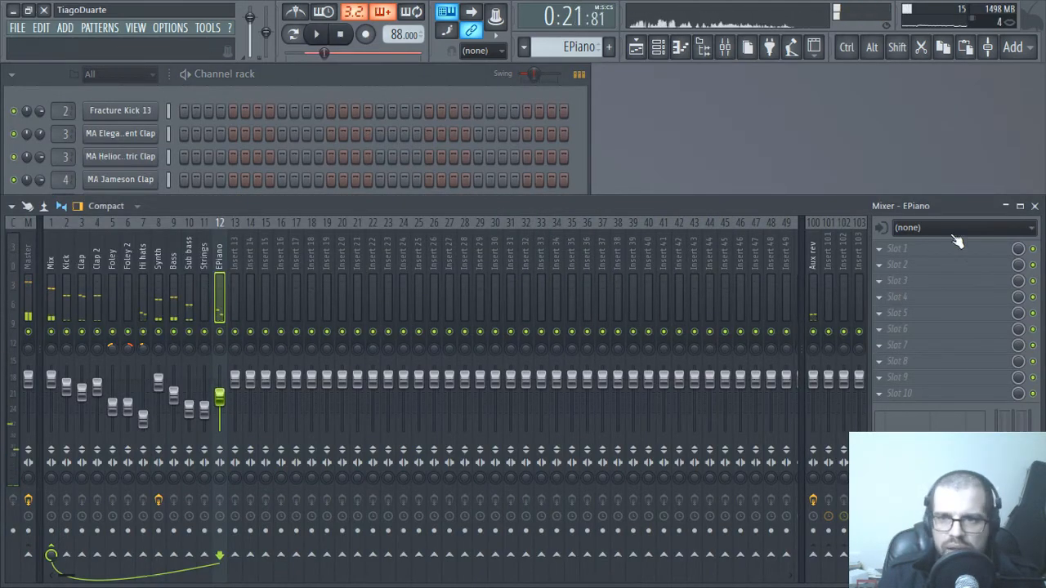
- Add Fruity Reeverb 2 to the EPiano mixer track, raise its wet level and set its low cut to 1007 Hz
left_click(905, 248)
mouse_move(811, 314)
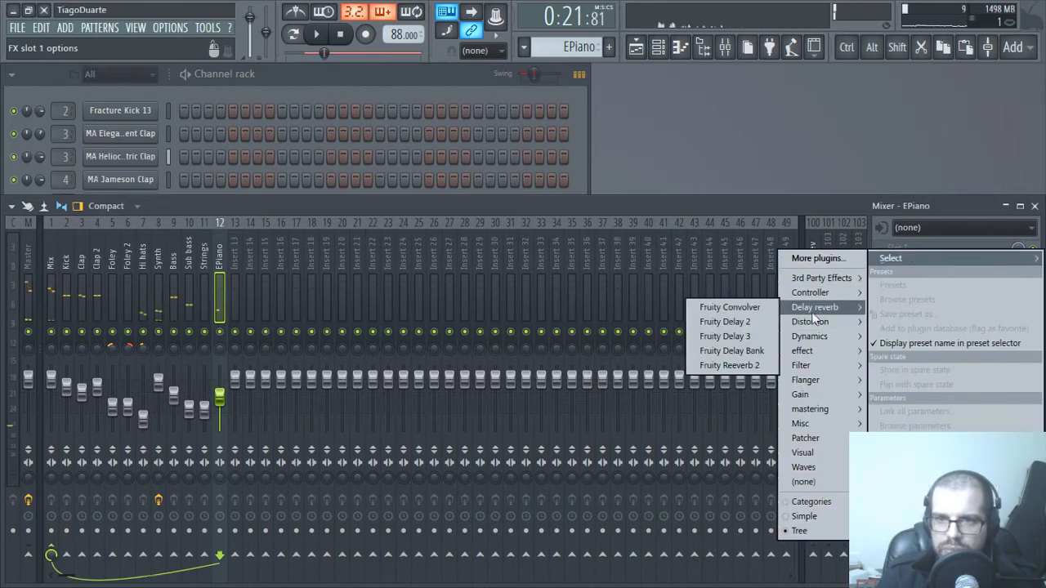
left_click(749, 367)
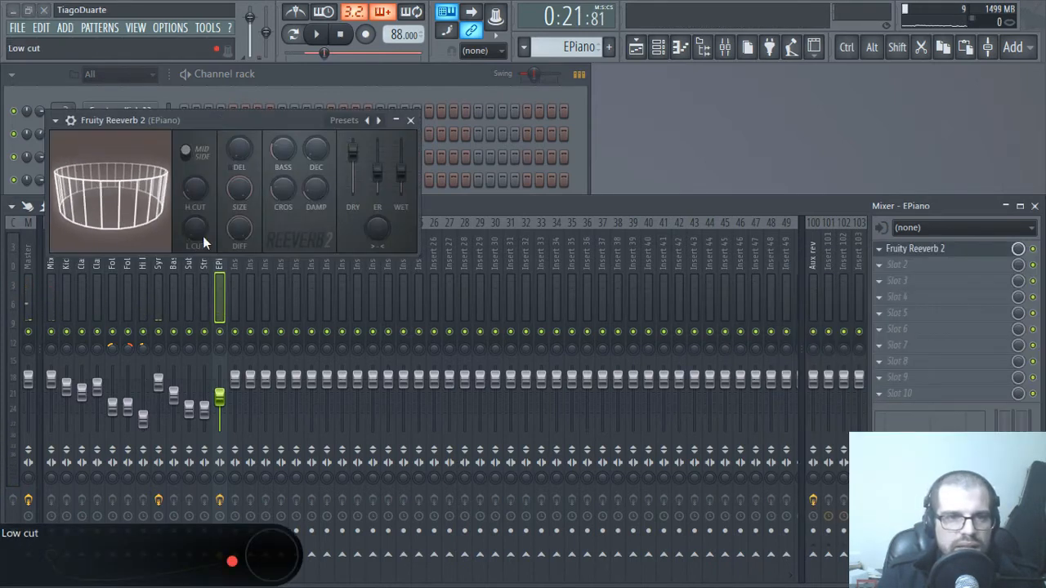
left_click_drag(400, 169, 400, 152)
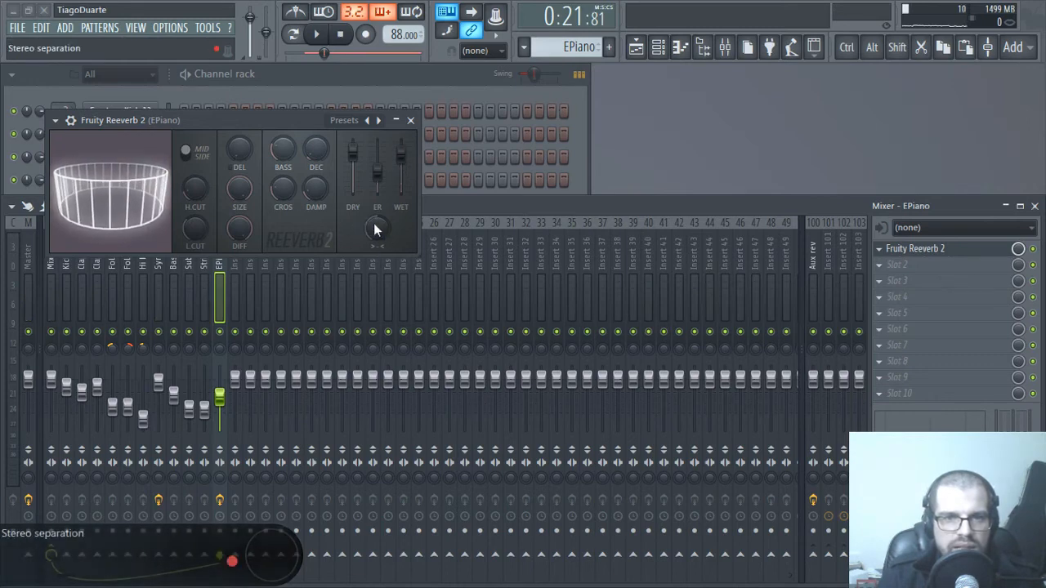
left_click_drag(194, 231, 194, 196)
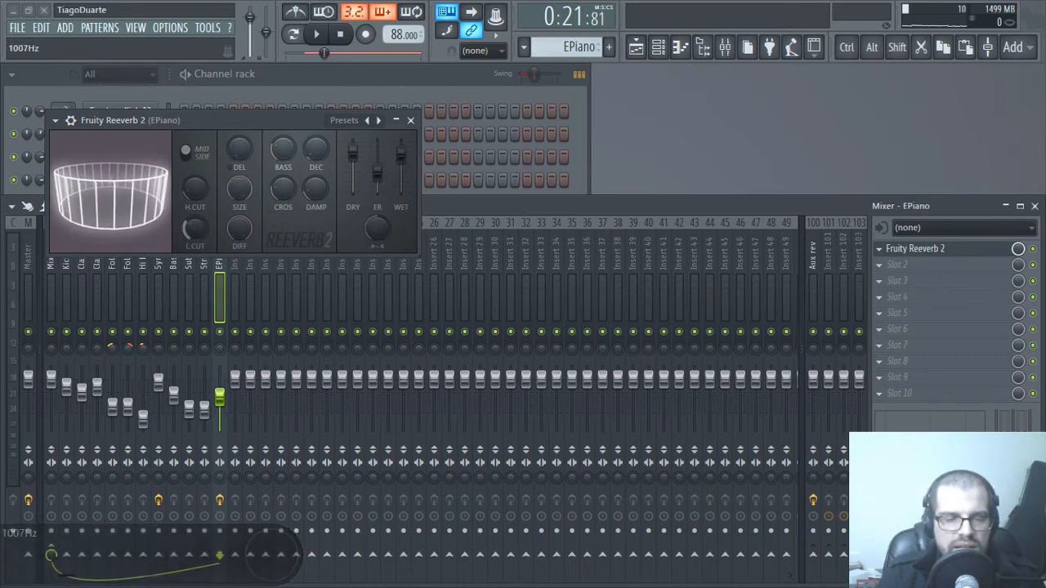
- Play the song and lower the EPiano mixer track's level slightly while listening to the reverb
key("space")
left_click(410, 121)
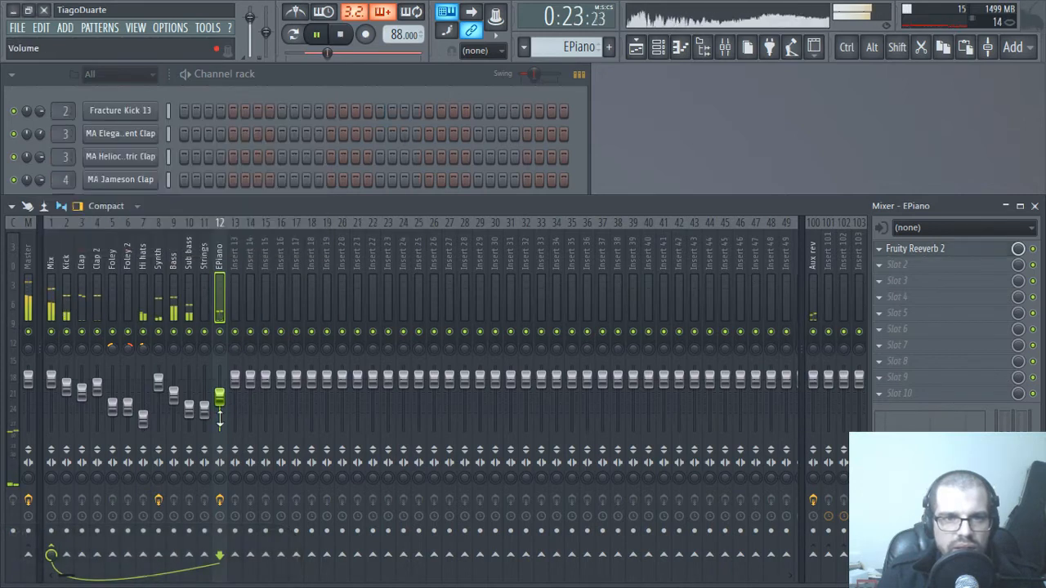
left_click_drag(222, 407, 219, 399)
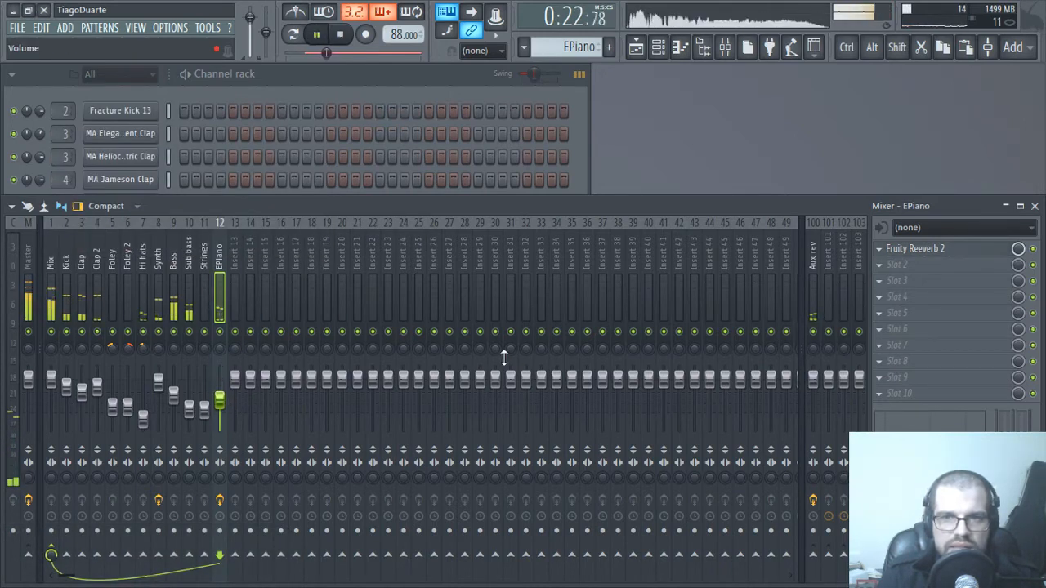
- Place EPiano clips on Track 7 of the playlist at bars 21 and 25
left_click(636, 48)
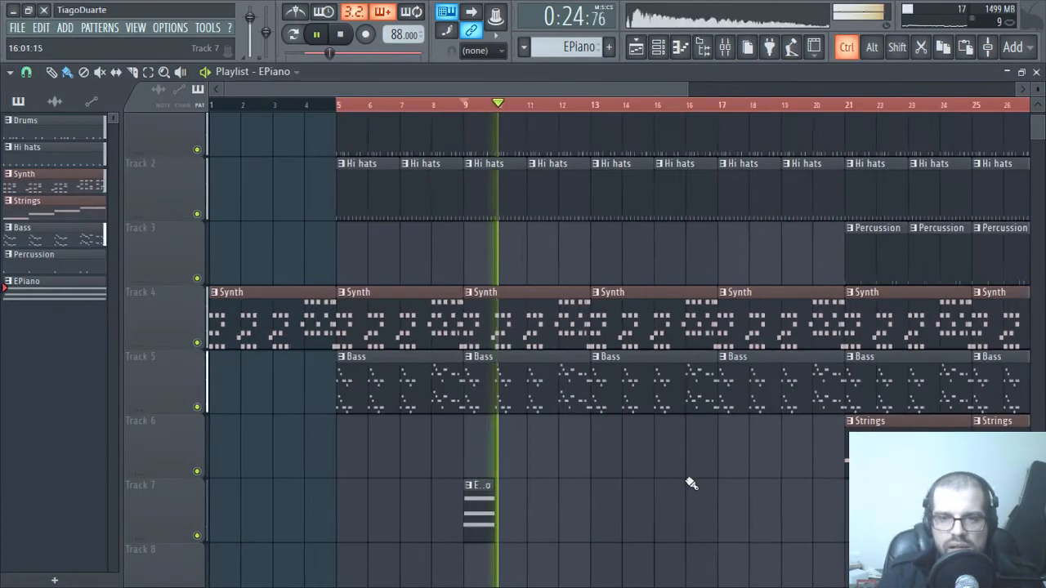
left_click(725, 515)
left_click_drag(736, 511, 762, 514)
left_click(829, 537)
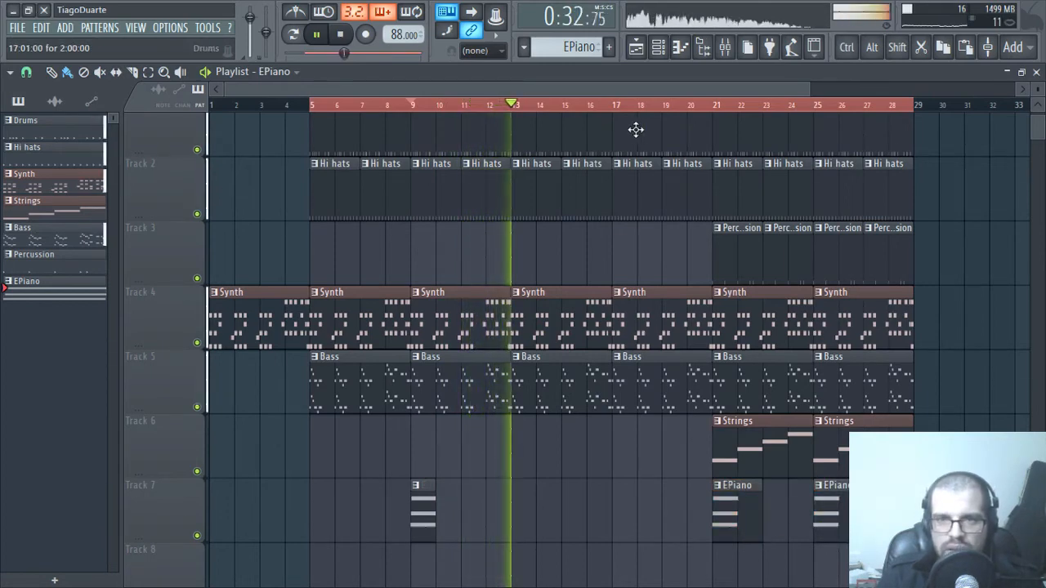
- Play the song from about bar 20 to hear the transition into the section starting at bar 21
left_click(690, 106)
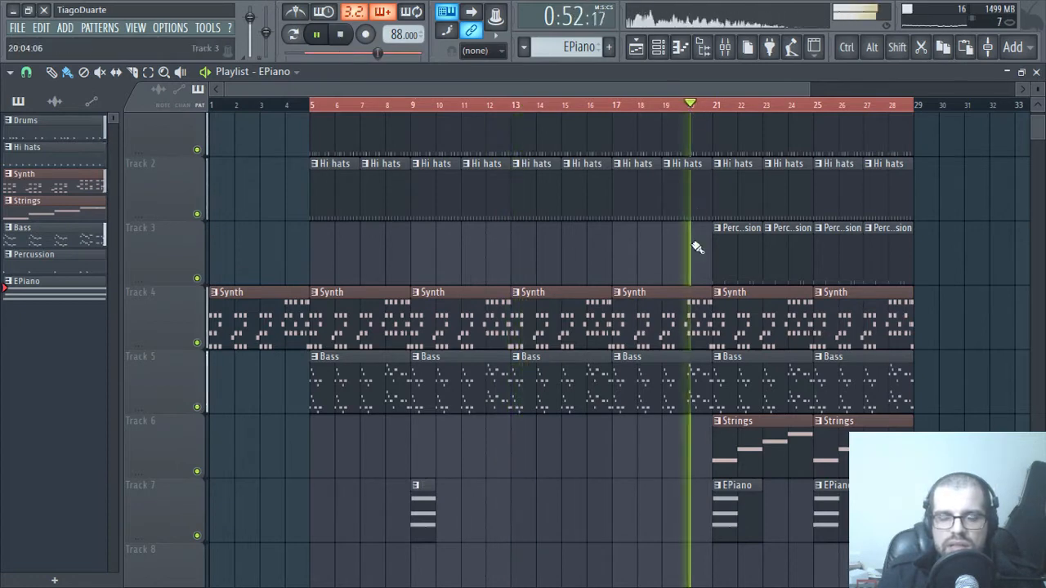
scroll(703, 278, "right", 3)
right_click(792, 372, "ctrl")
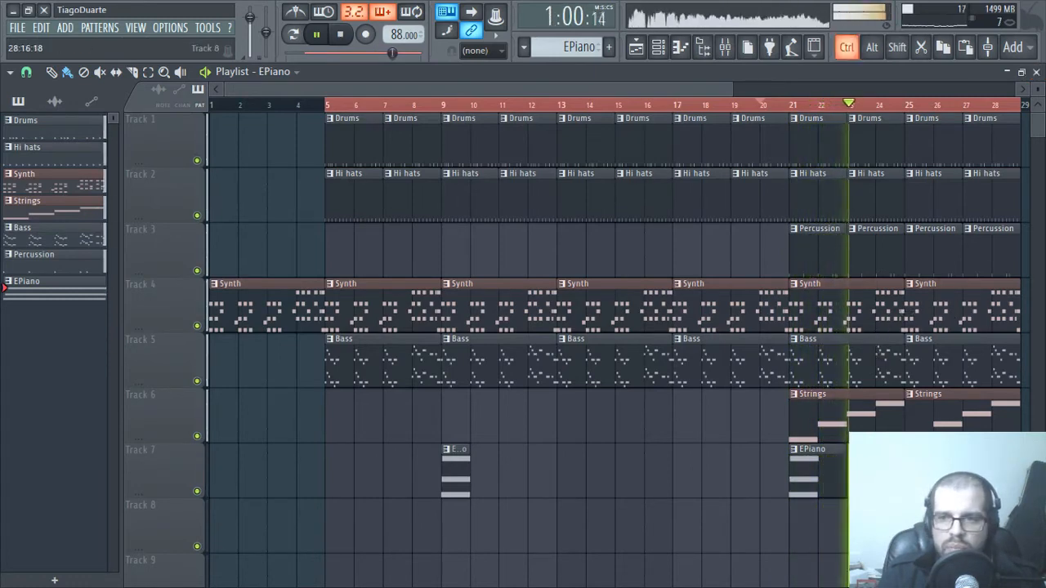
left_click_drag(1020, 551, 800, 184)
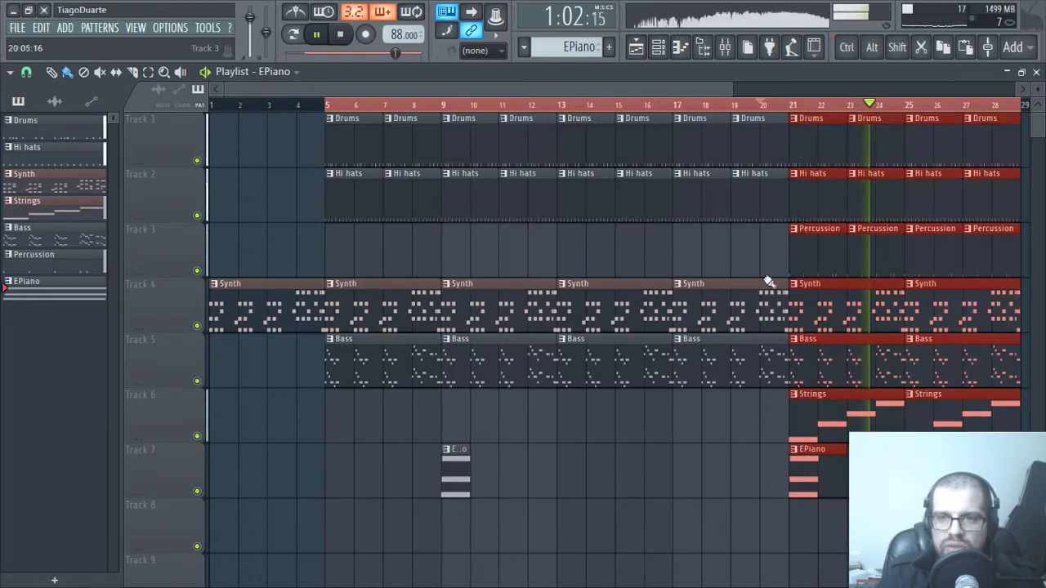
left_click(742, 255)
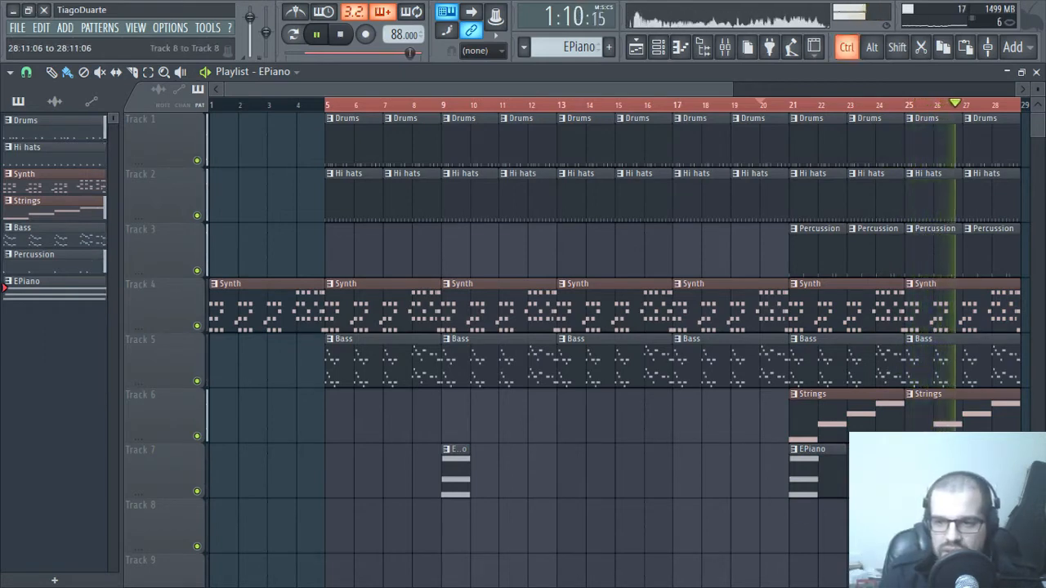
left_click_drag(1021, 556, 789, 114)
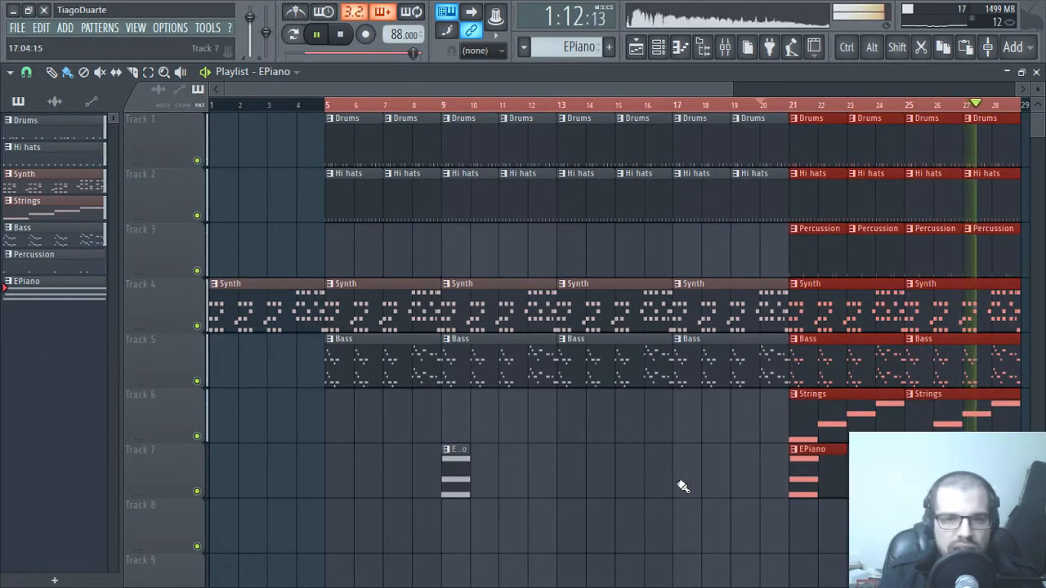
left_click(682, 485)
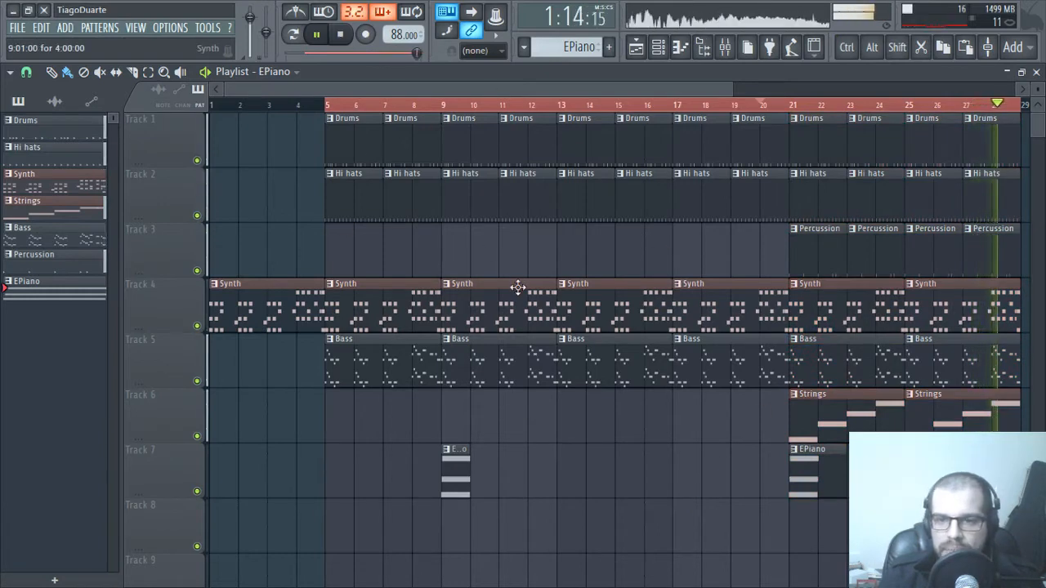
- Set the playlist's time selection to bars 21 through 28 so that this section loops
left_click_drag(1011, 104, 789, 107)
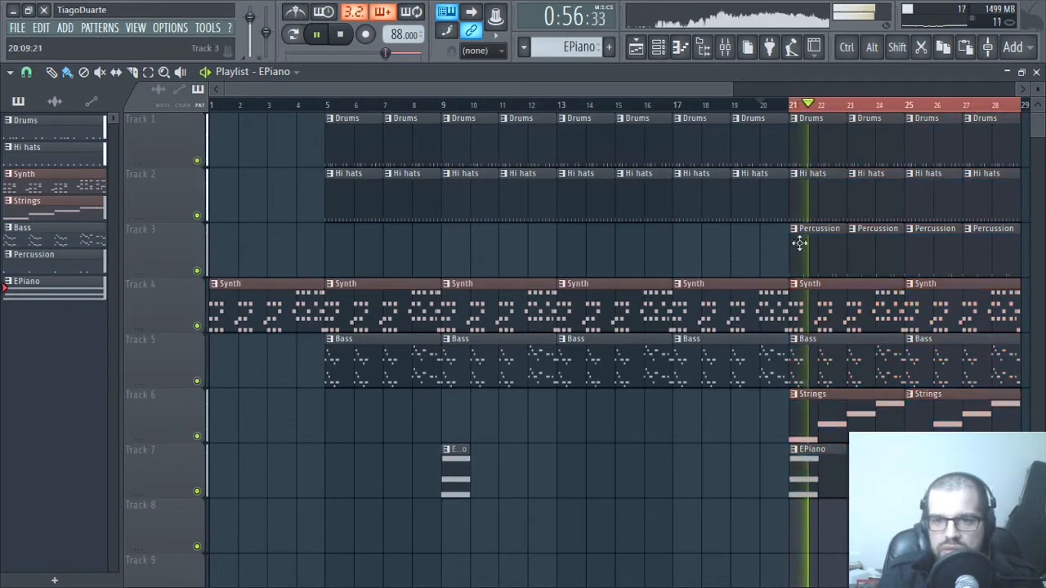
scroll(798, 241, "right", 5)
left_click(1037, 72)
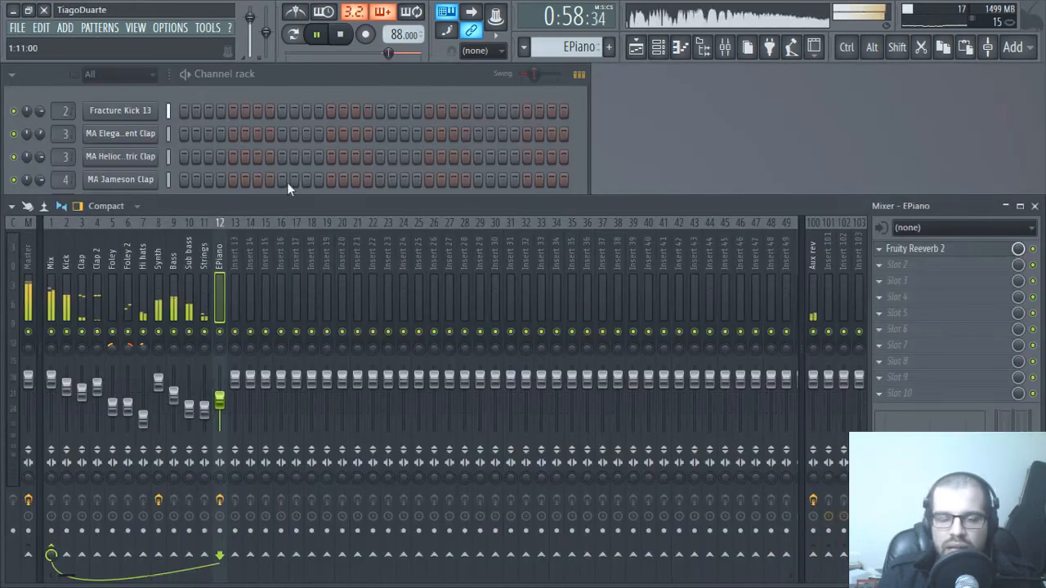
- Add a DailyBeatsVI channel to the channel rack and load its Music box preset from the Synth category
left_click(285, 98)
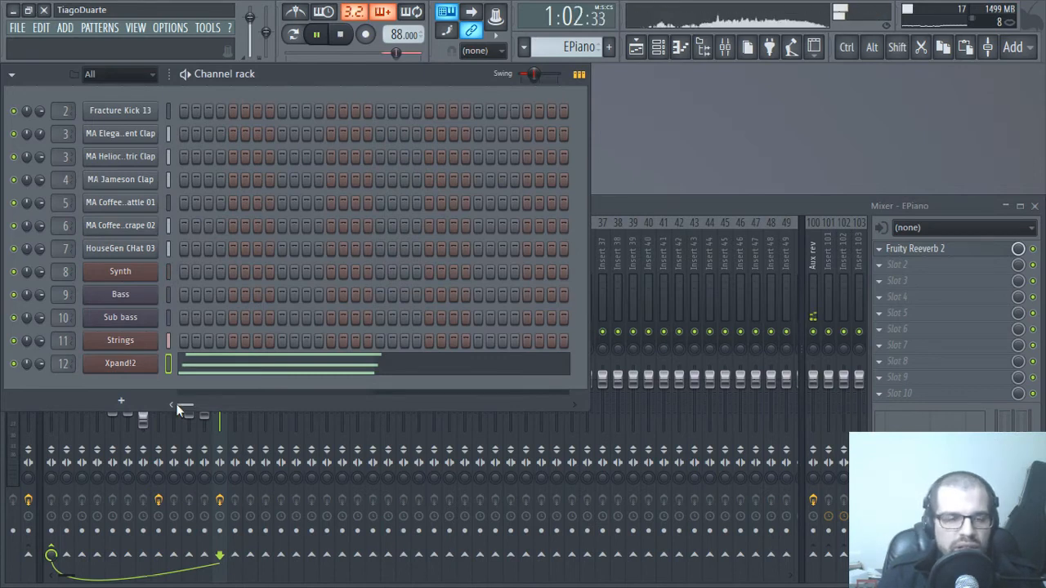
left_click(121, 405)
mouse_move(139, 342)
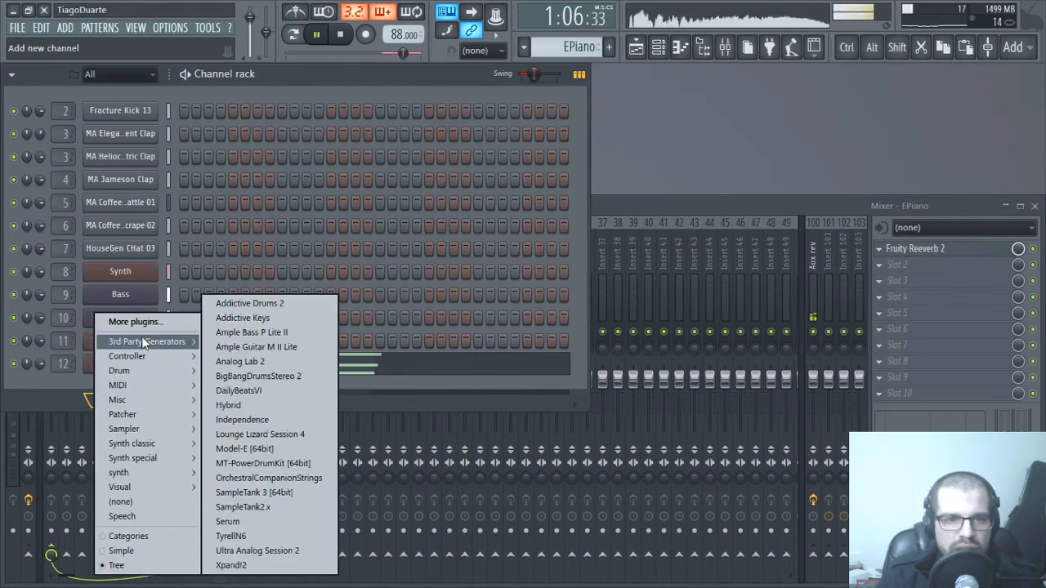
left_click(239, 392)
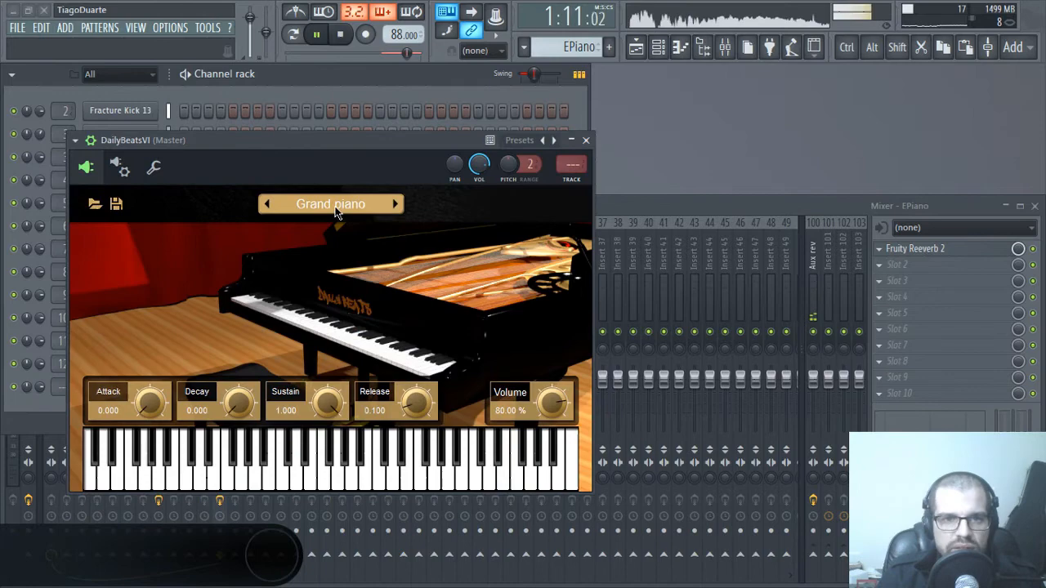
left_click(335, 210)
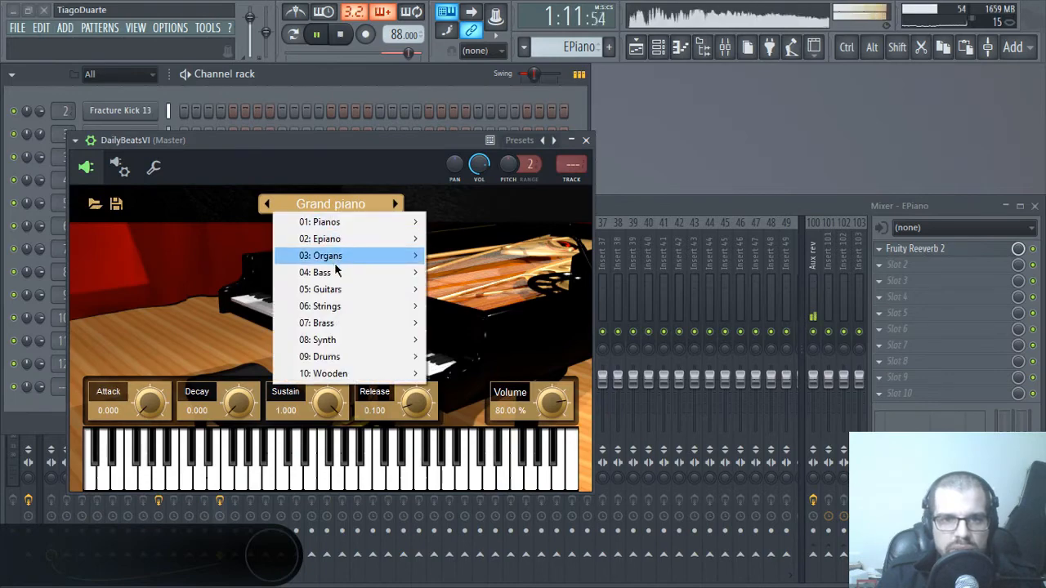
mouse_move(350, 343)
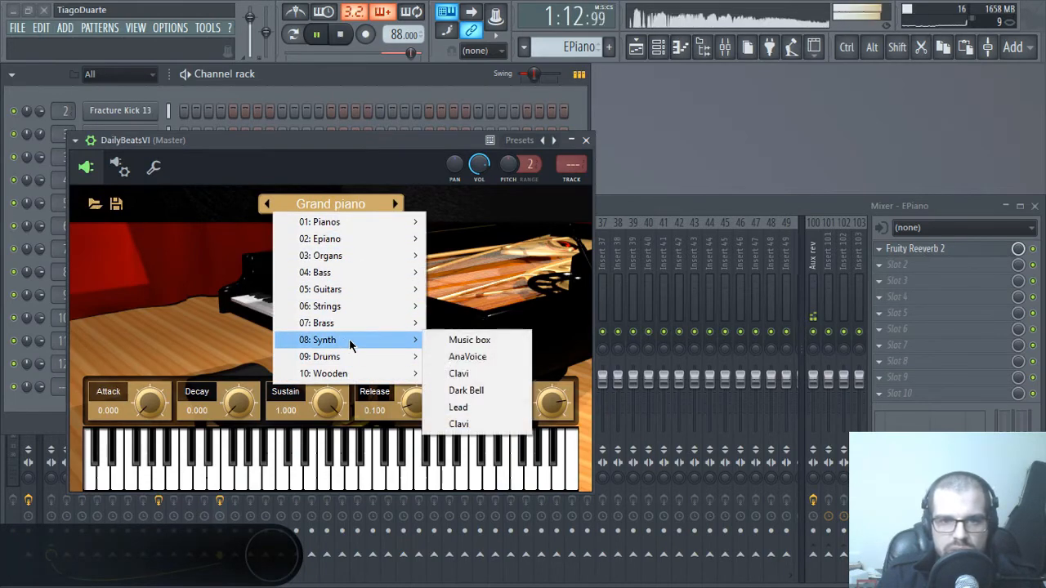
left_click(494, 341)
left_click(586, 140)
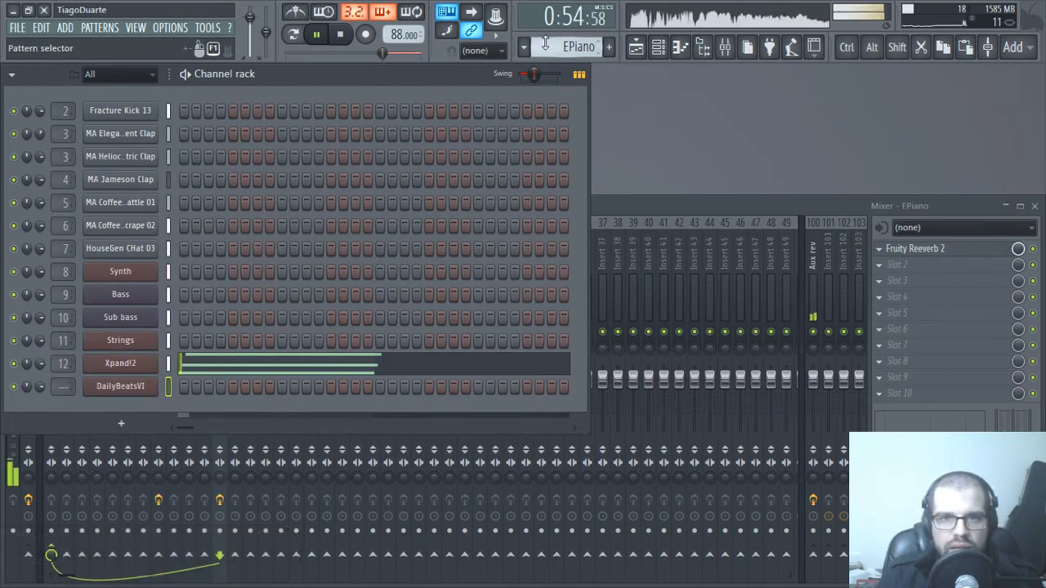
- Create a new pattern named MusicBox
key("F4")
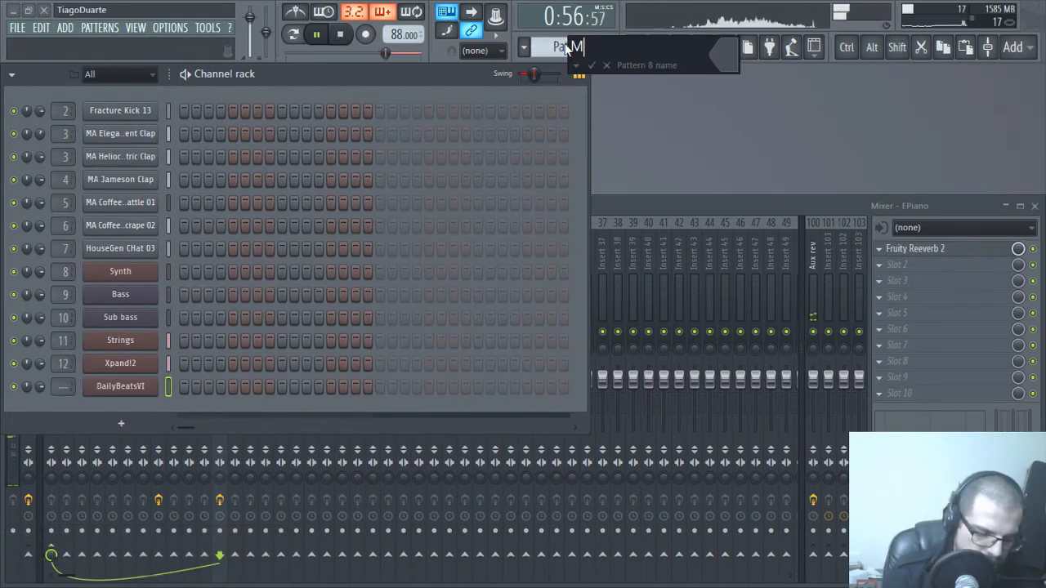
type("MusicBox")
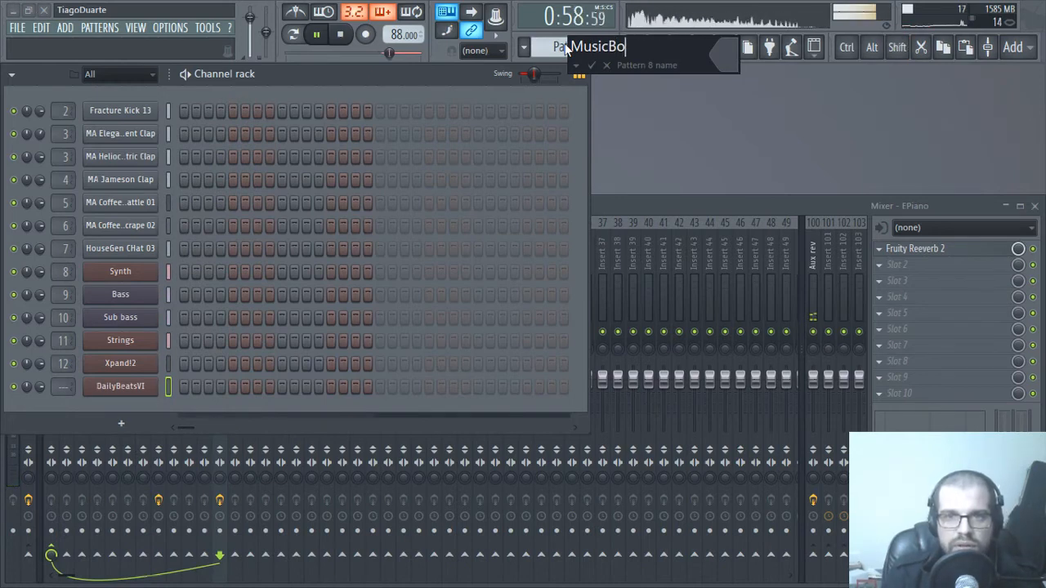
key("Return")
- Place the MusicBox pattern on Track 8 of the playlist, starting at bar 21
left_click(636, 47)
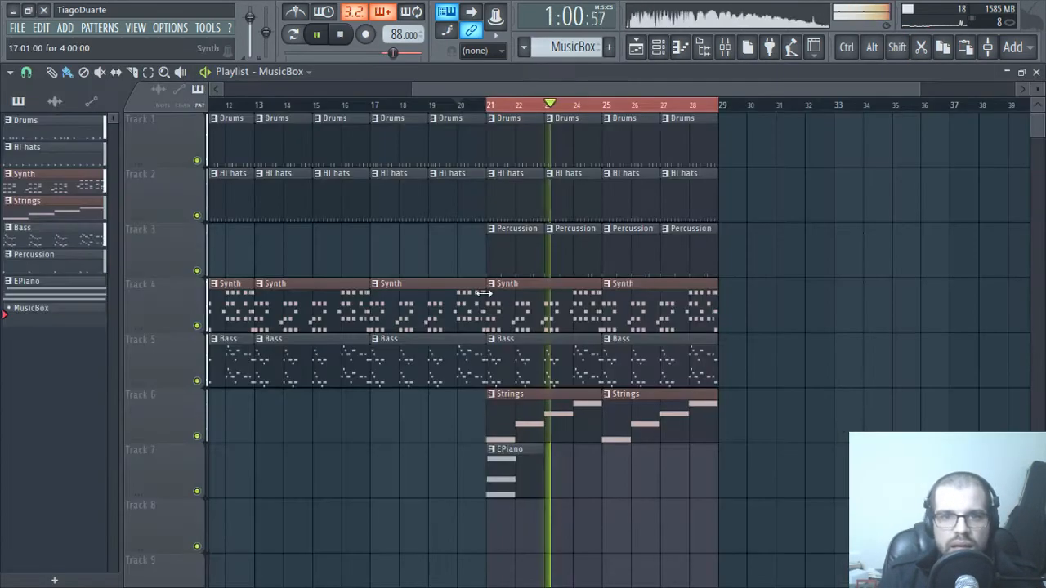
left_click(513, 530)
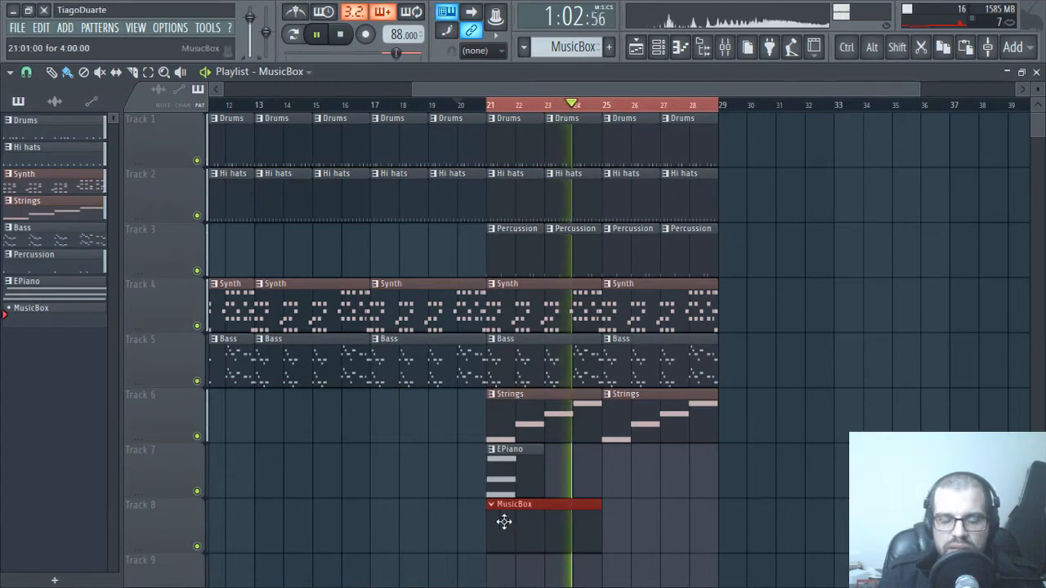
left_click_drag(498, 523, 619, 538)
left_click(1036, 72)
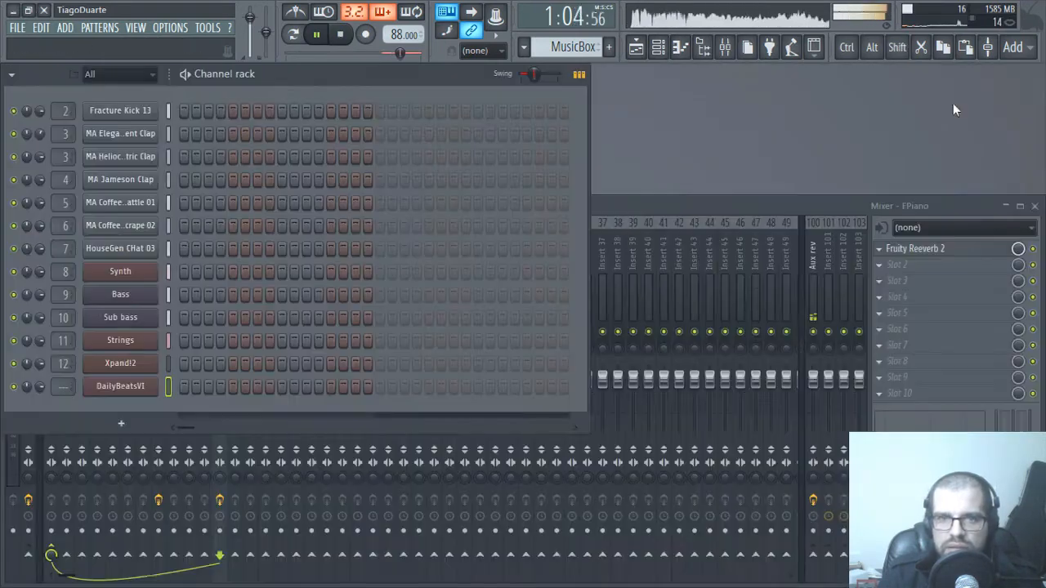
- Assign the DailyBeatsVI channel to mixer track 13 and name that track MusicBox
scroll(56, 386, "up", 13)
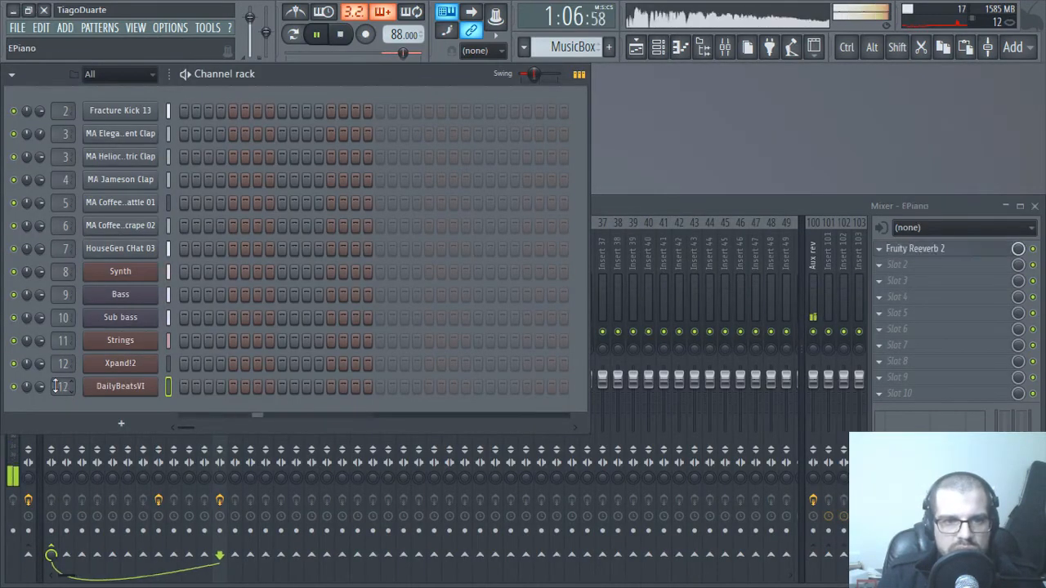
left_click(645, 229)
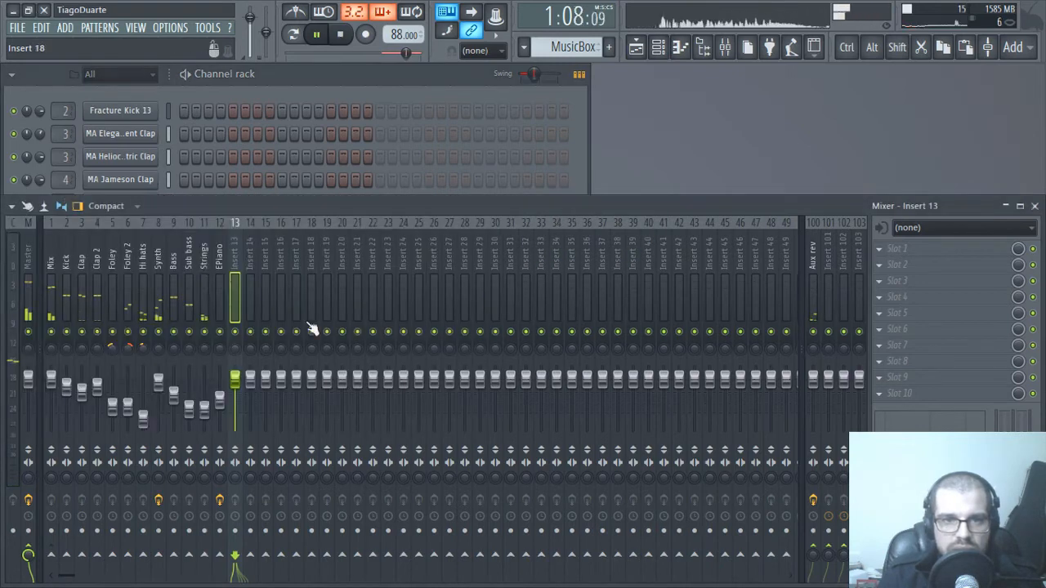
double_click(233, 243)
type("Music")
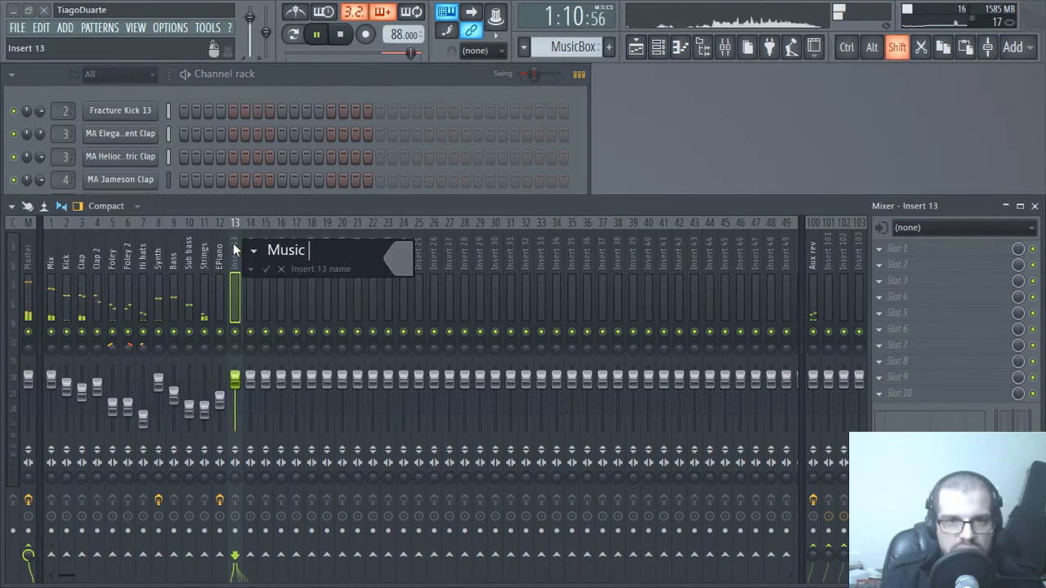
key("BackSpace")
type("Box")
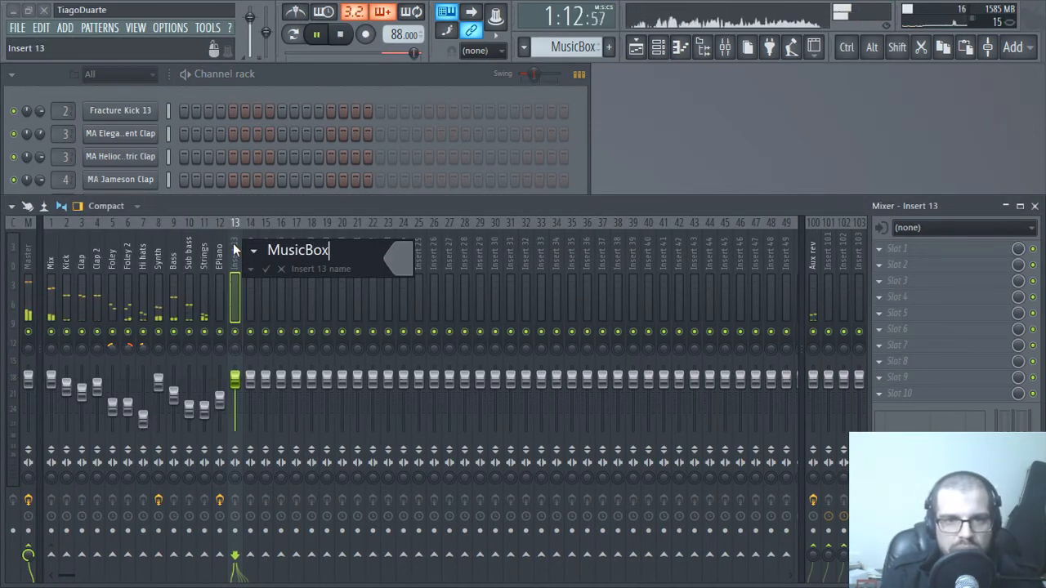
key("Return")
- Route the MusicBox mixer track to the Mix track only and lower its level
right_click(50, 555)
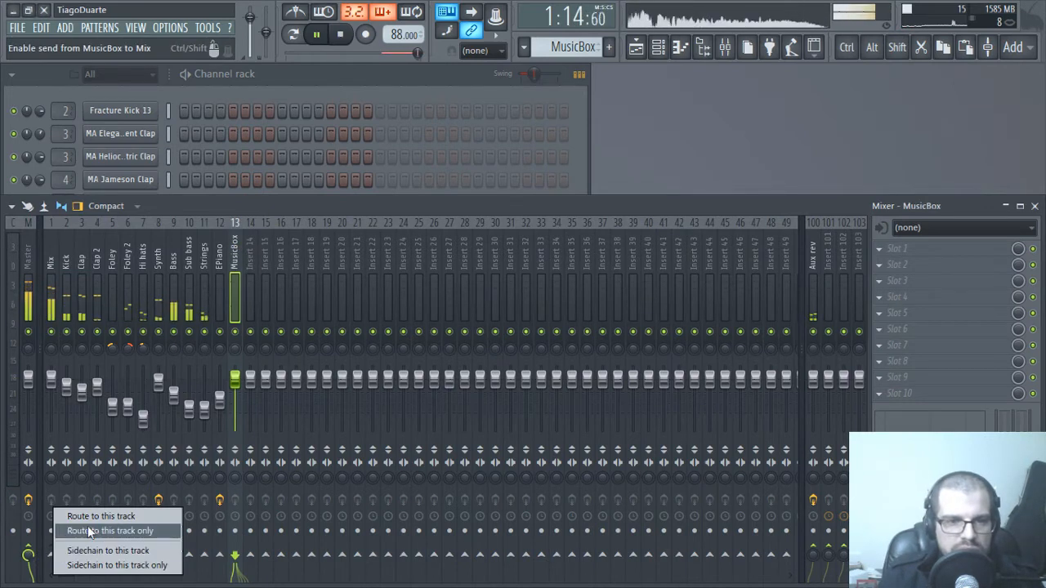
left_click(88, 531)
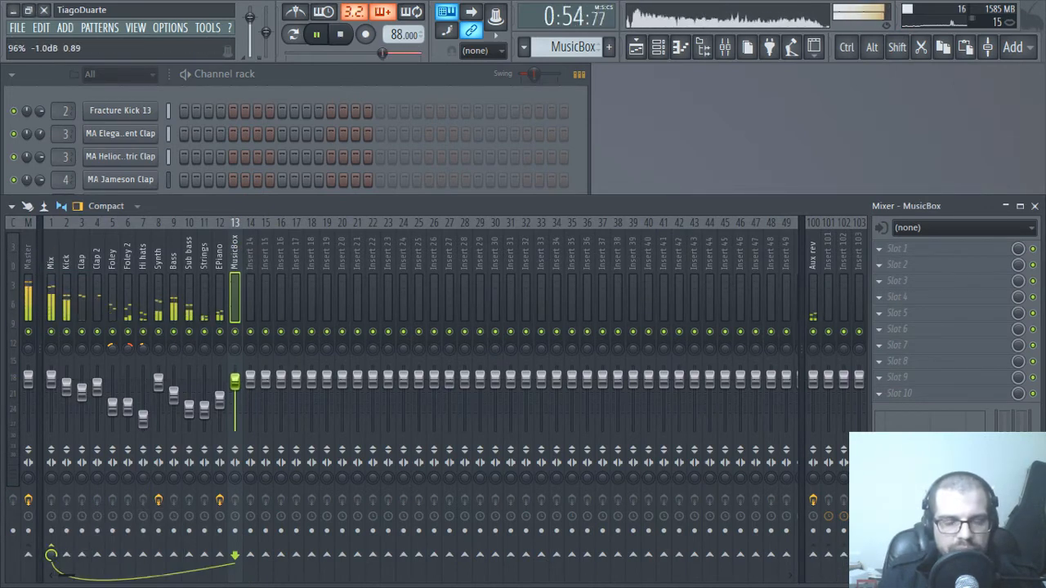
left_click_drag(235, 380, 235, 395)
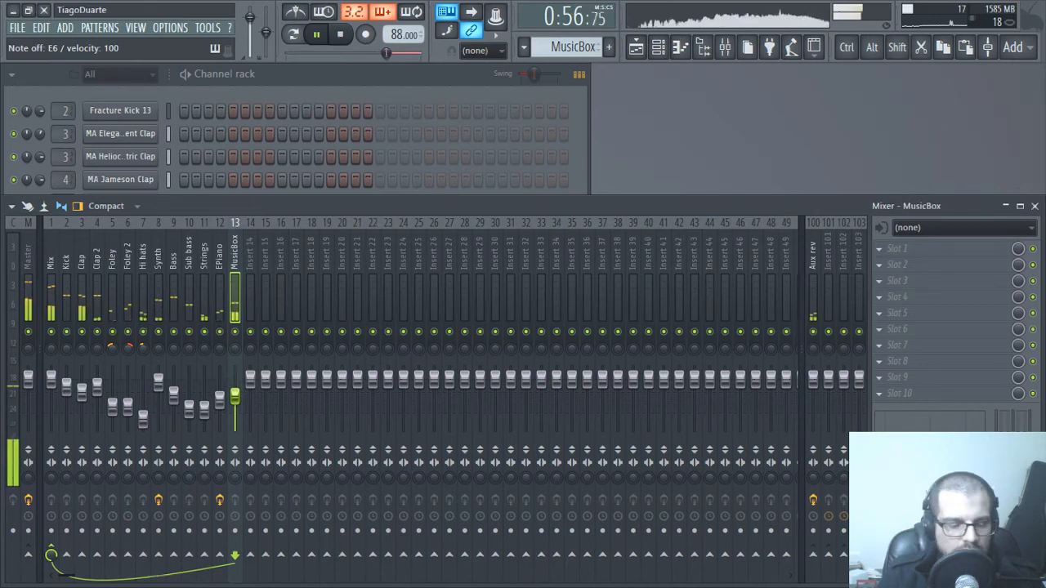
- Open the DailyBeatsVI channel's piano roll and place four short, evenly spaced E6 notes in the first half of bar 1
left_click(296, 94)
right_click(124, 389)
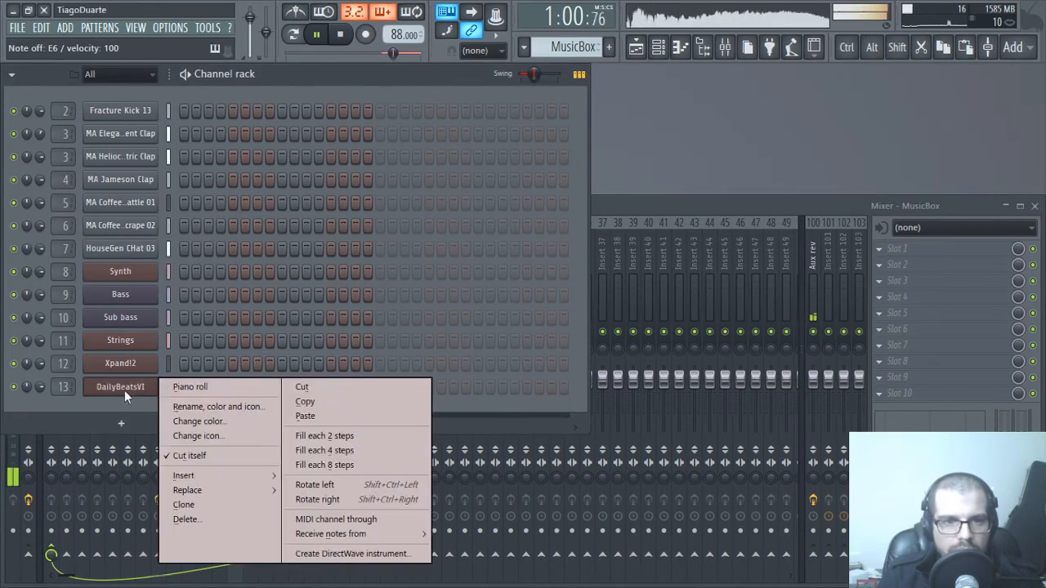
left_click(175, 388)
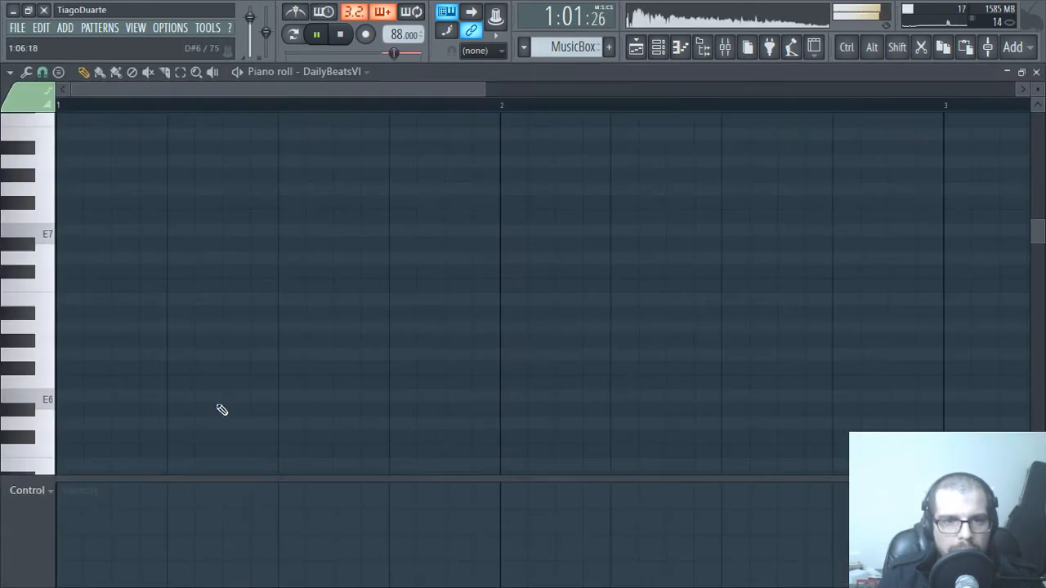
left_click(74, 408)
left_click_drag(499, 399, 110, 406)
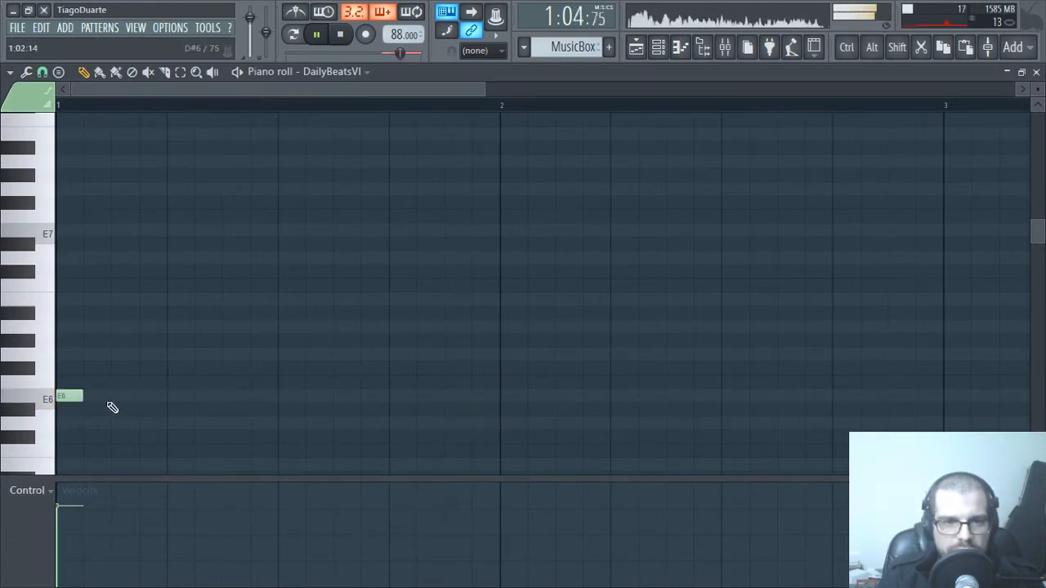
left_click(180, 406)
left_click(236, 397)
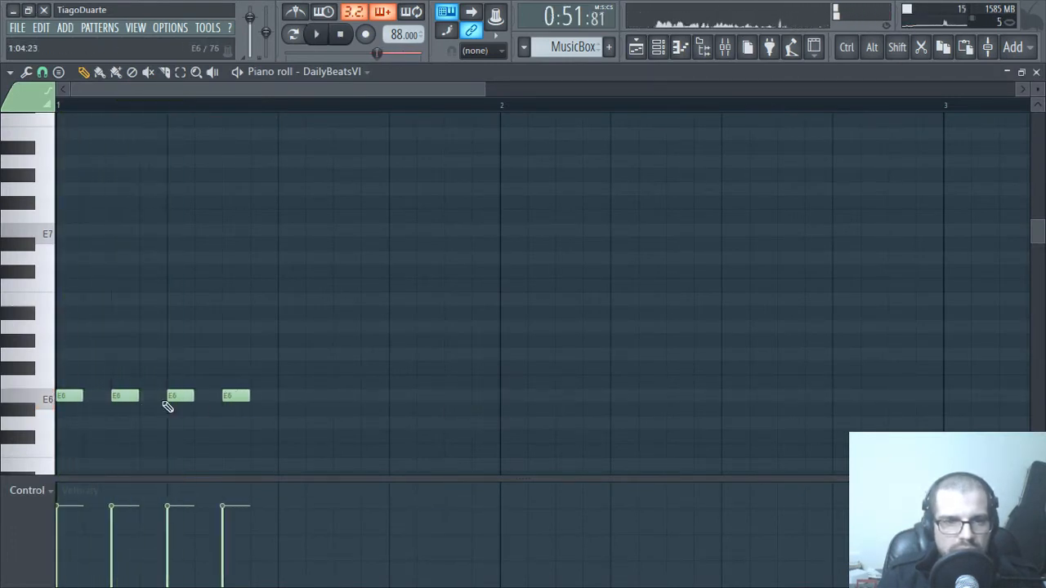
- Rearrange the E6 notes and add more to form three adjacent pairs, with a one-step gap between the pairs
left_click_drag(115, 397, 88, 398)
left_click_drag(169, 398, 141, 399)
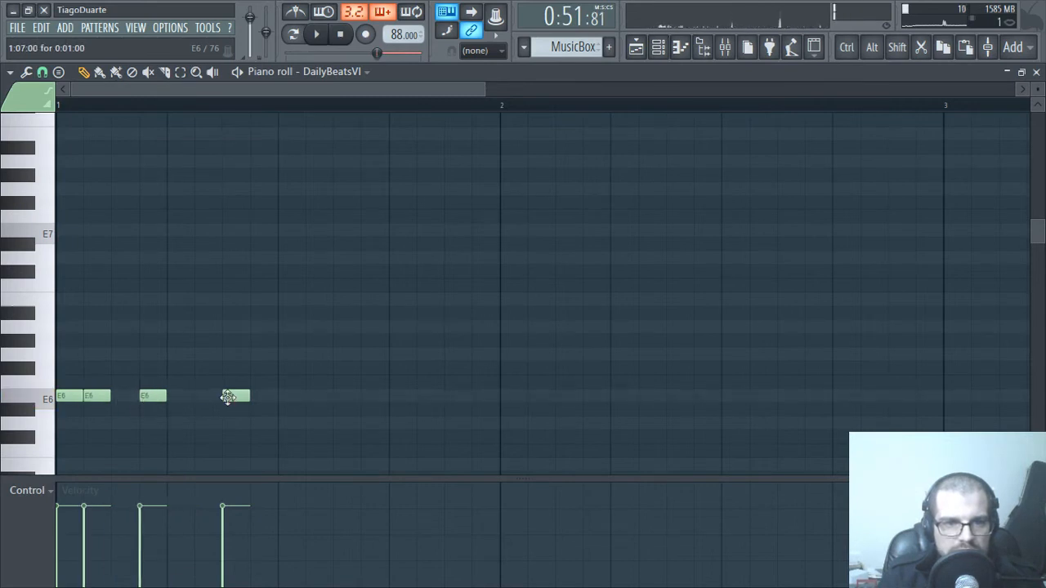
left_click_drag(228, 397, 172, 397)
left_click(228, 397)
left_click(254, 398)
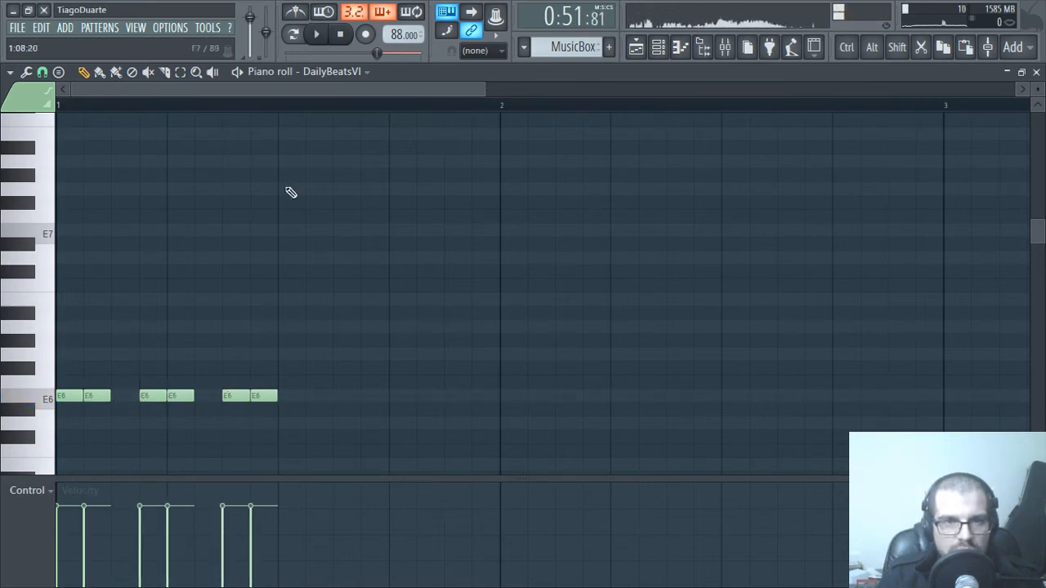
key("space")
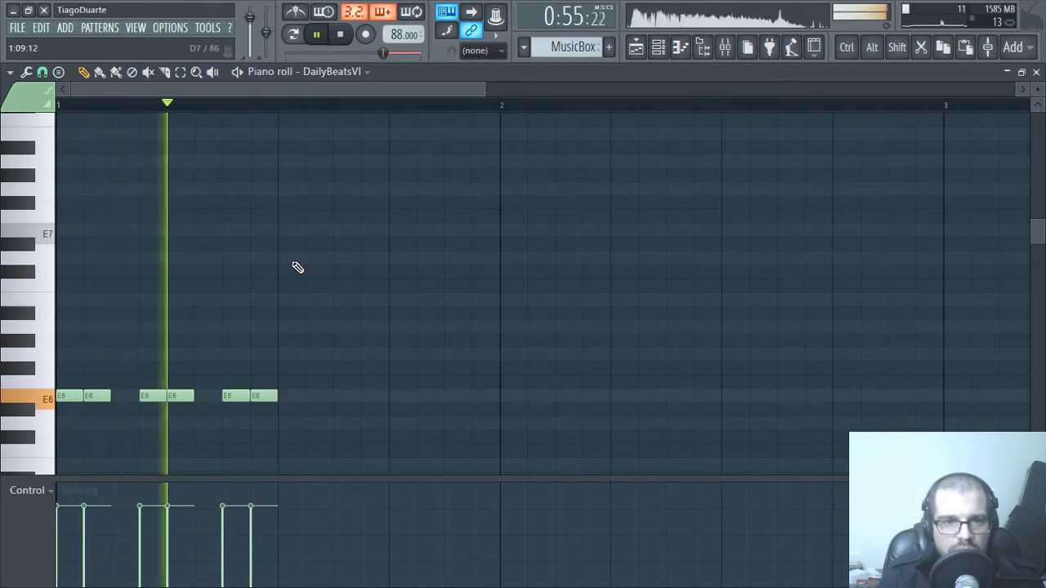
key("space")
key("space")
left_click(199, 354)
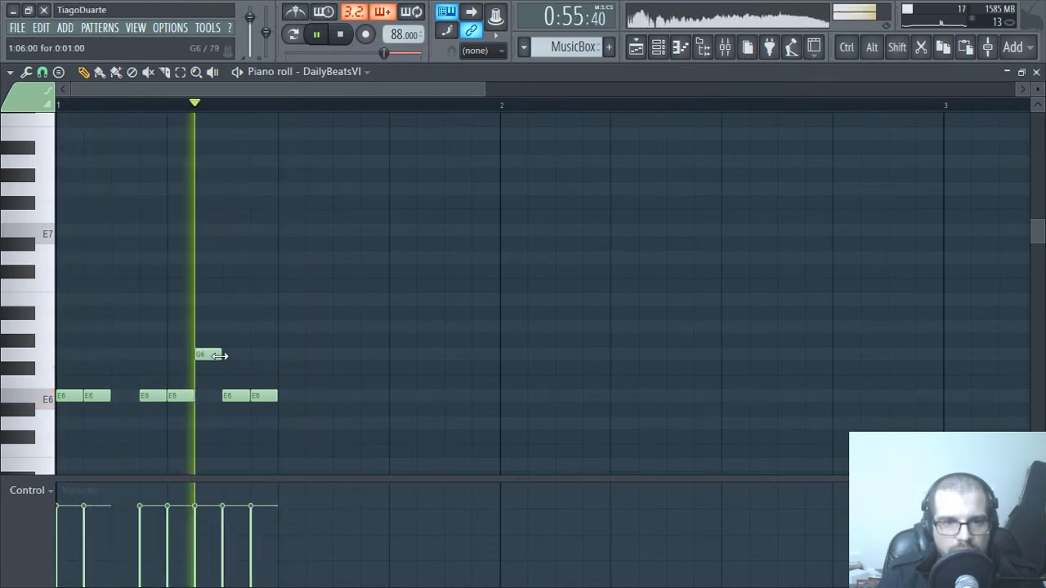
key("space")
right_click(204, 355)
key("space")
left_click(282, 355)
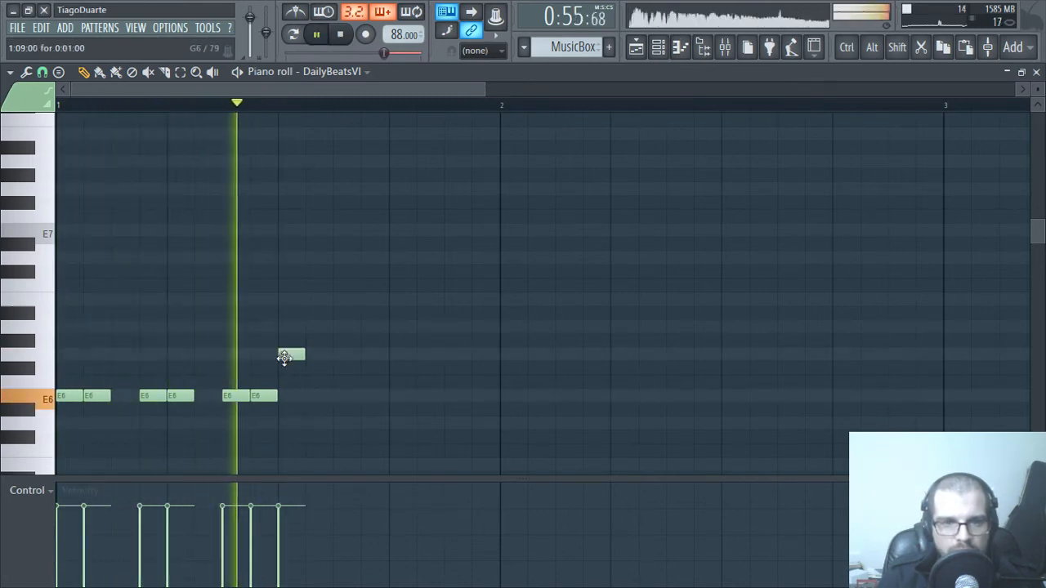
key("space")
right_click(313, 356)
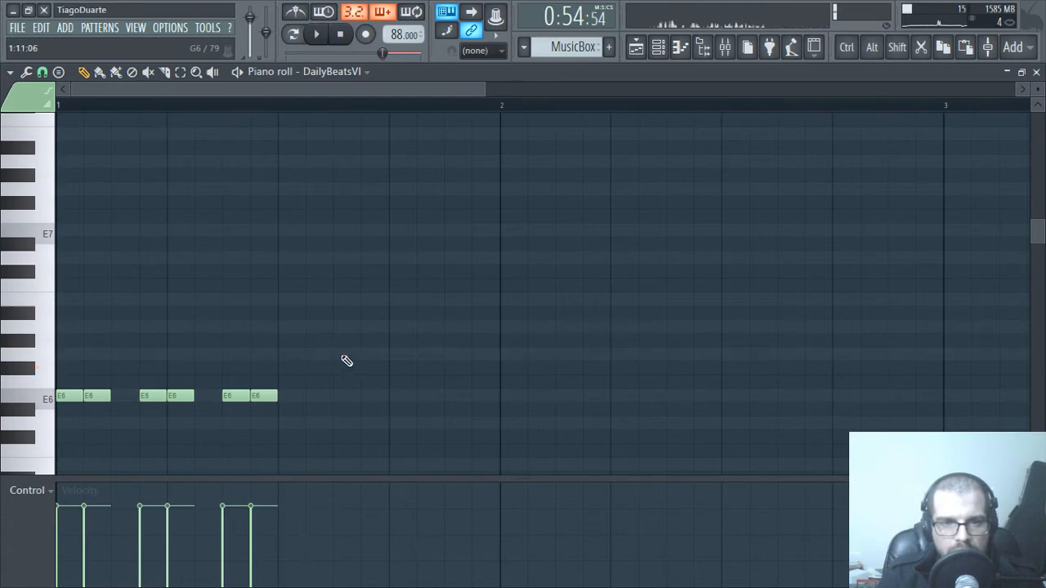
- Add two G6 notes and an A6 in the second half of bar 1, and three B6 pairs from the start of bar 2
left_click(418, 355)
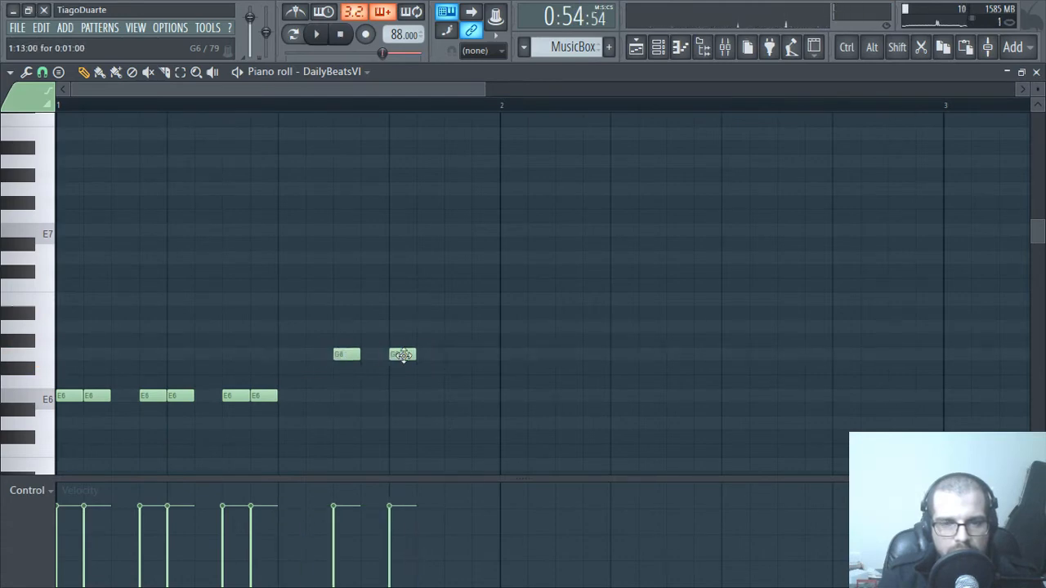
key("space")
left_click(457, 327)
left_click(485, 299)
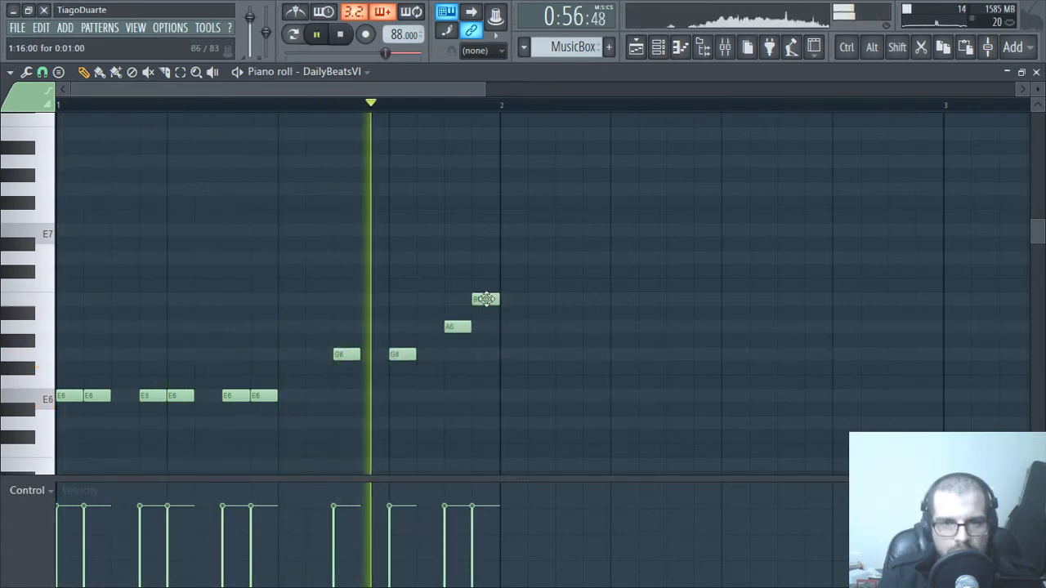
left_click_drag(485, 299, 513, 299)
key("space")
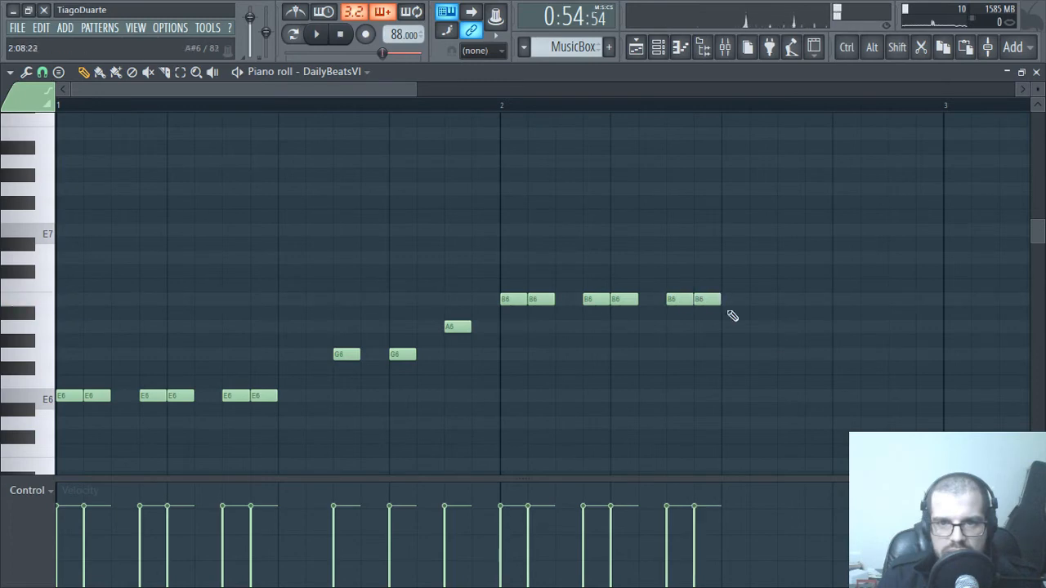
- Finish bar 2 of the melody with a D7 note followed by two spaced E7 notes
key("space")
scroll(597, 346, "down", 2)
left_click_drag(561, 343, 440, 355)
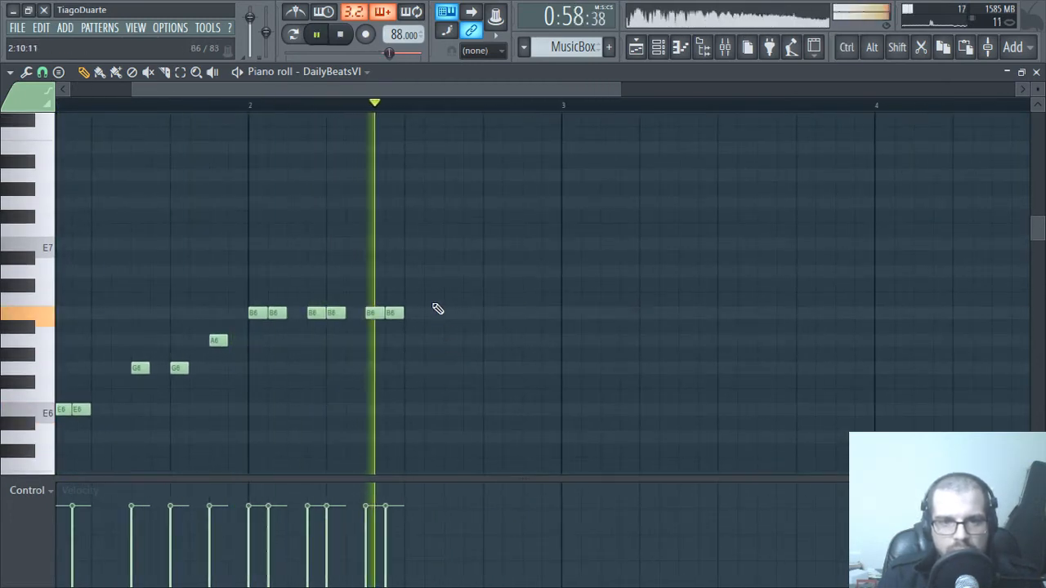
left_click(451, 271)
left_click(490, 244)
key("space")
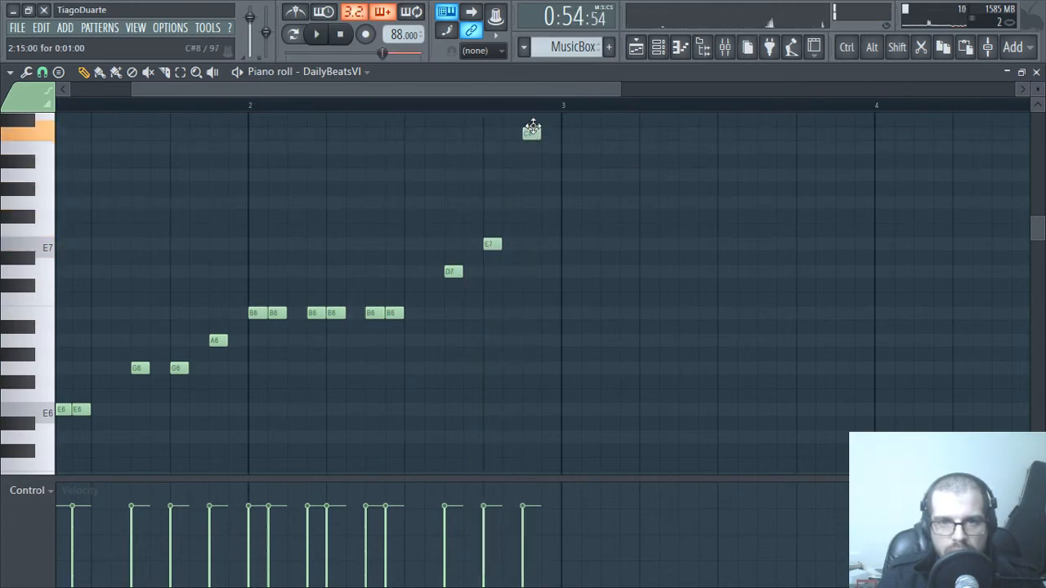
scroll(552, 277, "up", 3)
left_click_drag(527, 270, 518, 186)
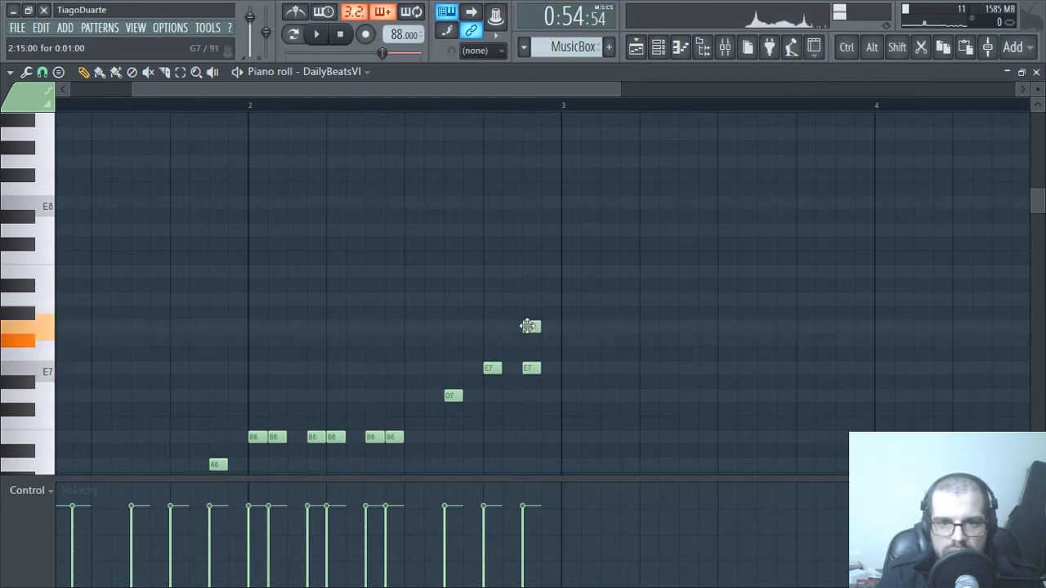
- Duplicate the two-bar melody so that the copy starts at bar 3
left_click_drag(531, 398, 742, 263)
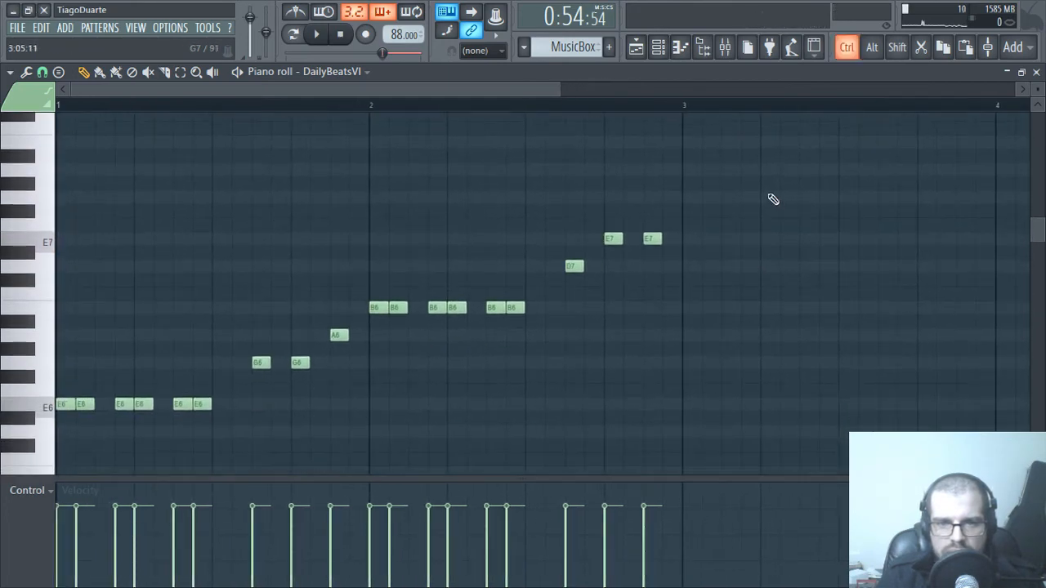
left_click_drag(760, 192, 61, 444)
left_click_drag(65, 406, 690, 409)
- Replace the last notes of bar 4 with a descending run of E7, D7, B6, A6, G6, E6 and D6
left_click_drag(590, 334, 2, 340)
right_click(570, 430)
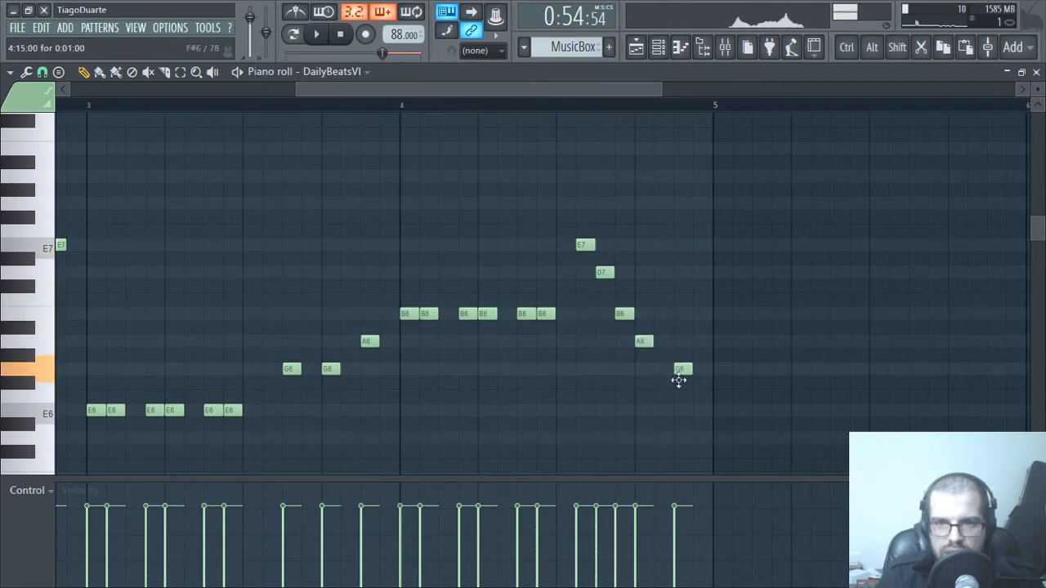
scroll(686, 359, "down", 2)
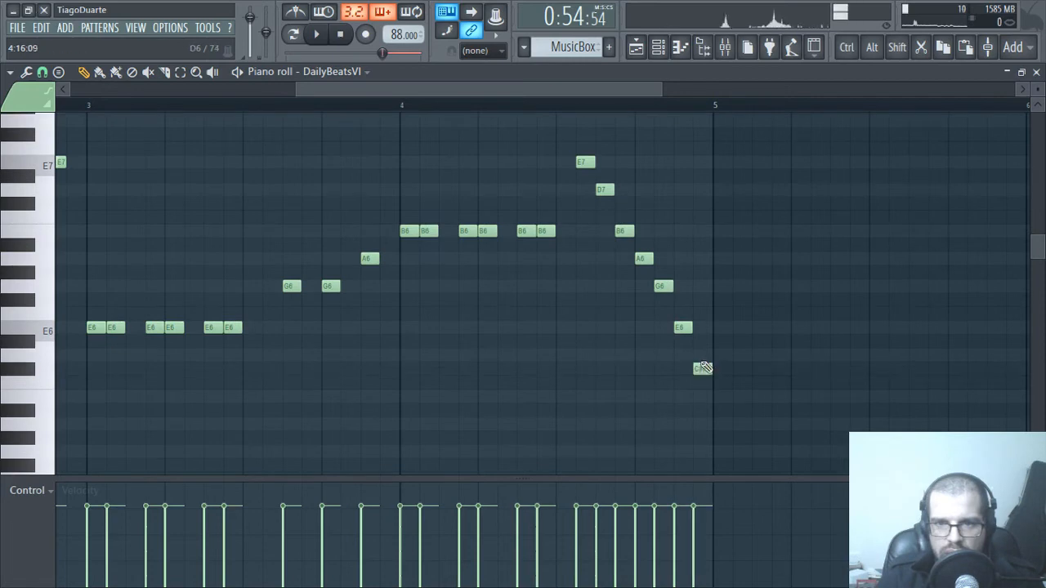
right_click(564, 374, "ctrl")
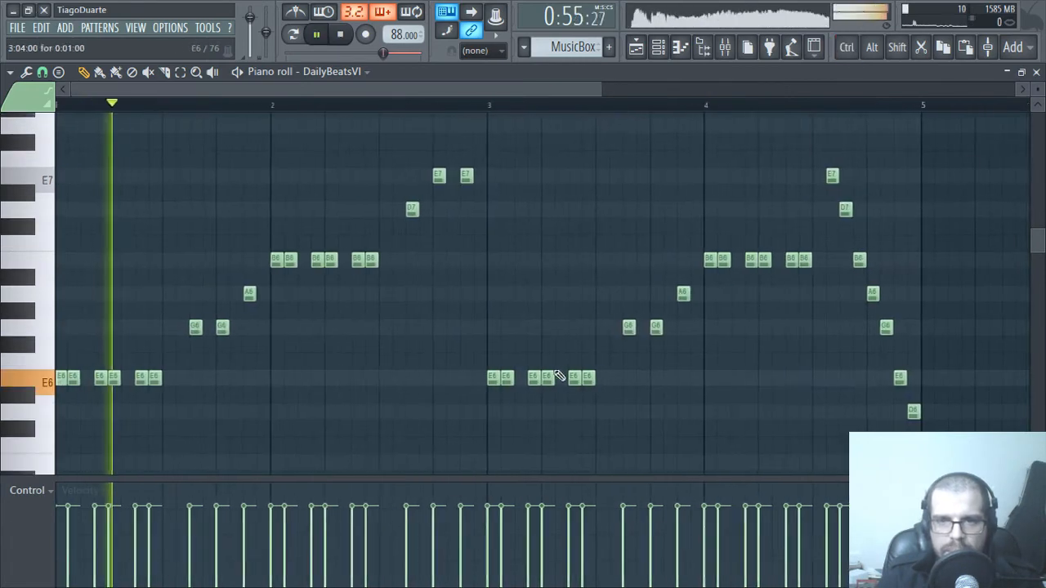
- Load Fruity Delay 2 in the MusicBox mixer track's first effect slot and lower its input volume
left_click(1036, 73)
left_click(647, 204)
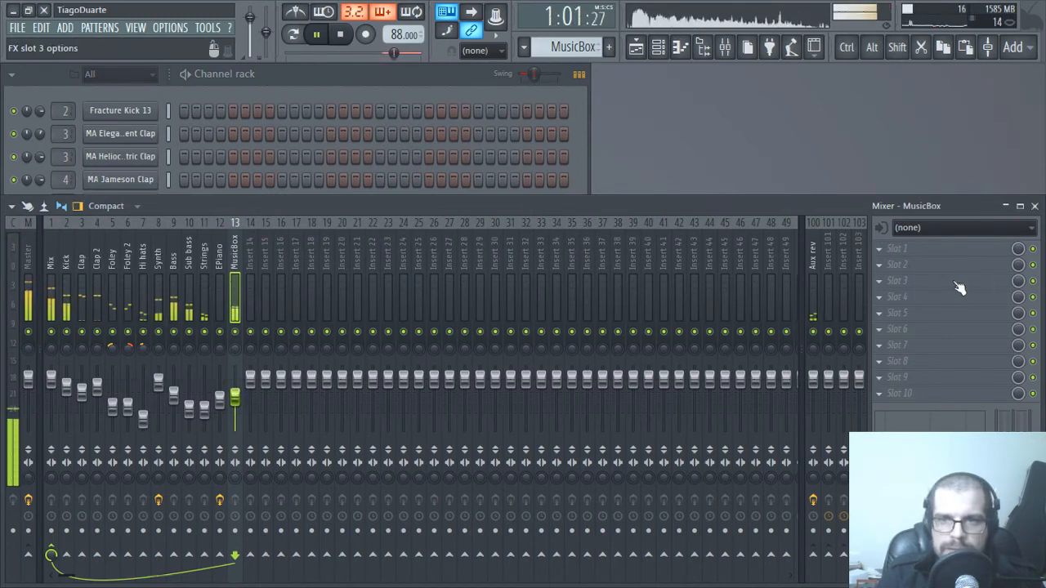
left_click(909, 248)
mouse_move(823, 310)
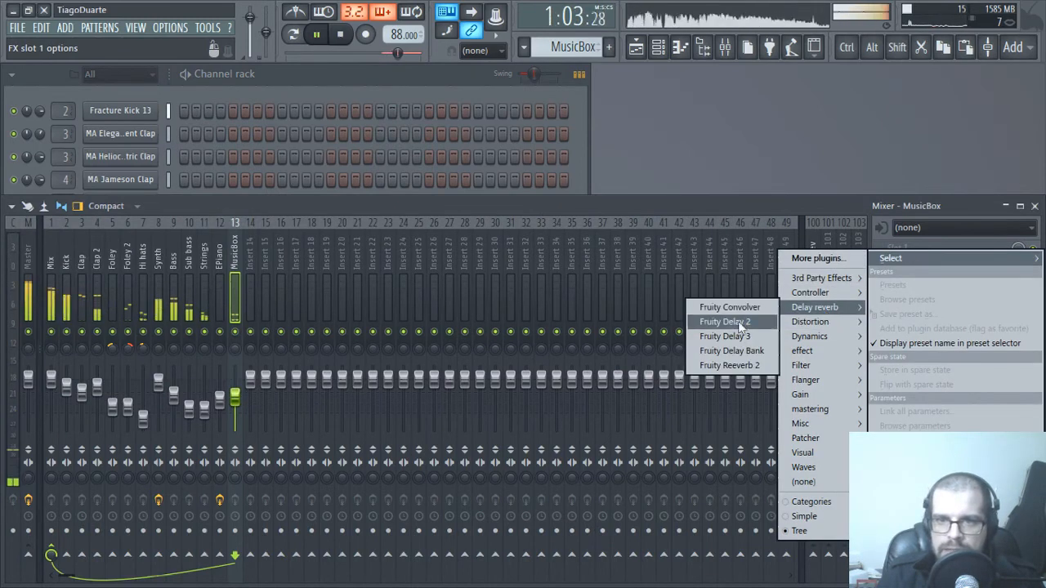
left_click(736, 333)
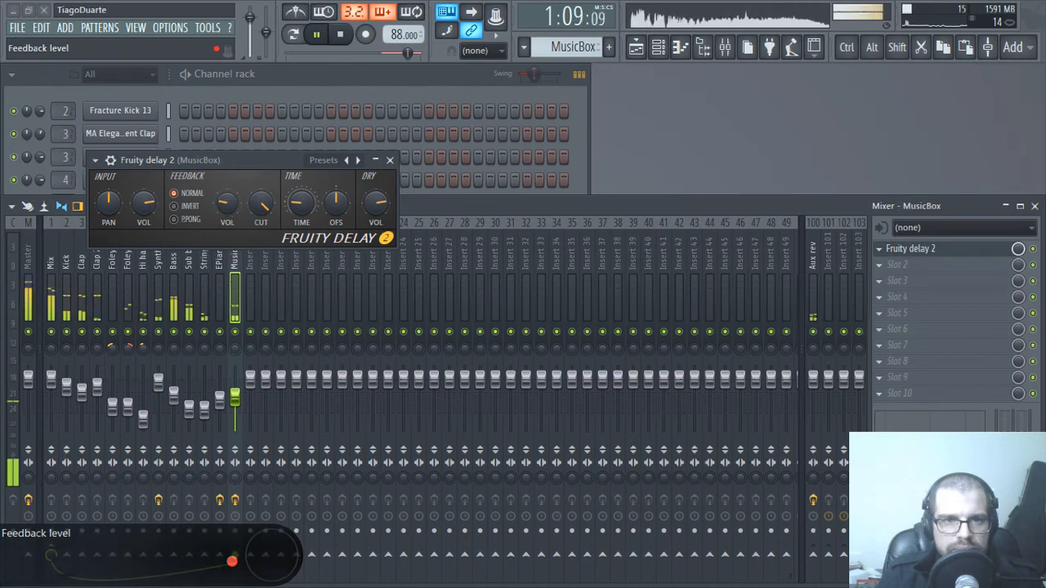
left_click_drag(131, 202, 132, 224)
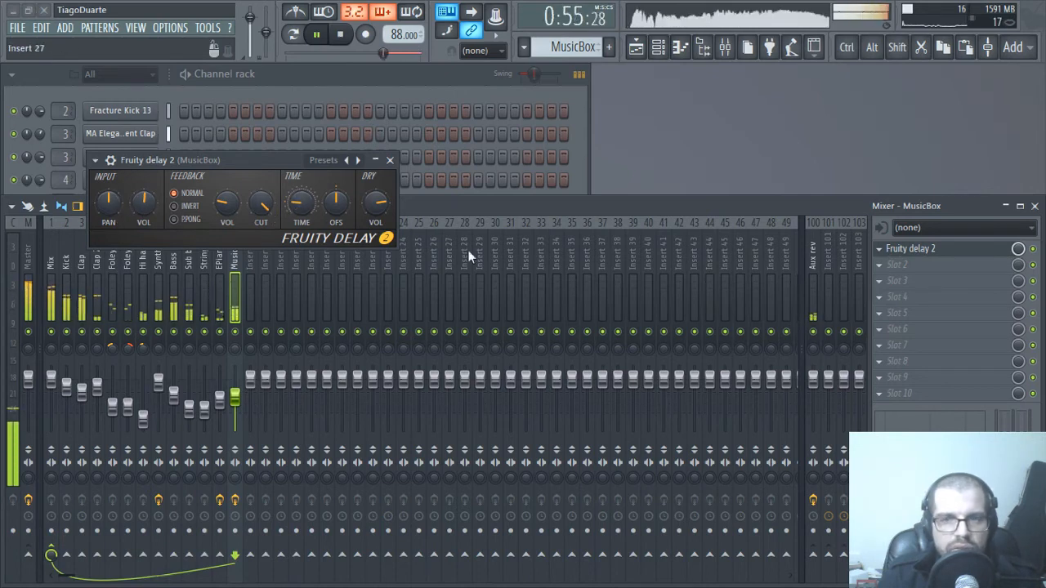
- Load Fruity Reeverb 2 in the MusicBox track's second effect slot, raising its low cut and setting the wet level to 77%
left_click(919, 265)
mouse_move(847, 308)
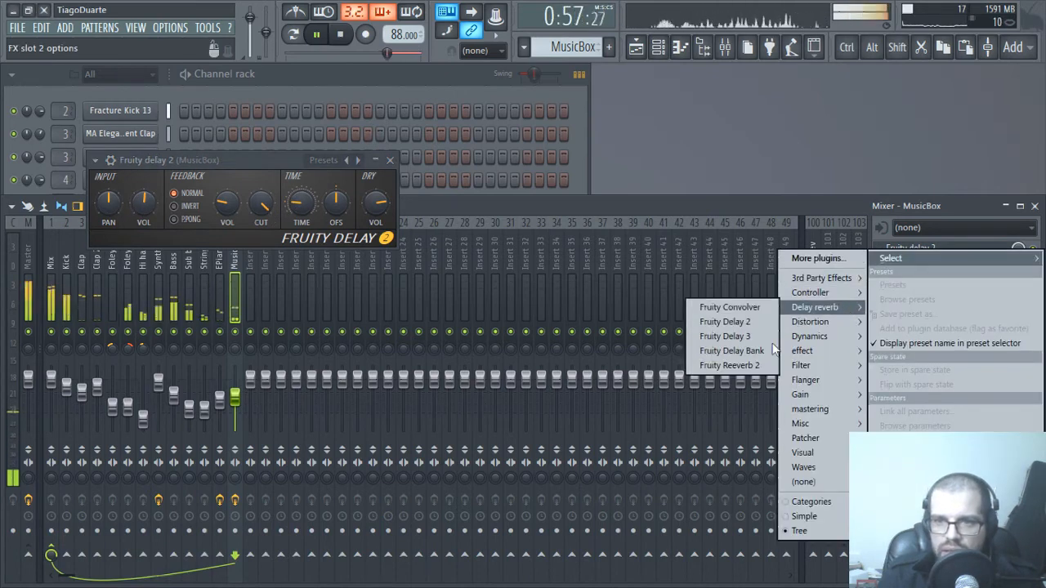
left_click(739, 365)
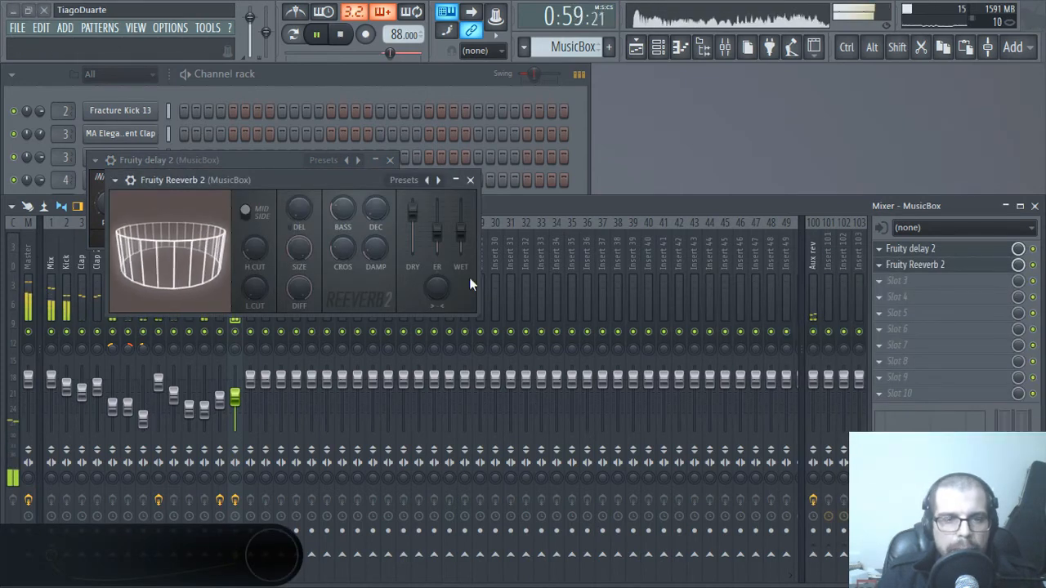
left_click_drag(255, 289, 255, 263)
left_click_drag(461, 231, 461, 216)
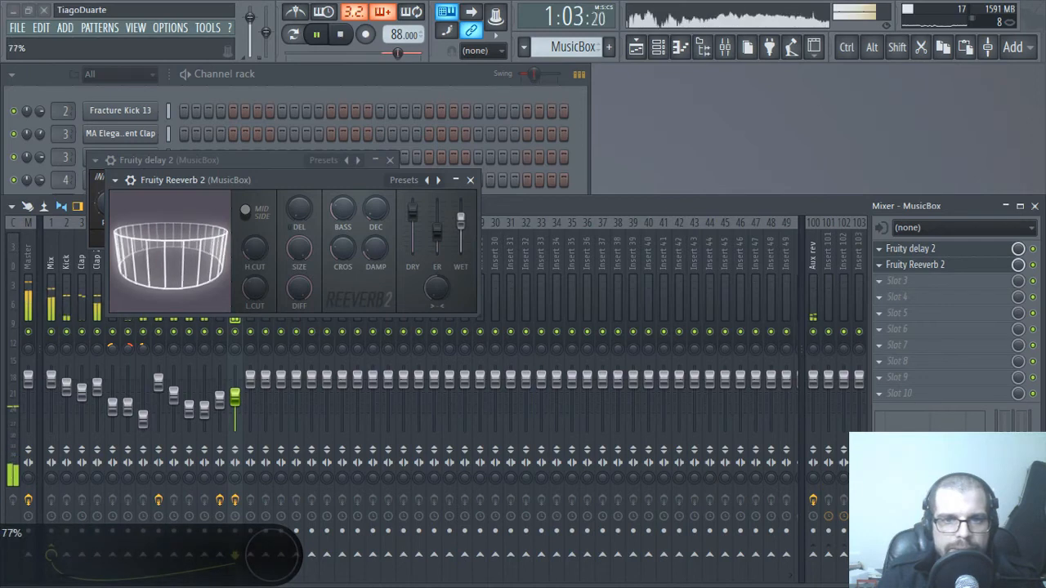
left_click(470, 180)
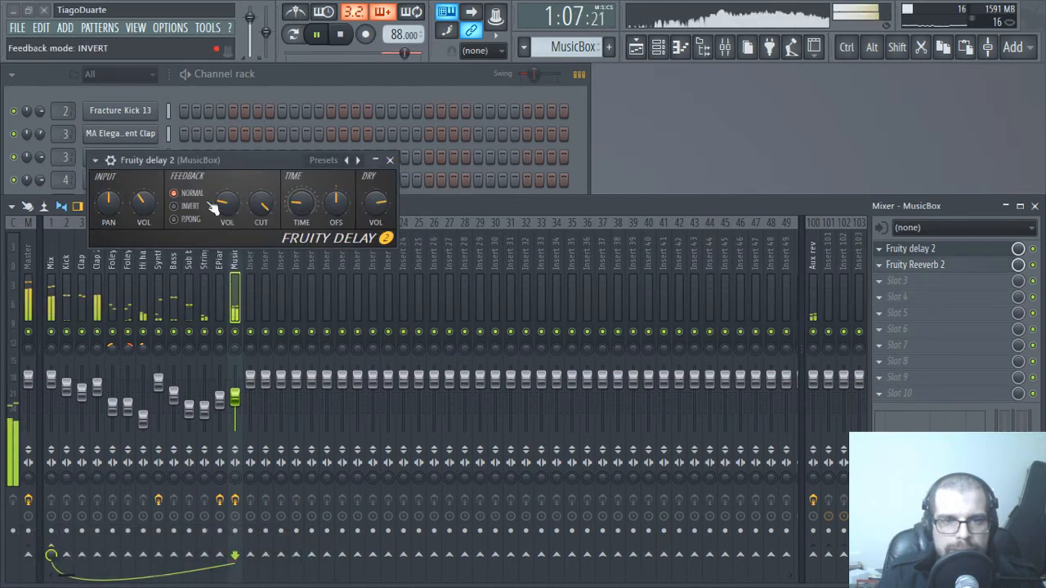
left_click(390, 160)
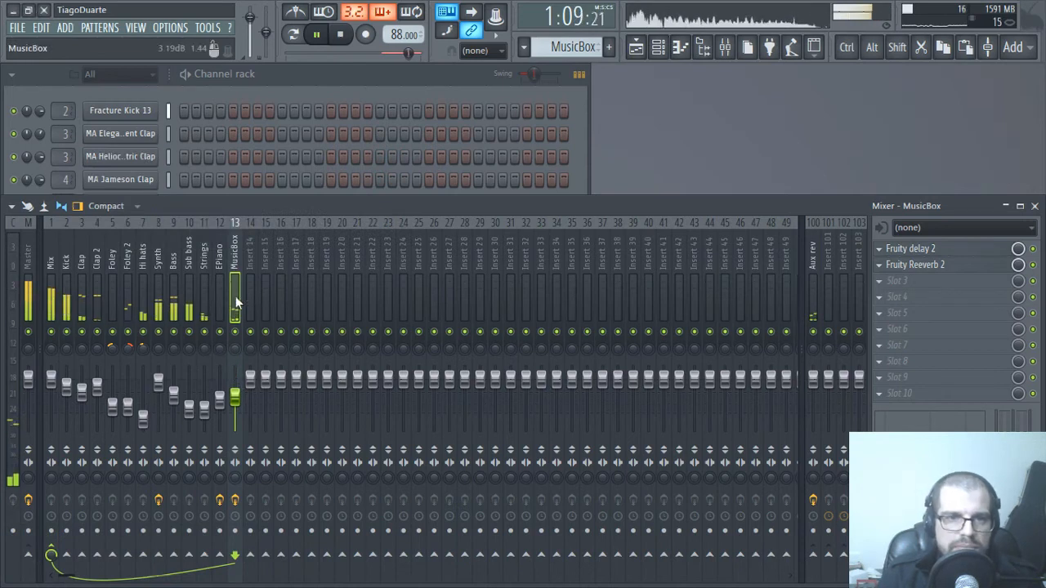
- Select bars 5 to 29 in the playlist and listen to the arrangement from bar 5
left_click(656, 49)
left_click(636, 47)
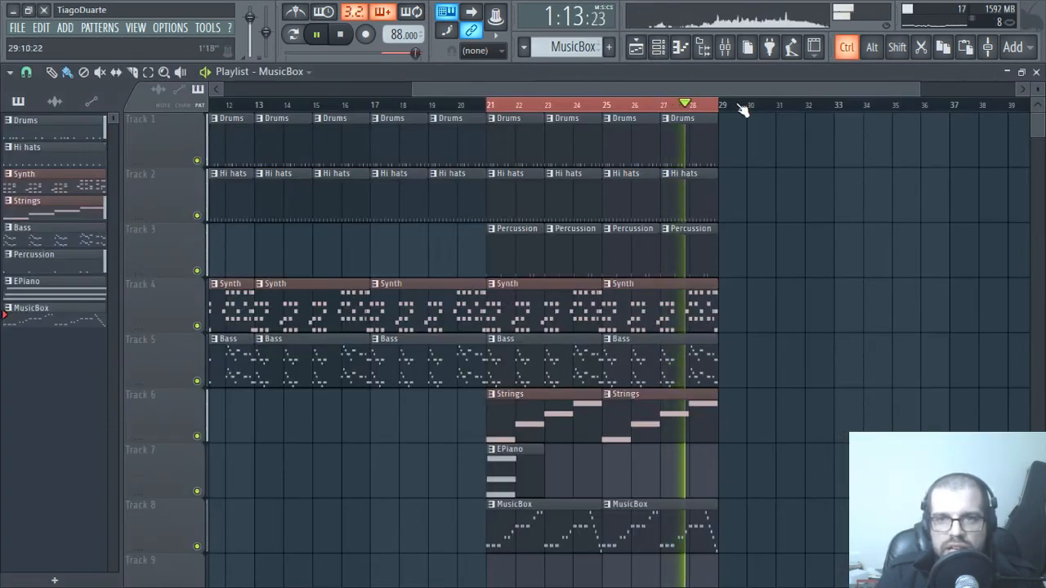
scroll(742, 108, "down", 2)
left_click_drag(737, 105, 289, 115)
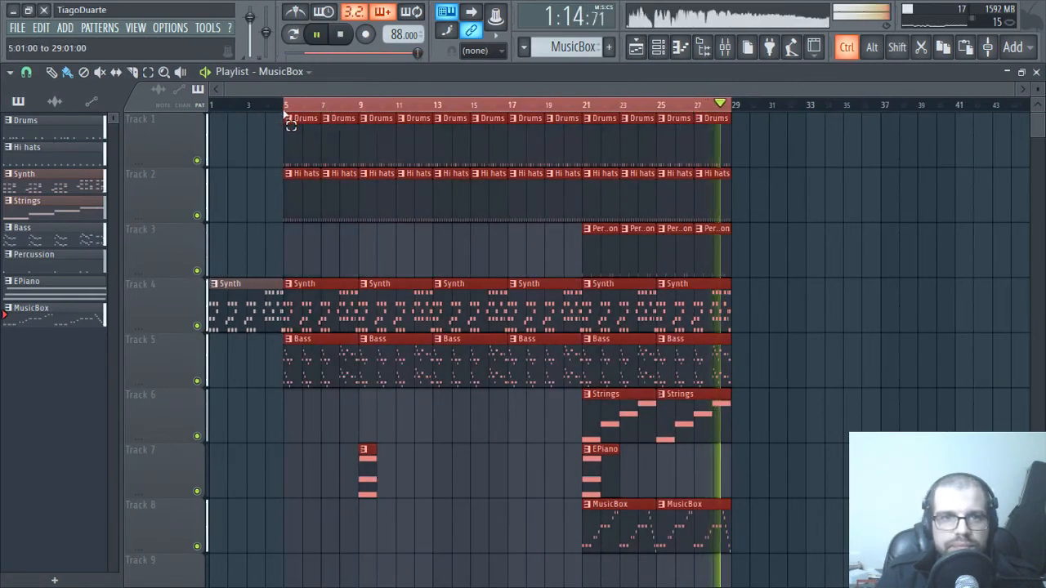
right_click(244, 174, "ctrl")
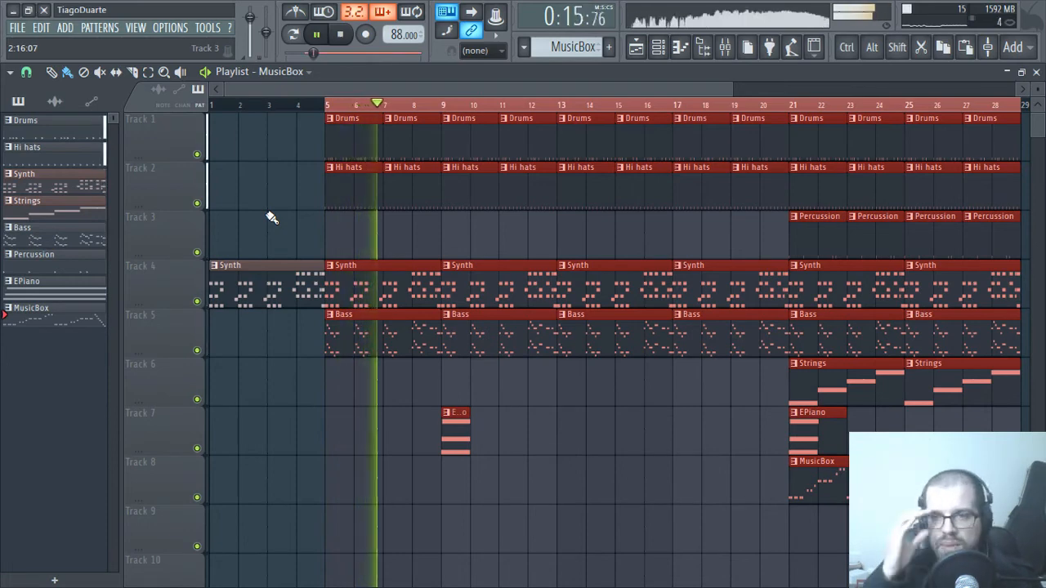
key("space")
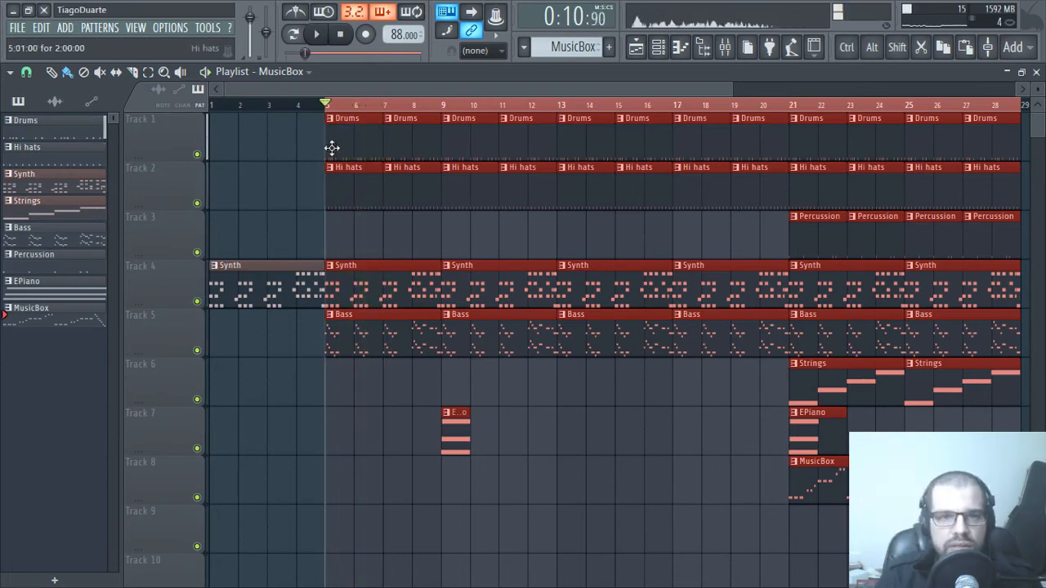
- Clear the playlist time selection and play the song from bar 1
right_click(371, 108, "ctrl")
left_click(369, 113, "ctrl")
right_click(501, 422, "ctrl")
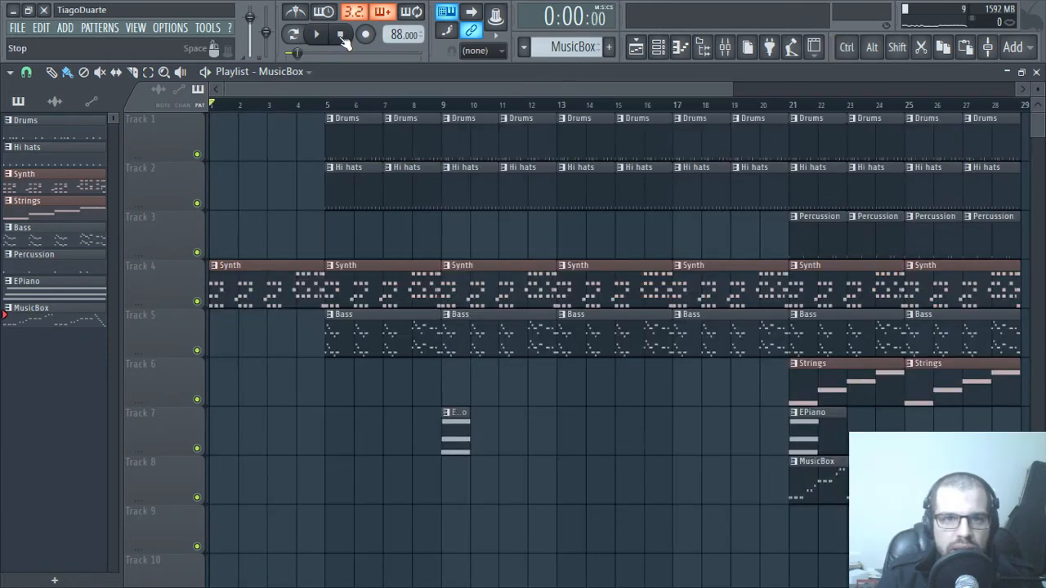
key("space")
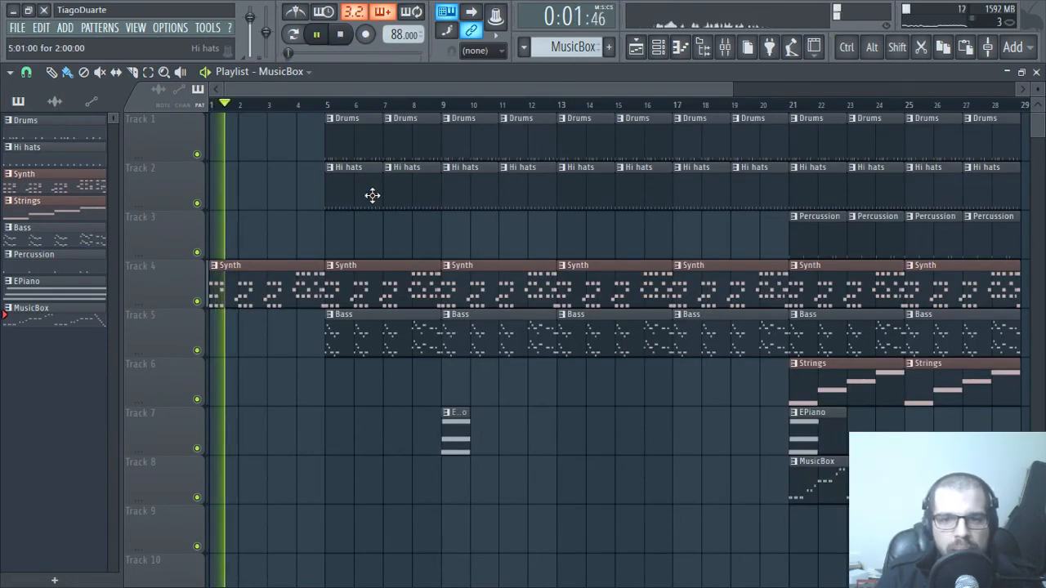
- Replace the Synth clip in bars 1 to 4 with a copy of the MusicBox clip on Track 8 and play the intro
key("space")
left_click_drag(842, 487, 24, 450)
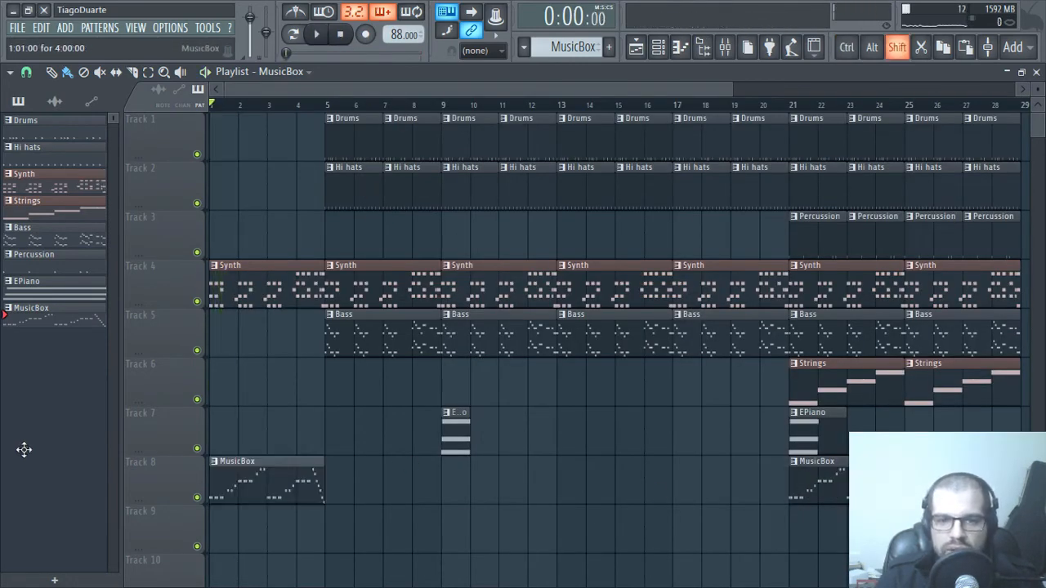
right_click(270, 283)
key("space")
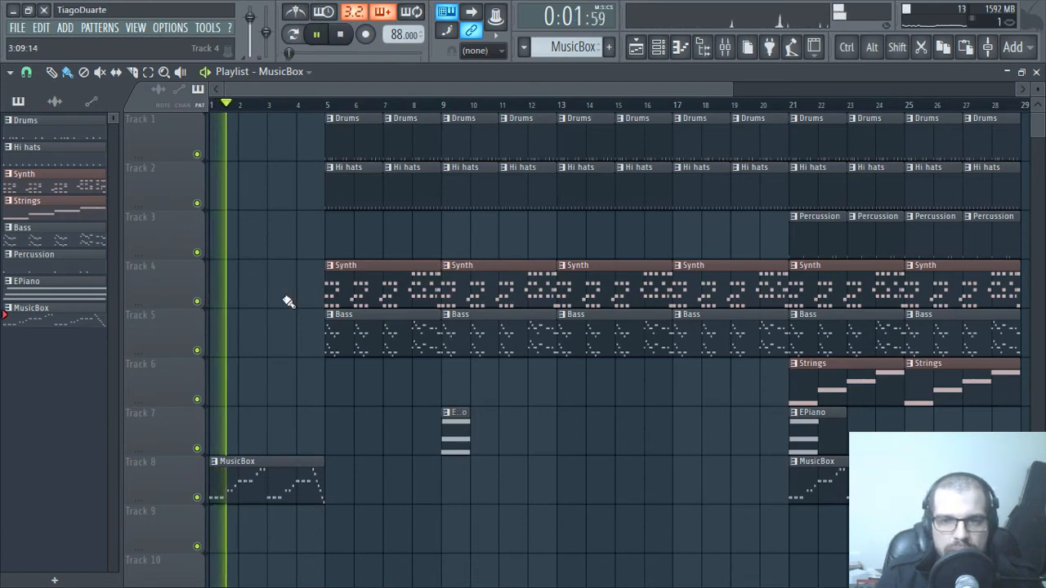
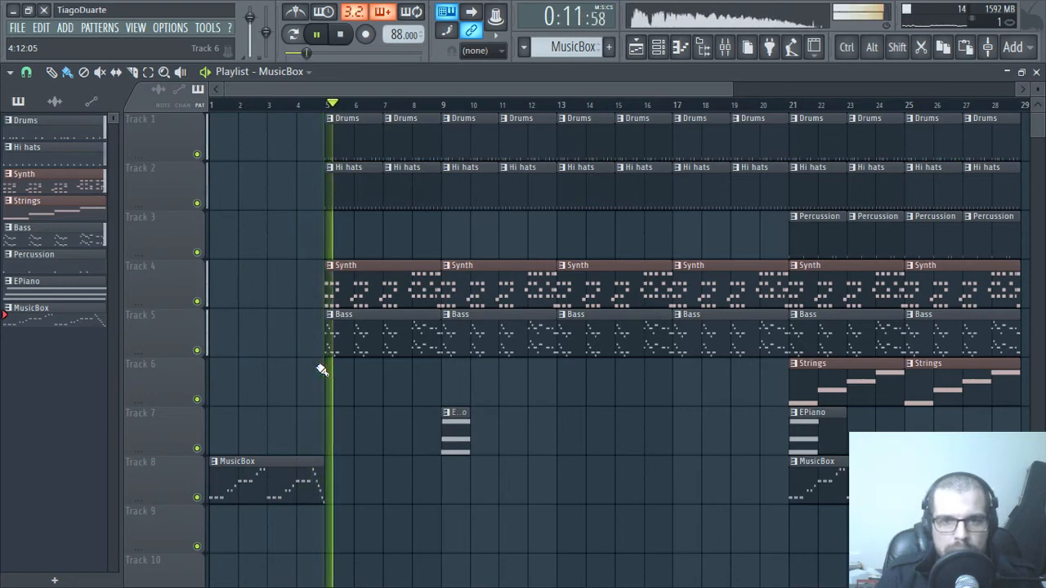
- Move the short EPiano clip on Track 7 from bar 9 to bar 5 and replay the song from the start
scroll(347, 384, "down", 2)
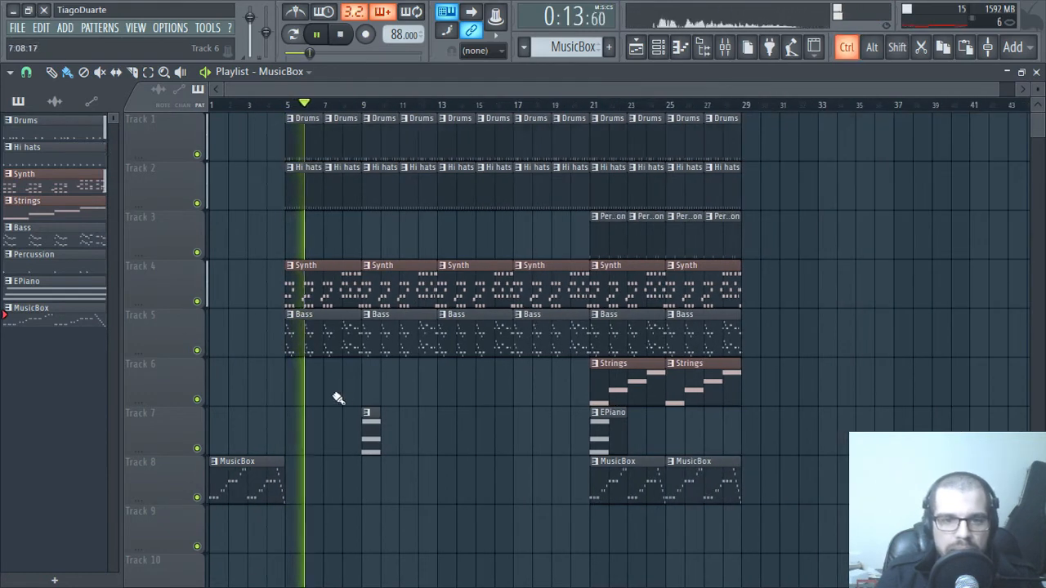
scroll(337, 398, "down", 1)
left_click_drag(370, 439, 293, 440)
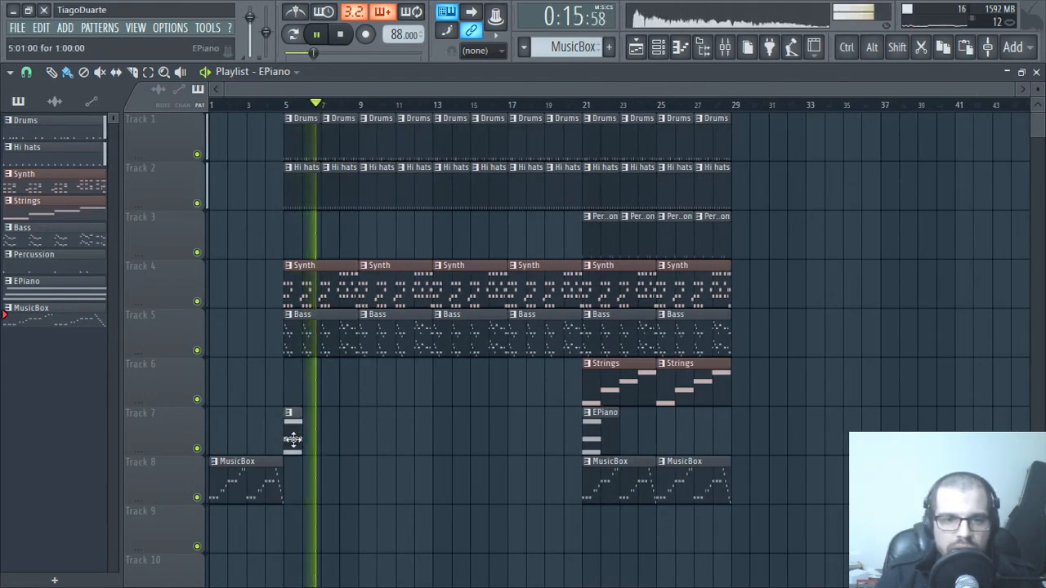
key("space")
scroll(245, 226, "up", 2)
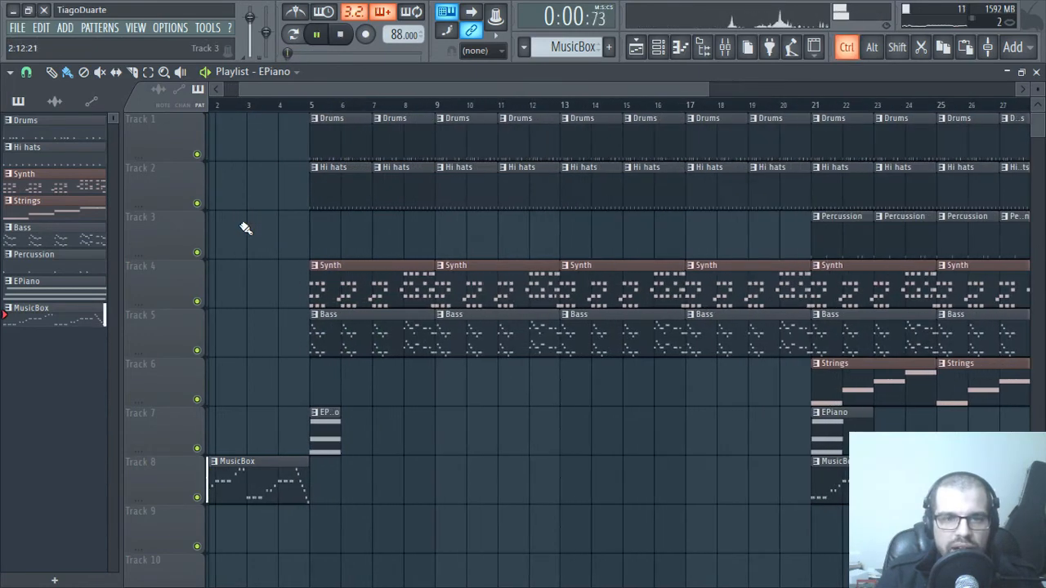
scroll(637, 299, "up", 1)
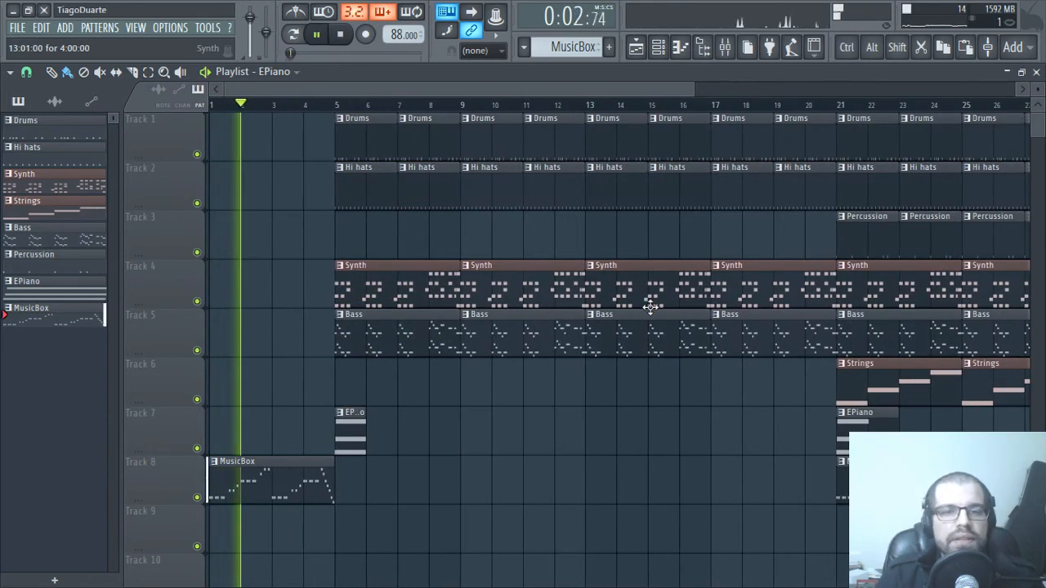
- Mark bars 5 to 29 as a time selection in the playlist while listening to the arrangement
scroll(644, 306, "down", 1)
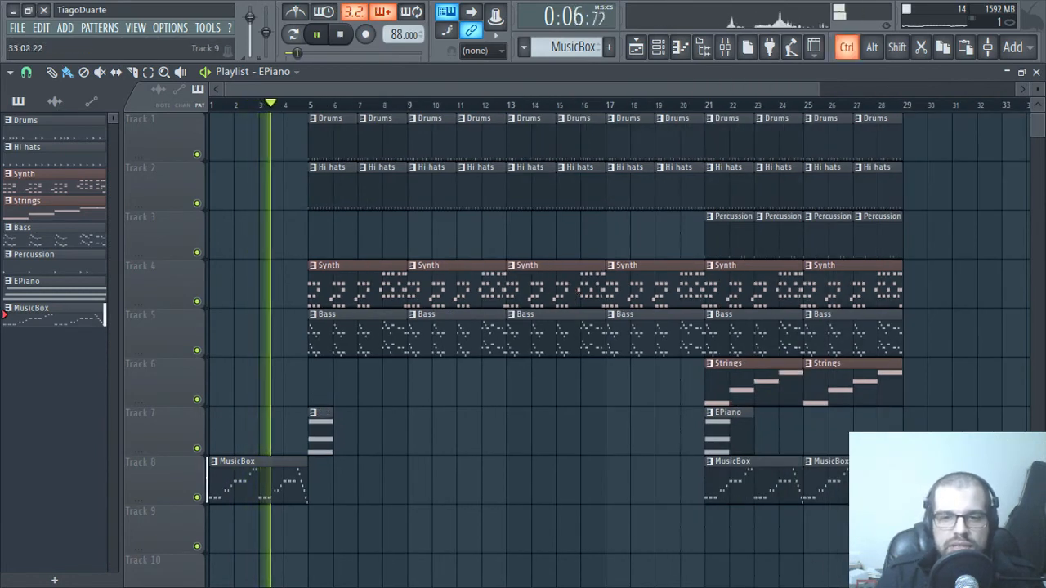
left_click_drag(1004, 554, 167, 98)
left_click(478, 435, "ctrl")
scroll(482, 439, "down", 1)
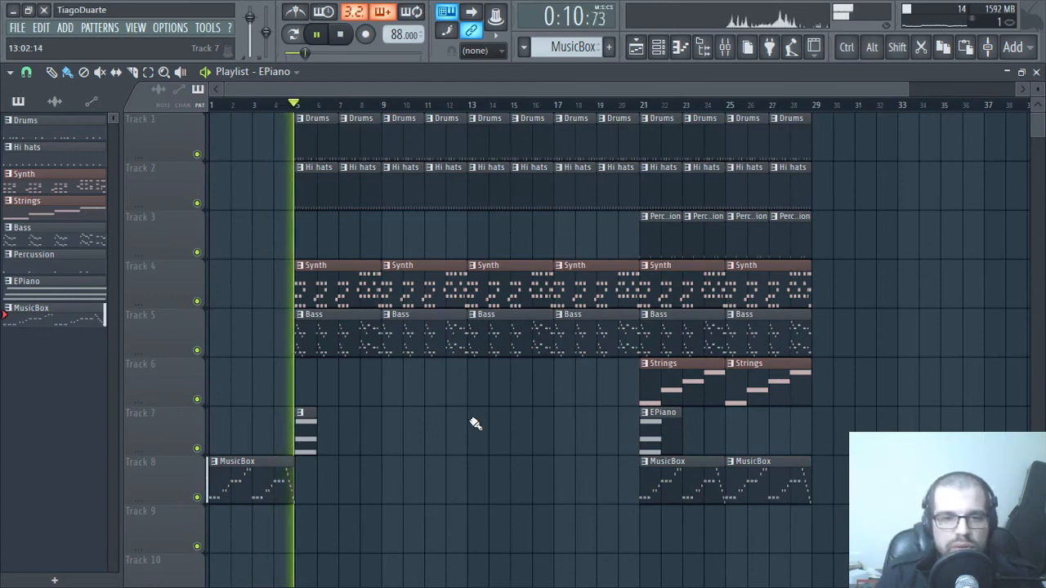
left_click_drag(820, 115, 298, 105)
left_click(447, 491)
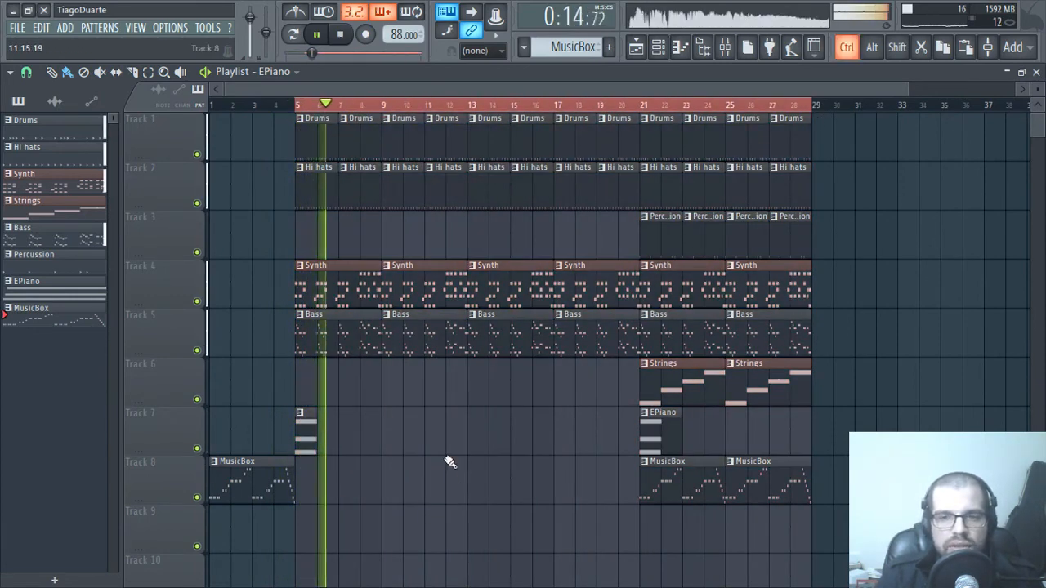
scroll(441, 451, "up", 1)
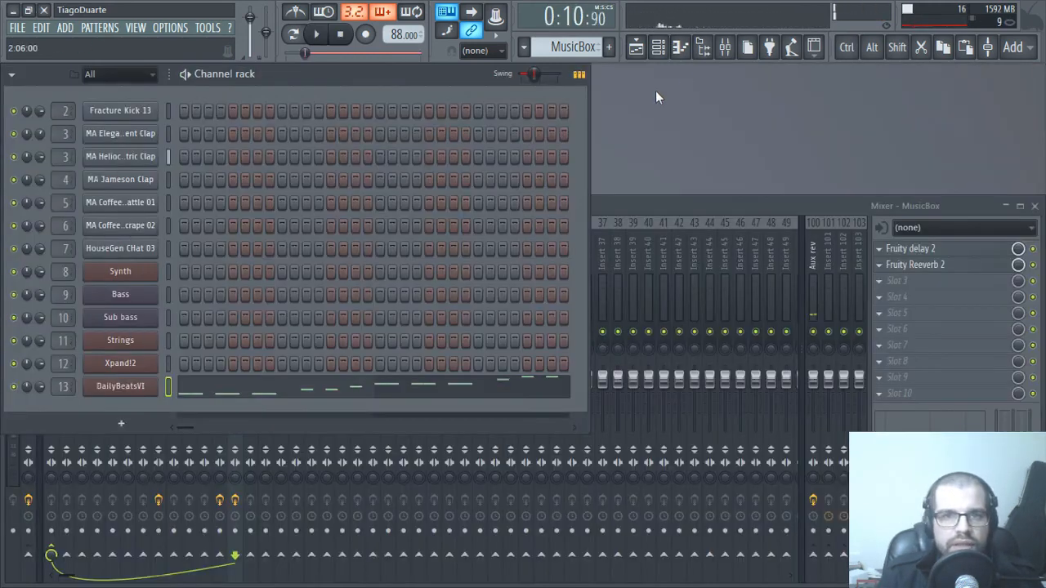
- Close the playlist and bring the mixer in front of the channel rack
left_click(639, 47)
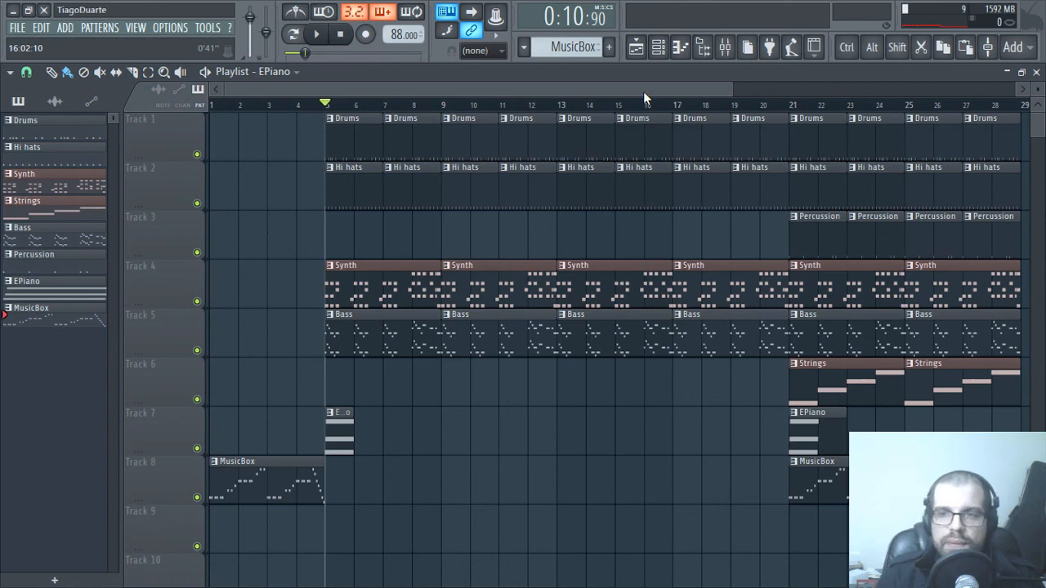
left_click(1036, 72)
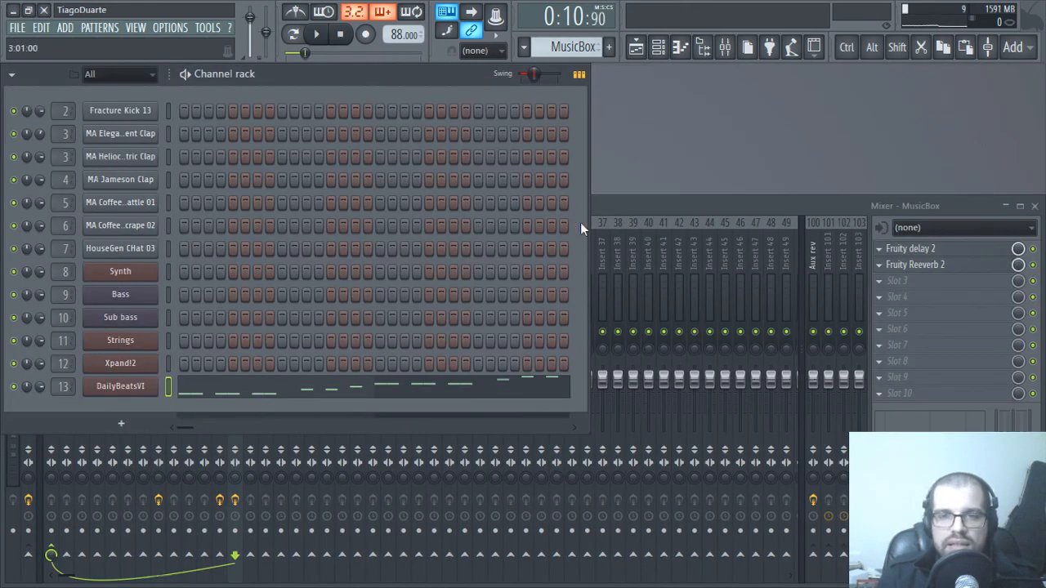
left_click(613, 206)
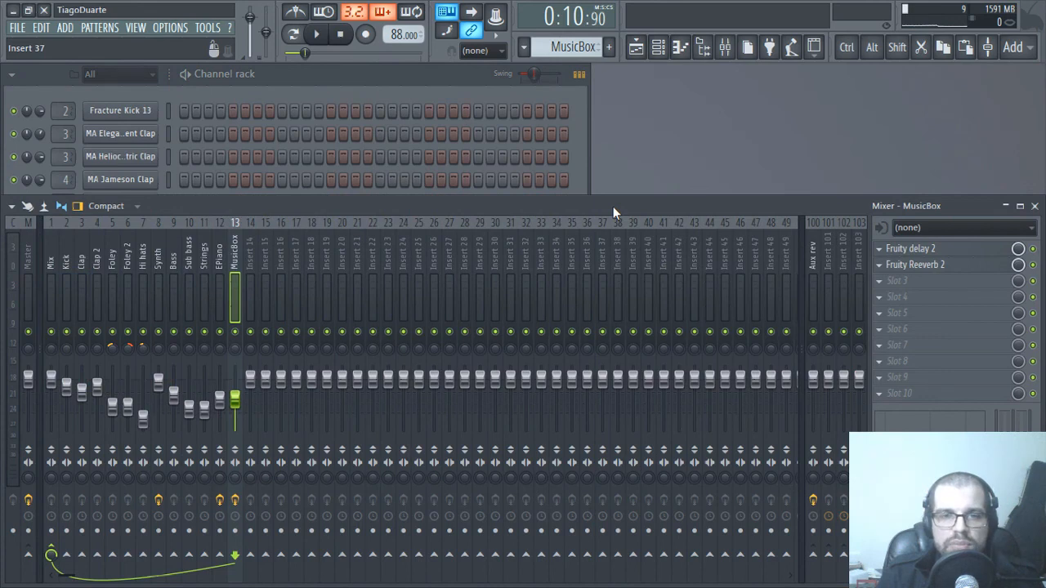